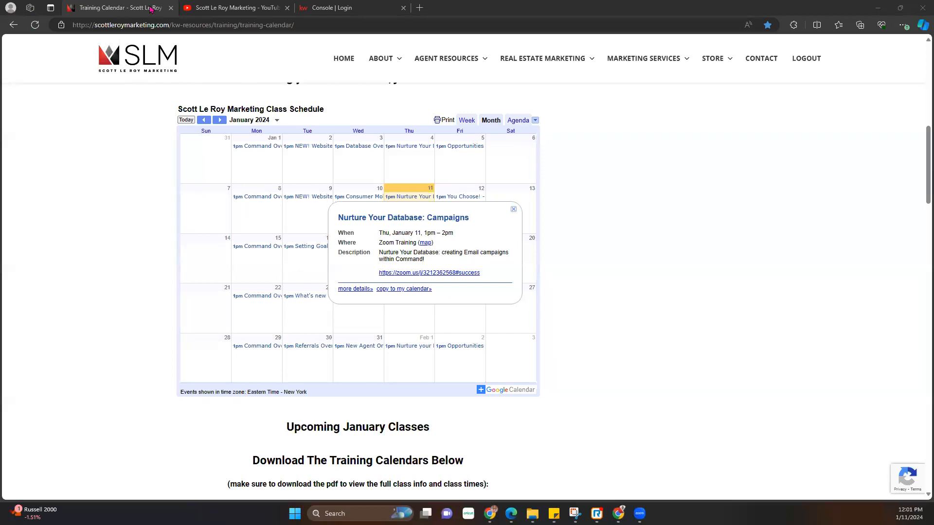
- Switch to the Scott Le Roy Marketing YouTube channel tab
click(222, 9)
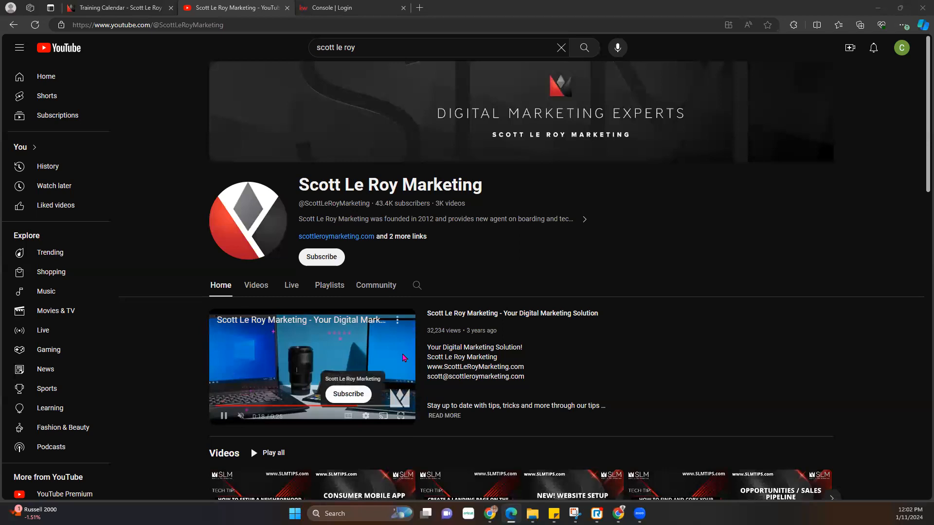
- Look over the channel's Videos listing, then return to the channel home page
scroll(403, 358, down, 7)
scroll(533, 260, up, 2)
scroll(533, 260, up, 5)
click(256, 215)
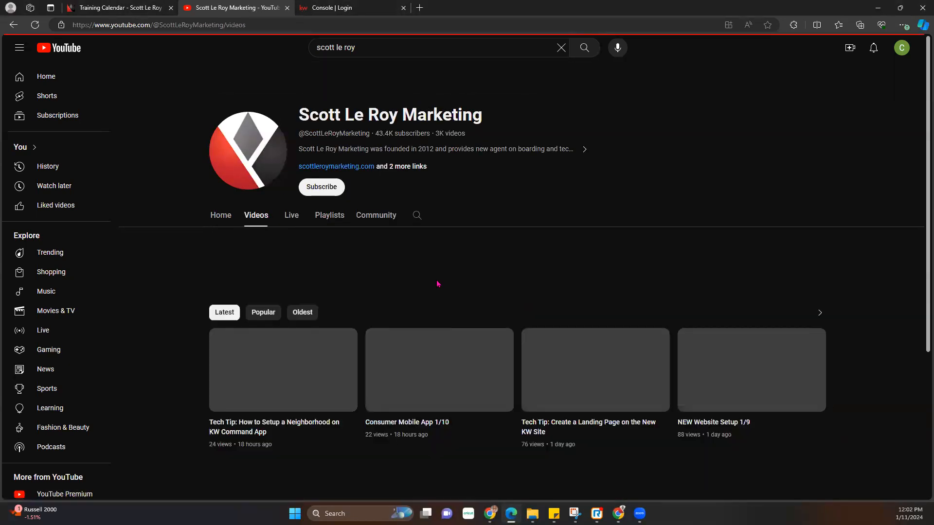
scroll(487, 283, down, 5)
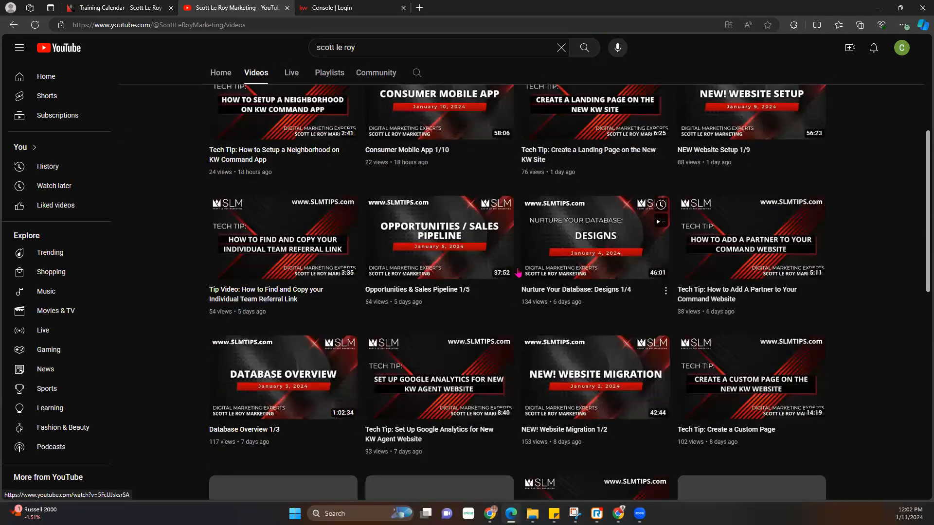
scroll(536, 277, up, 5)
click(222, 215)
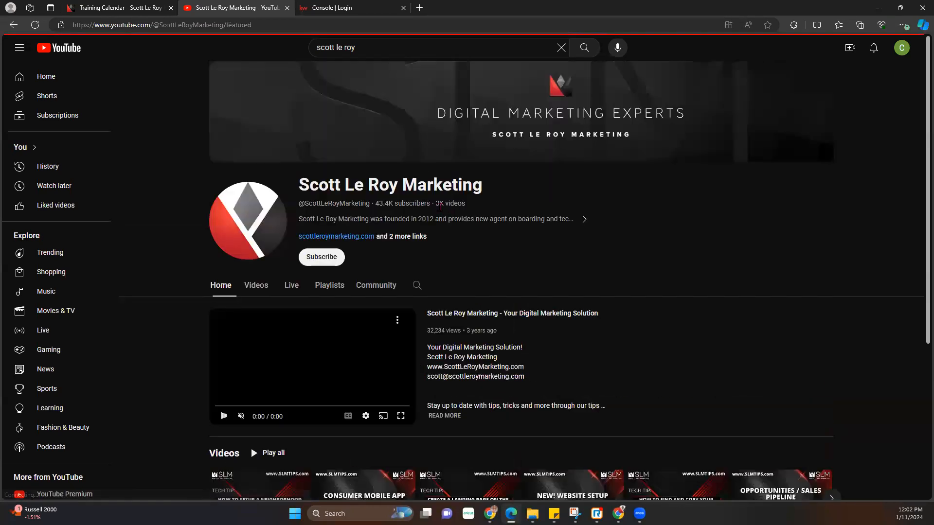
- Search the channel for 'campaigns' and scroll through the matching videos
click(417, 286)
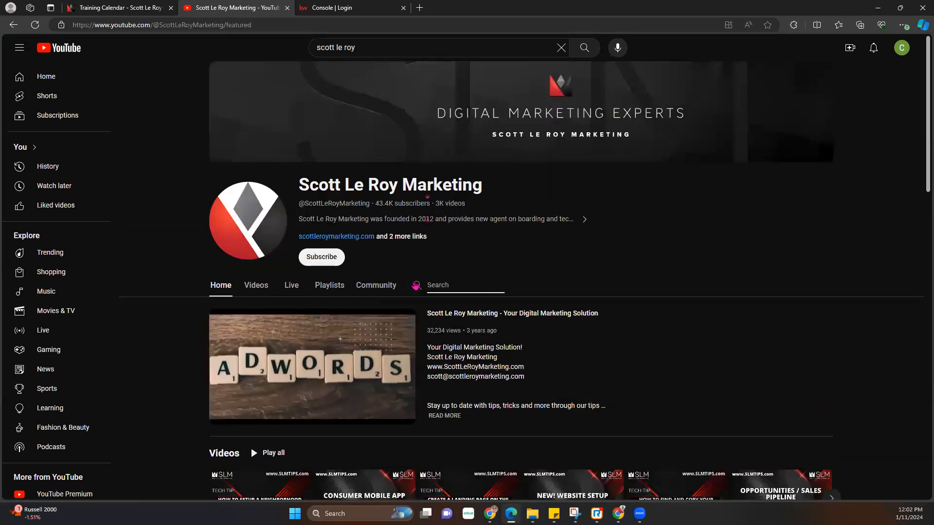
text(campaing)
key(BackSpace)
key(BackSpace)
text(gns)
key(Return)
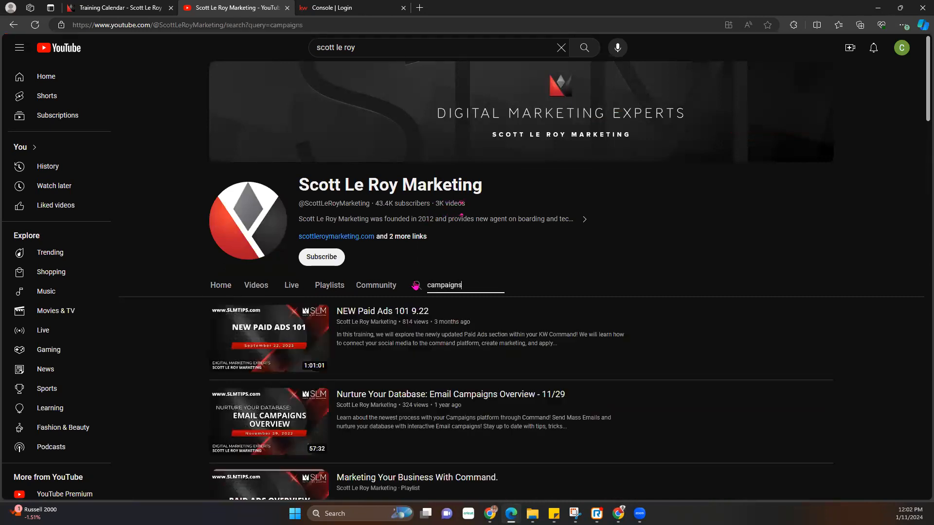
scroll(416, 286, down, 1)
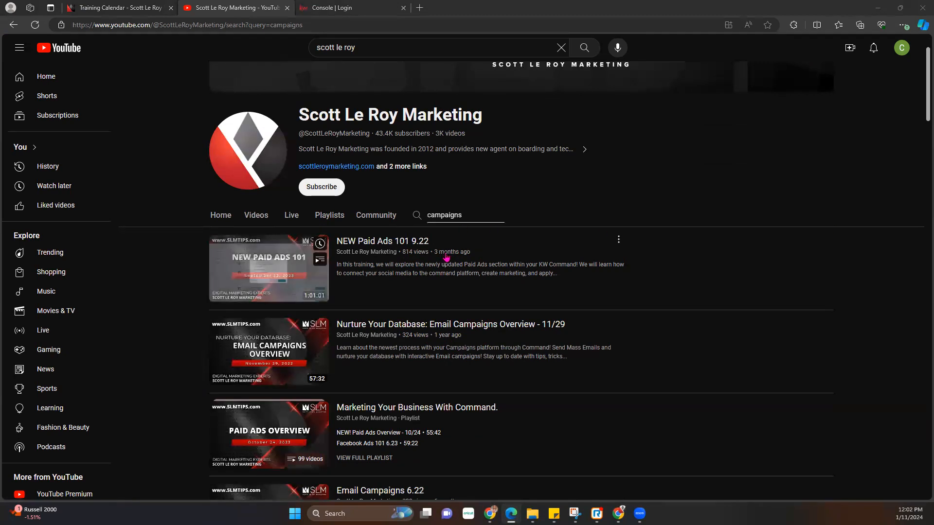
scroll(443, 262, down, 5)
scroll(440, 265, down, 2)
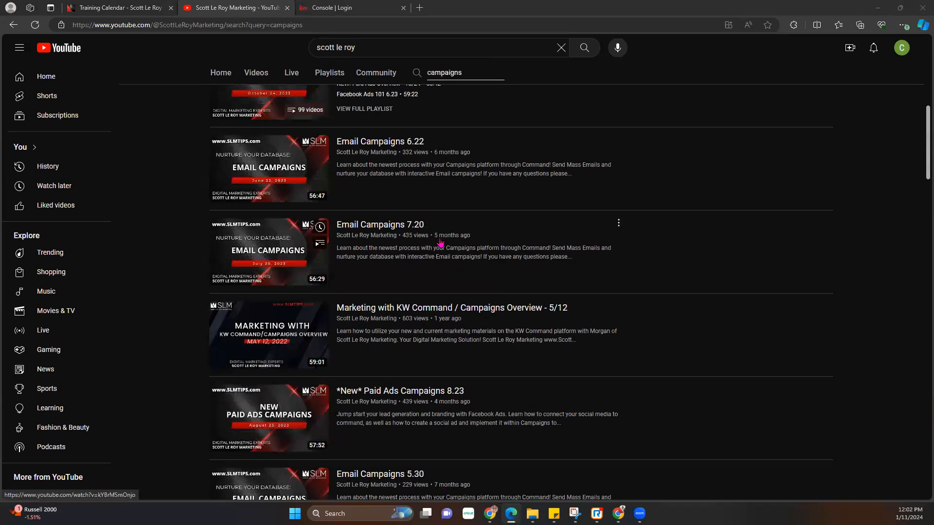
scroll(467, 341, down, 3)
scroll(468, 341, down, 6)
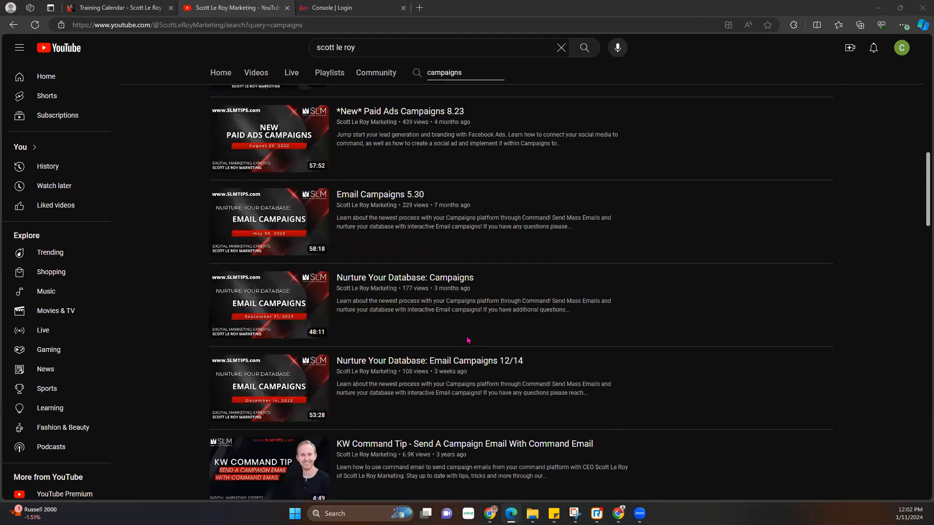
scroll(470, 310, up, 3)
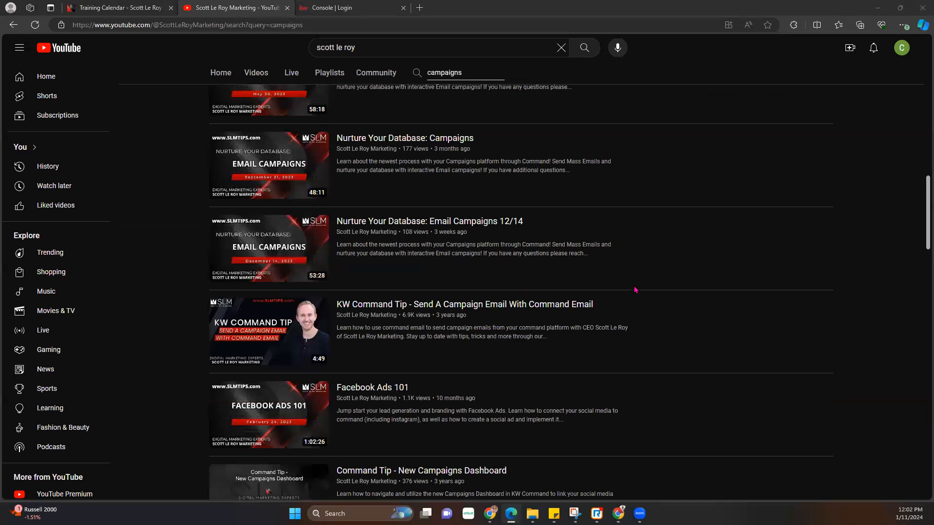
scroll(542, 271, up, 6)
scroll(542, 270, up, 10)
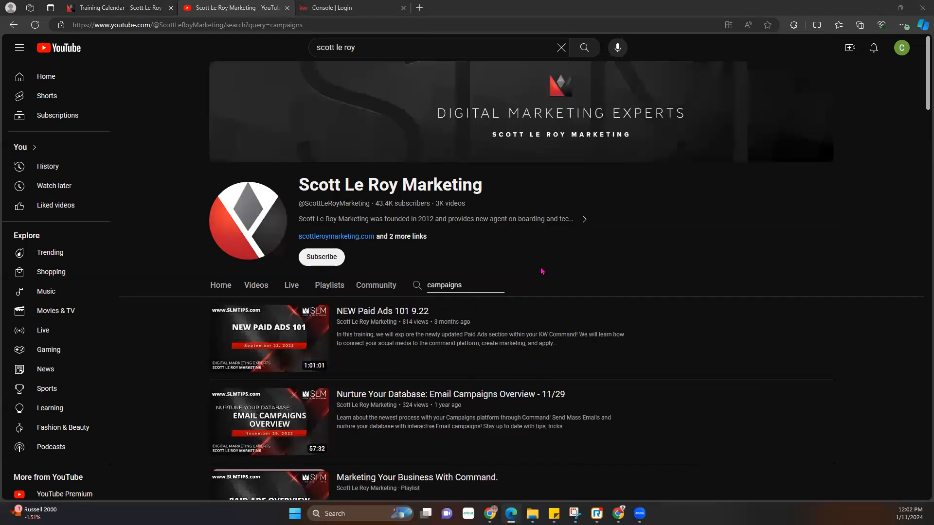
- Show the channel's latest uploads grid, then bring up the KW agent console sign-in in a new tab
click(262, 293)
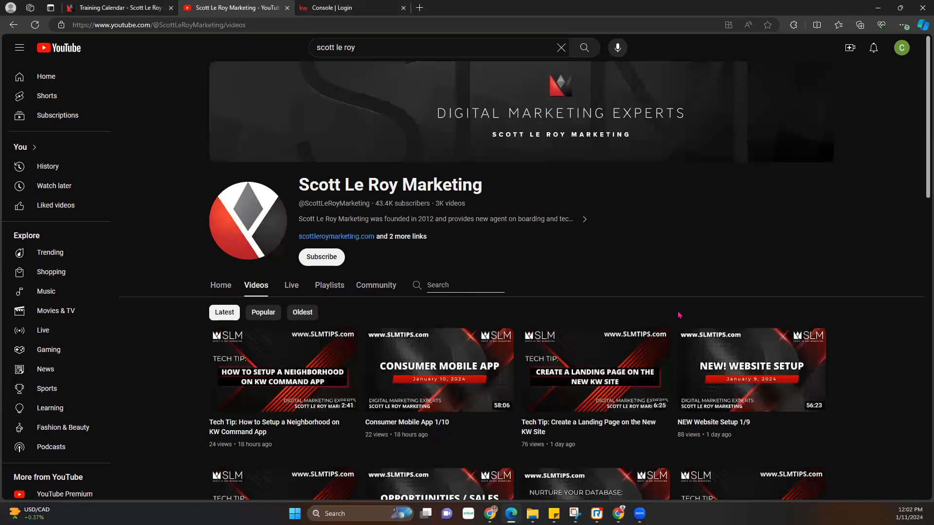
scroll(555, 236, down, 3)
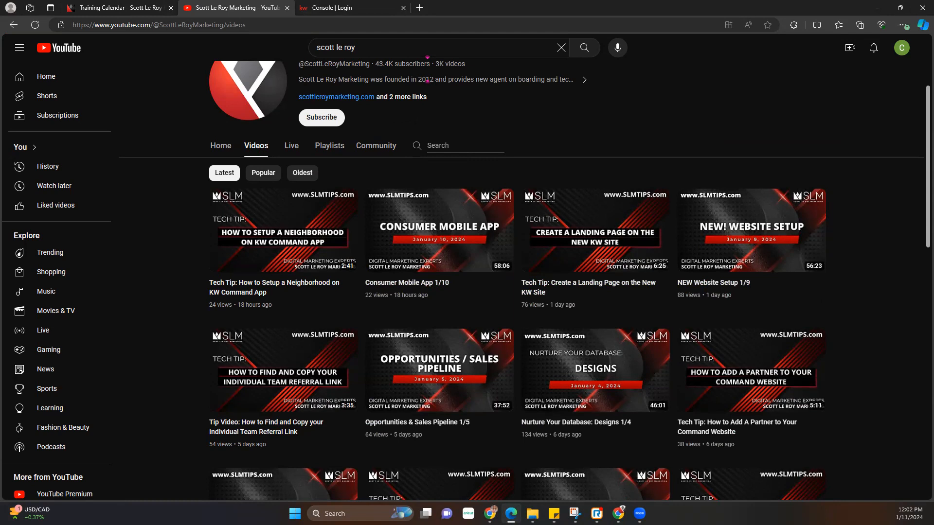
click(427, 69)
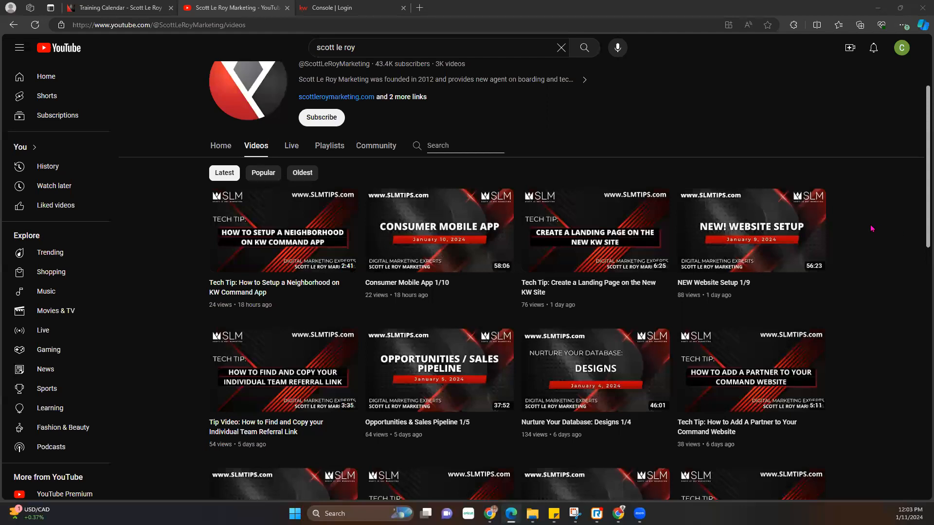
click(263, 20)
- Sign in to the KW agent console from the Console | Login tab with the saved credentials
click(375, 8)
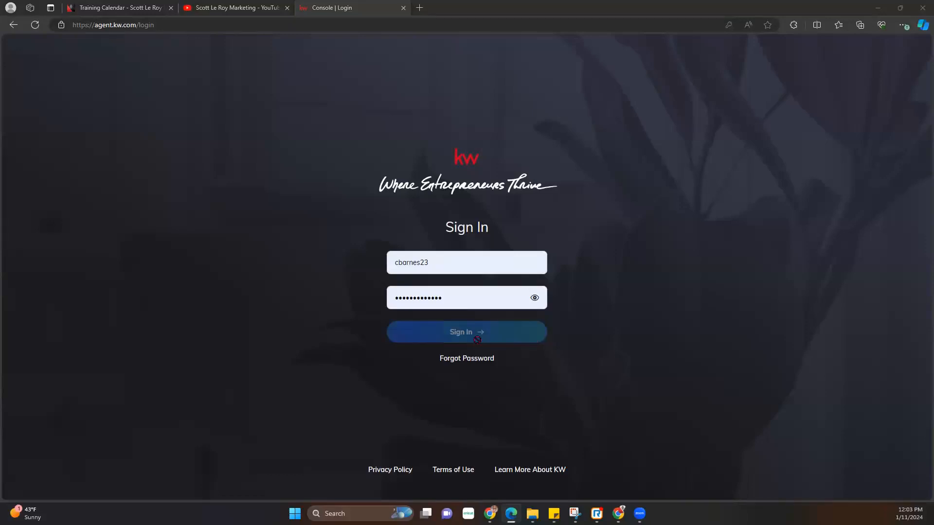
click(461, 338)
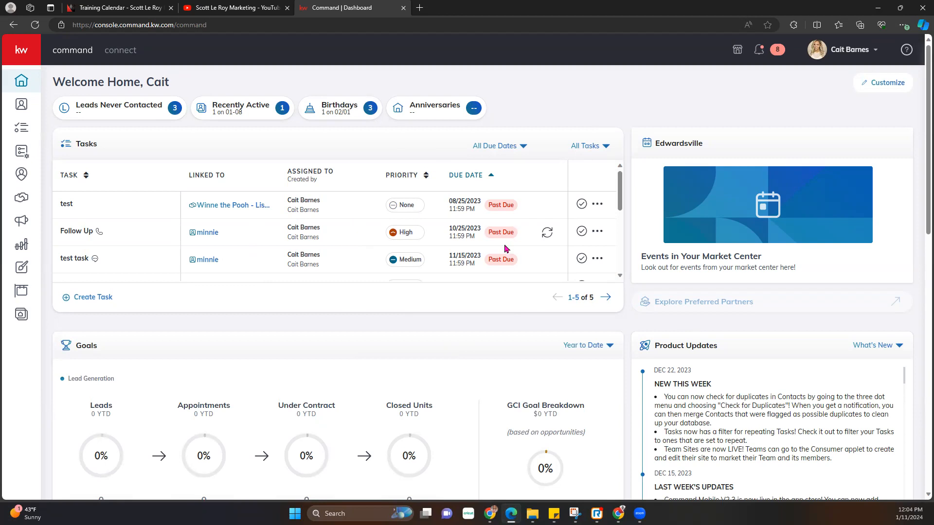
- Open Settings from the account menu, reloading until the connected applications list loads
click(877, 55)
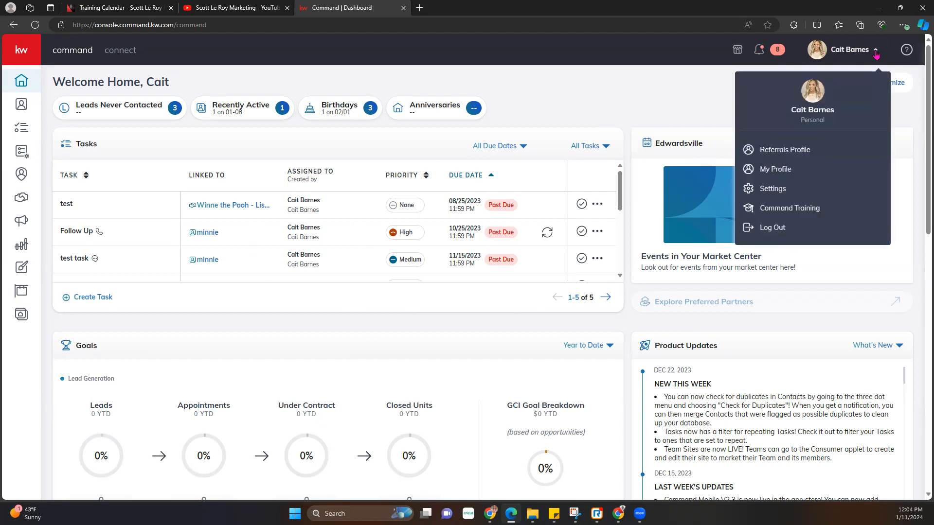
click(772, 191)
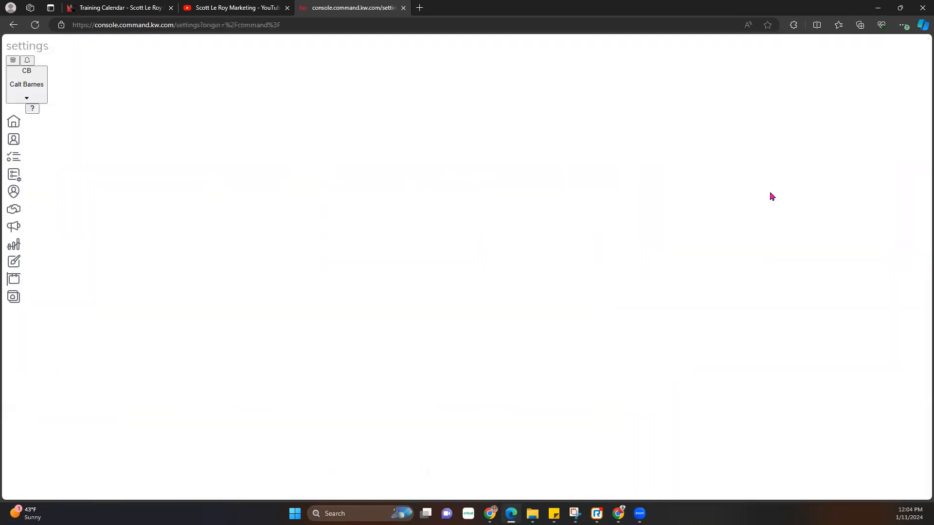
click(40, 26)
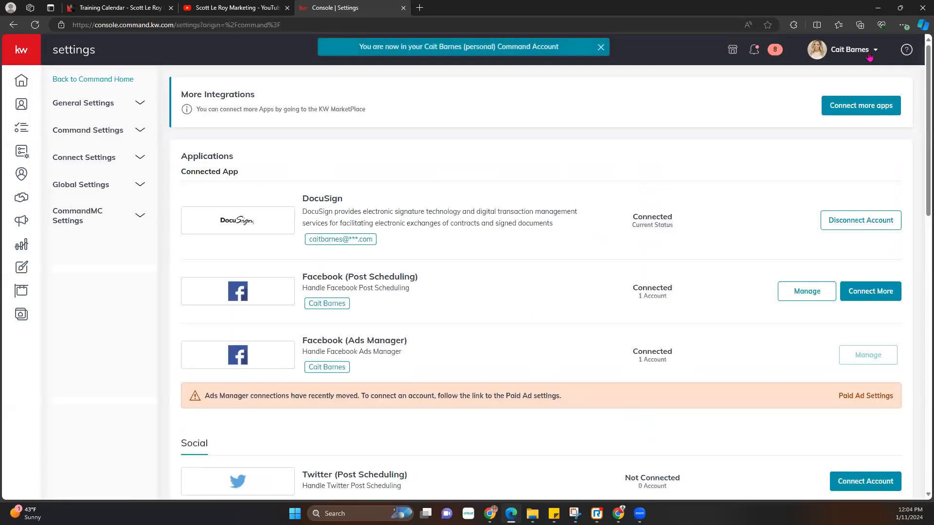
click(869, 57)
click(596, 103)
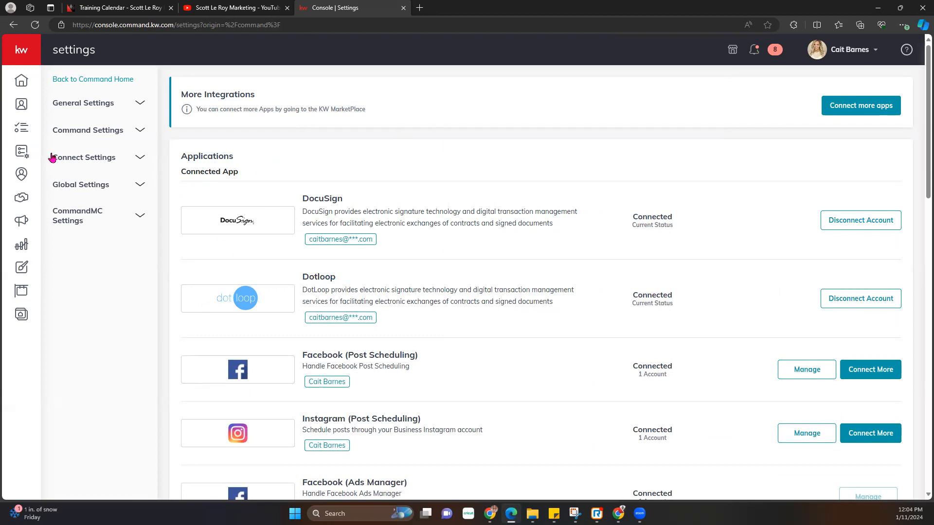
- Under Connect Settings > Marketing Profile, save with 'Use my information to brand my agent site' on
click(79, 157)
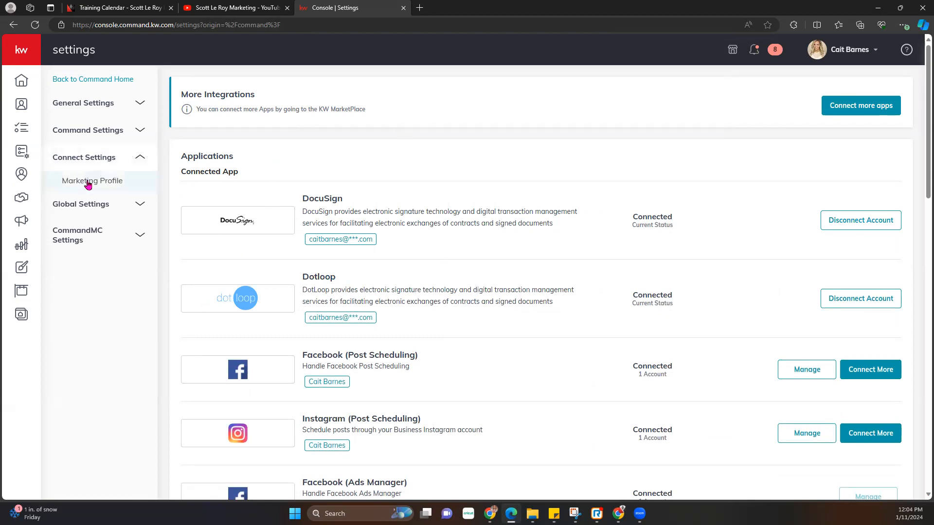
click(88, 181)
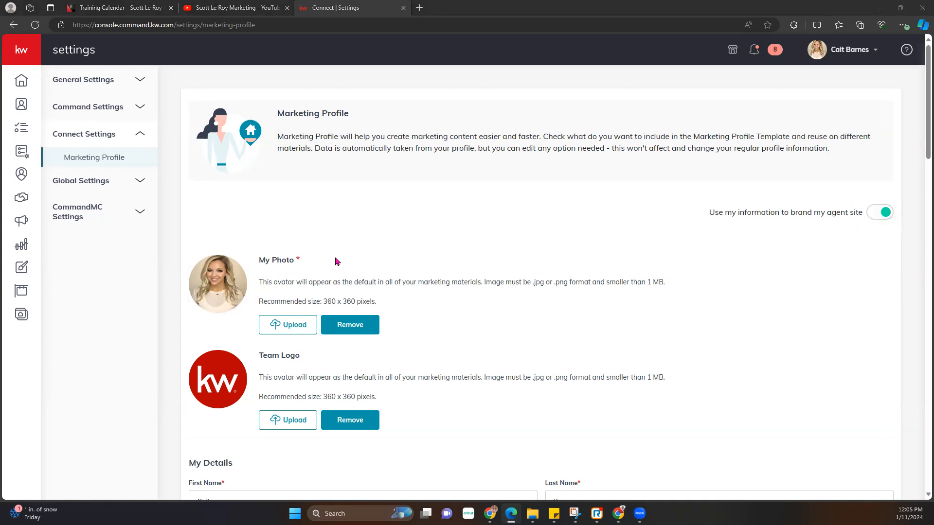
click(876, 215)
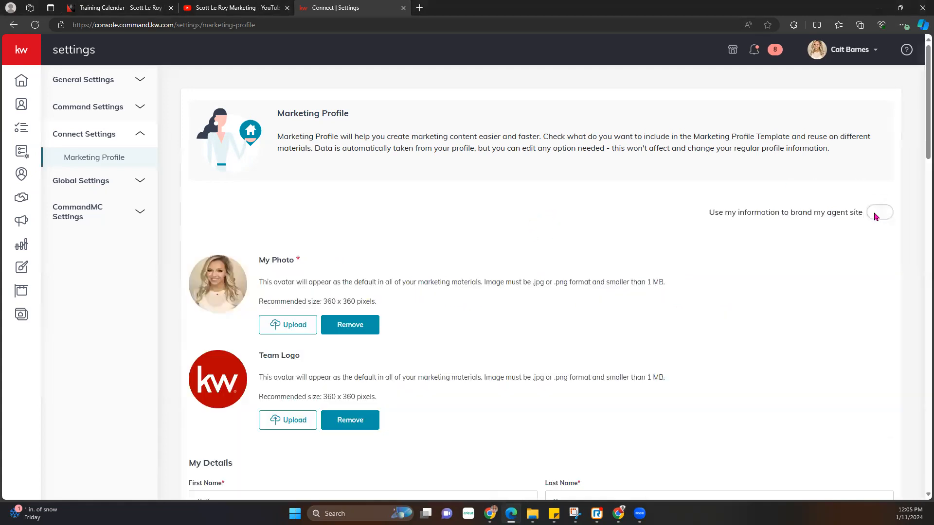
click(595, 188)
click(880, 217)
click(463, 372)
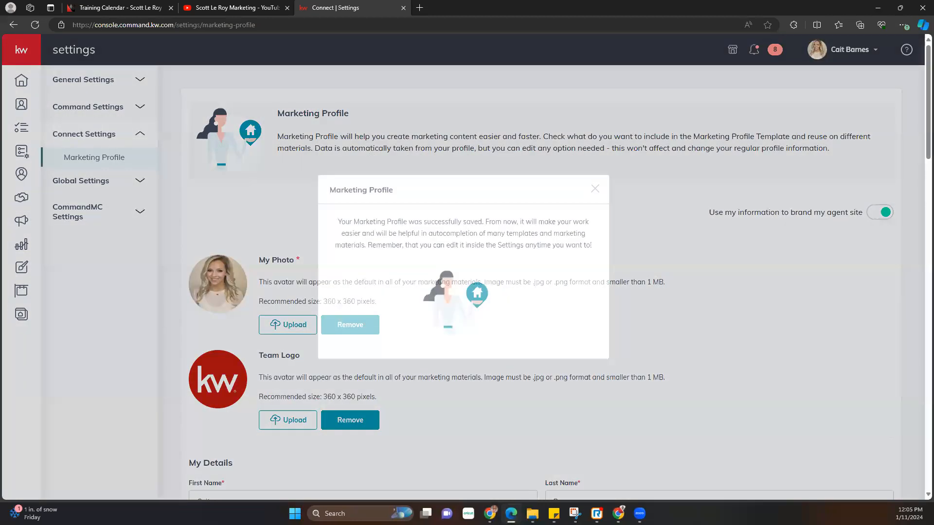
click(596, 189)
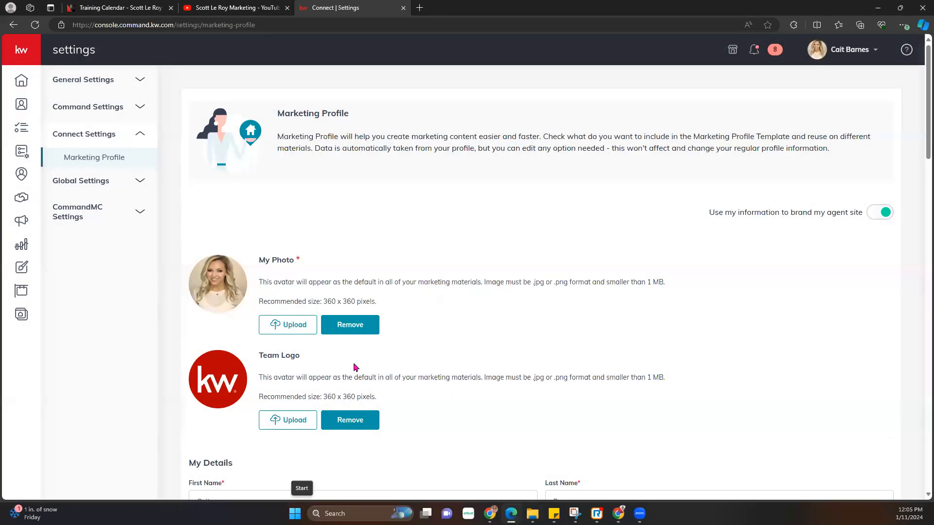
double_click(296, 261)
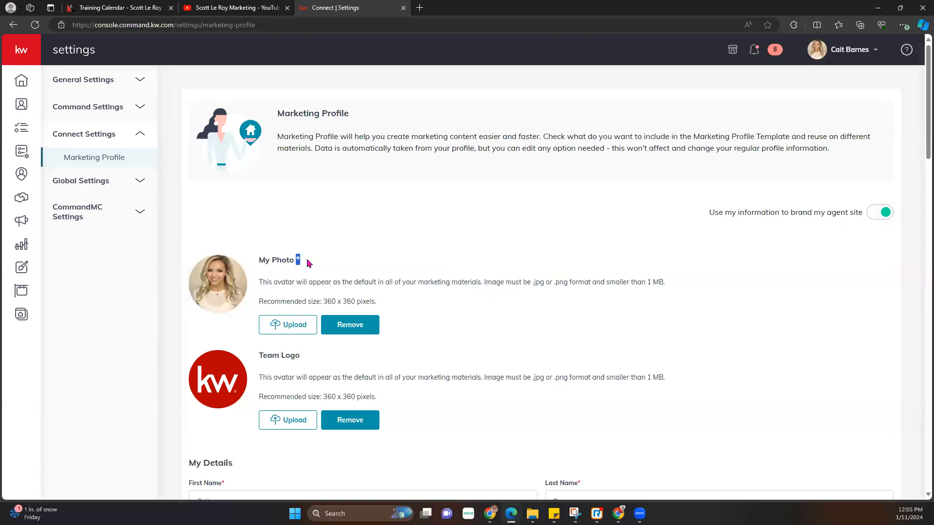
click(419, 318)
drag(257, 301, 392, 301)
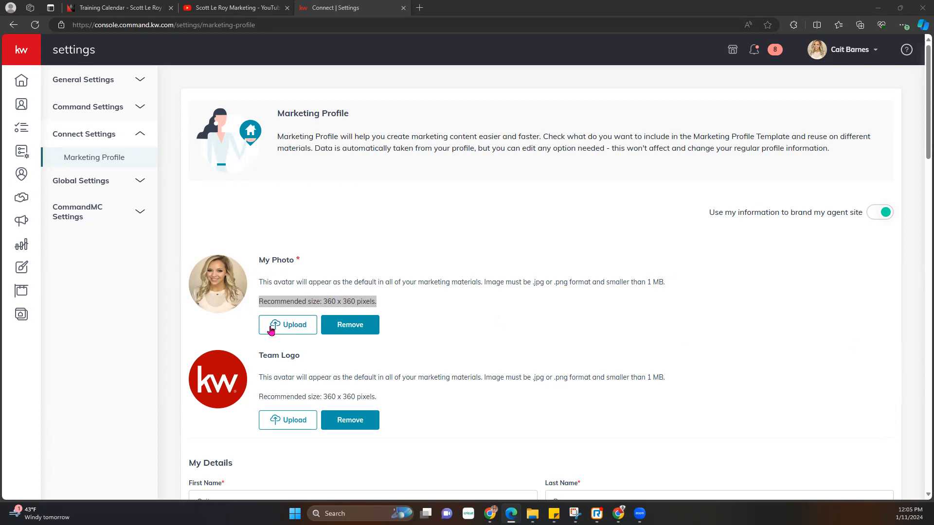
scroll(271, 342, down, 1)
scroll(271, 342, down, 2)
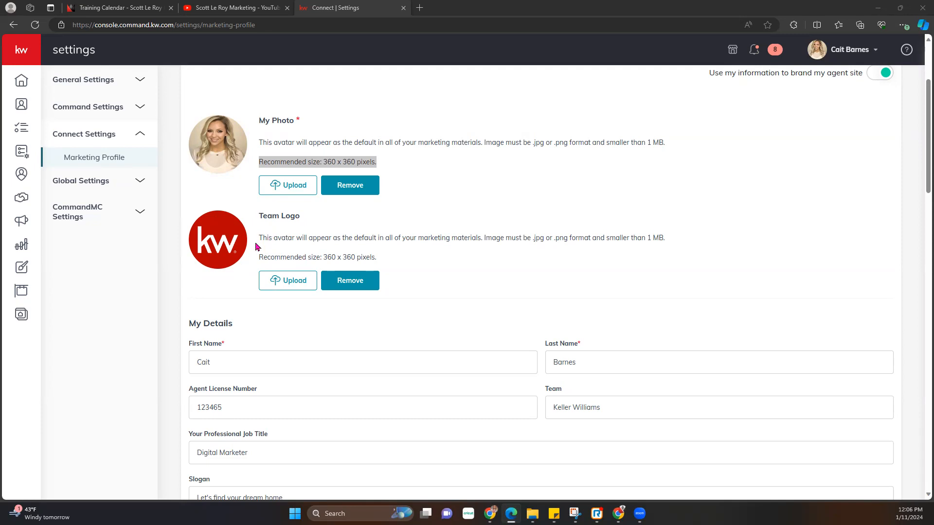
scroll(263, 290, down, 1)
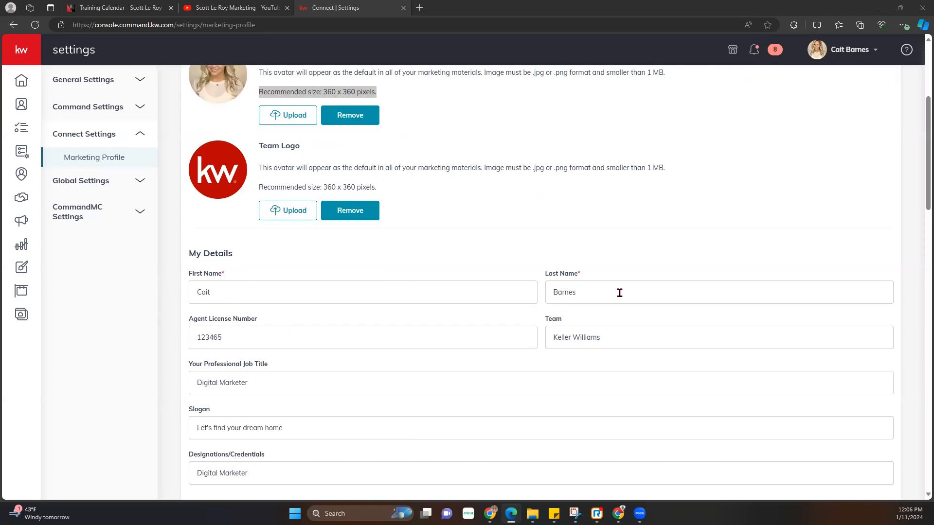
scroll(227, 311, down, 1)
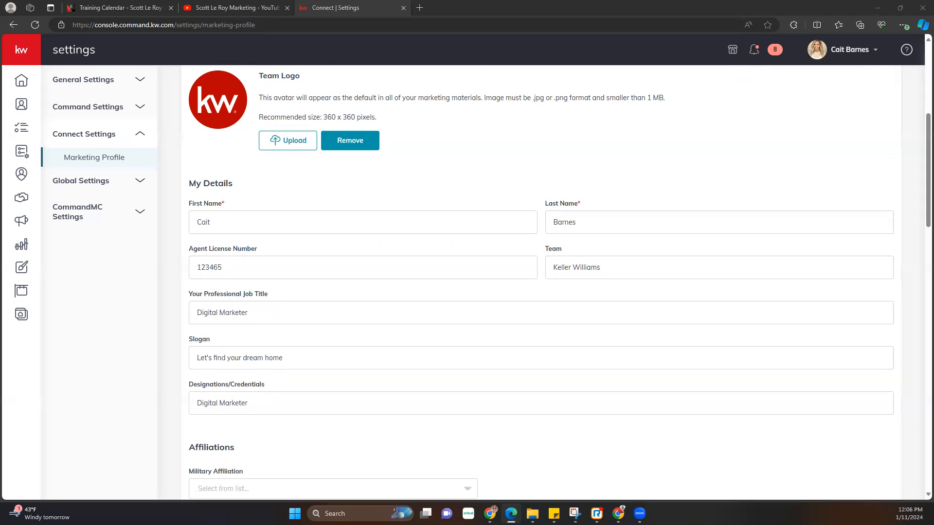
scroll(373, 293, down, 2)
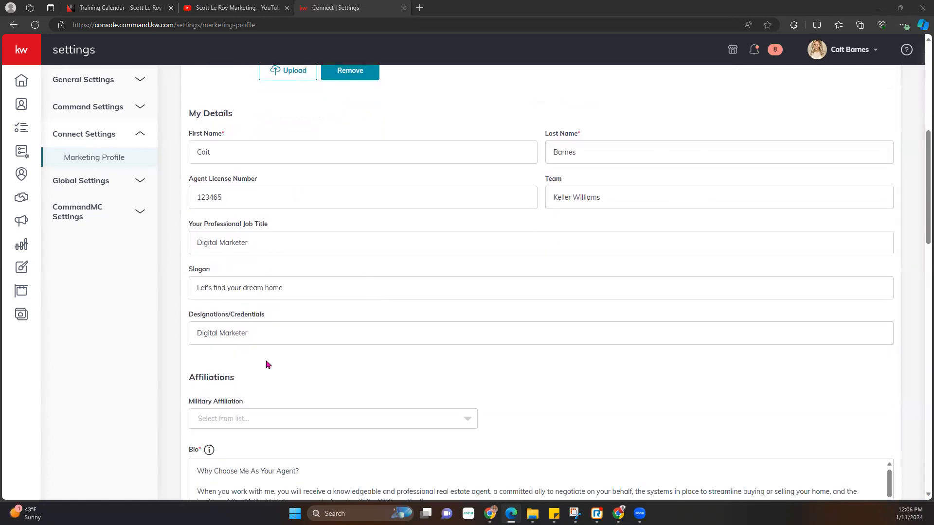
scroll(250, 394, down, 2)
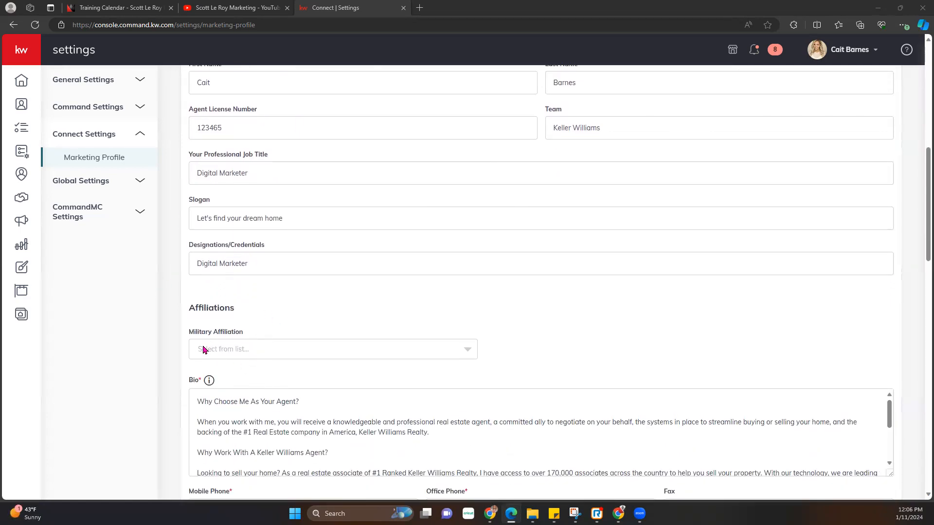
click(247, 354)
scroll(513, 327, down, 4)
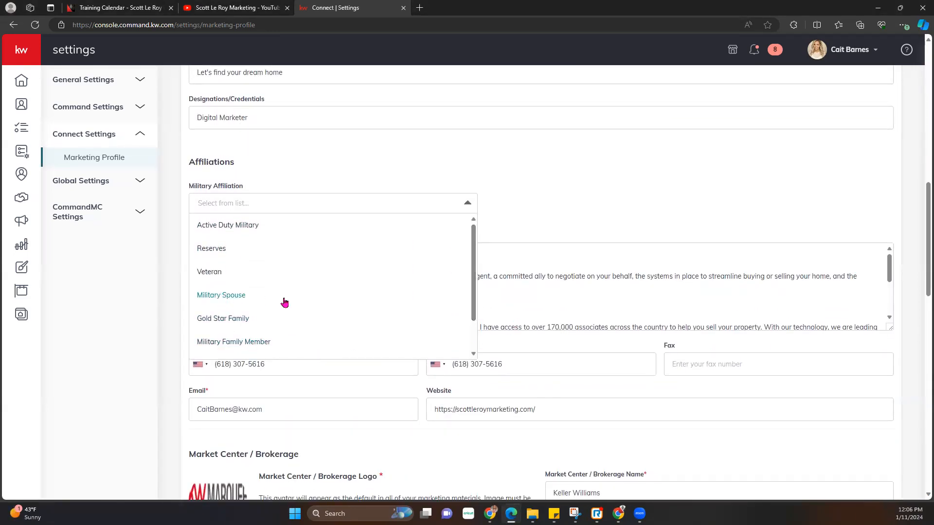
click(559, 177)
drag(193, 252, 504, 269)
click(504, 230)
scroll(371, 294, down, 1)
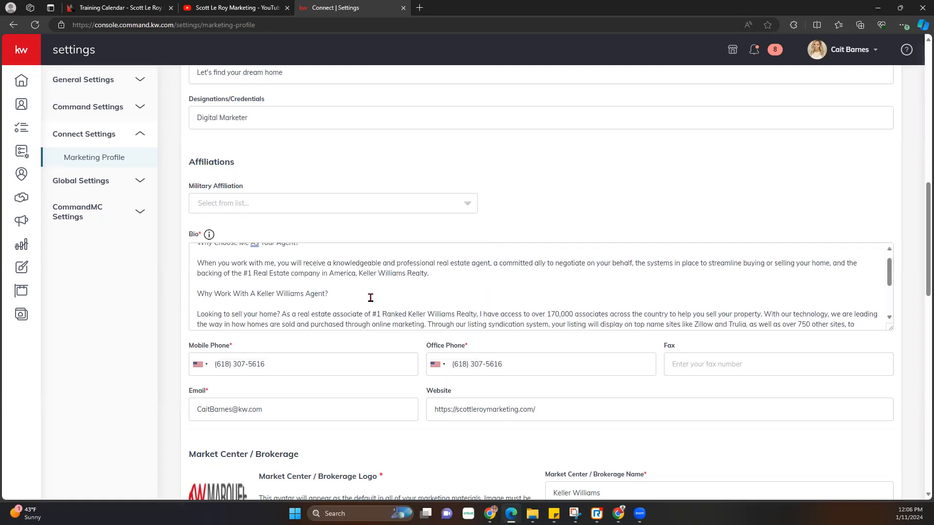
scroll(371, 354, down, 2)
scroll(370, 353, down, 2)
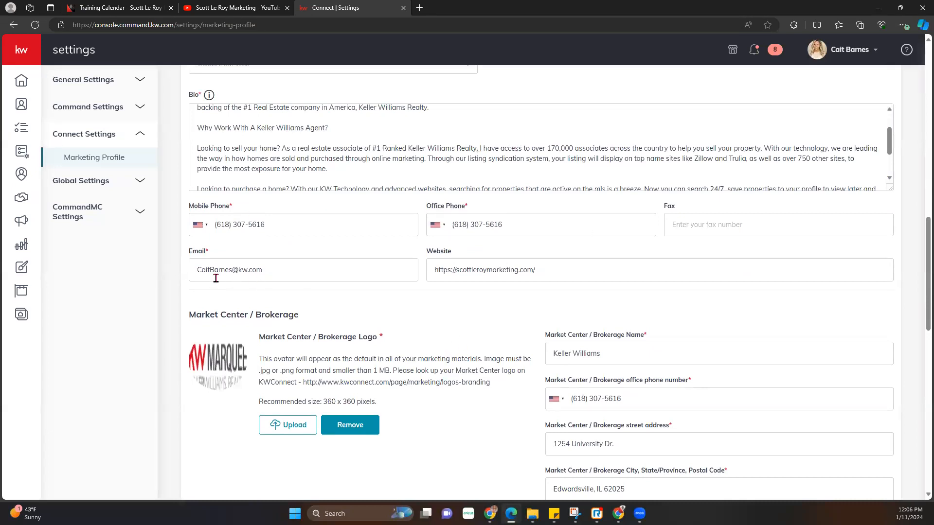
drag(198, 274, 338, 269)
click(440, 307)
drag(431, 270, 565, 294)
click(552, 300)
click(258, 23)
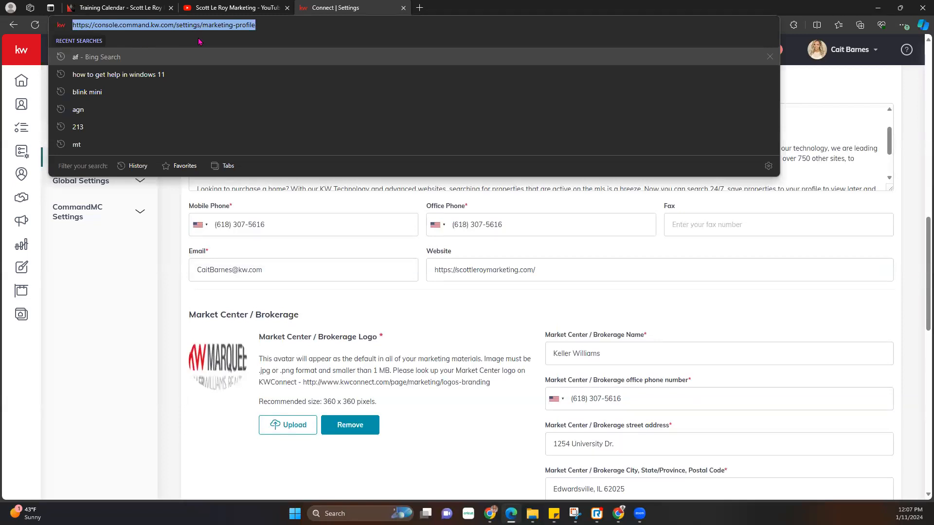
click(820, 301)
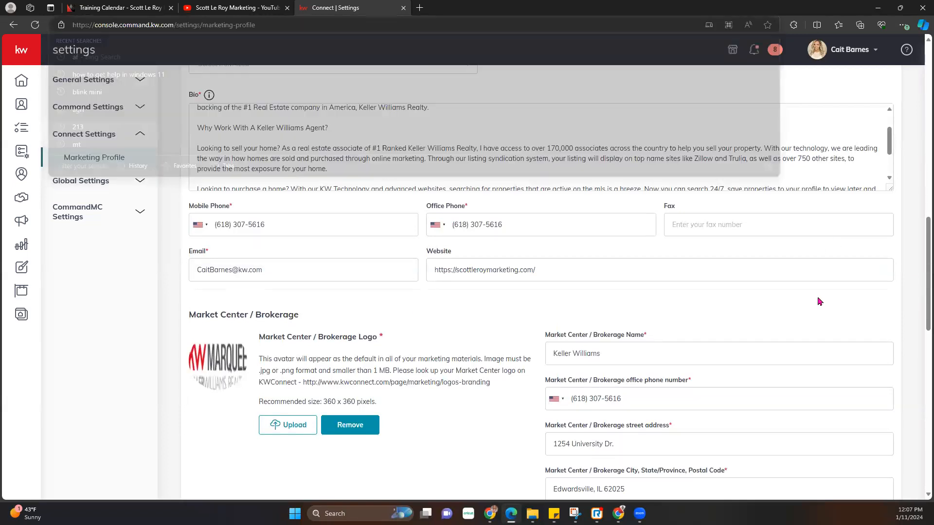
scroll(476, 356, down, 1)
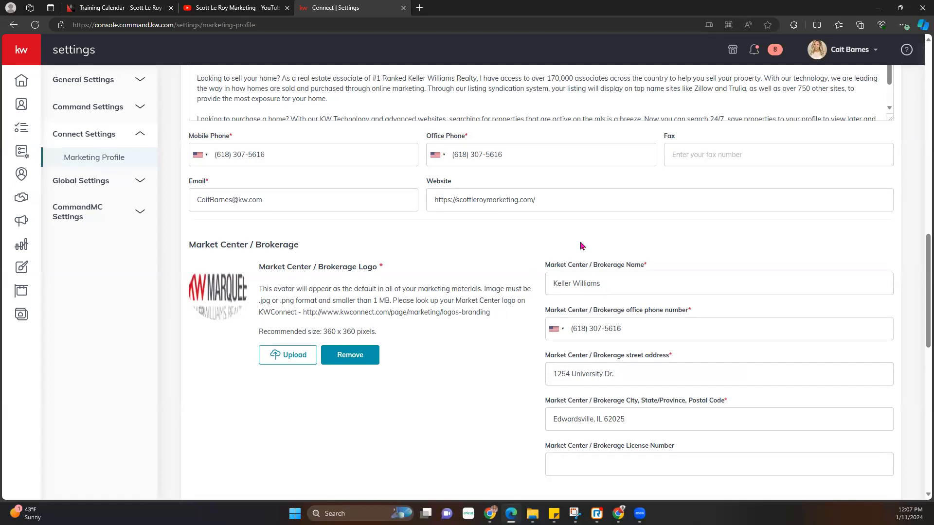
scroll(492, 338, down, 1)
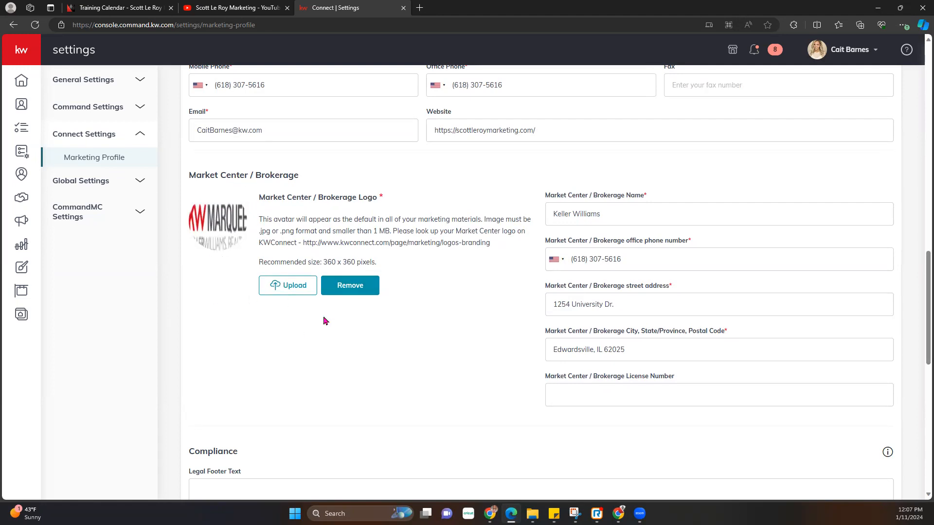
drag(265, 262, 397, 264)
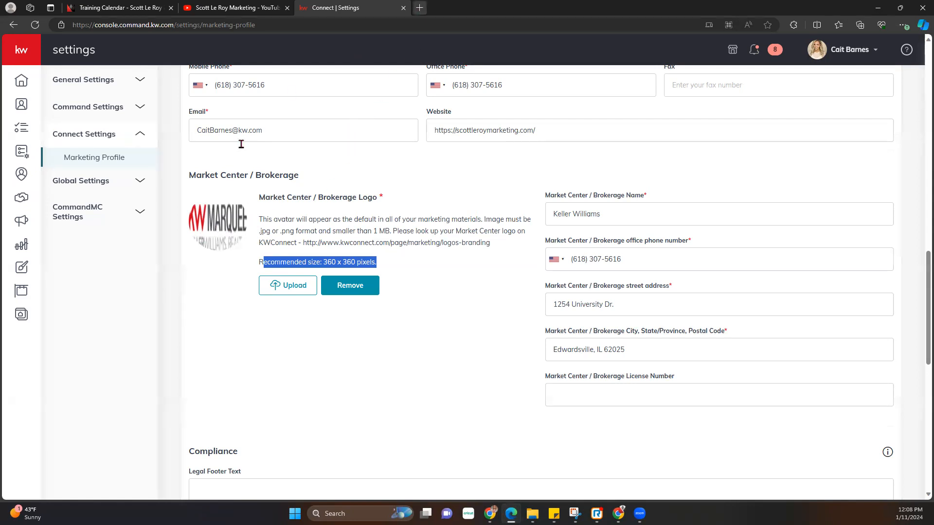
- Open kwconnect.com in a new tab and go to Resources > Marketing
click(421, 8)
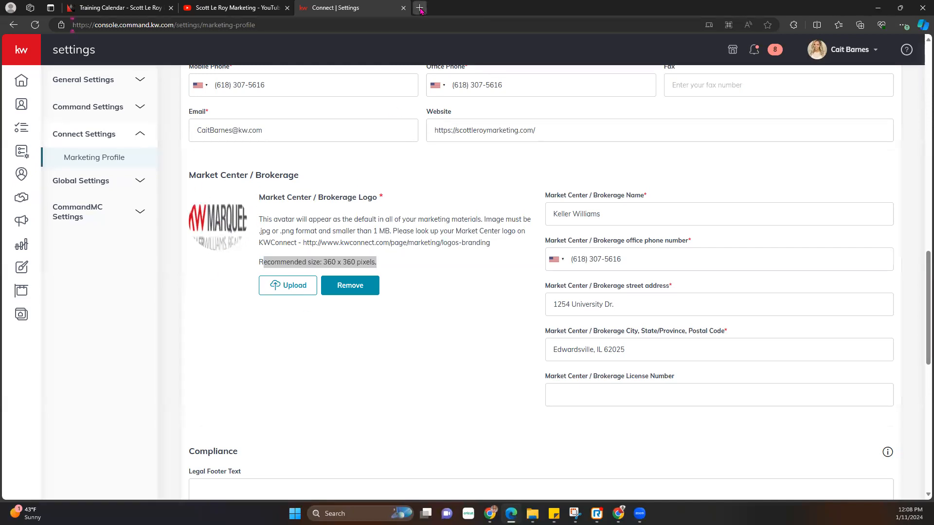
text(kw)
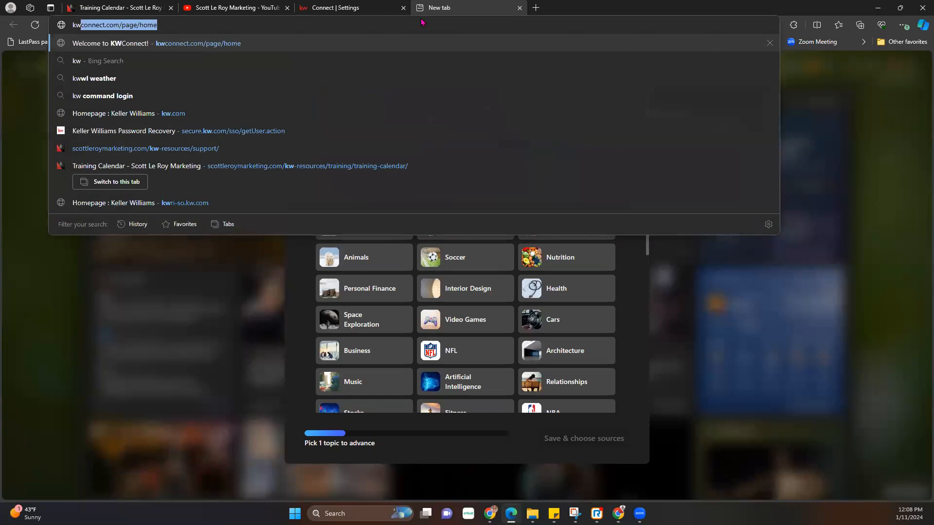
key(Return)
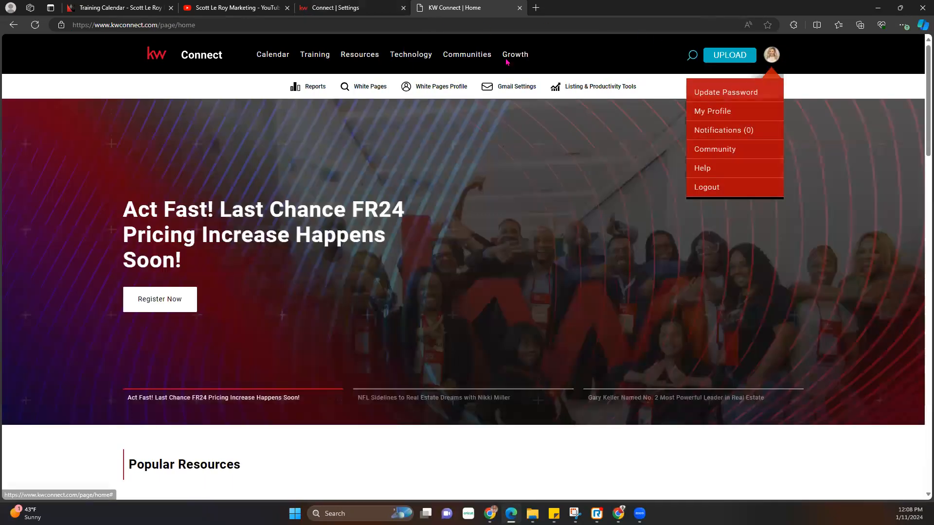
mouse_move(359, 58)
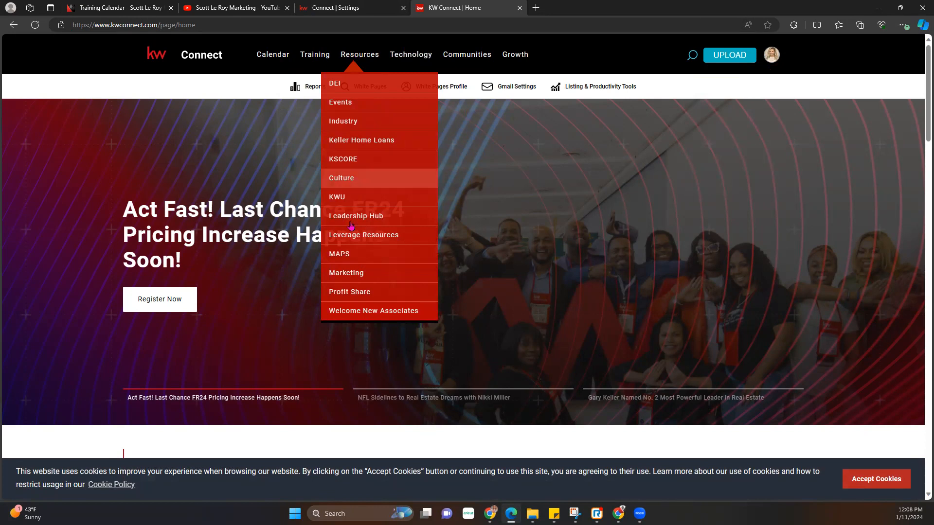
click(347, 277)
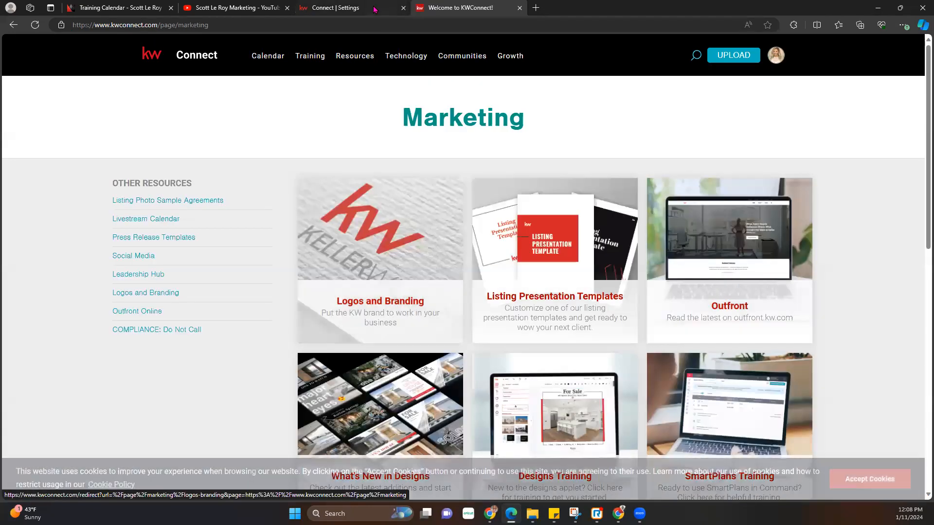
- Load agent.kw.com/command in another tab, then reach KW Connect's Logos and Branding resources
click(375, 9)
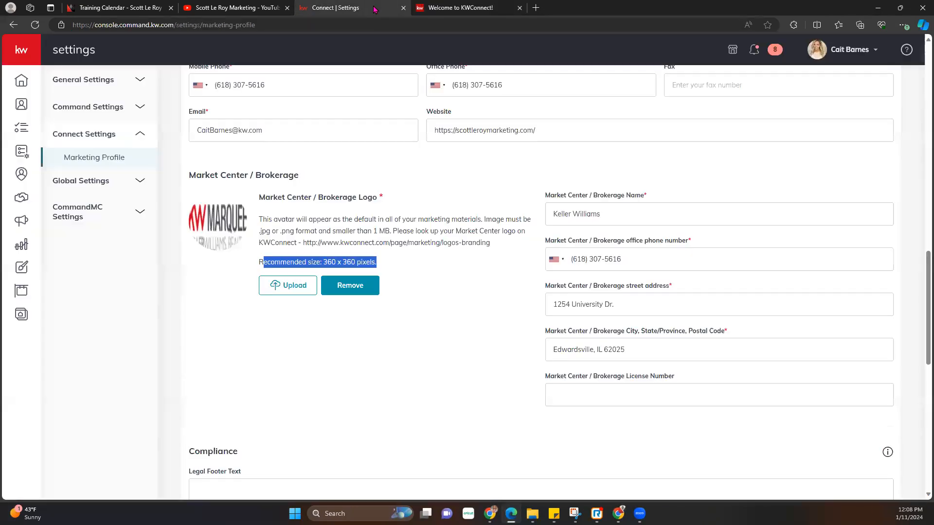
click(535, 8)
text(ag)
key(Return)
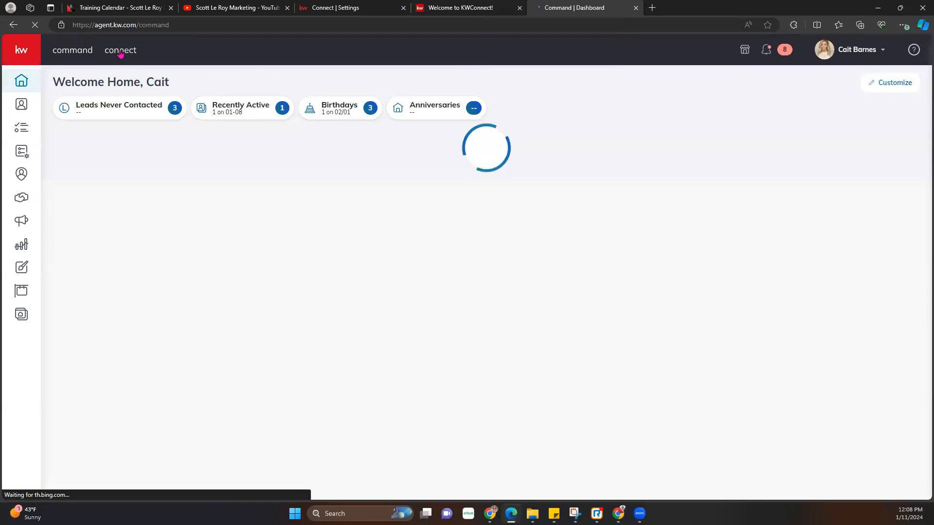
mouse_move(472, 11)
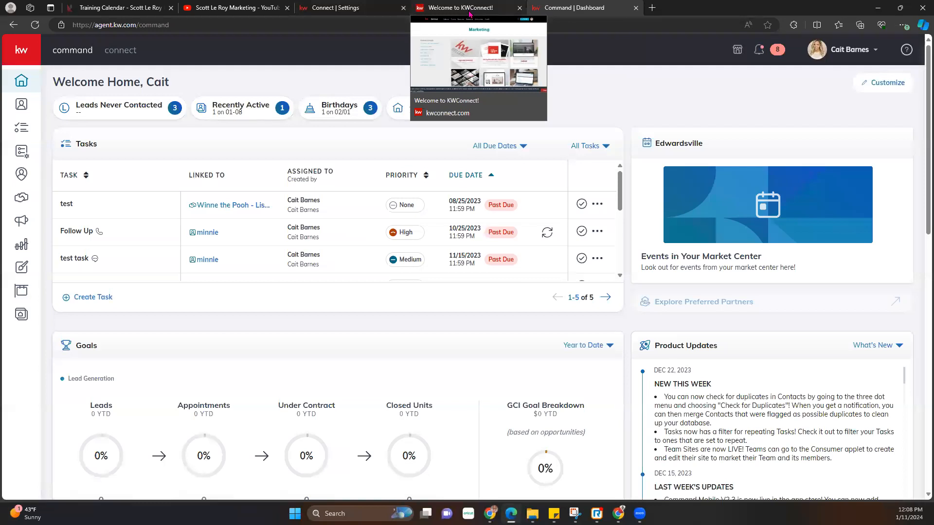
click(120, 51)
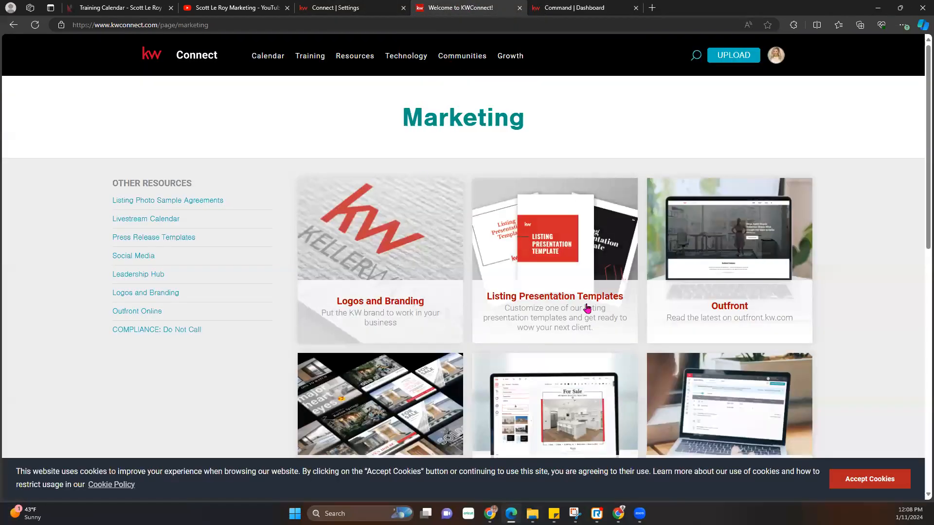
mouse_move(363, 60)
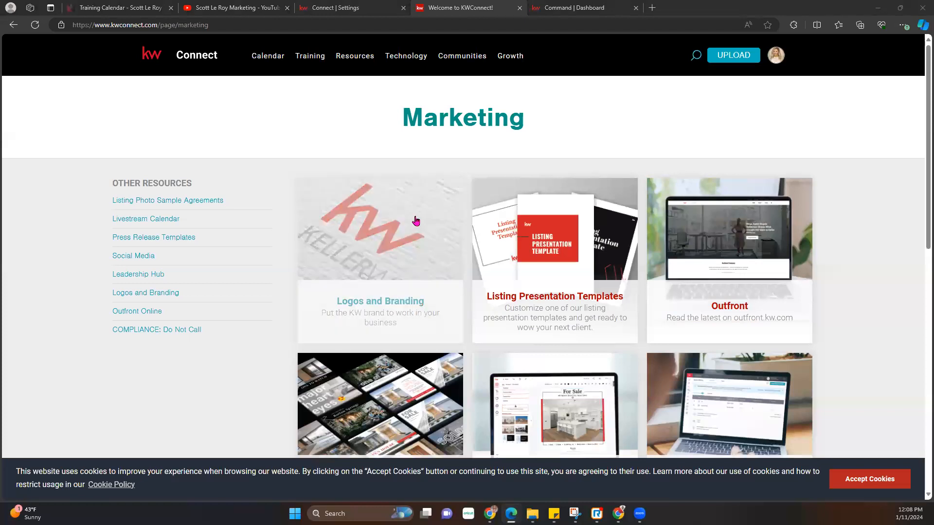
click(380, 275)
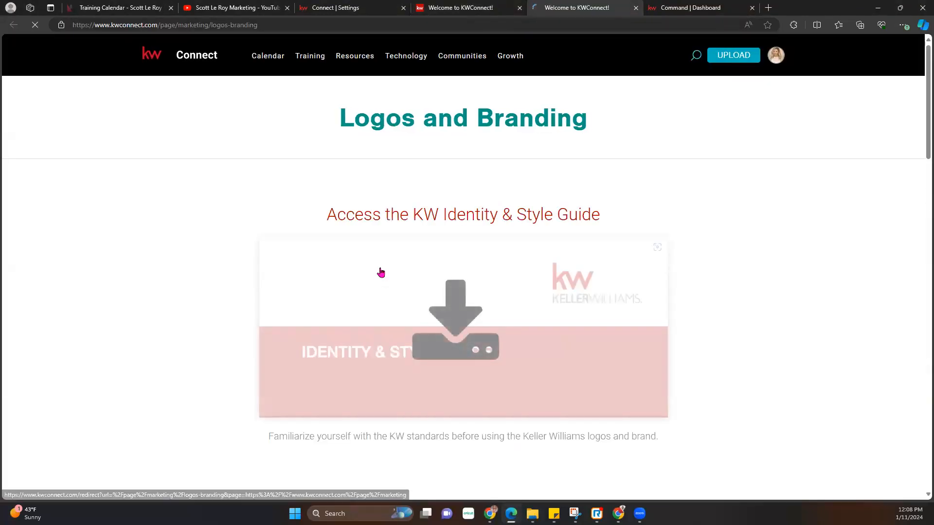
- Scroll through the Full-Color, Grayscale and other primary logo sections, then back up to Search
scroll(381, 273, down, 1)
scroll(381, 272, down, 15)
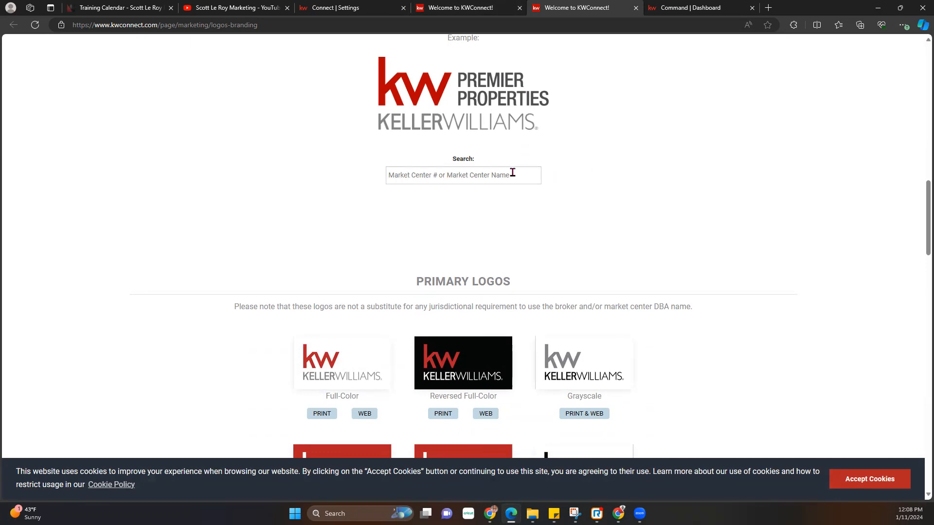
scroll(512, 173, down, 7)
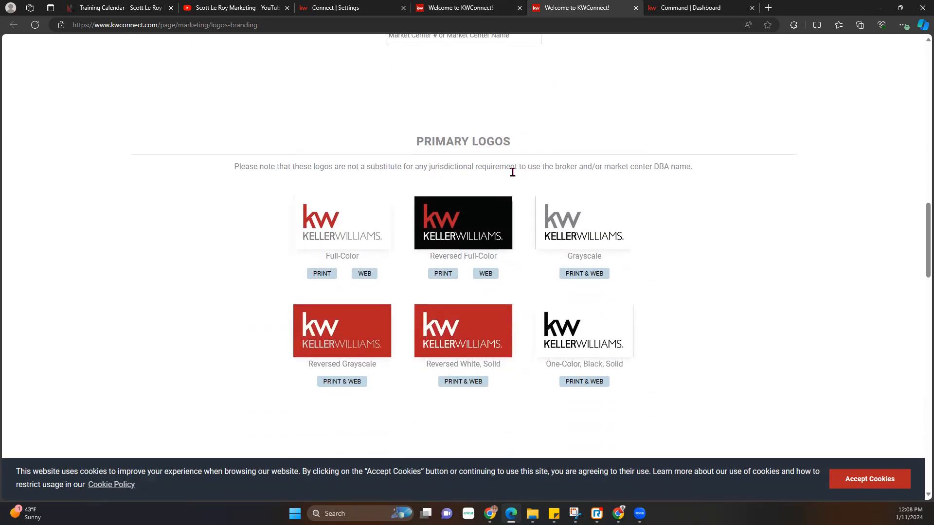
scroll(514, 177, down, 10)
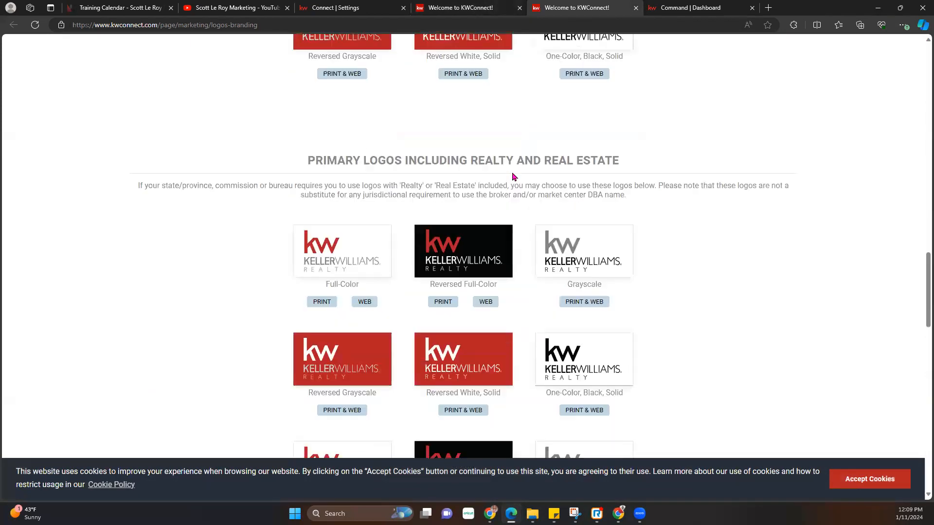
scroll(514, 175, down, 3)
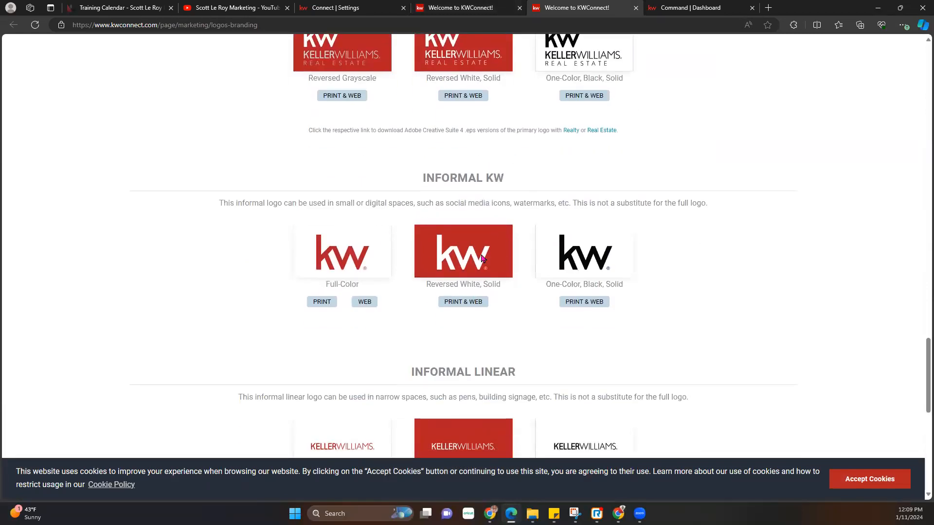
scroll(487, 257, down, 3)
scroll(487, 256, down, 7)
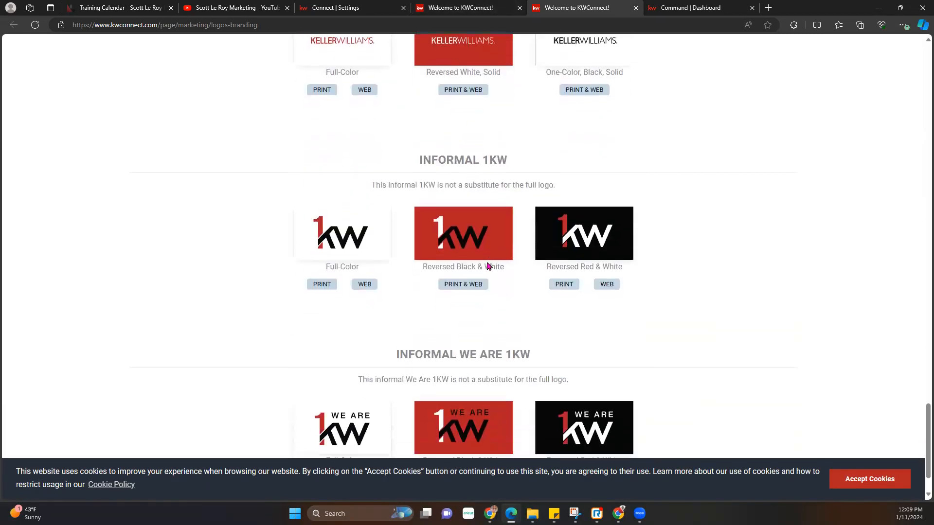
scroll(488, 264, up, 13)
scroll(487, 265, up, 10)
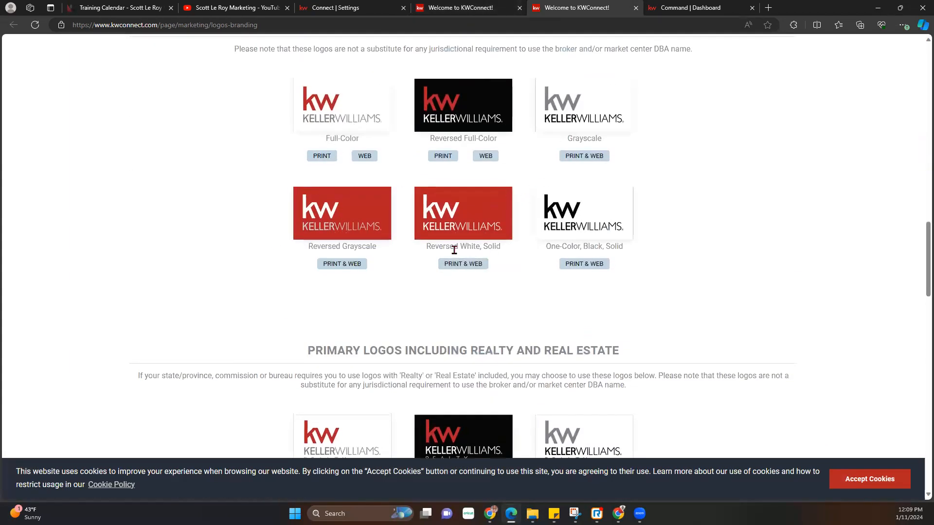
scroll(454, 250, up, 7)
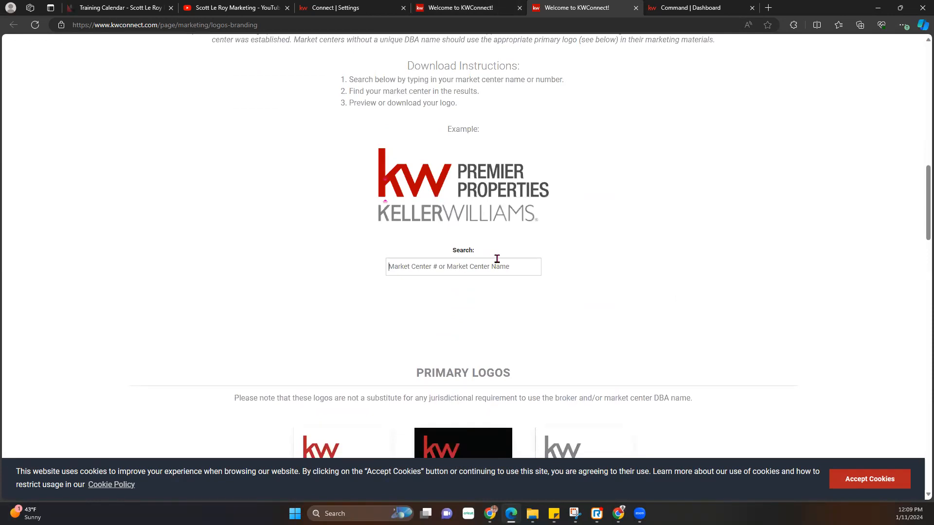
- Search market center 55, preview and download the 1055_WestFortWorth logo package, and view it in File Explorer
text(55)
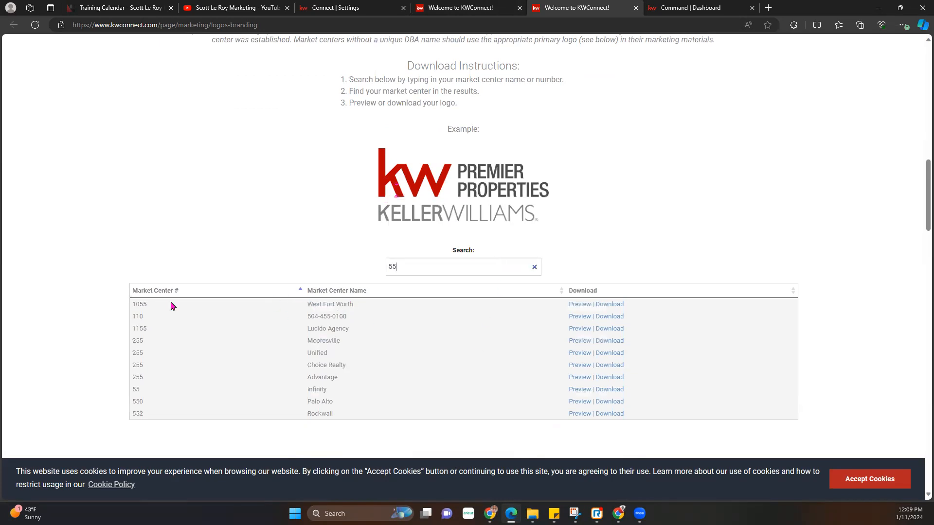
click(587, 307)
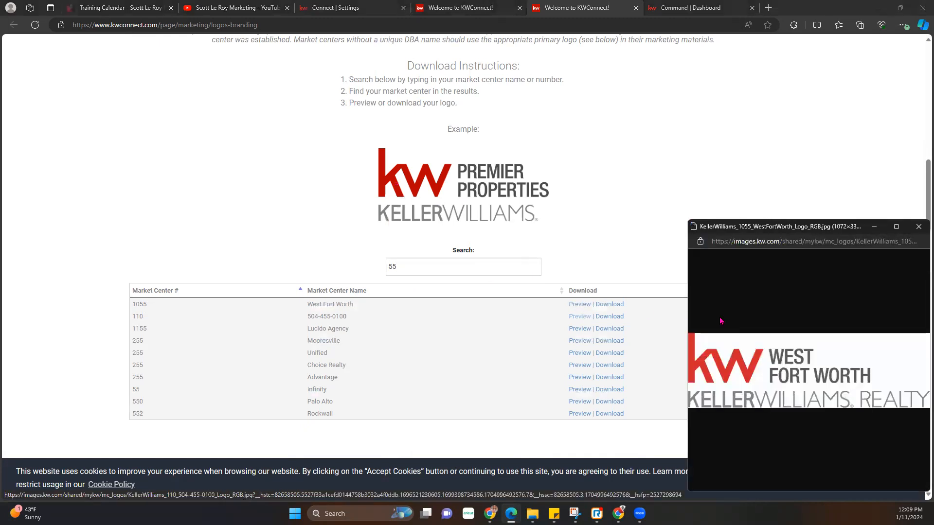
click(919, 226)
click(611, 305)
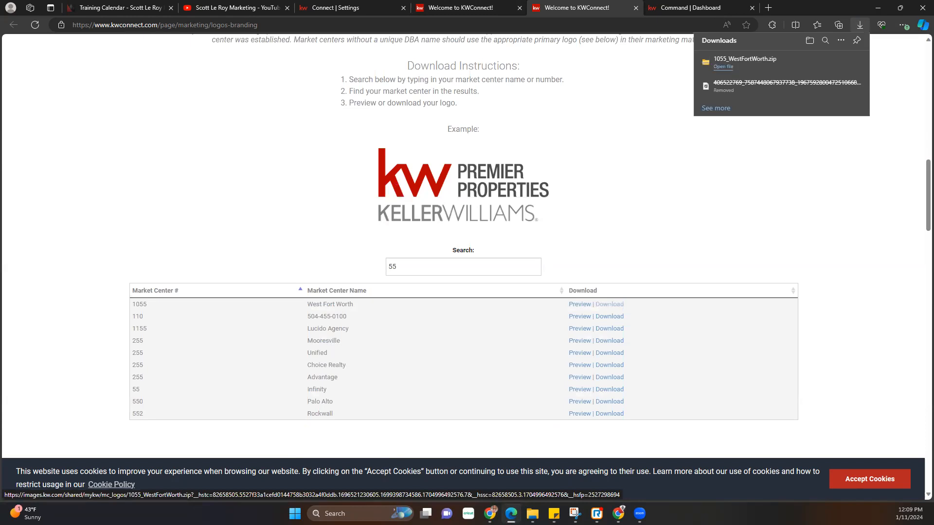
click(532, 514)
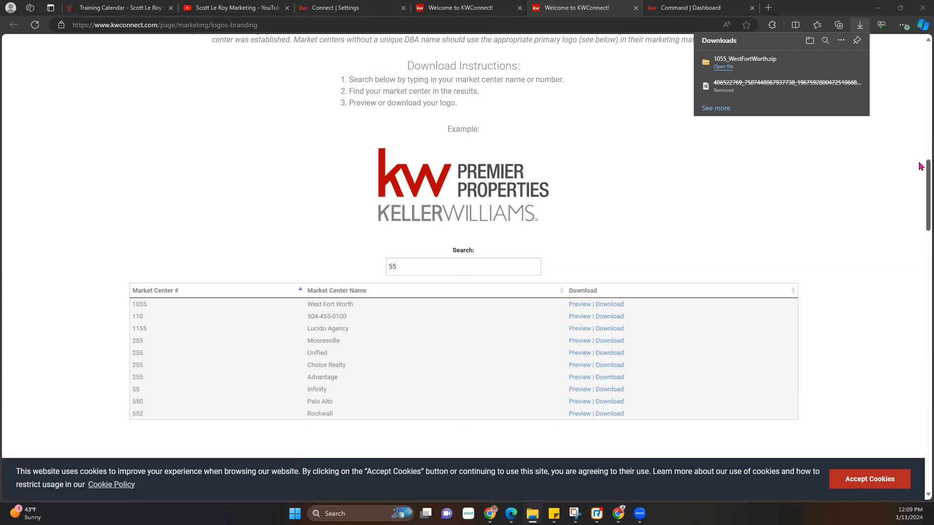
click(805, 218)
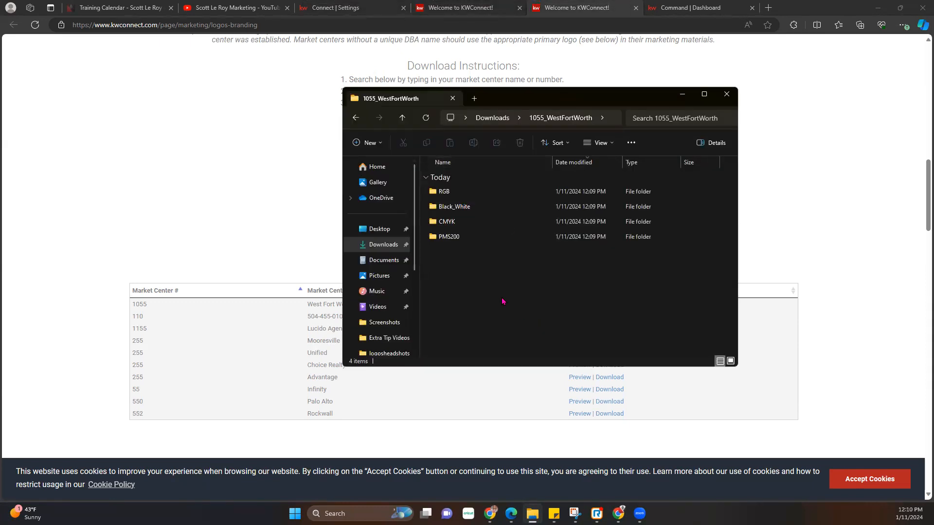
- Show the Black_White folder's logos as extra large icons in an enlarged window
double_click(459, 209)
click(598, 142)
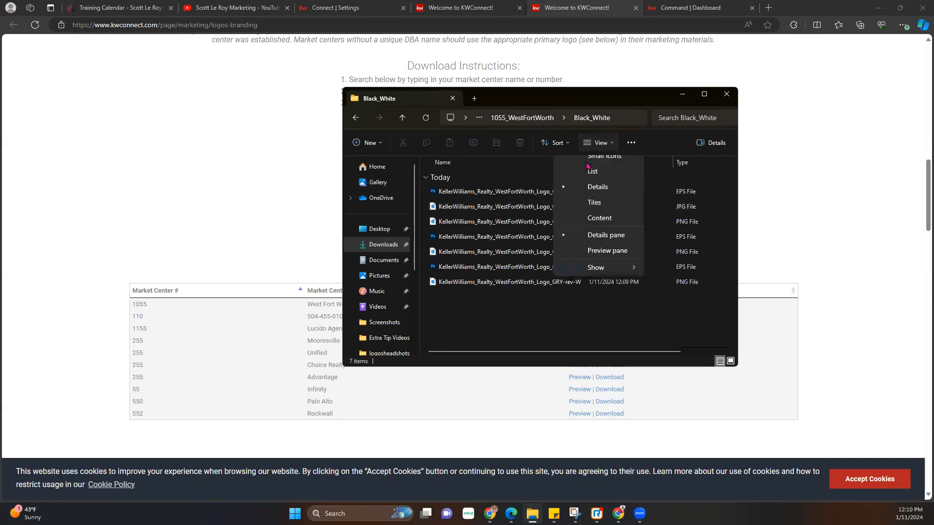
click(598, 165)
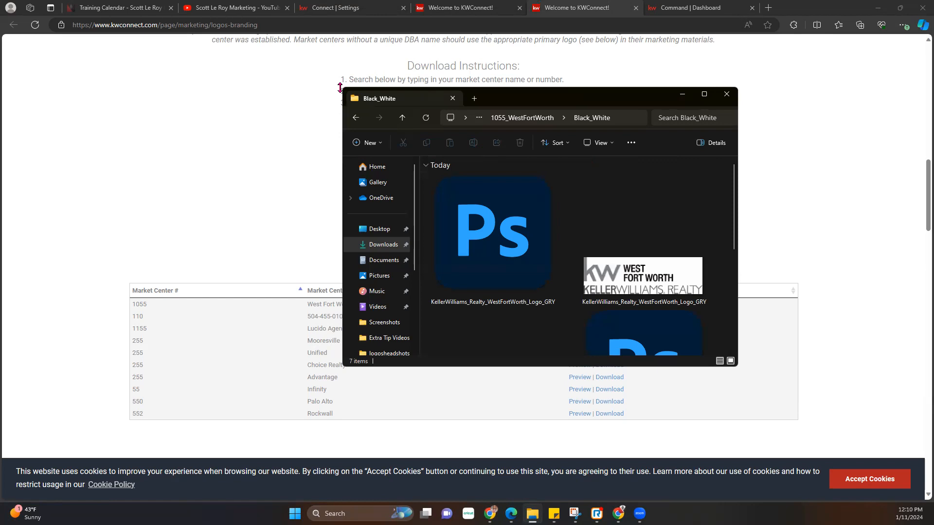
drag(340, 87, 340, 72)
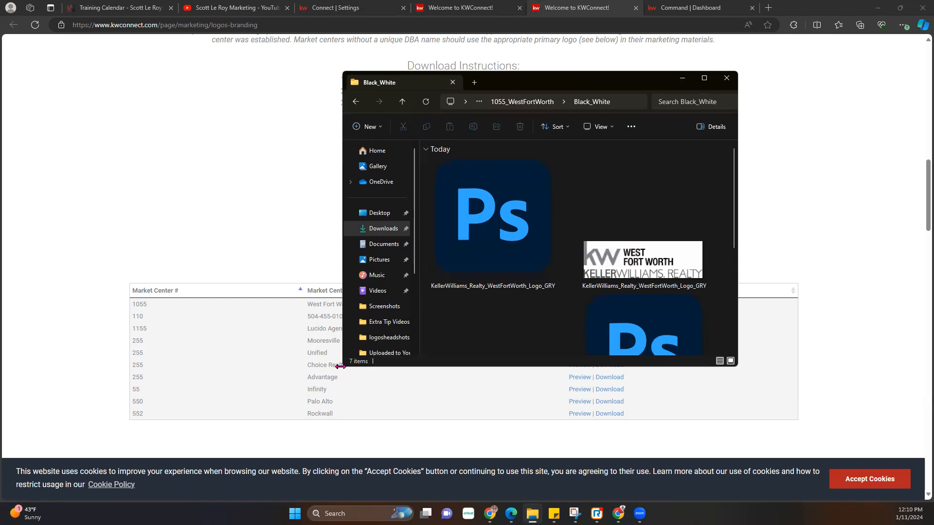
drag(340, 366, 69, 364)
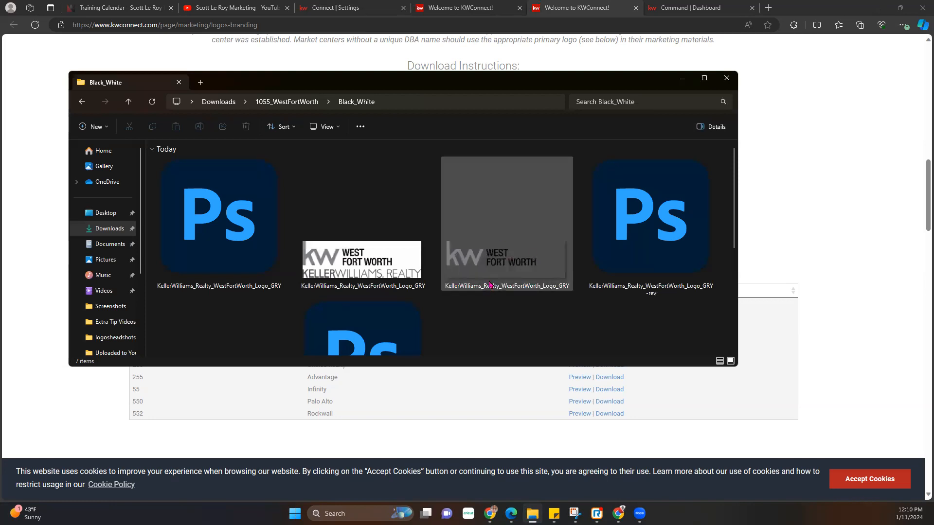
scroll(490, 287, down, 2)
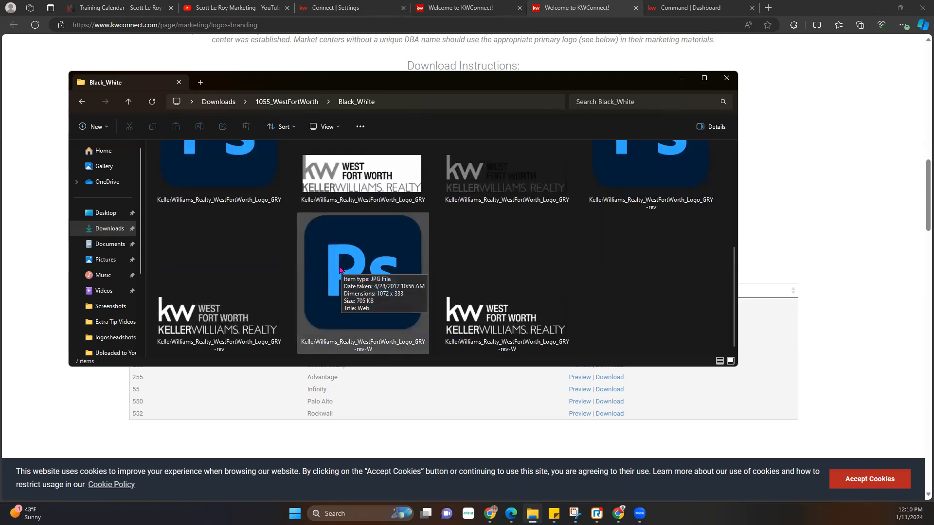
scroll(339, 271, up, 2)
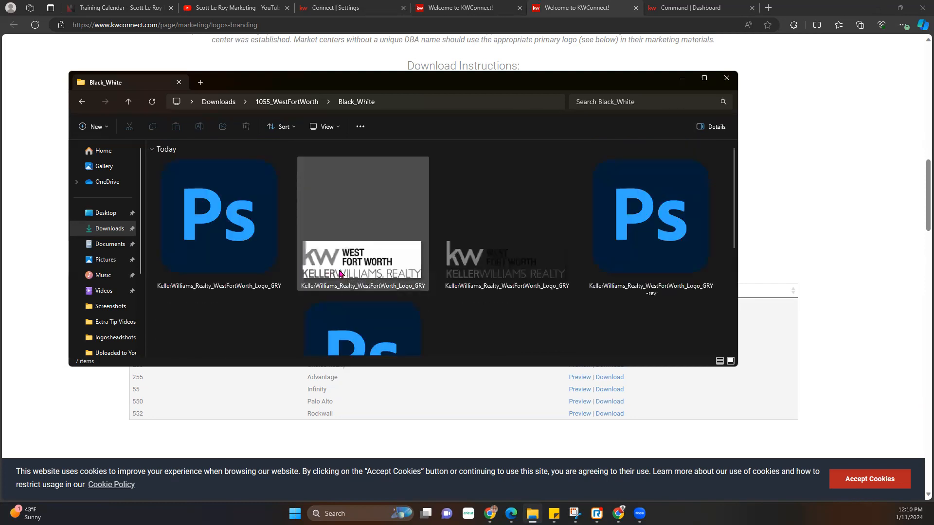
- Show the CMYK folder's five logos as extra large icons, then minimize File Explorer
click(277, 103)
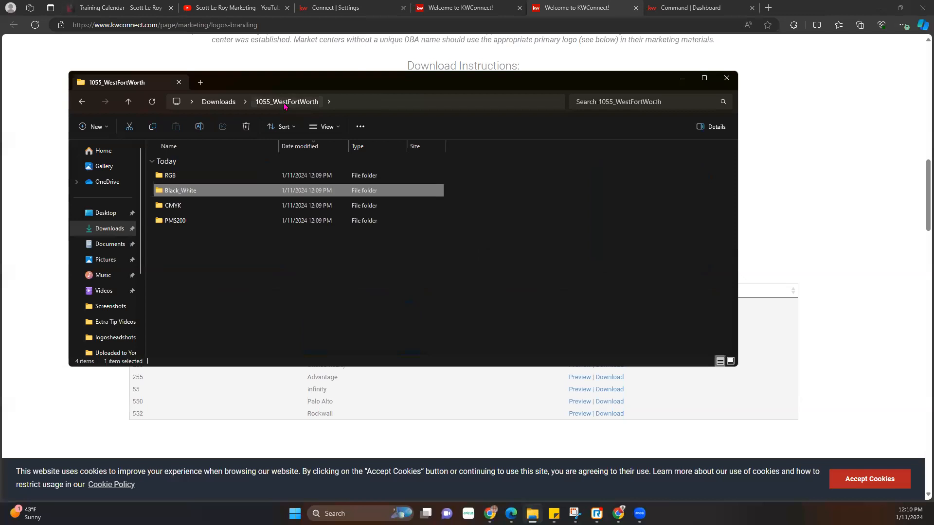
double_click(214, 206)
click(325, 127)
click(340, 147)
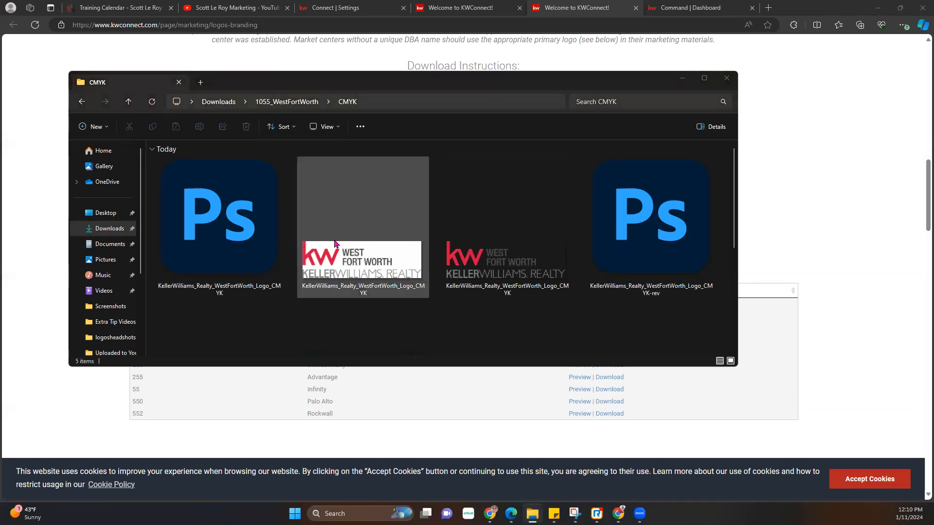
scroll(484, 297, down, 2)
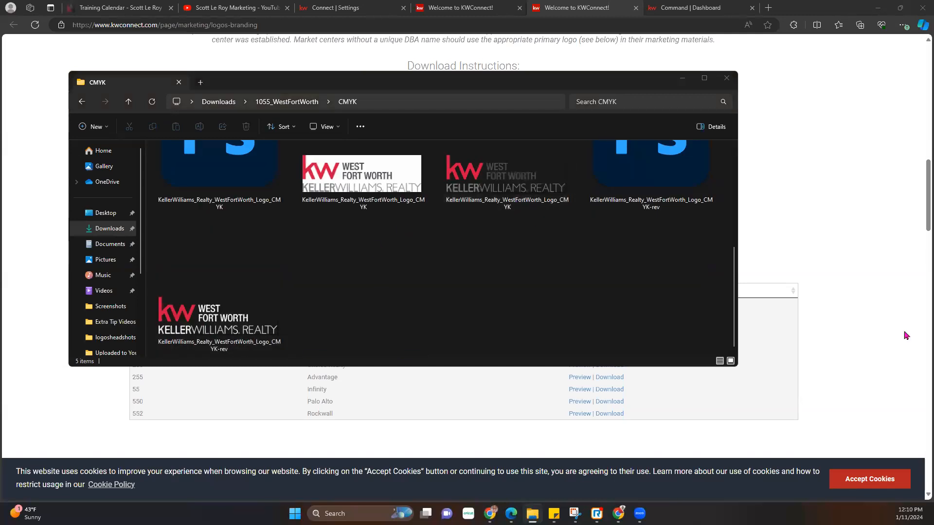
scroll(297, 259, up, 2)
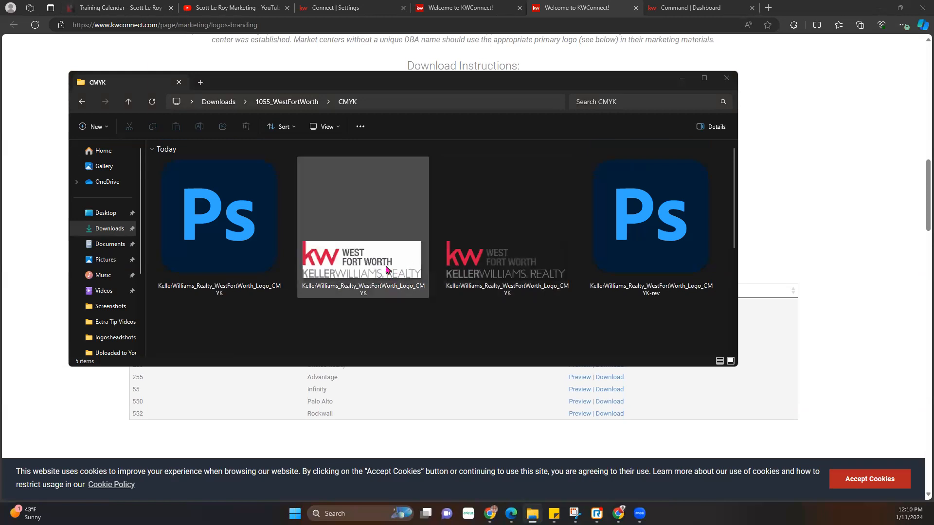
scroll(413, 278, down, 2)
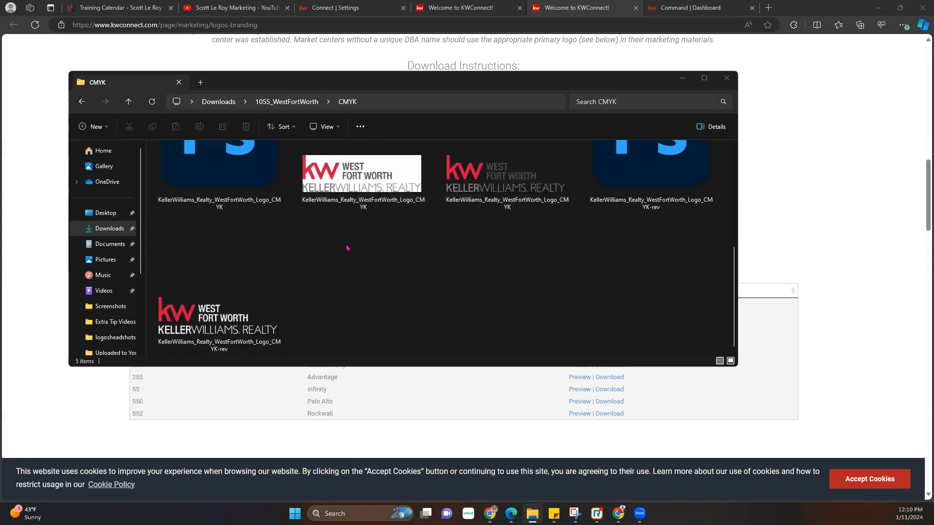
scroll(359, 242, up, 2)
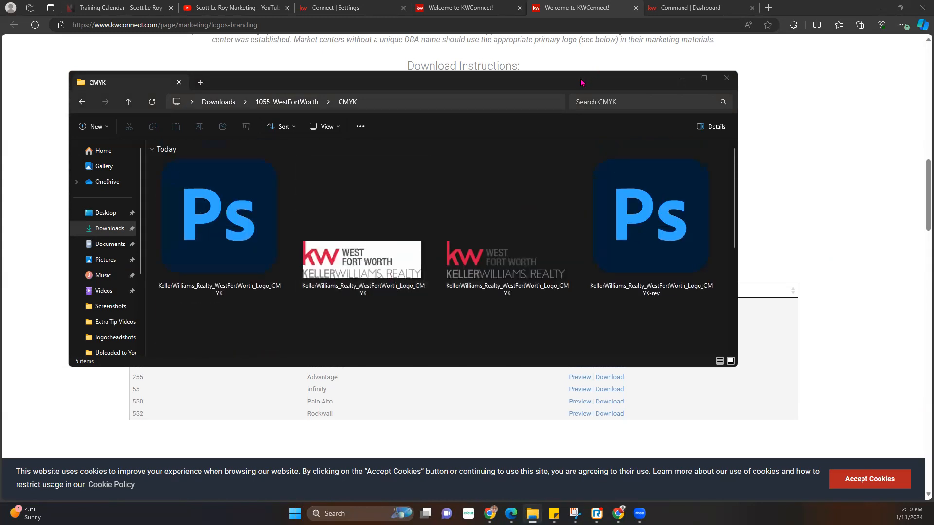
click(484, 82)
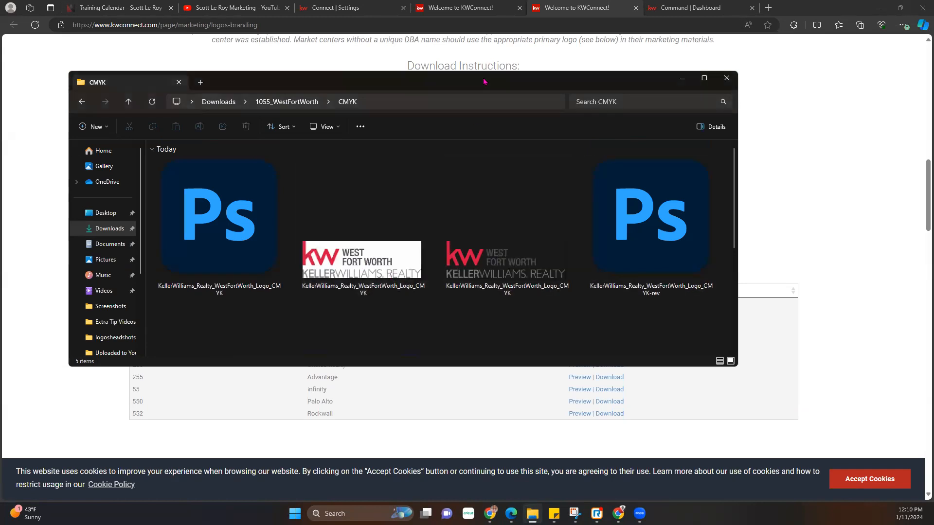
click(682, 78)
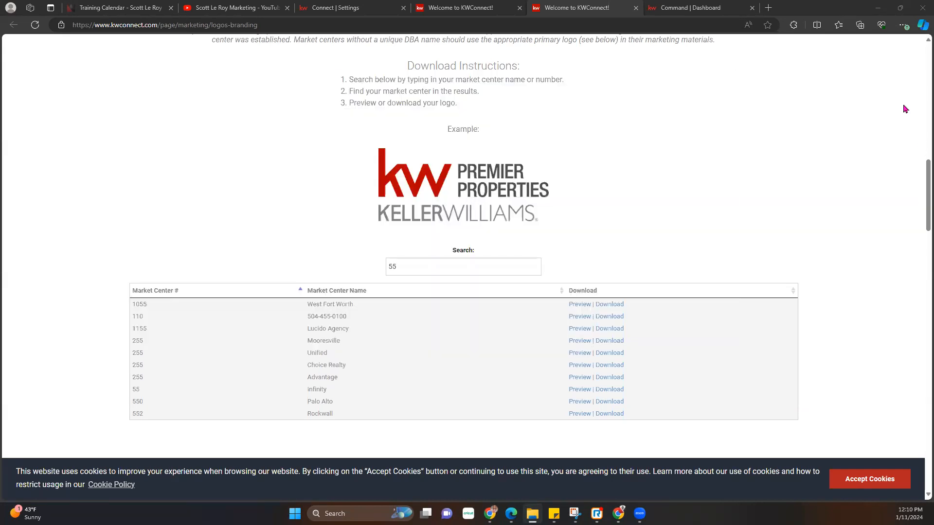
- Save the Marketing Profile settings from the bottom of the page and dismiss the saved confirmation
click(309, 6)
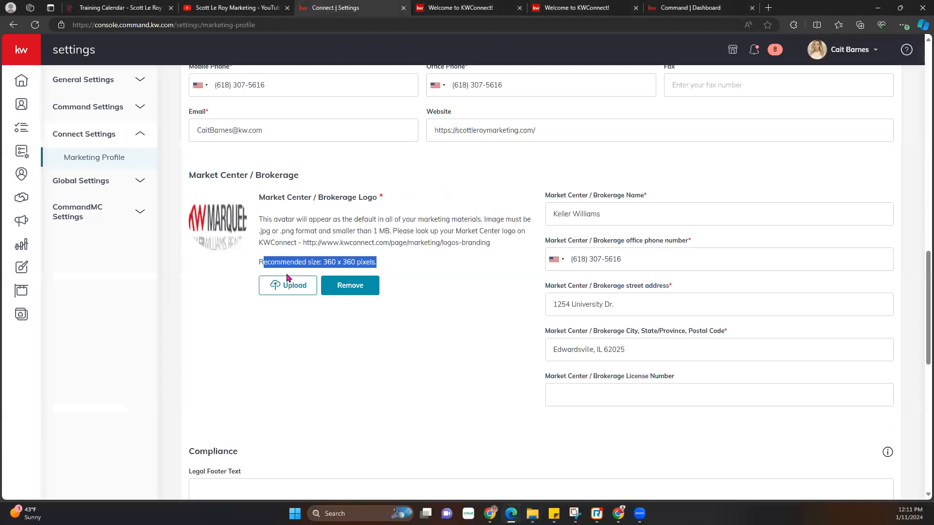
scroll(302, 298, down, 5)
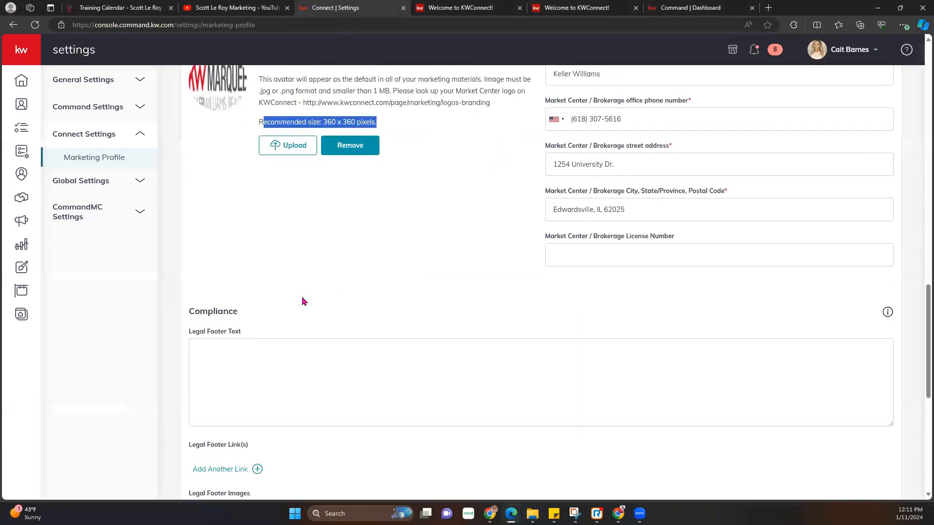
scroll(302, 301, down, 1)
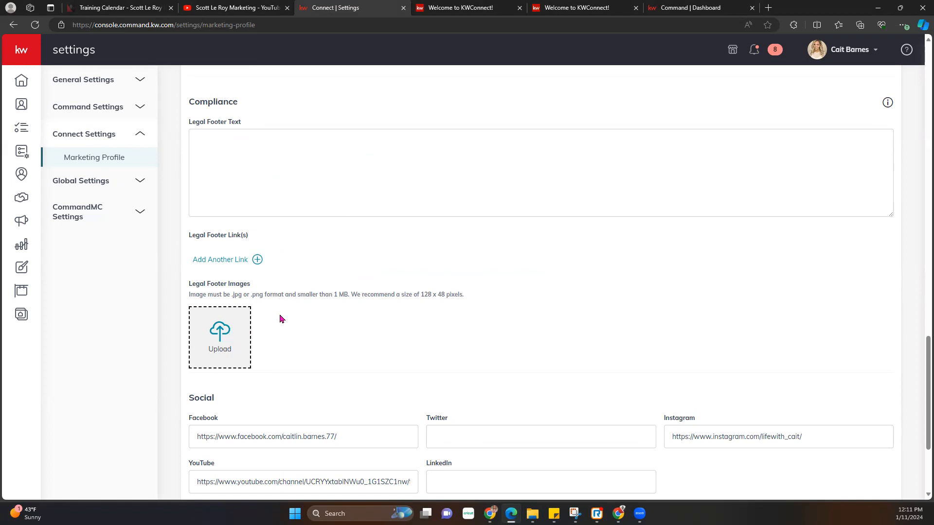
scroll(283, 319, down, 1)
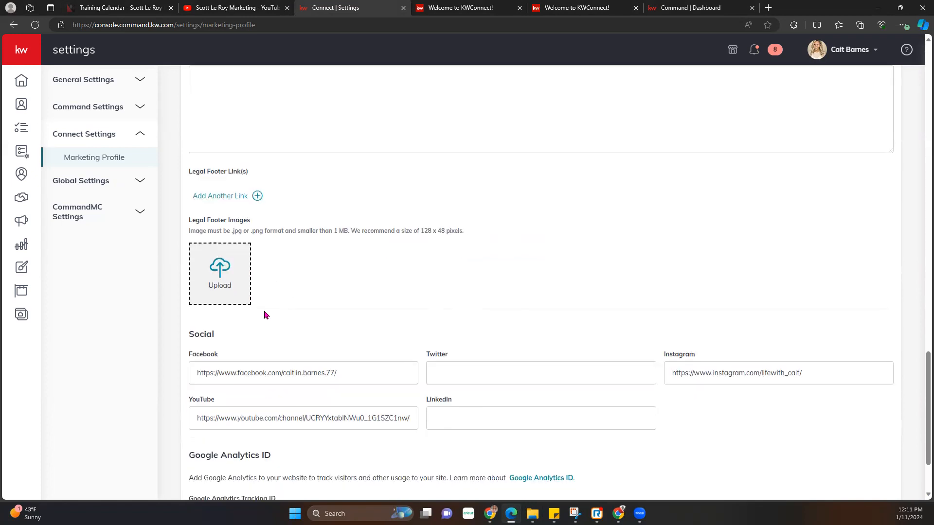
scroll(375, 253, down, 1)
scroll(380, 269, down, 1)
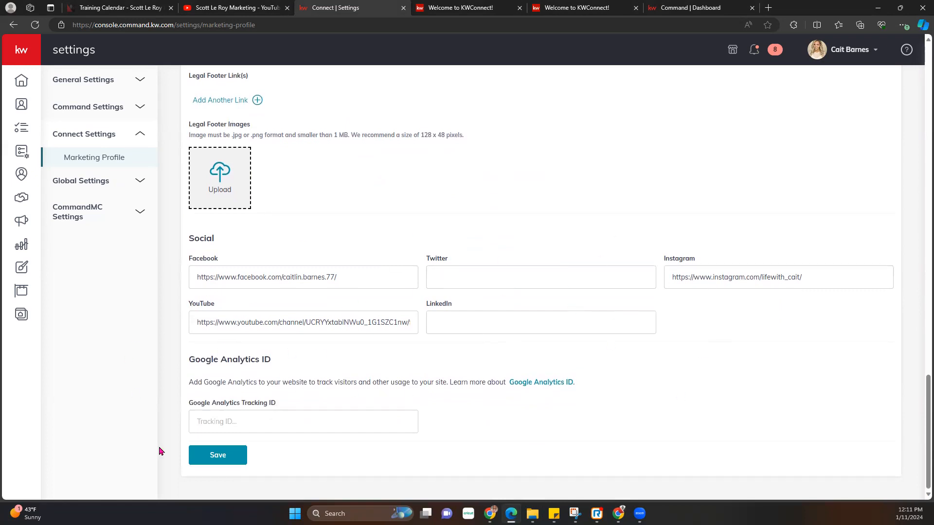
scroll(317, 262, up, 6)
scroll(317, 263, down, 6)
click(218, 455)
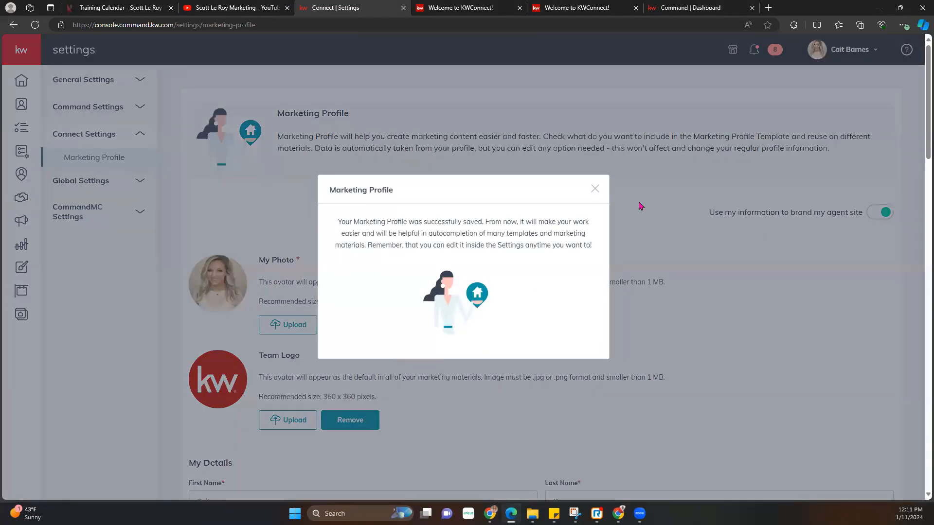
click(640, 206)
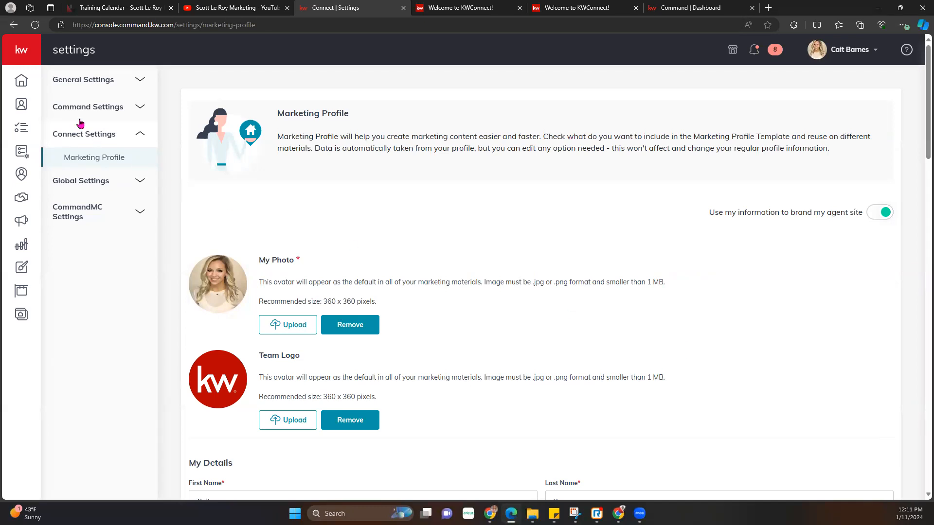
- Open the Designs page and expand the left sidebar so its labels show
click(22, 271)
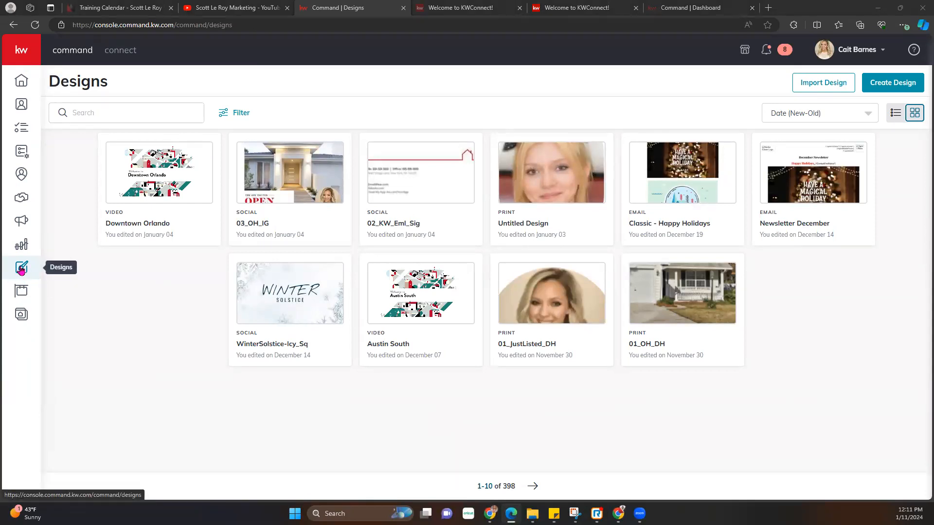
click(20, 52)
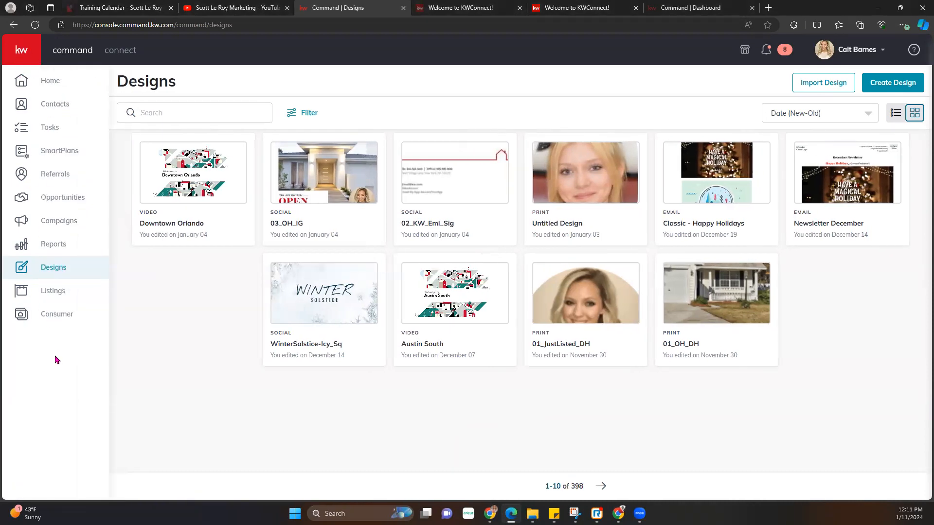
click(20, 51)
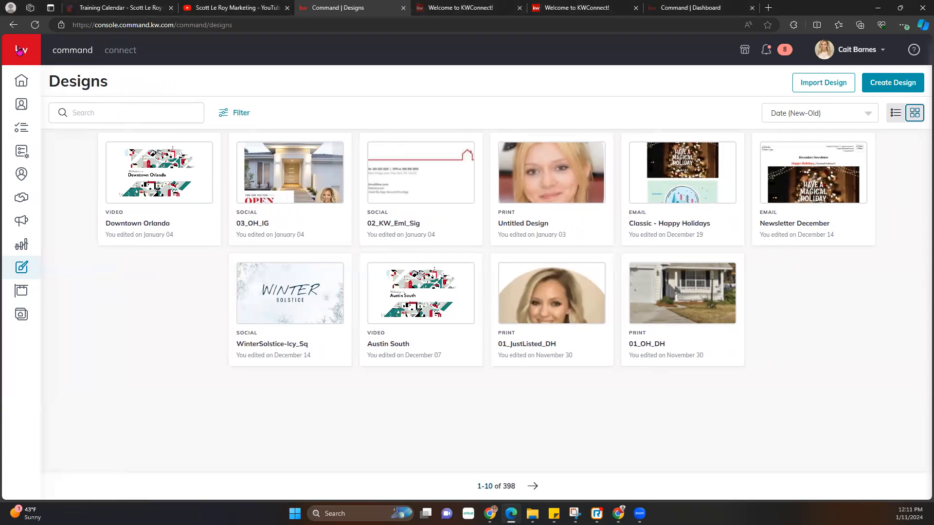
click(20, 51)
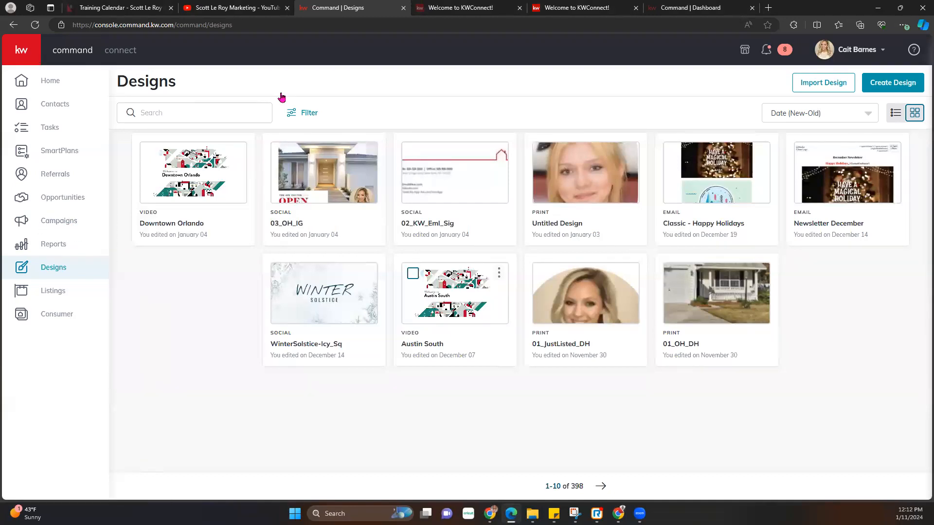
- Create a new Email design and continue to the Template Library
click(891, 83)
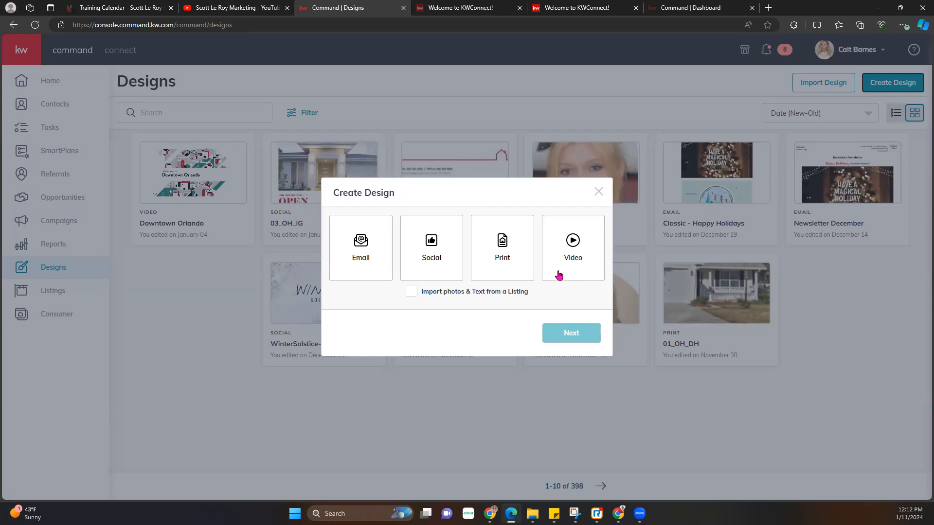
click(357, 260)
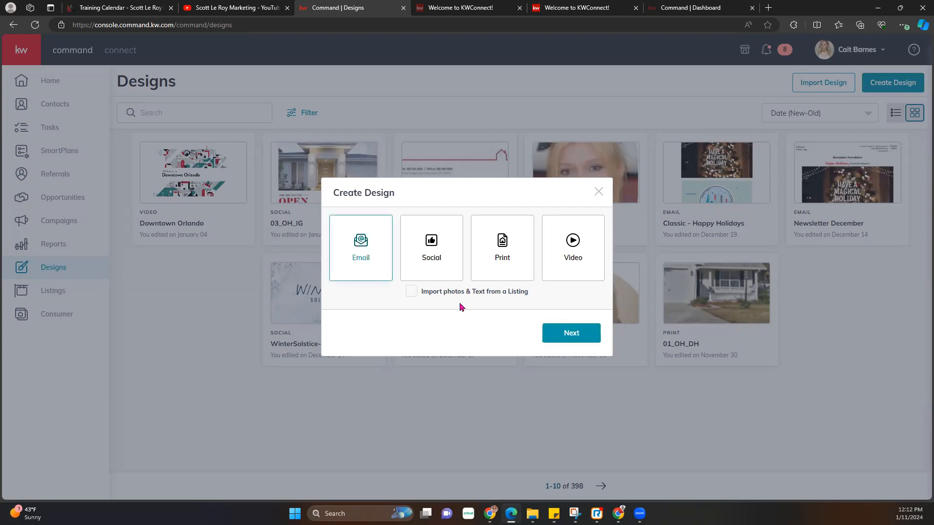
click(585, 340)
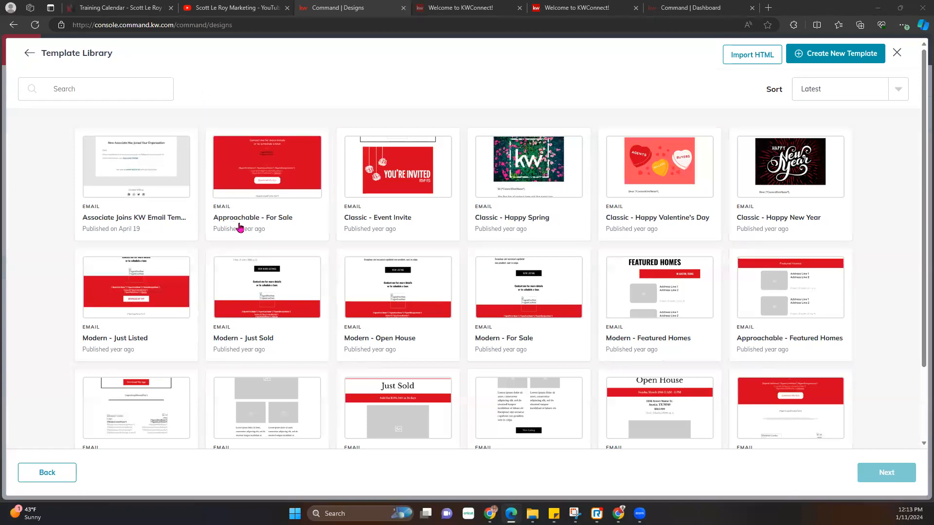
scroll(217, 288, down, 2)
scroll(217, 286, down, 1)
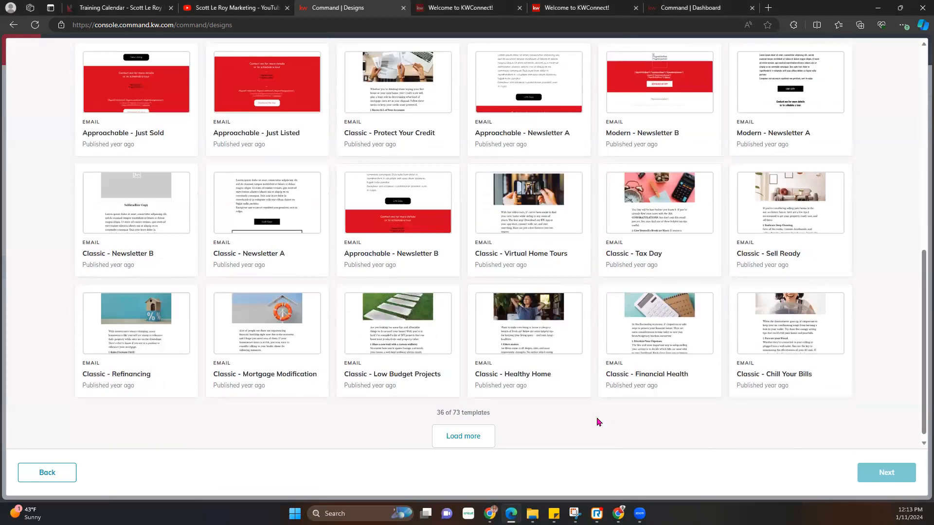
click(474, 429)
scroll(515, 395, down, 8)
click(475, 428)
scroll(512, 398, down, 8)
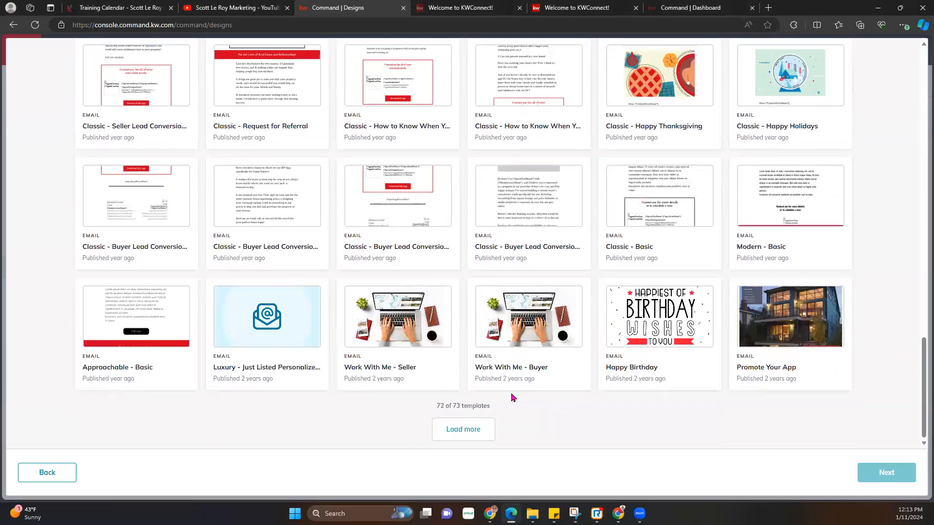
scroll(548, 394, down, 2)
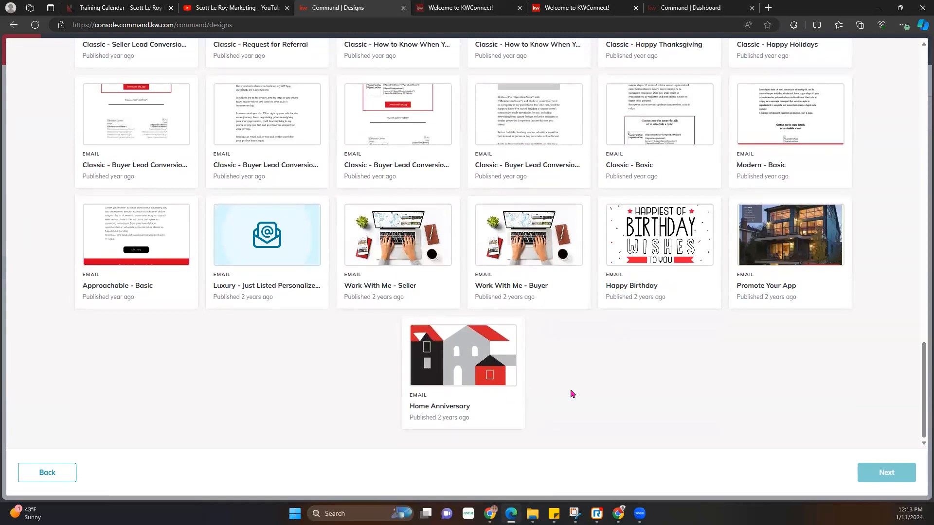
scroll(572, 394, up, 6)
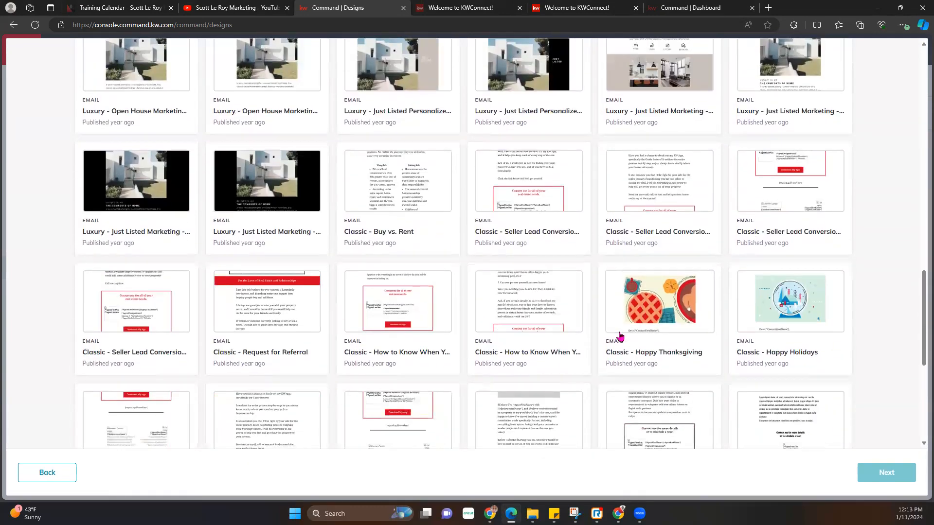
scroll(621, 336, up, 15)
scroll(400, 335, up, 8)
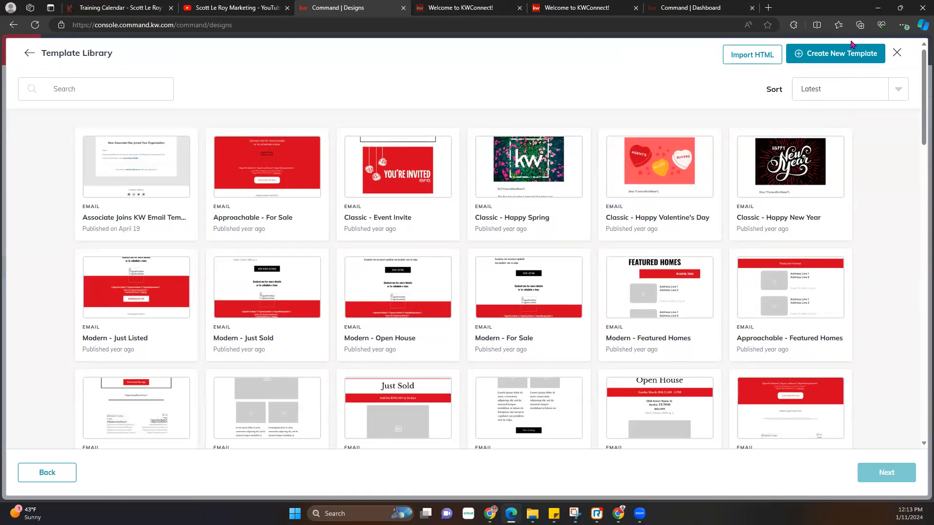
- Create a new blank email template and title it 1/11/2024
click(804, 55)
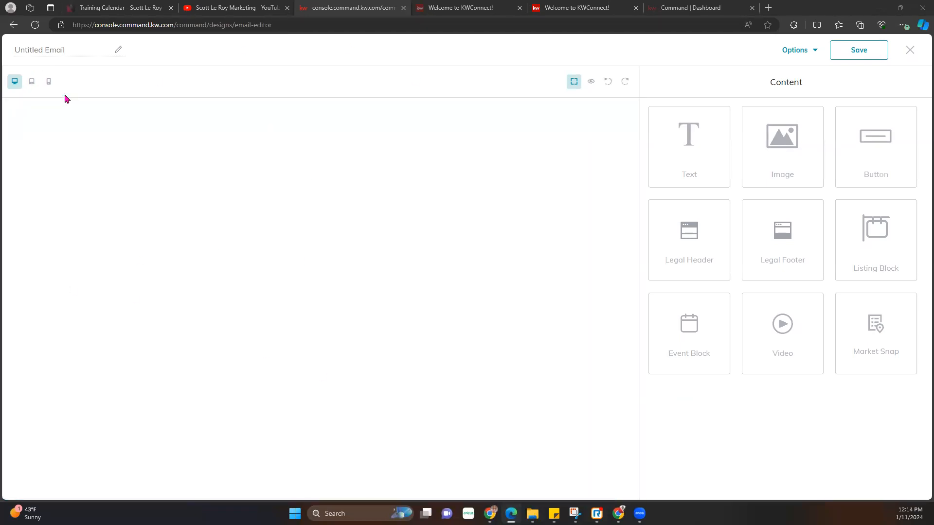
click(41, 51)
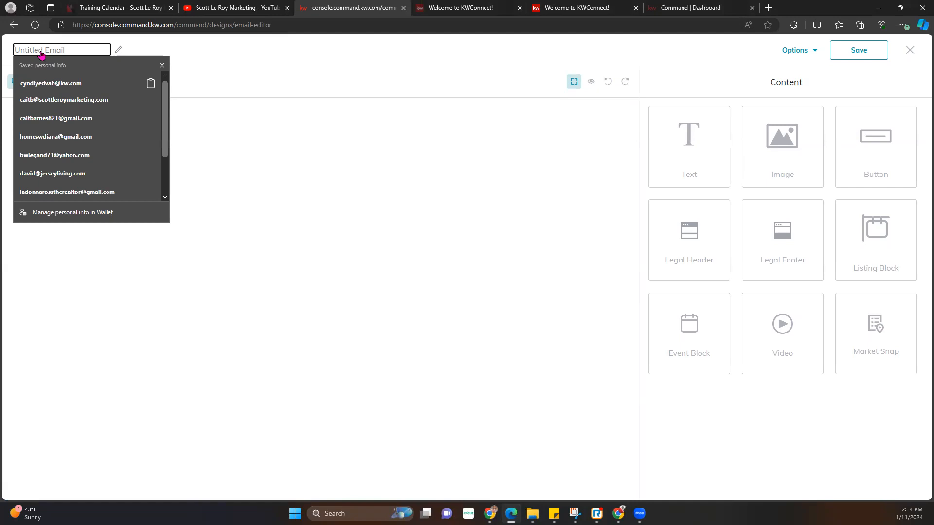
text(1/11/2024)
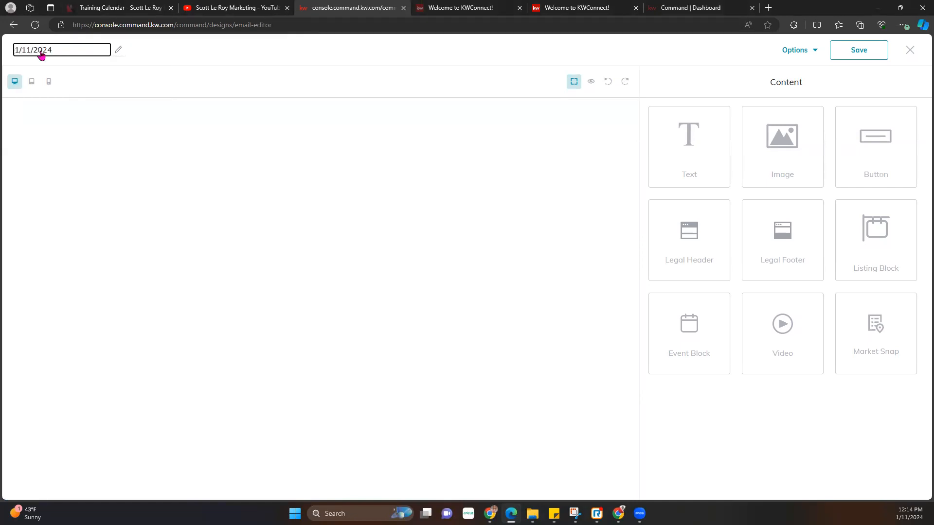
key(Return)
- Turn off View components on the canvas, then open and close the Options menu without changes
click(577, 85)
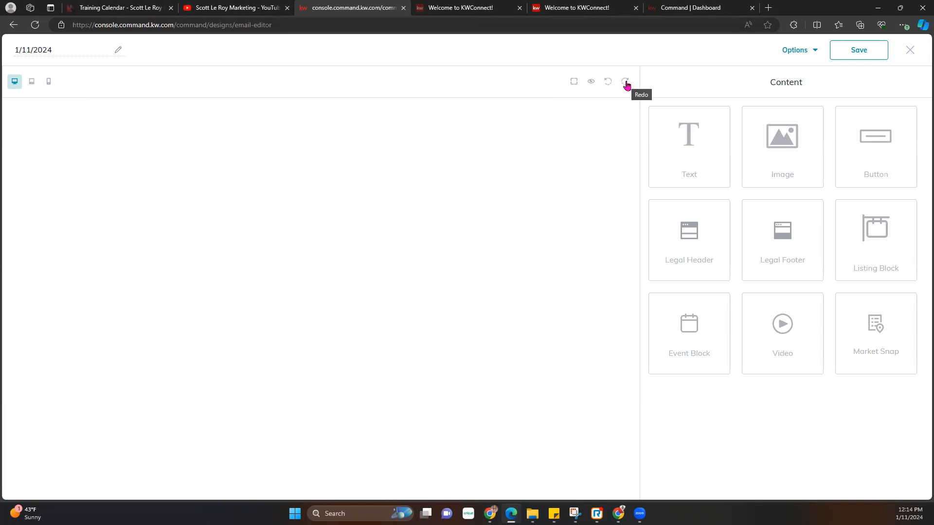
click(813, 51)
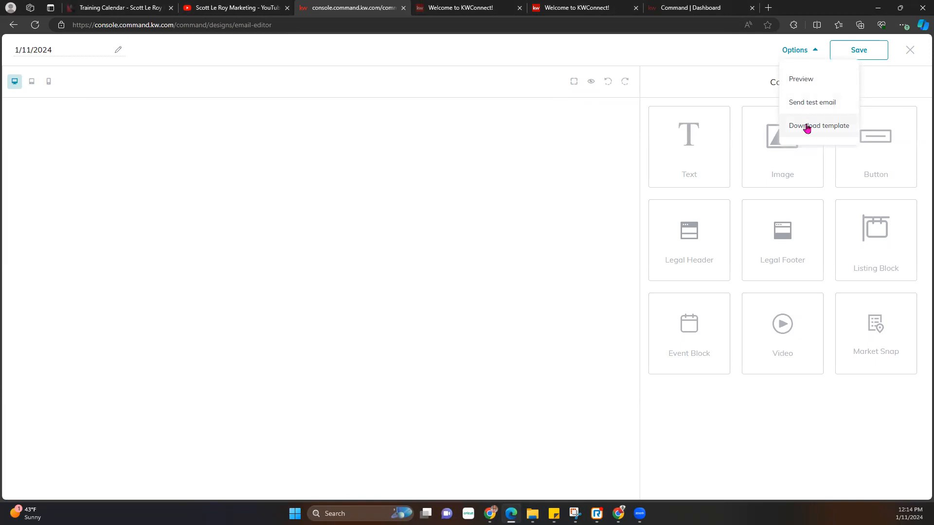
click(717, 52)
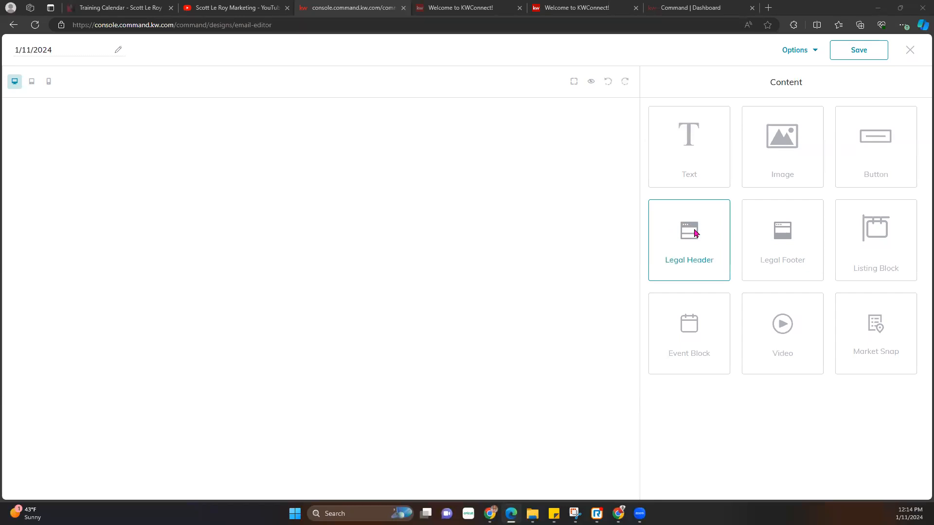
- Place a Legal Header block at the top of the email and preview it at tablet width
drag(693, 230, 466, 153)
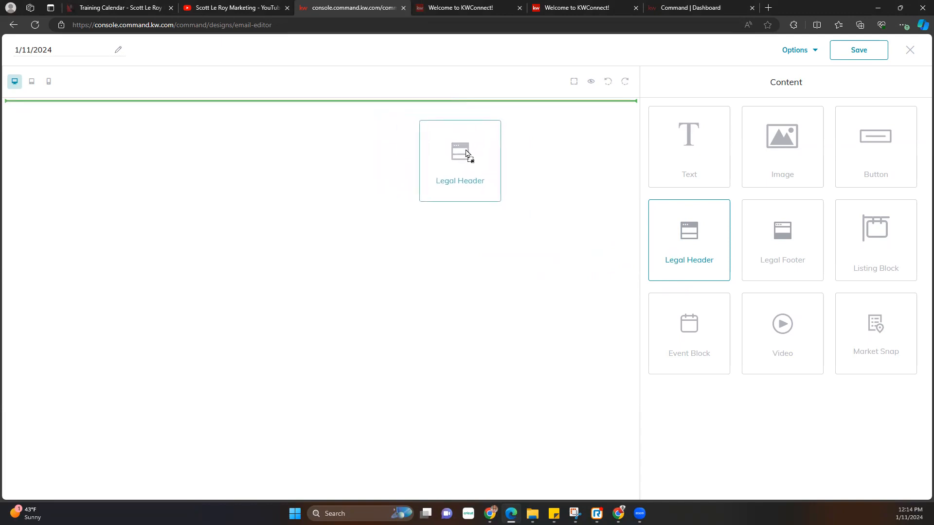
drag(466, 154, 466, 153)
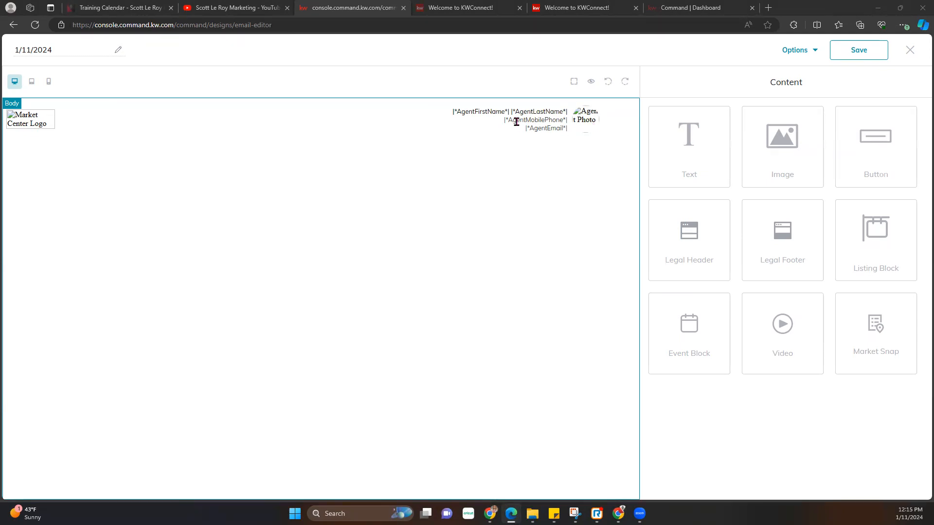
click(590, 81)
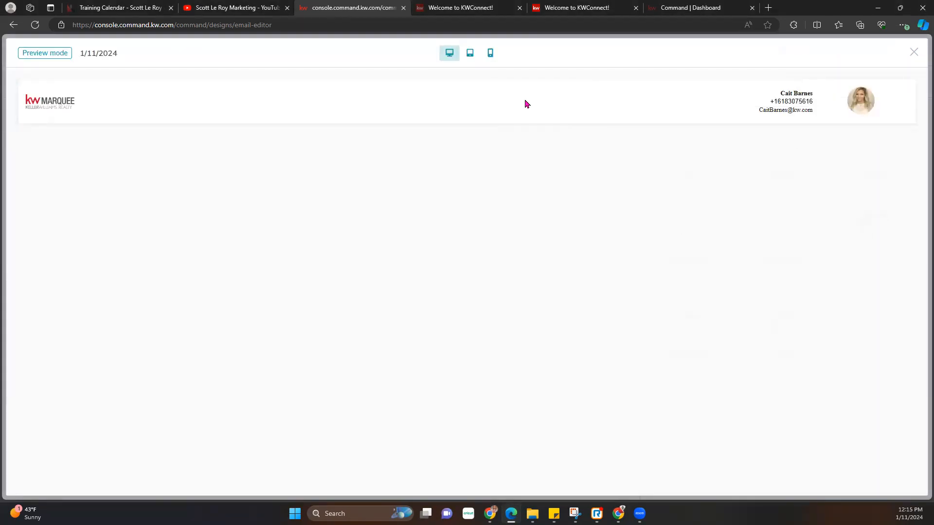
click(471, 53)
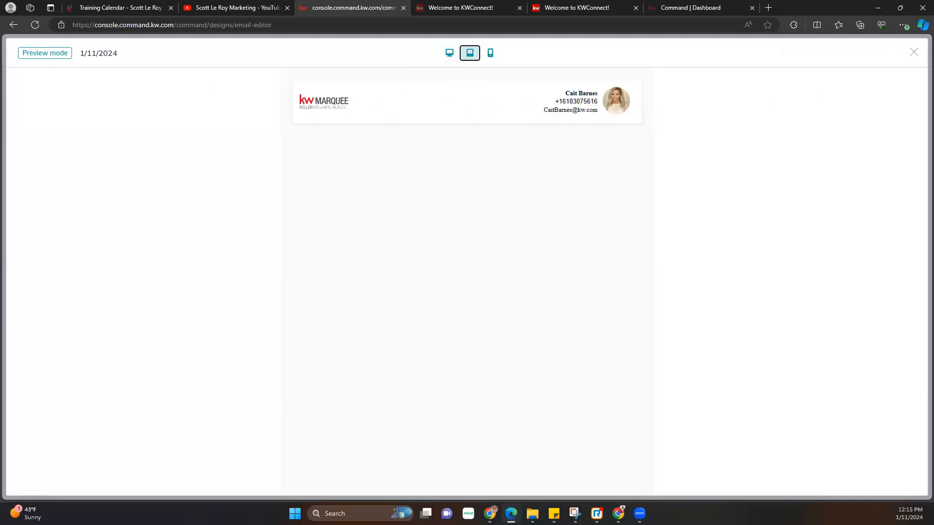
click(913, 52)
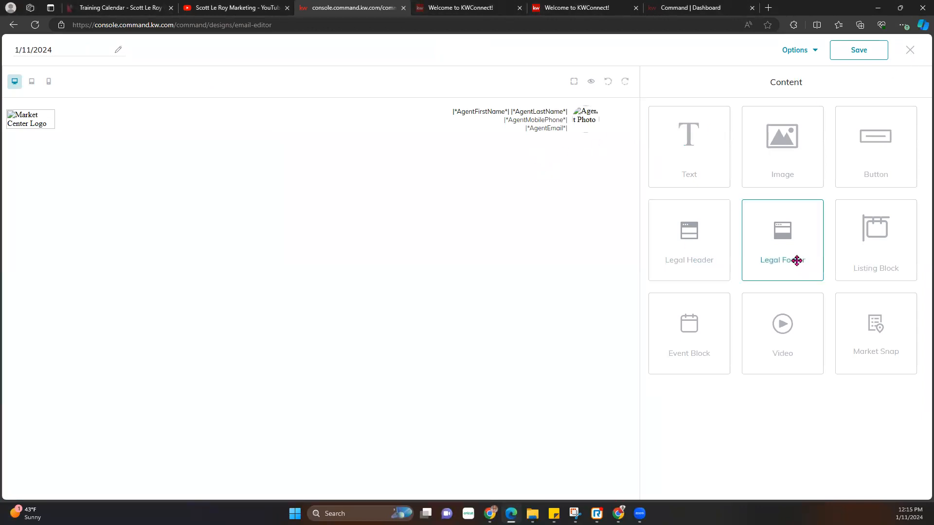
- Drop a Legal Footer block below the header and preview the email twice
drag(791, 242, 570, 183)
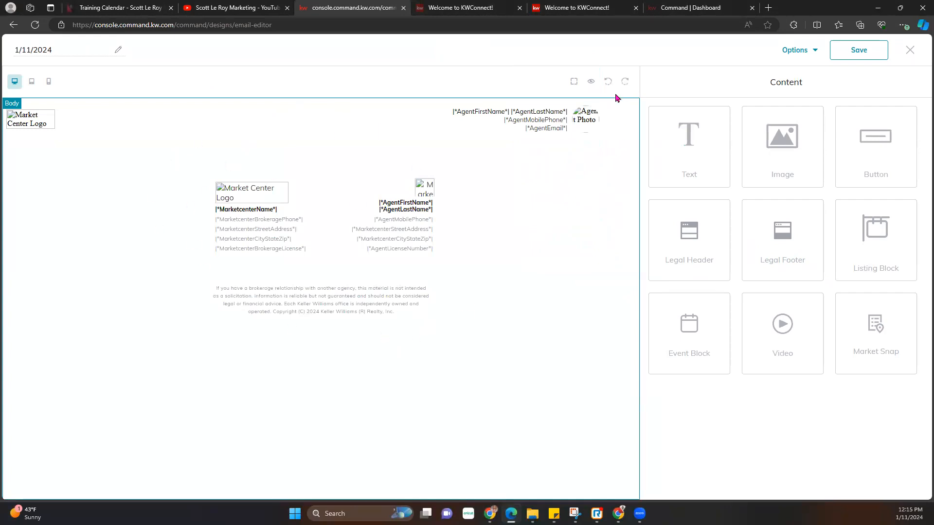
click(592, 83)
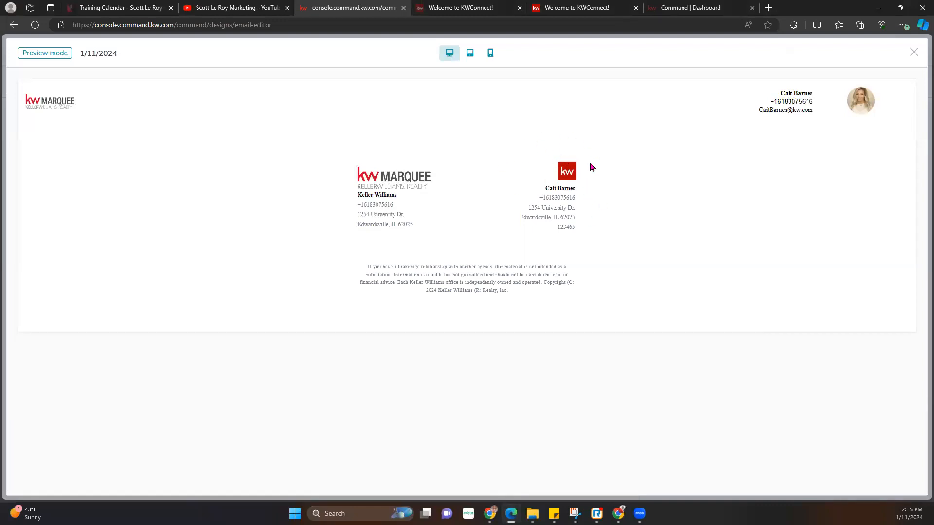
click(913, 53)
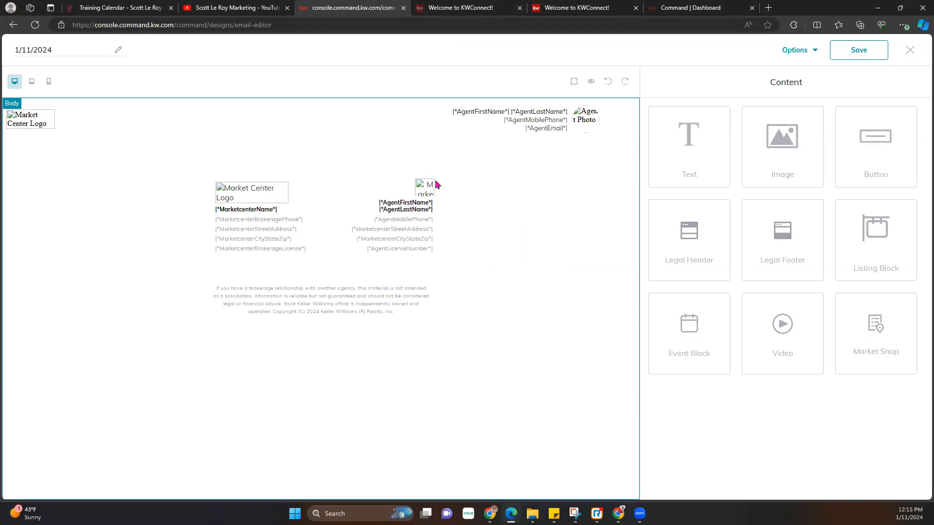
click(591, 81)
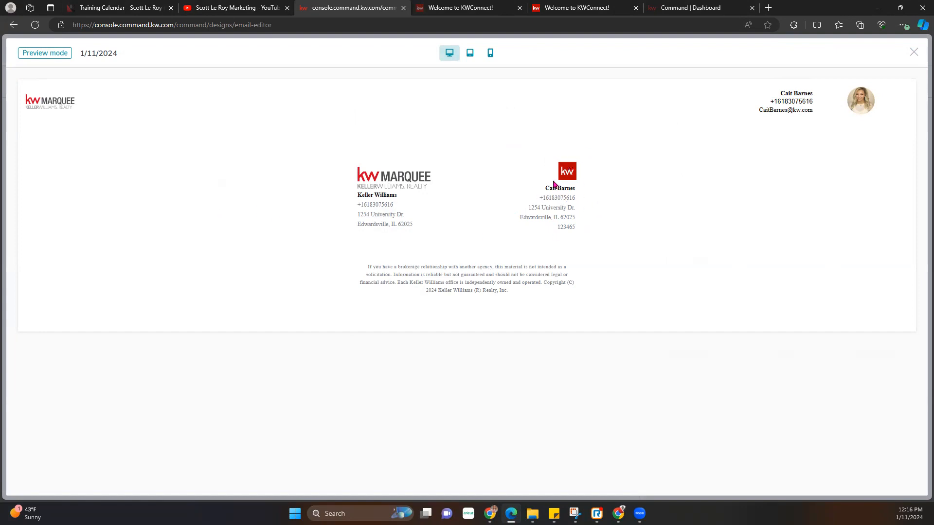
click(914, 53)
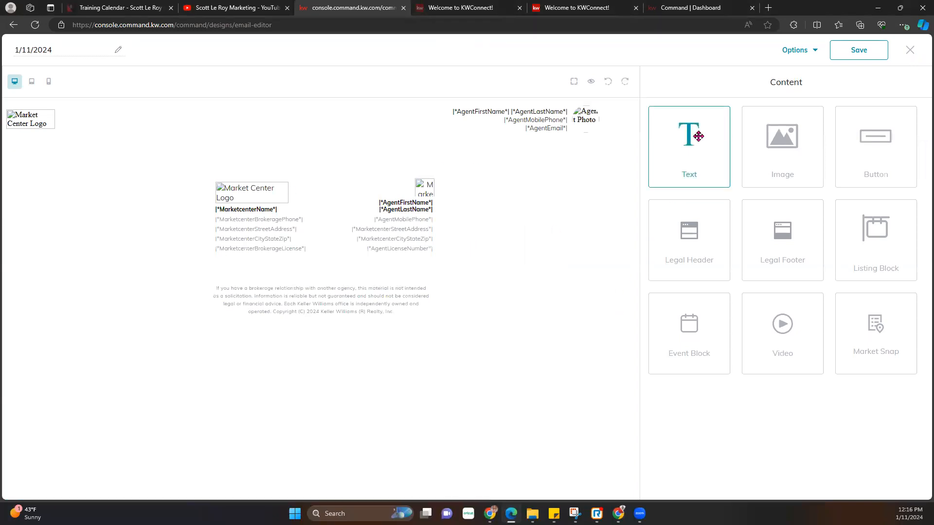
- Add a Text block below the header and open it in the Edit Text panel
drag(694, 143, 587, 155)
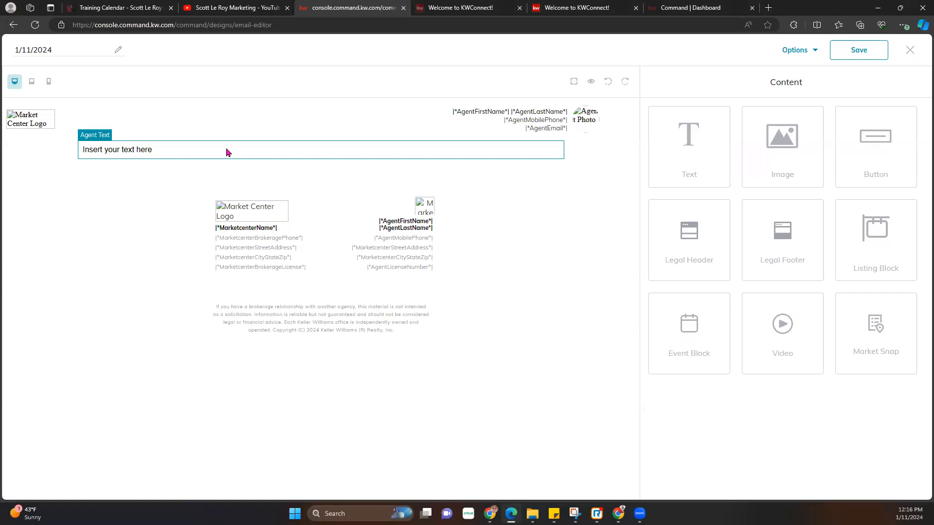
click(228, 152)
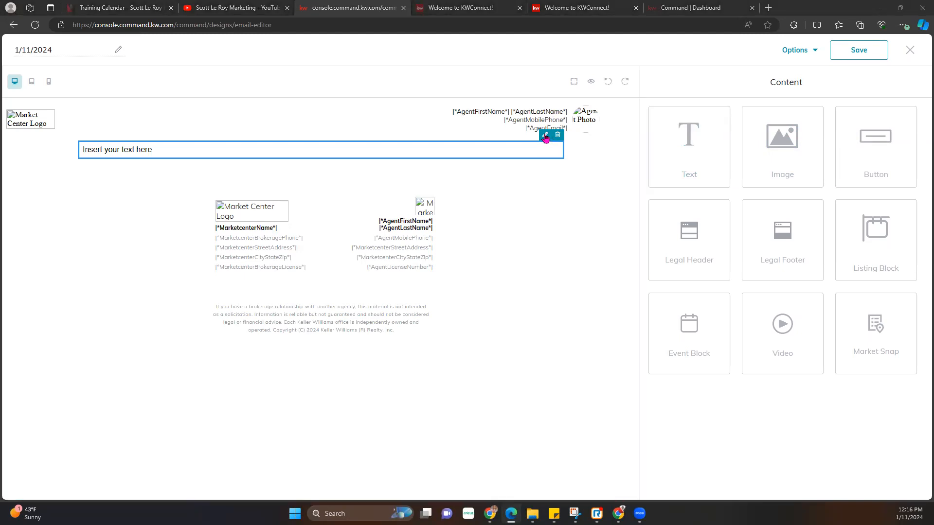
click(545, 137)
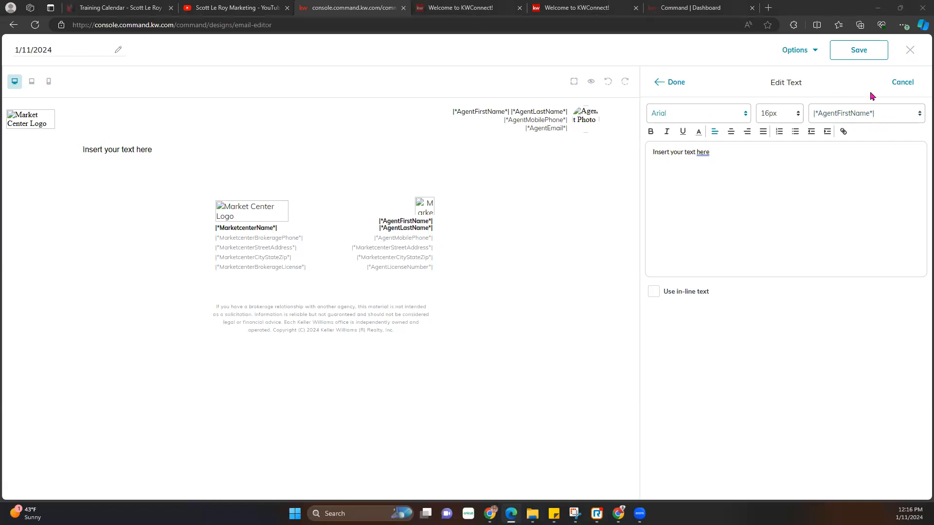
- Browse the Edit Text merge-field dropdown's agent, listing and contact fields, then close it
click(880, 116)
scroll(866, 179, down, 3)
scroll(869, 215, down, 5)
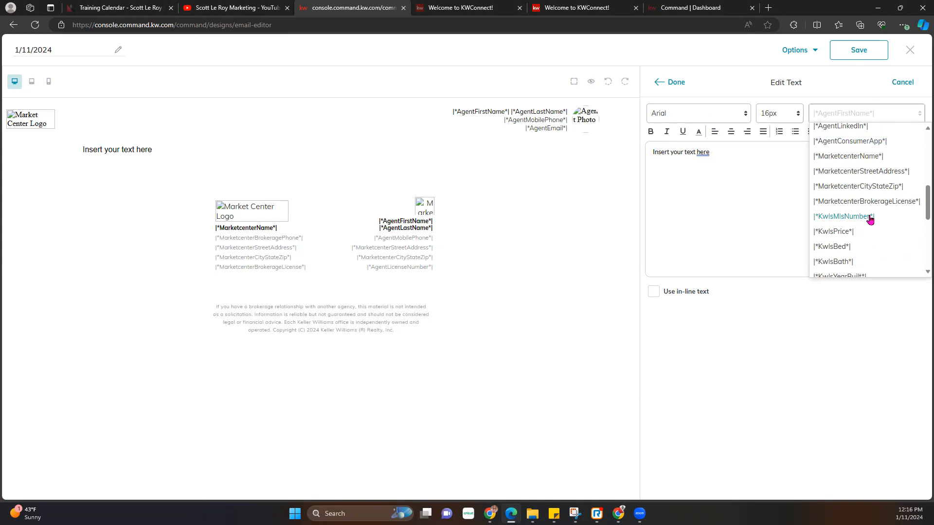
scroll(871, 214, up, 7)
scroll(852, 143, up, 2)
scroll(852, 143, down, 8)
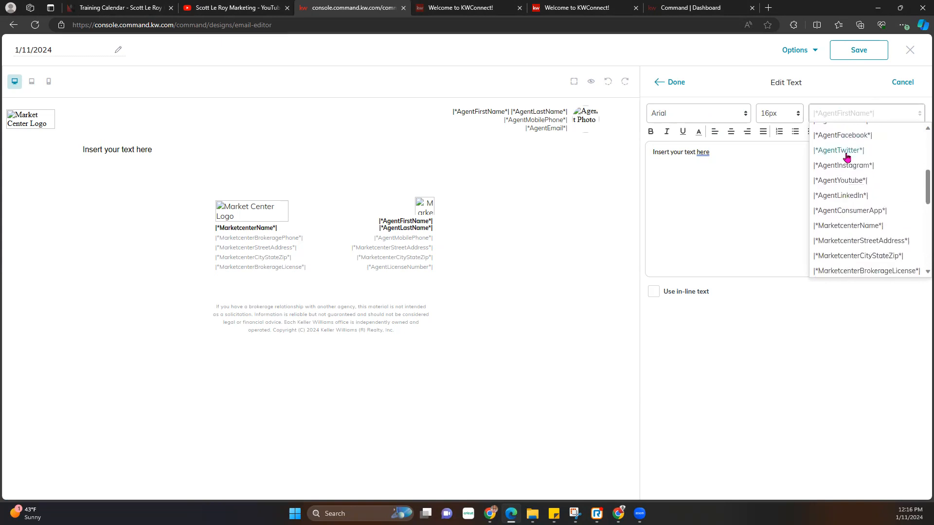
scroll(847, 157, down, 1)
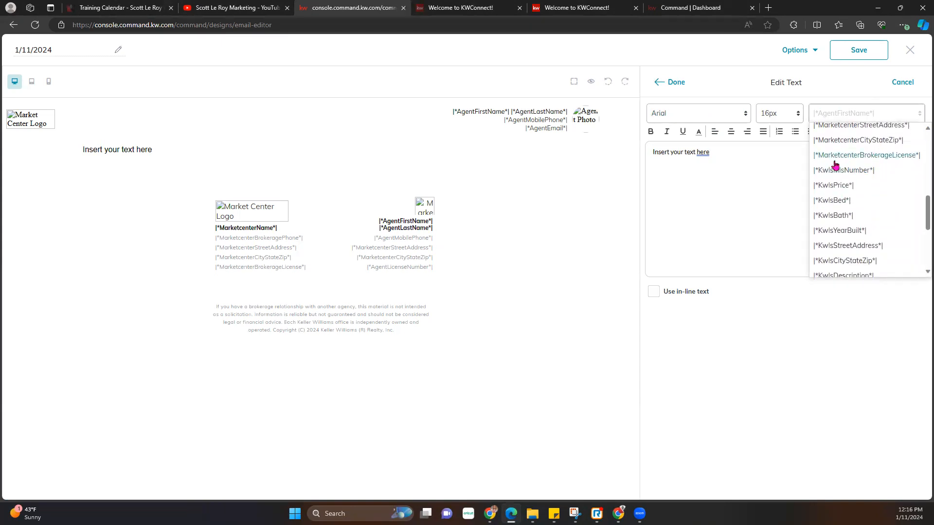
scroll(840, 218, down, 3)
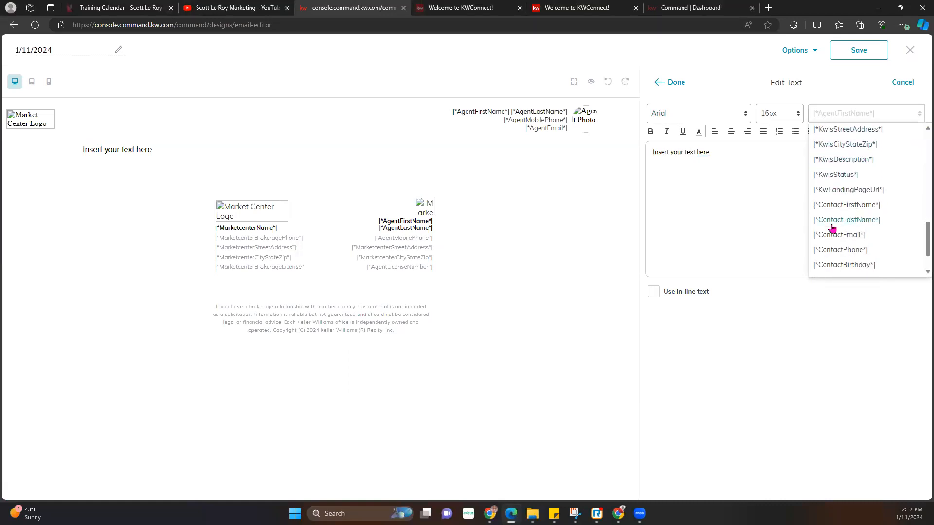
scroll(847, 238, down, 1)
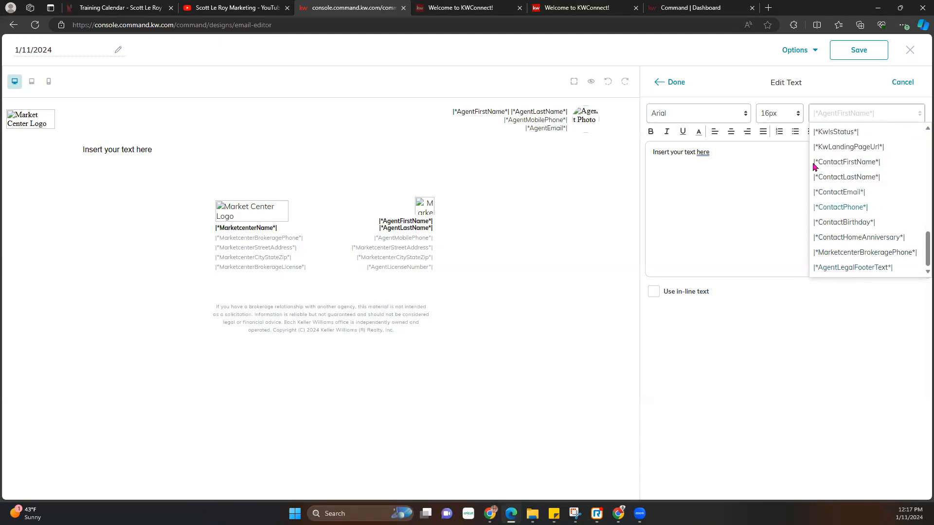
click(757, 194)
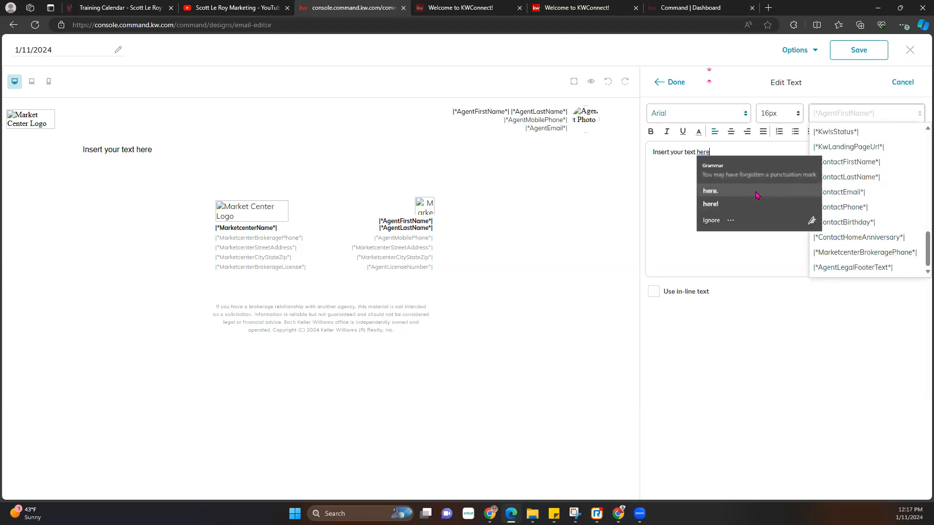
- Make the placeholder text 'Insert your text here' bold, italic, underlined and red
click(677, 200)
drag(718, 150, 647, 134)
click(649, 132)
click(667, 131)
click(684, 135)
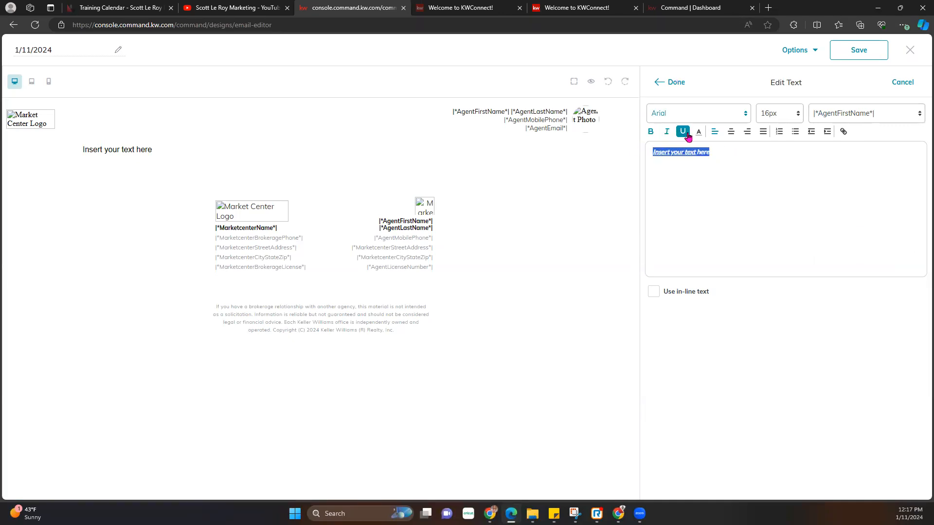
click(734, 154)
drag(735, 154, 652, 144)
click(698, 131)
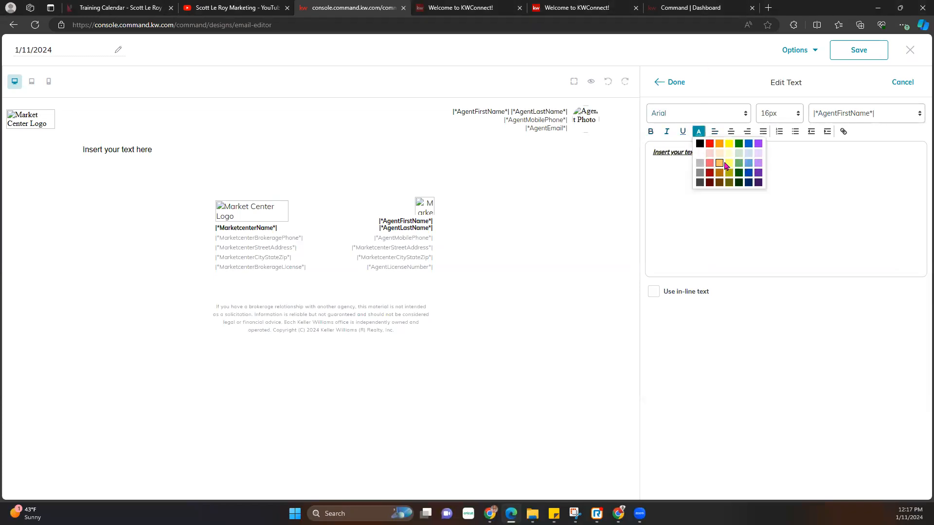
click(709, 176)
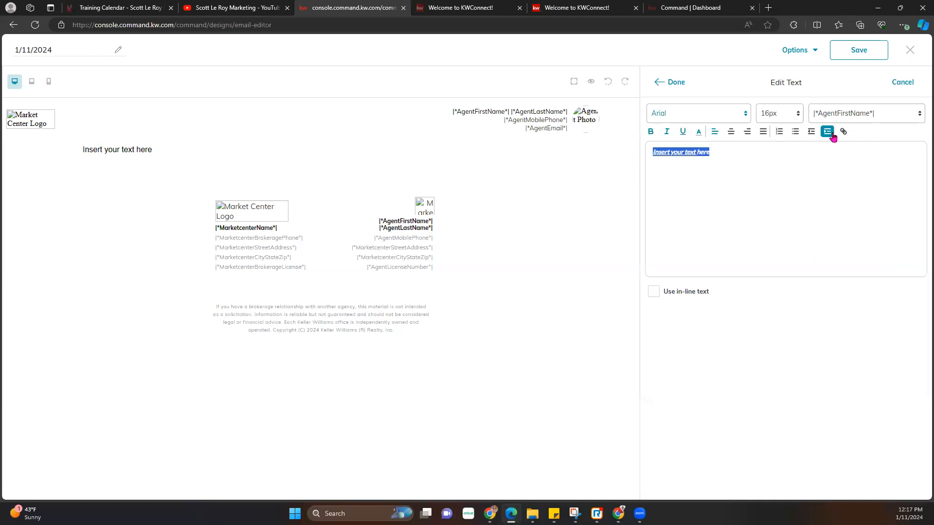
- Place the insertion point before the placeholder and open the merge-field dropdown
click(784, 169)
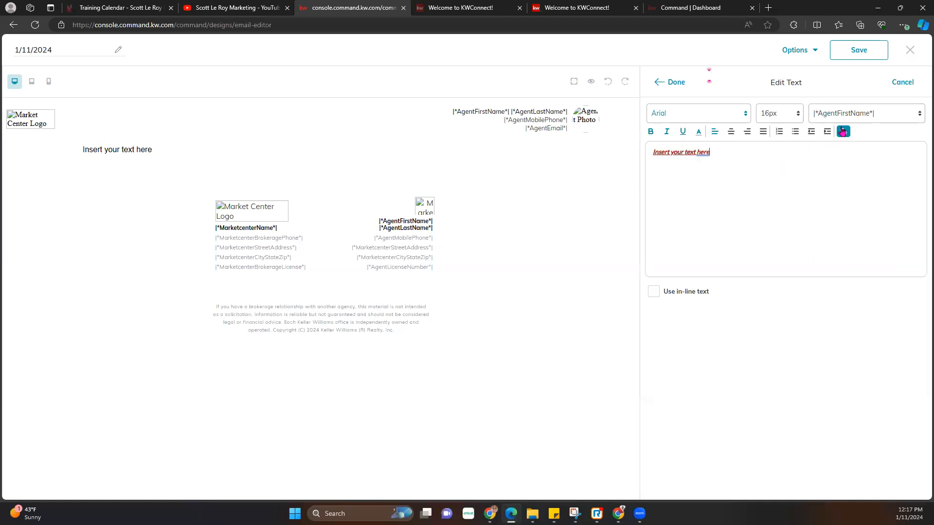
click(793, 174)
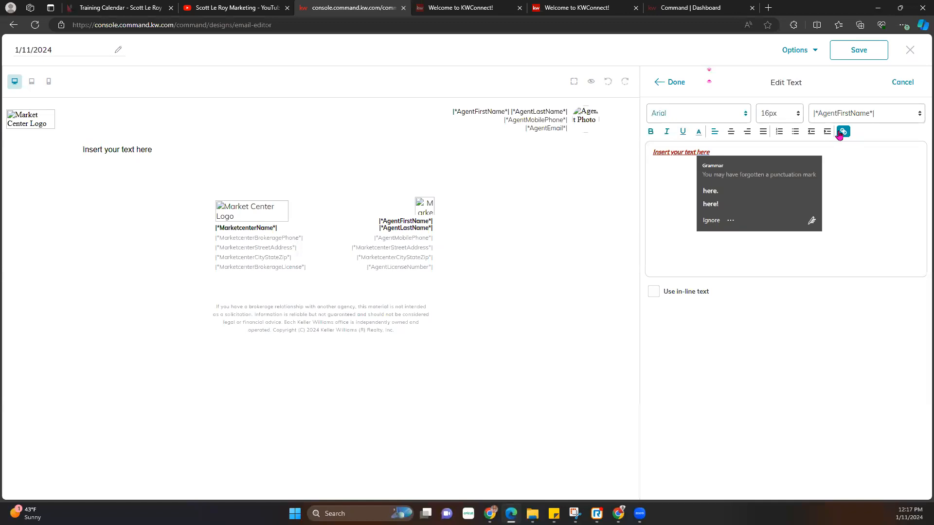
click(828, 191)
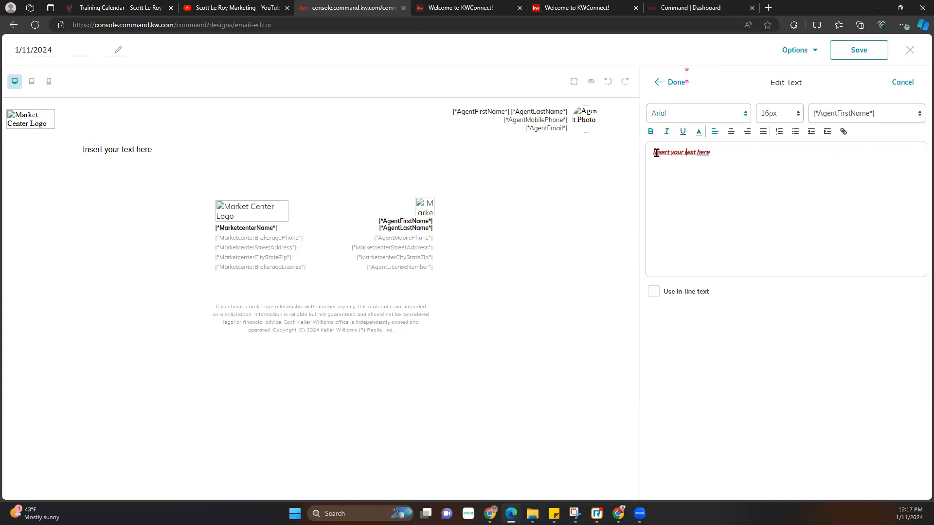
click(871, 114)
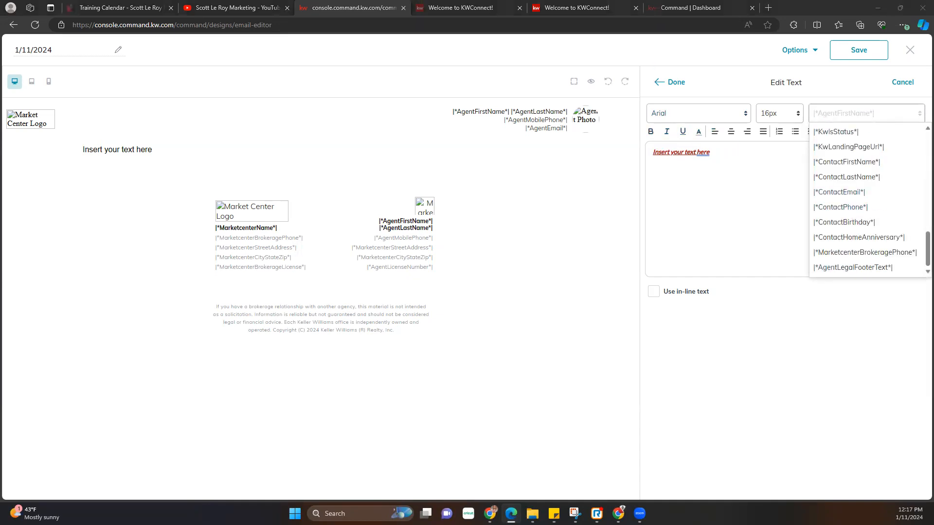
- Insert the |*ContactFirstName*| merge field and replace the placeholder with 'Monthly Newsletter' and 'Hello,'
click(848, 163)
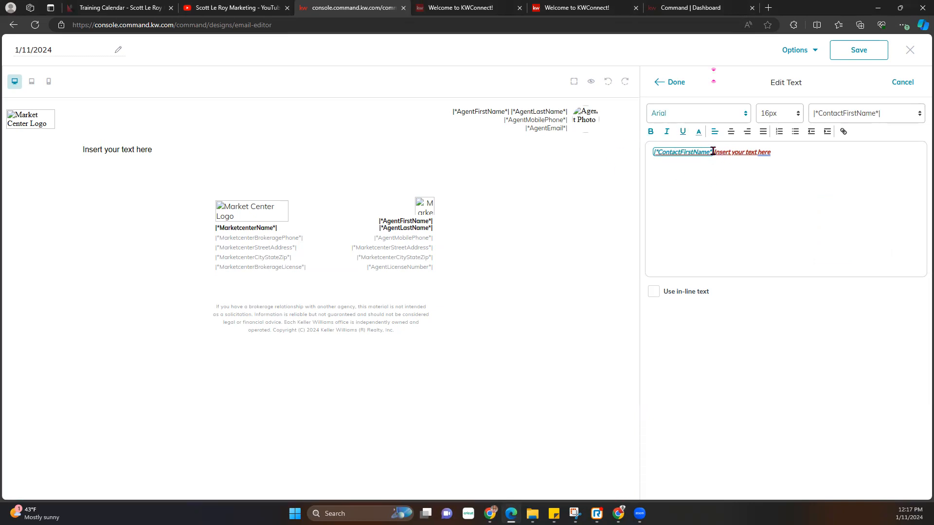
drag(794, 152, 720, 154)
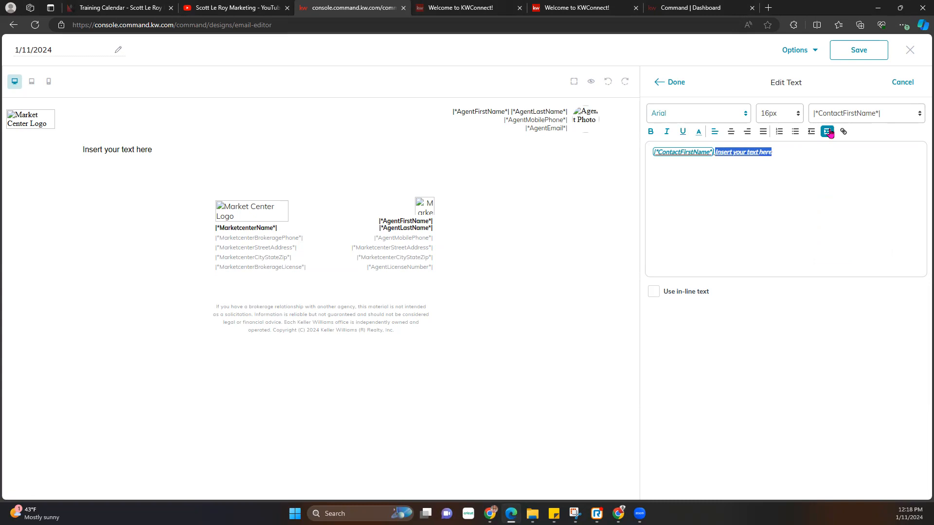
key(BackSpace)
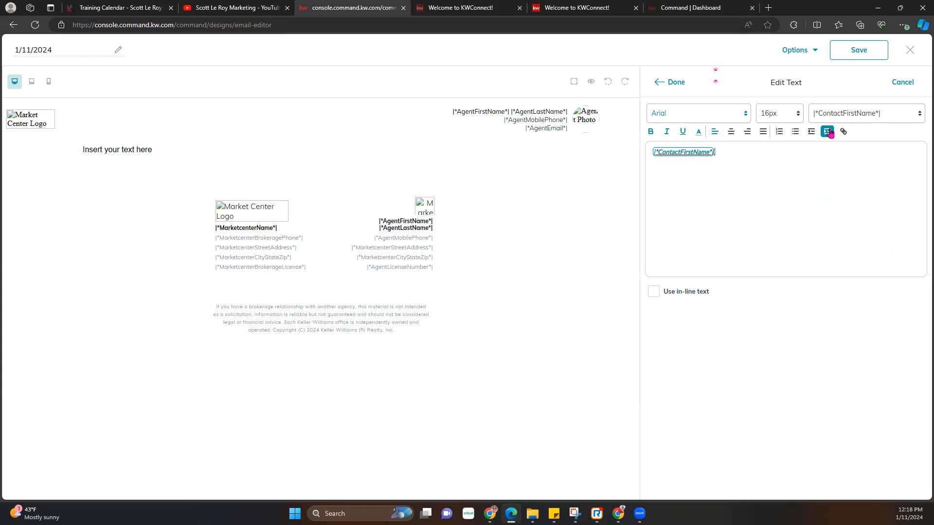
text(Monthly N)
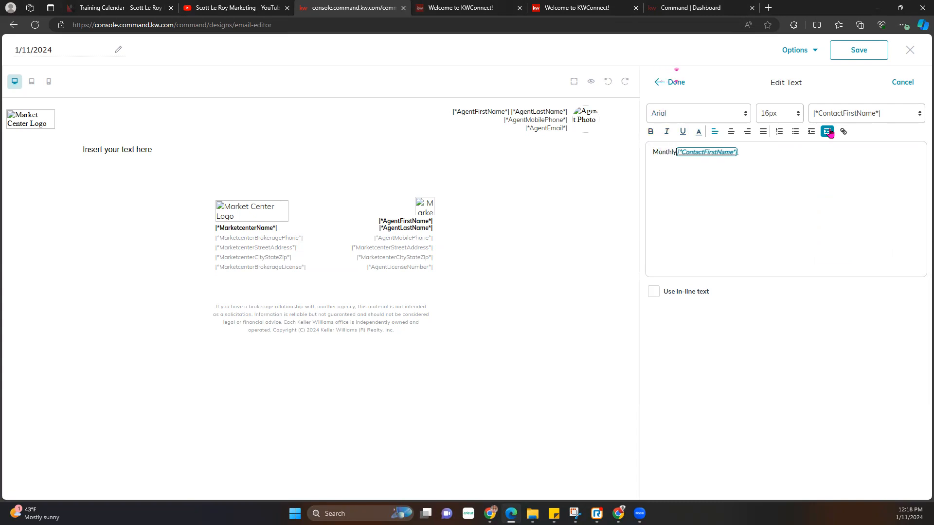
text(ews)
text(letter)
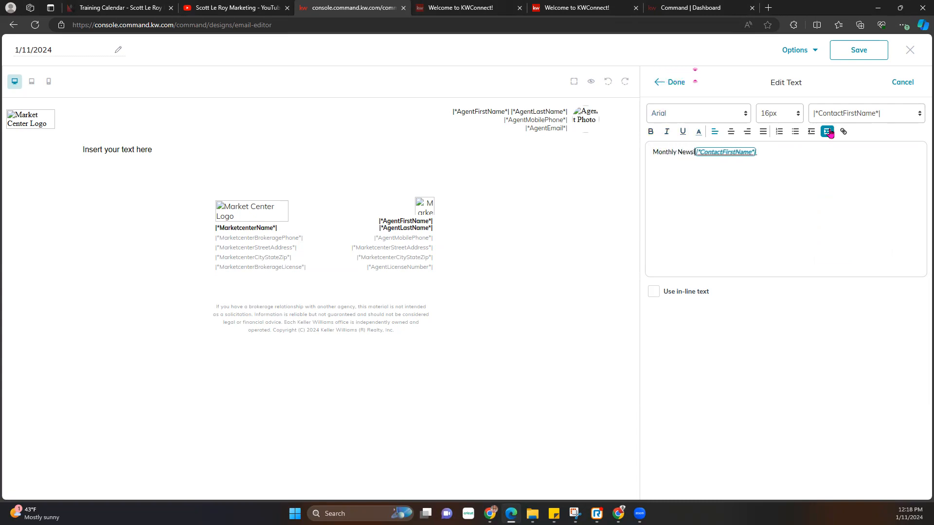
key(Return)
key(Return)
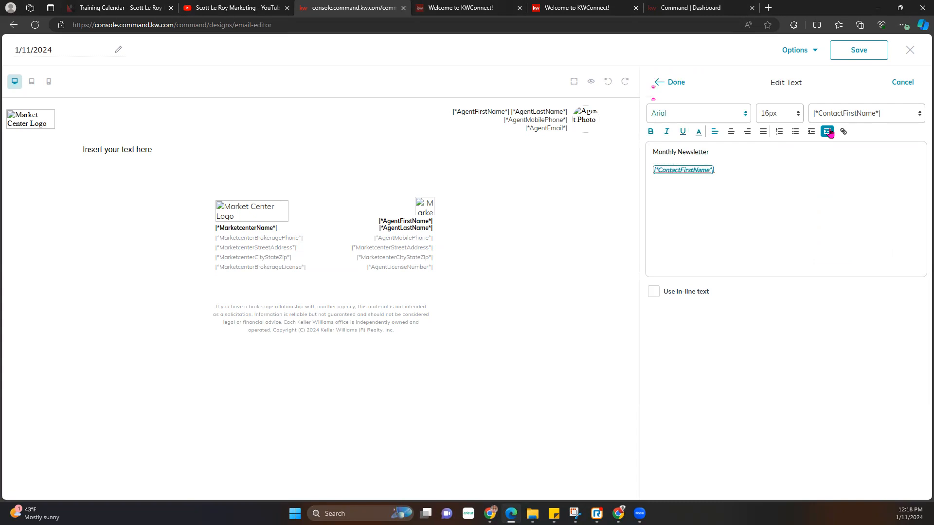
text(Hello,)
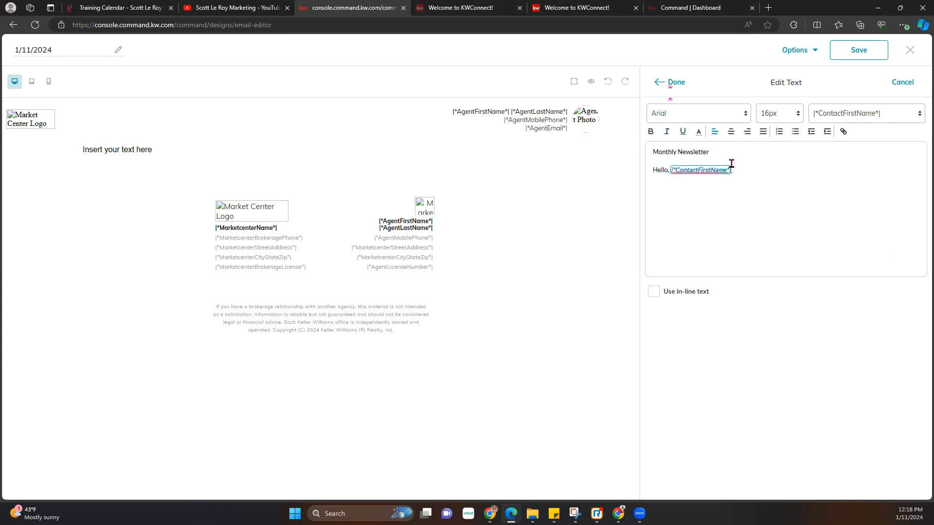
- Make both text lines black and underlined, trying italic and bold but removing them
drag(693, 171, 647, 148)
click(699, 131)
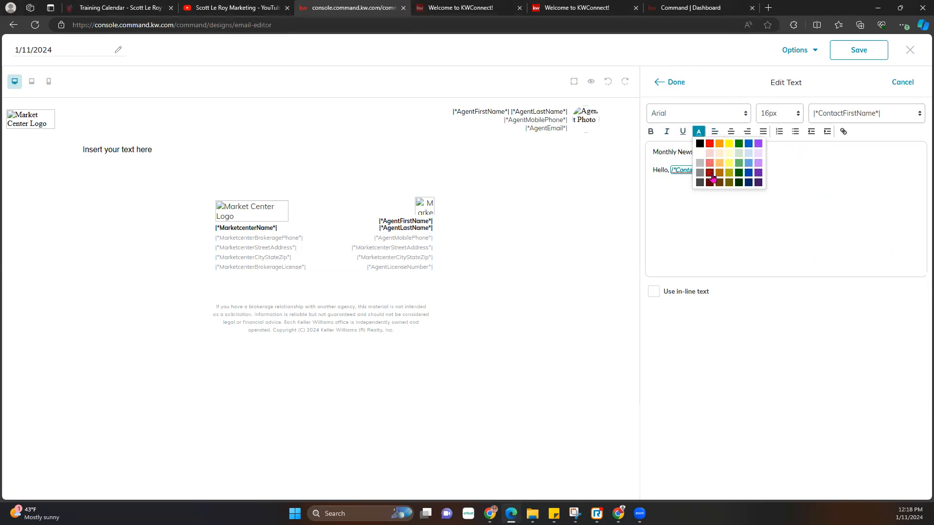
click(700, 143)
click(683, 134)
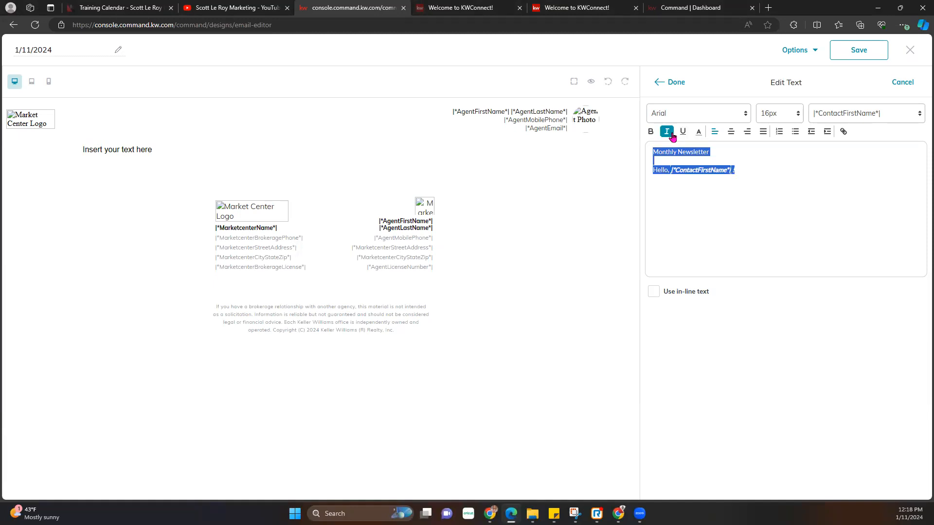
click(672, 136)
click(669, 135)
click(651, 136)
click(651, 136)
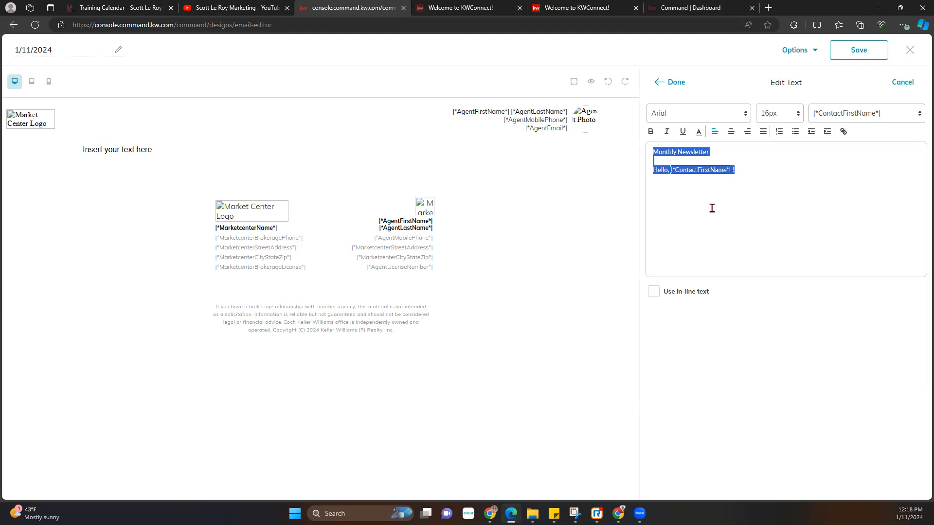
click(776, 181)
- Center the heading and greeting in 24px LibreBaskerville and finish the text block
drag(760, 171, 645, 144)
click(731, 131)
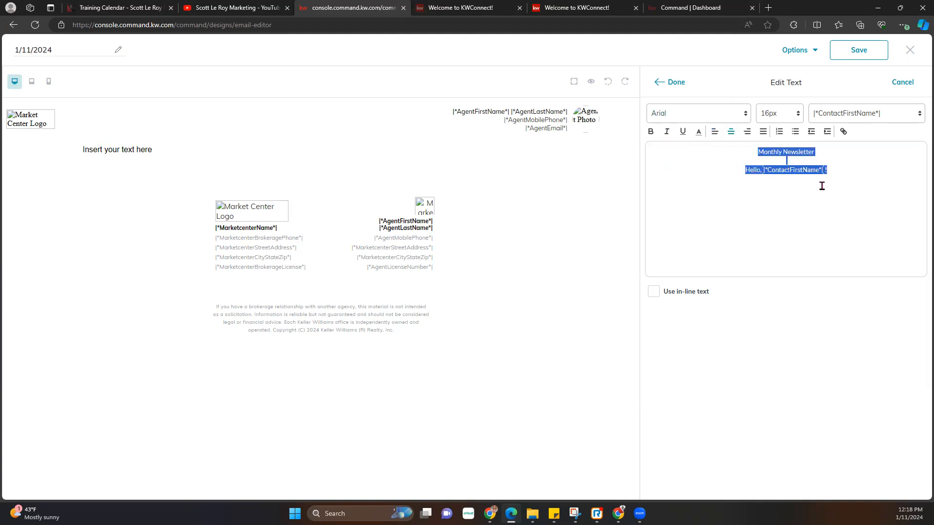
click(792, 117)
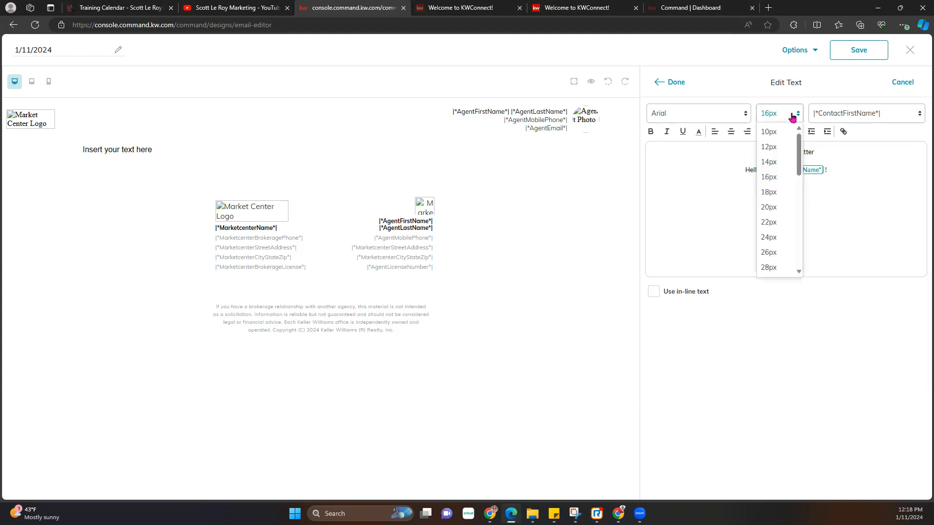
click(784, 243)
click(730, 113)
click(709, 192)
click(888, 200)
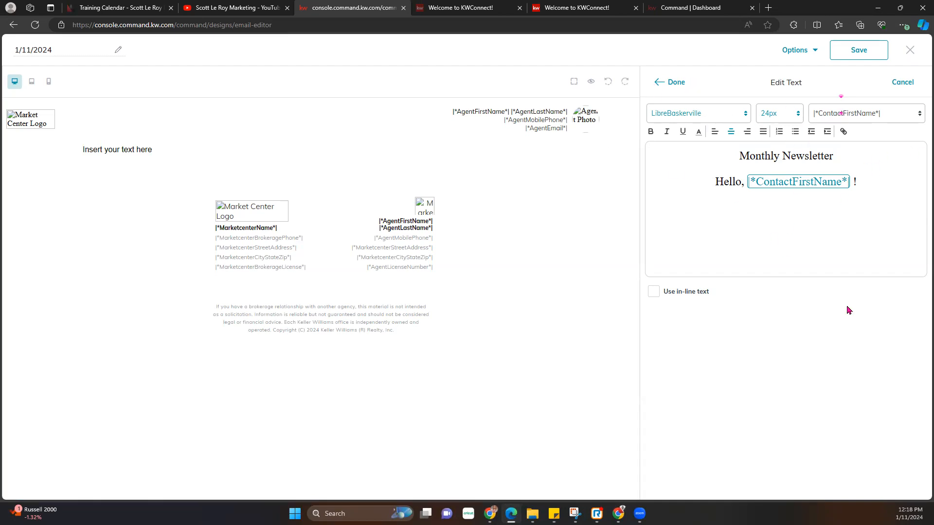
click(673, 87)
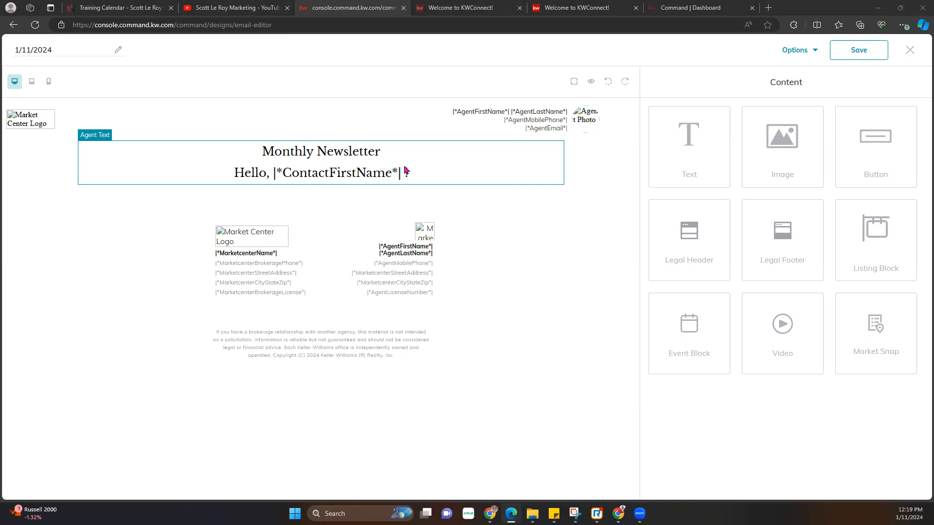
- Preview the email personalised for a sample contact, then close the preview
click(590, 82)
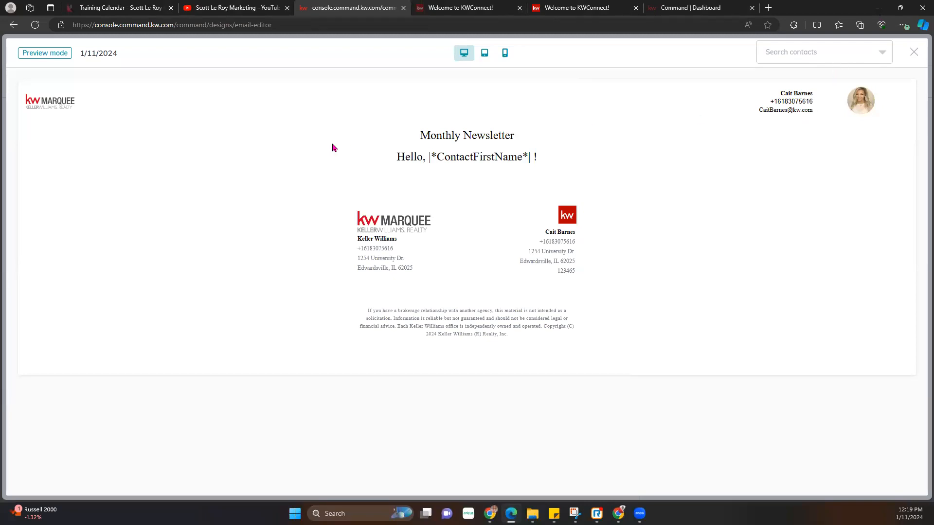
click(831, 57)
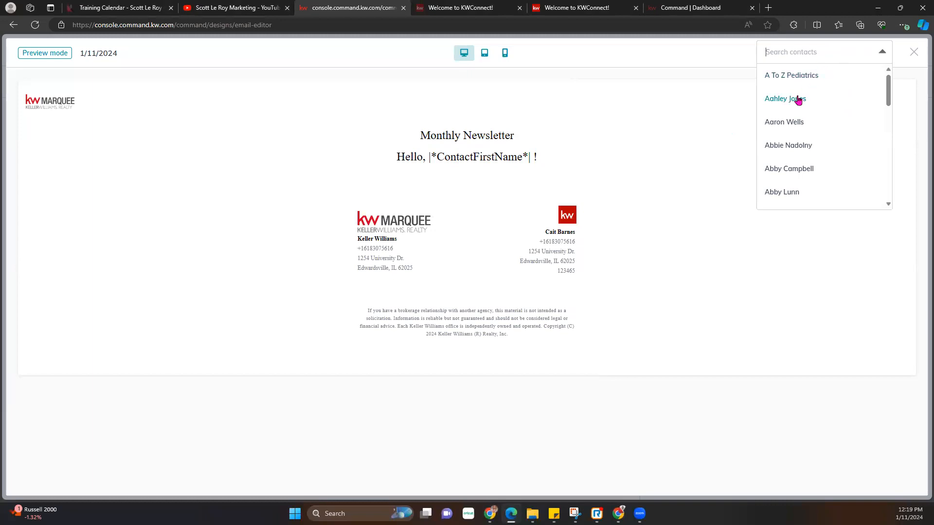
click(806, 76)
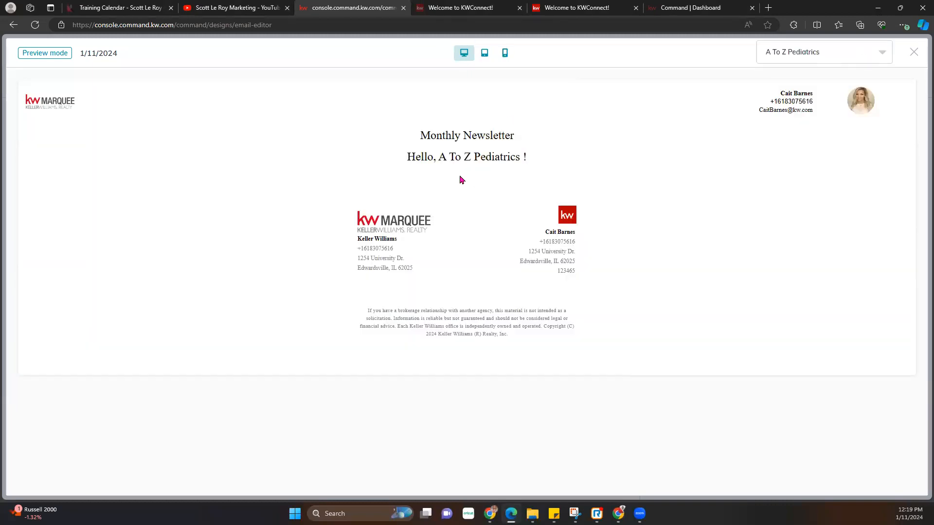
drag(485, 158, 535, 158)
click(562, 159)
click(914, 52)
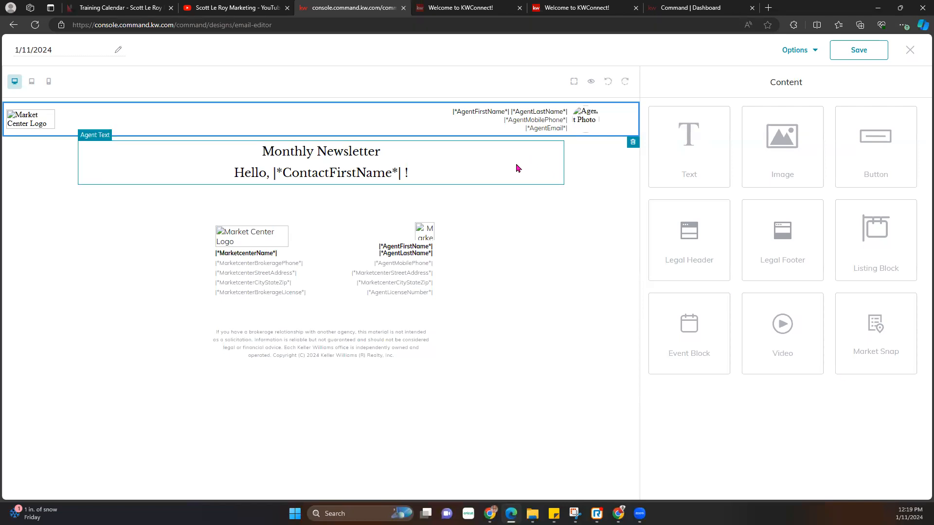
- Add an image block below the newsletter text and search Listing Images by MLS number
click(446, 177)
drag(786, 134, 574, 226)
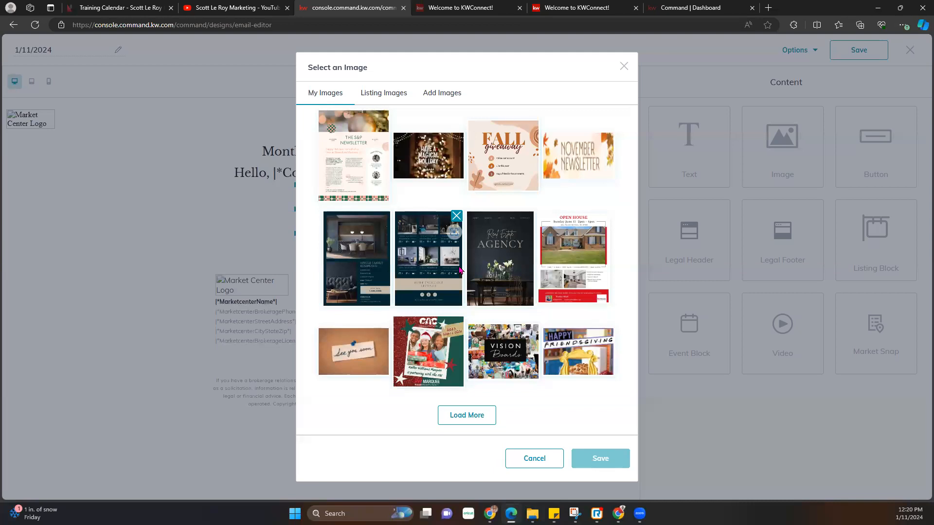
click(388, 96)
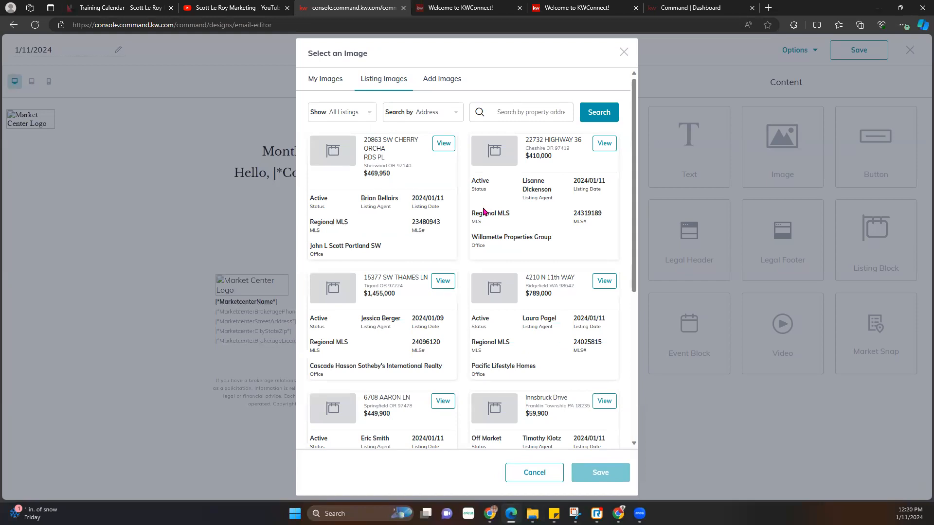
click(446, 116)
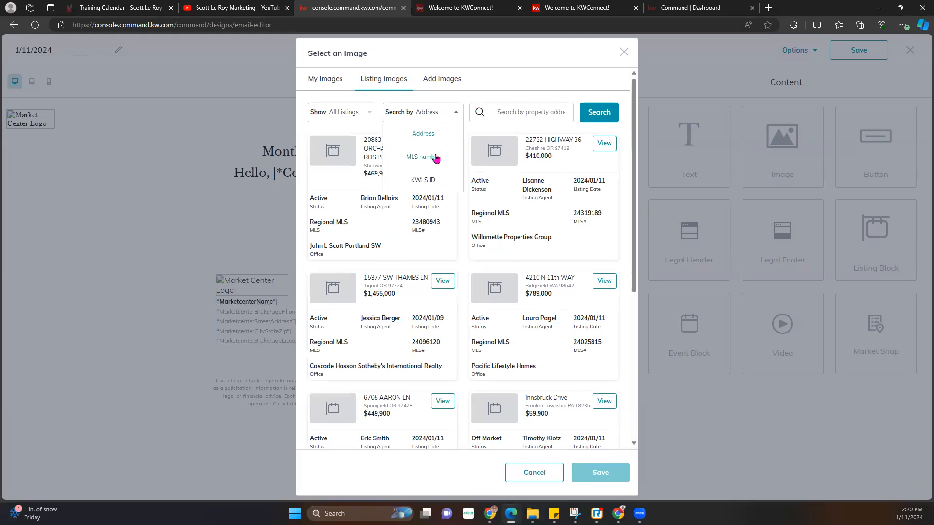
click(436, 158)
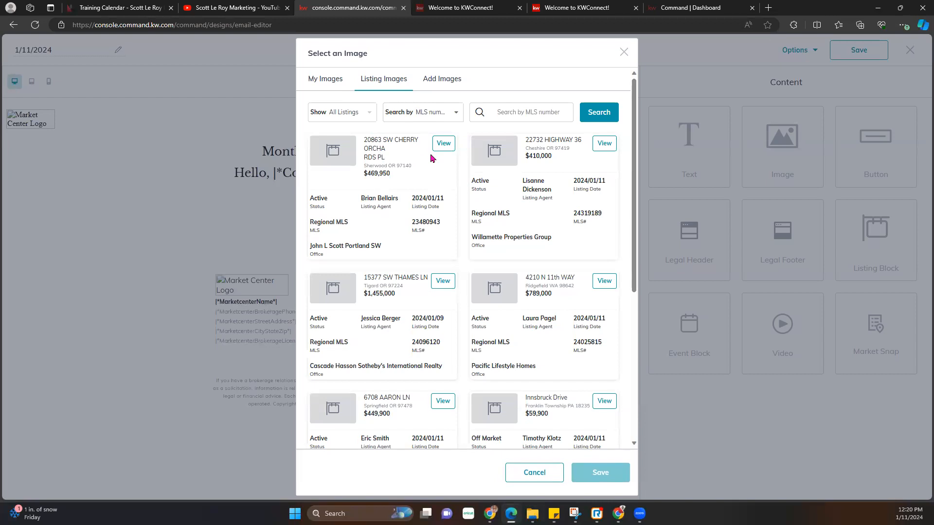
- Check the Add Images and My Images sources, then open the dashboard's Designs page
click(442, 80)
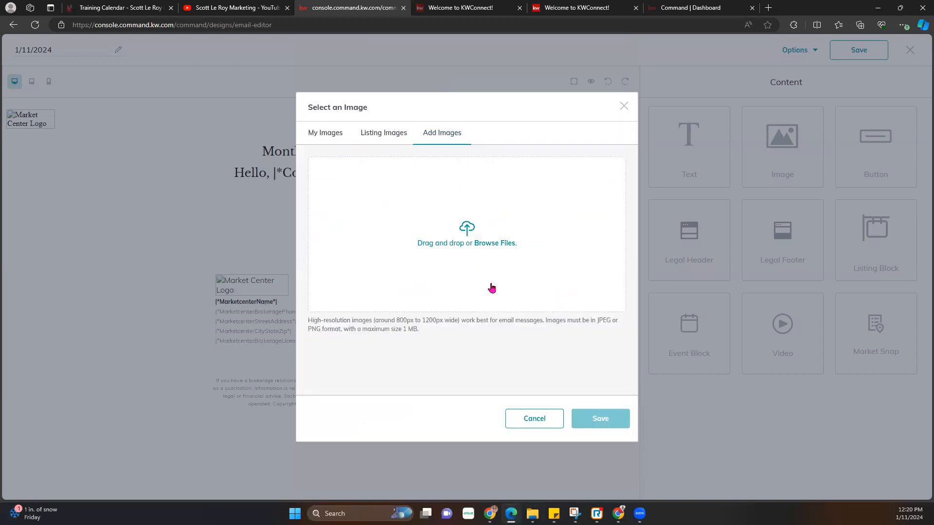
click(316, 137)
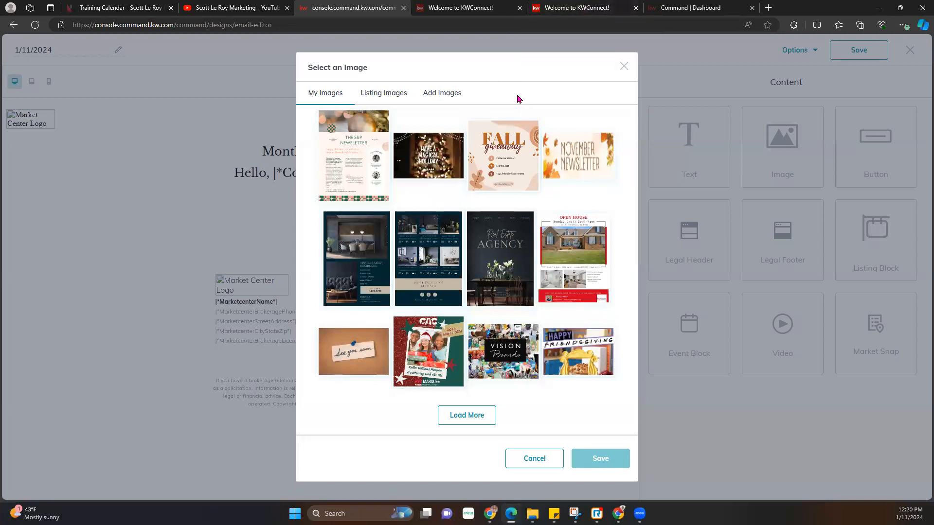
click(691, 8)
click(22, 269)
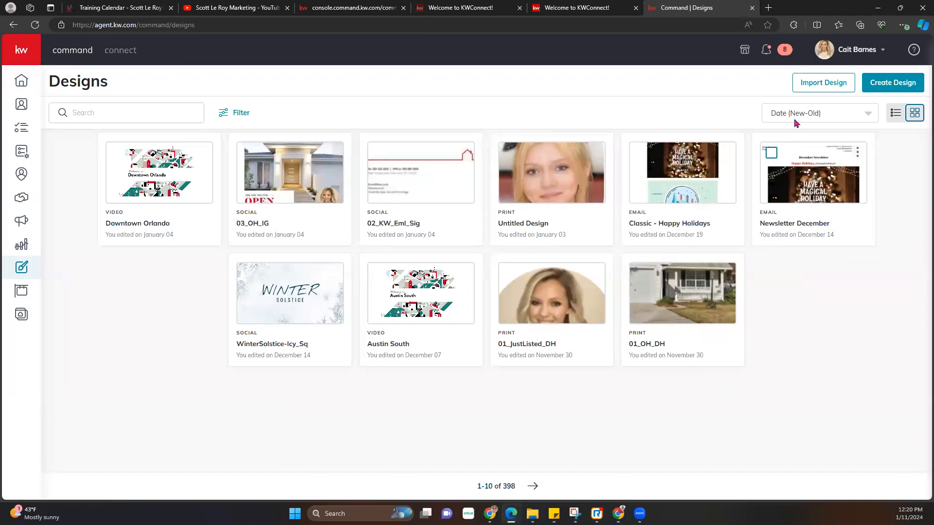
- Show the designs as a list filtered to Social designs only
click(898, 115)
scroll(434, 294, down, 2)
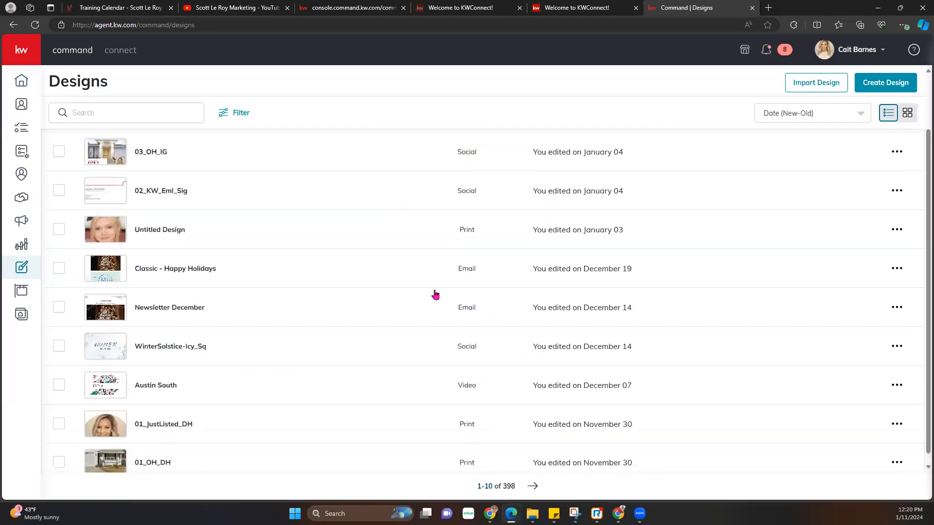
scroll(625, 302, up, 1)
scroll(625, 303, down, 1)
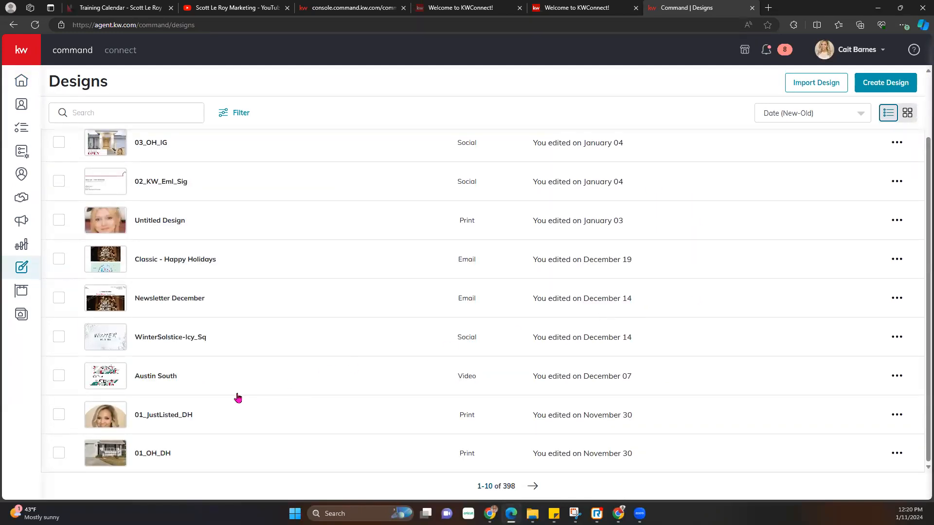
click(835, 115)
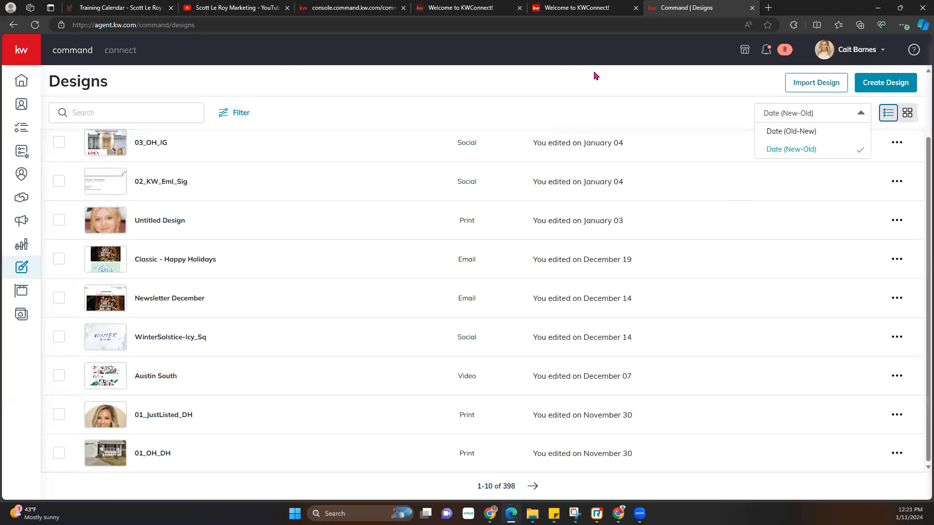
click(240, 117)
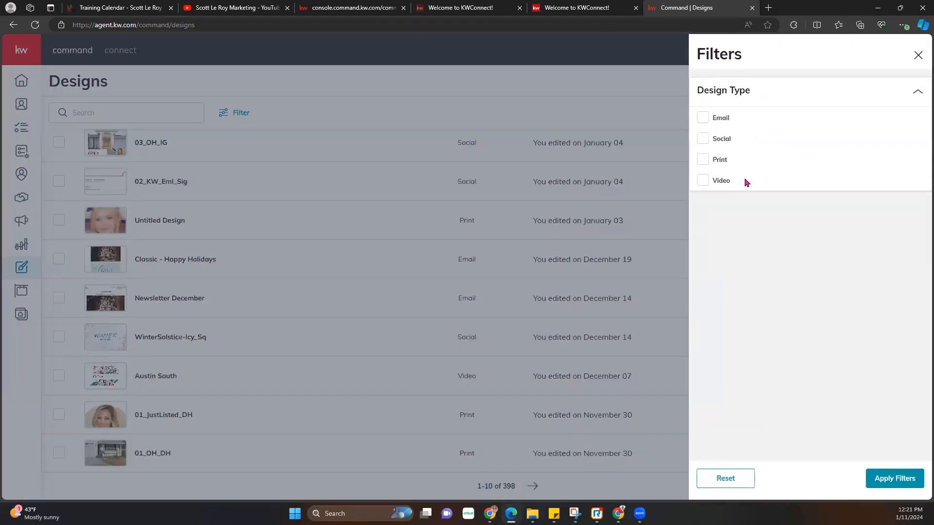
click(703, 139)
click(888, 480)
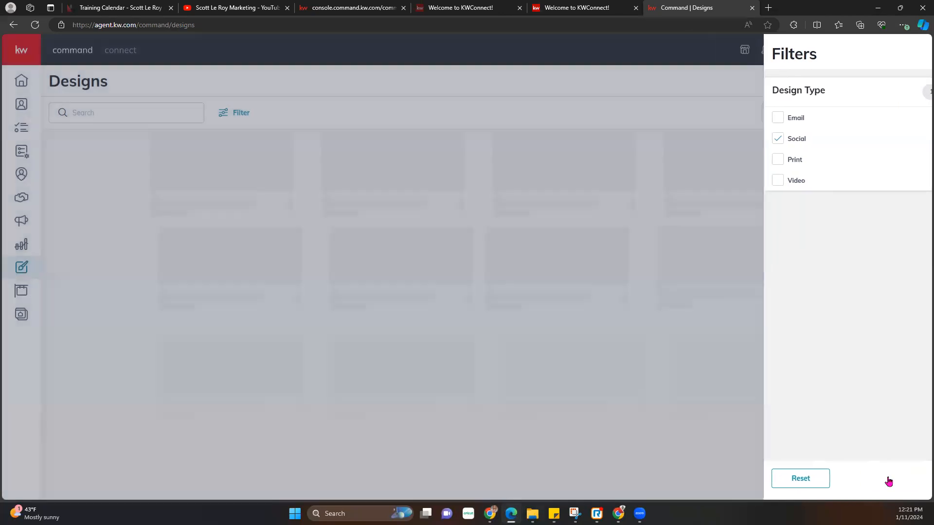
scroll(240, 350, down, 2)
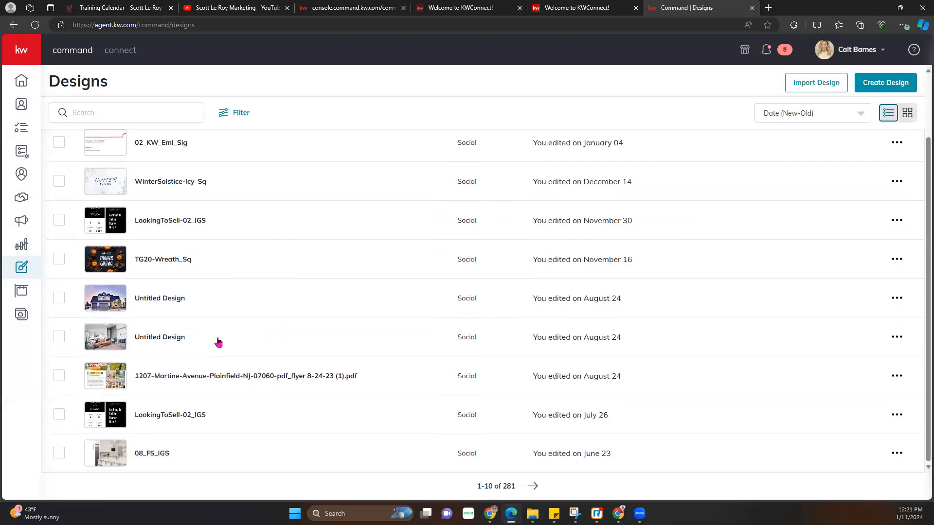
scroll(218, 343, up, 2)
scroll(153, 341, up, 1)
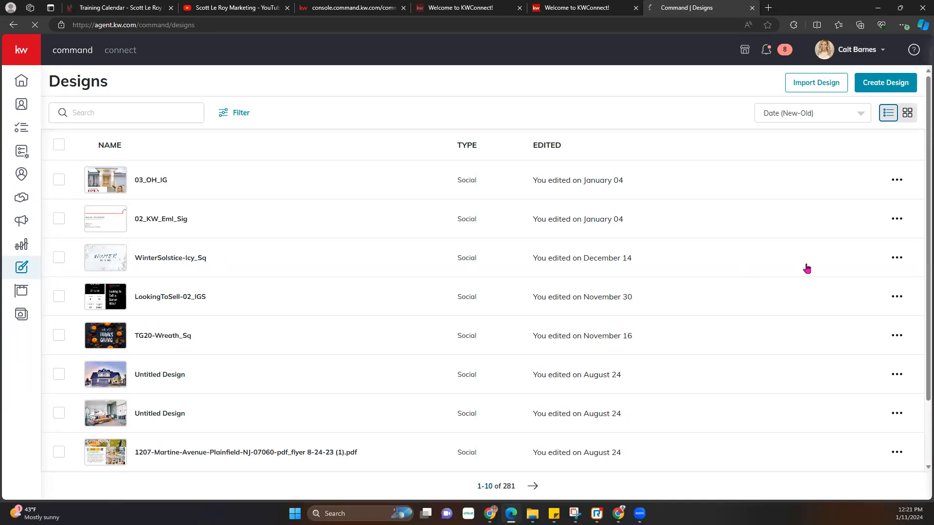
- Make a copy of the WinterSolstice-Icy_Sq design and return to the email tab
click(896, 256)
click(851, 210)
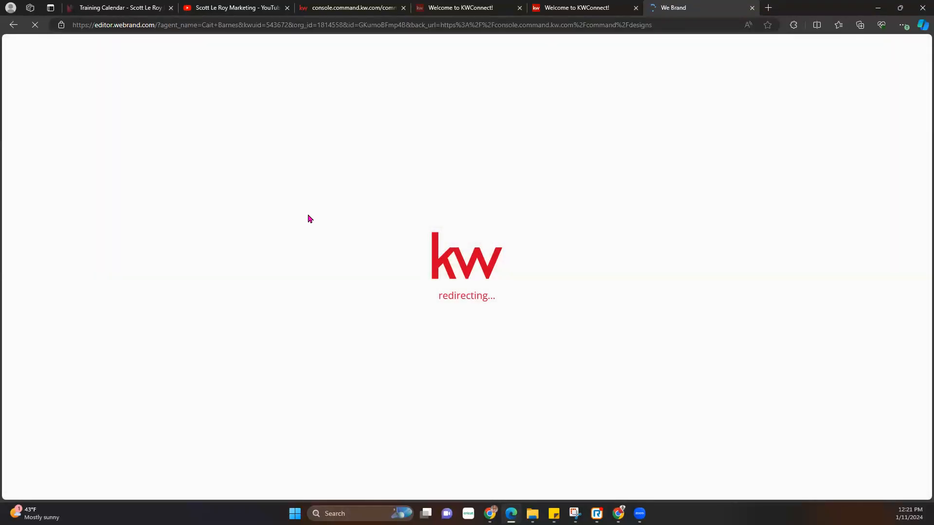
click(367, 7)
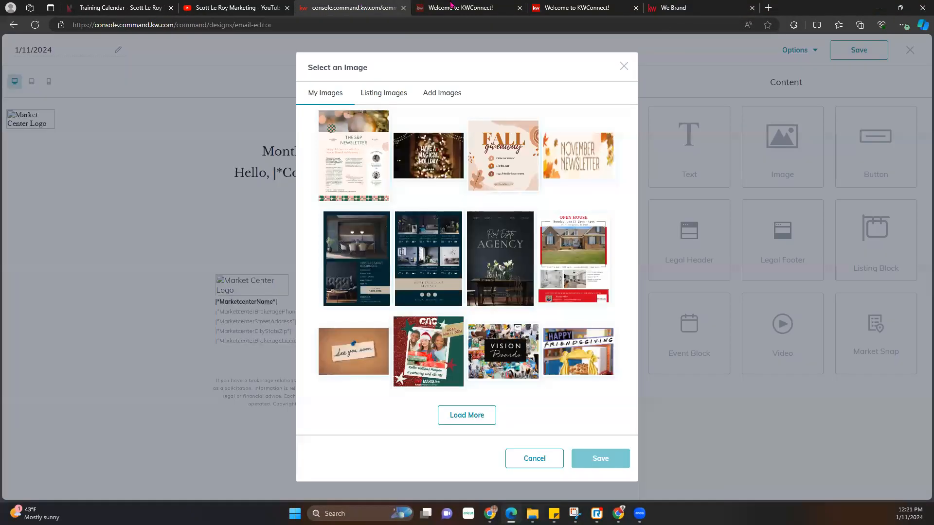
- Close the KWConnect tab and show the WinterSolstice design in We Brand, dismissing the pages tip
click(520, 8)
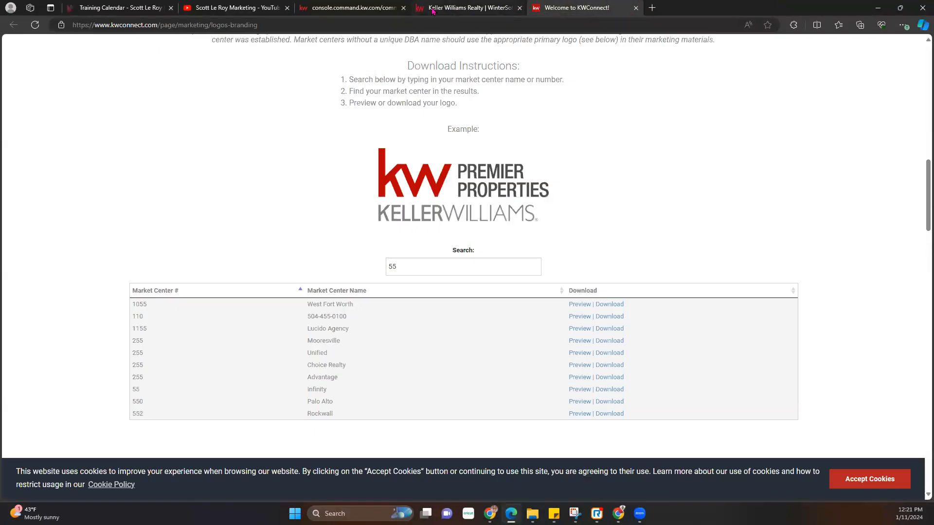
click(433, 9)
click(332, 7)
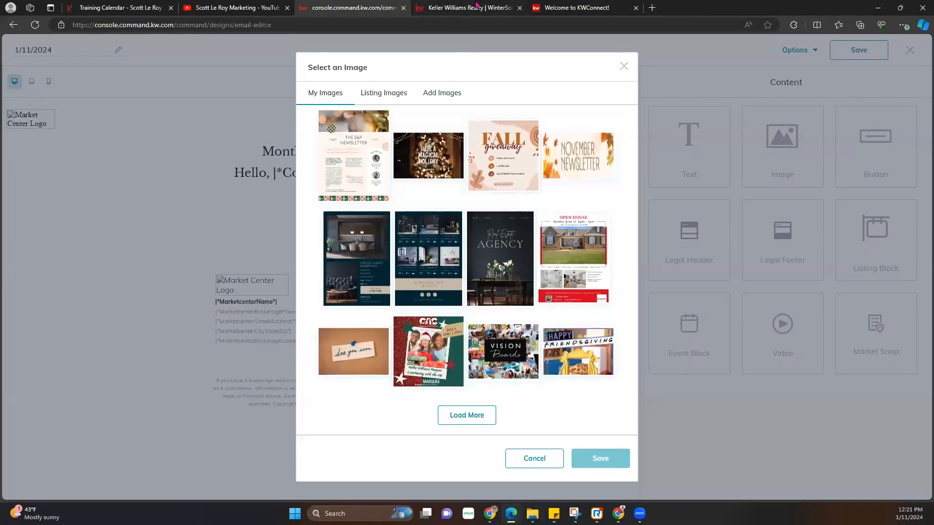
click(478, 8)
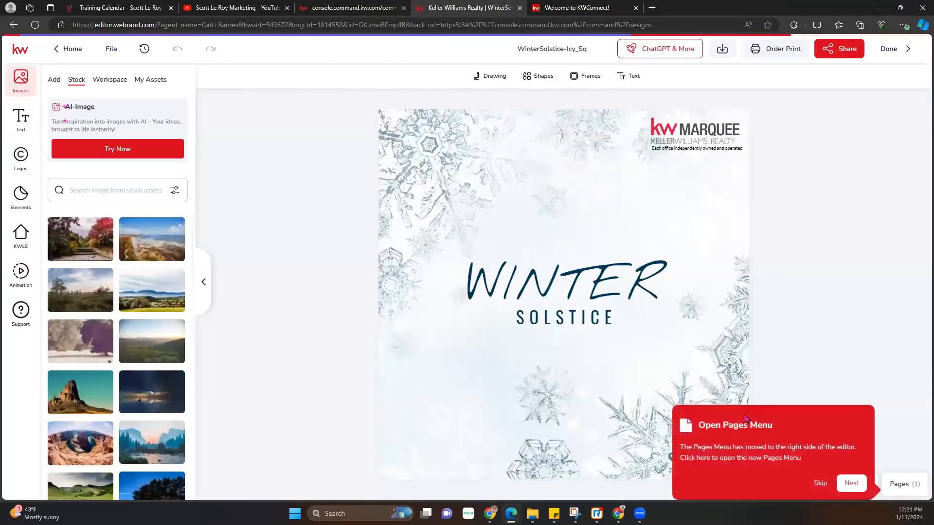
click(820, 483)
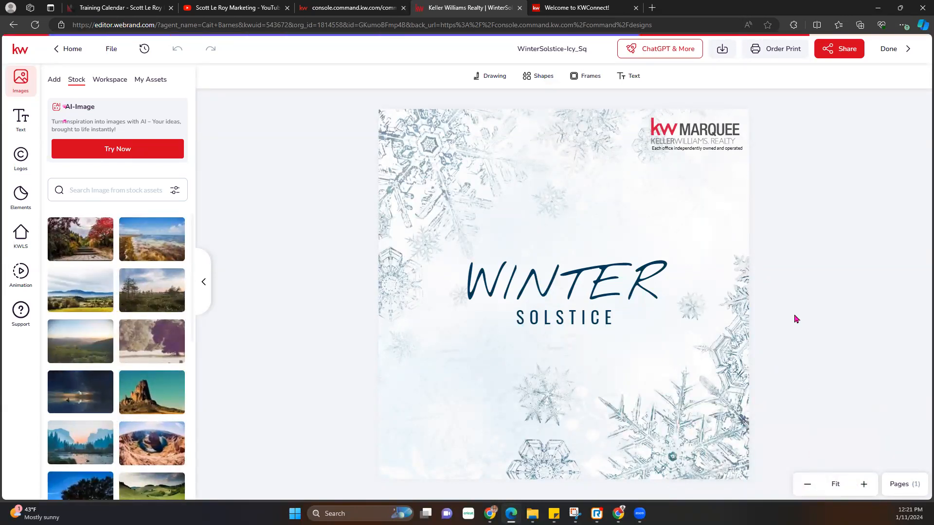
- Load KW Command in a new tab, go to Campaigns, and check the Create Campaign dialog
click(650, 11)
text(agent.kw.com/command)
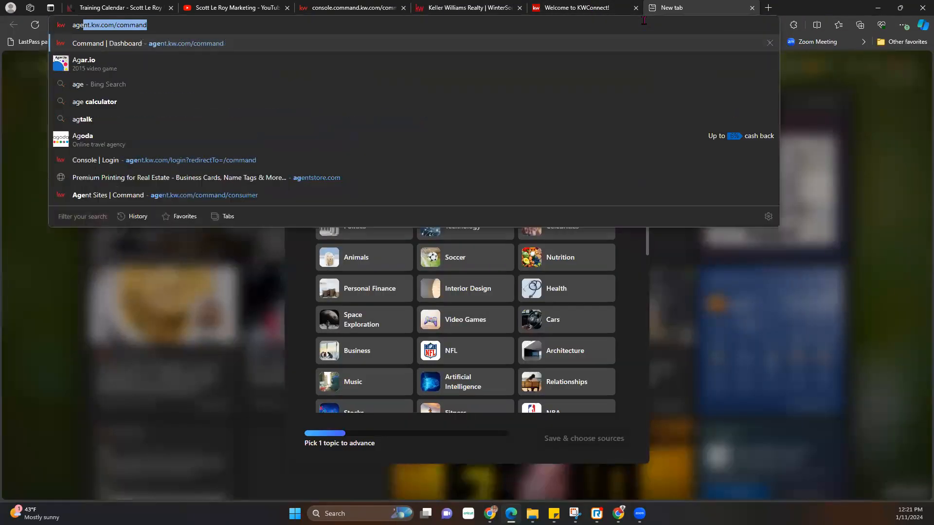
key(Return)
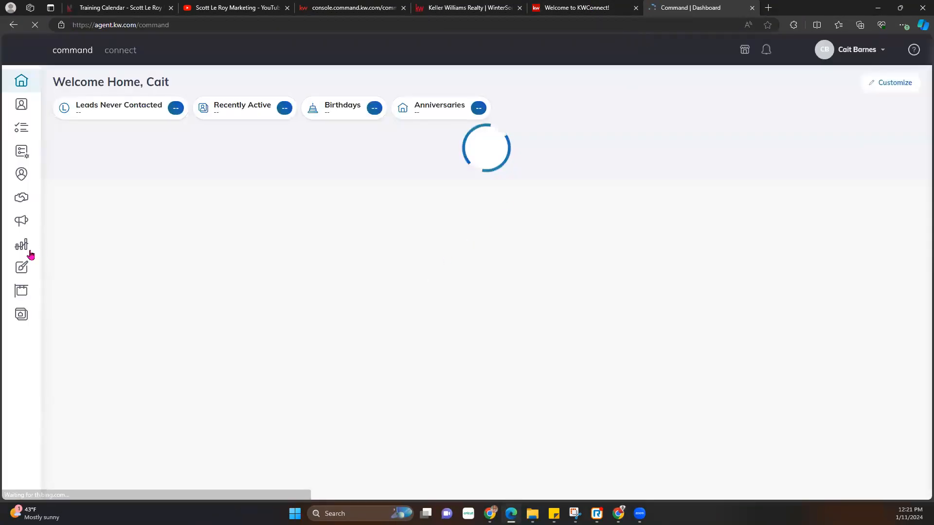
click(23, 222)
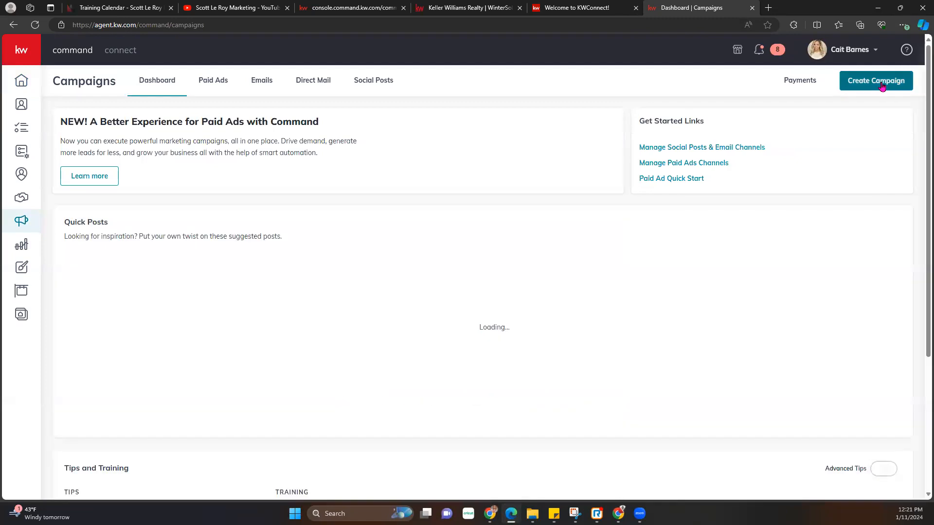
click(883, 87)
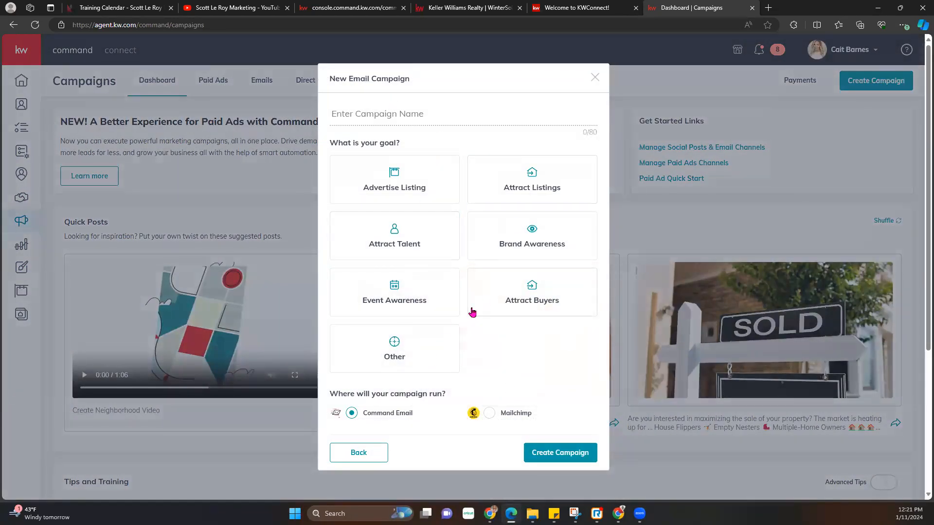
click(595, 77)
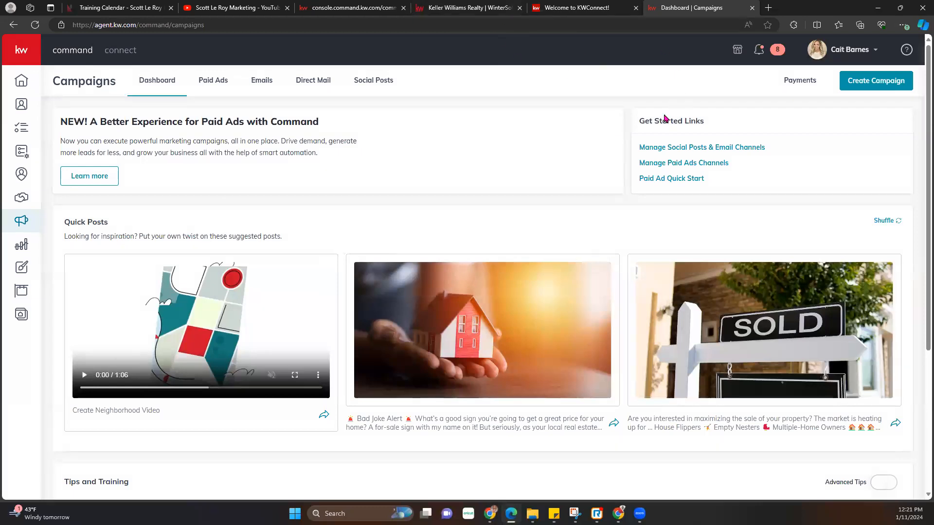
- Download the WinterSolstice-Icy_Sq design as a high-quality JPEG, all pages
click(470, 7)
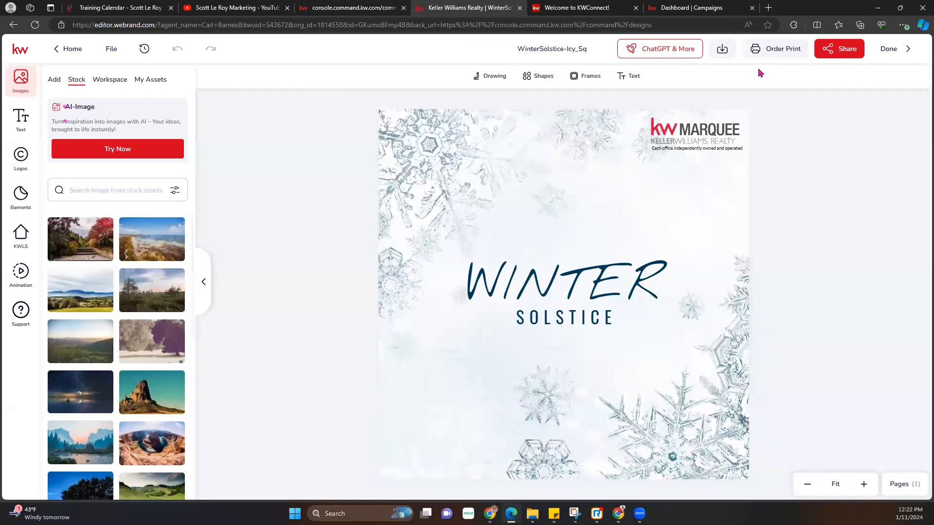
click(723, 53)
click(617, 132)
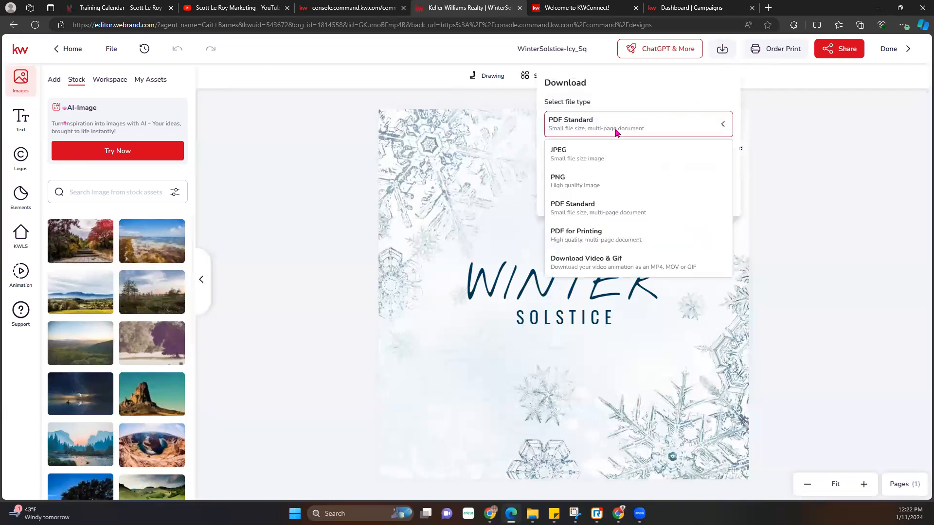
click(586, 182)
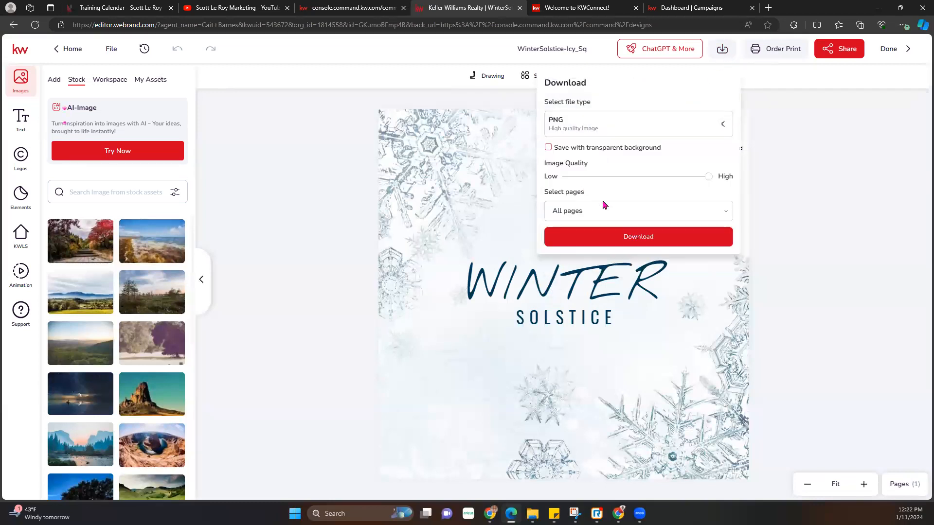
click(605, 135)
click(579, 151)
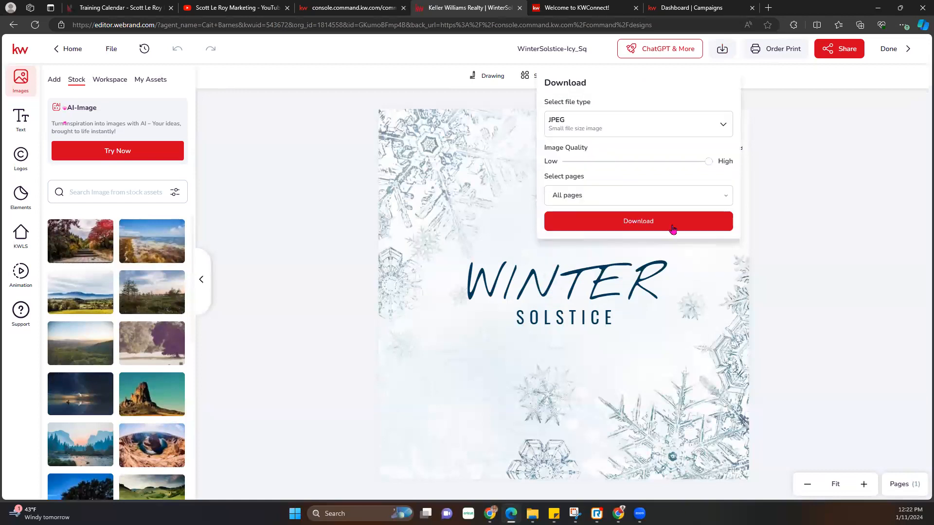
click(673, 227)
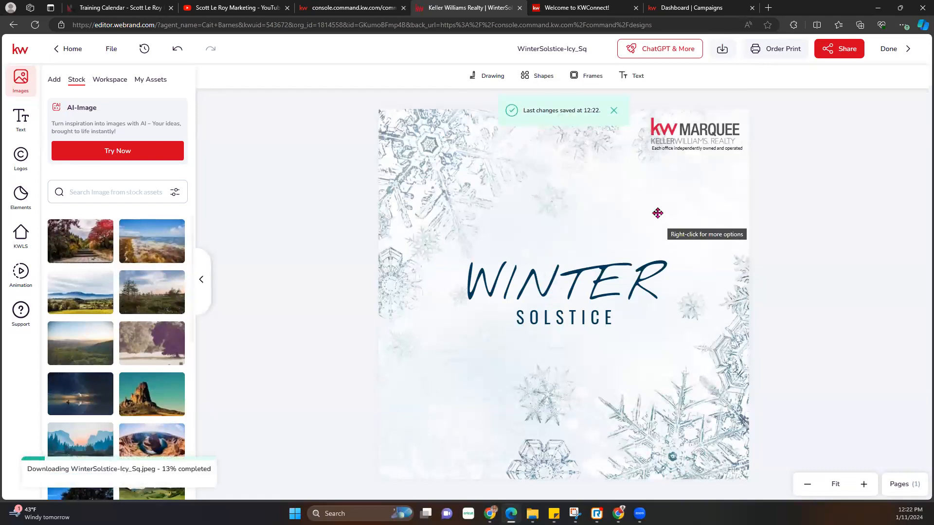
- Upload the downloaded Winter Solstice file through Add Images, then return to My Images
click(357, 6)
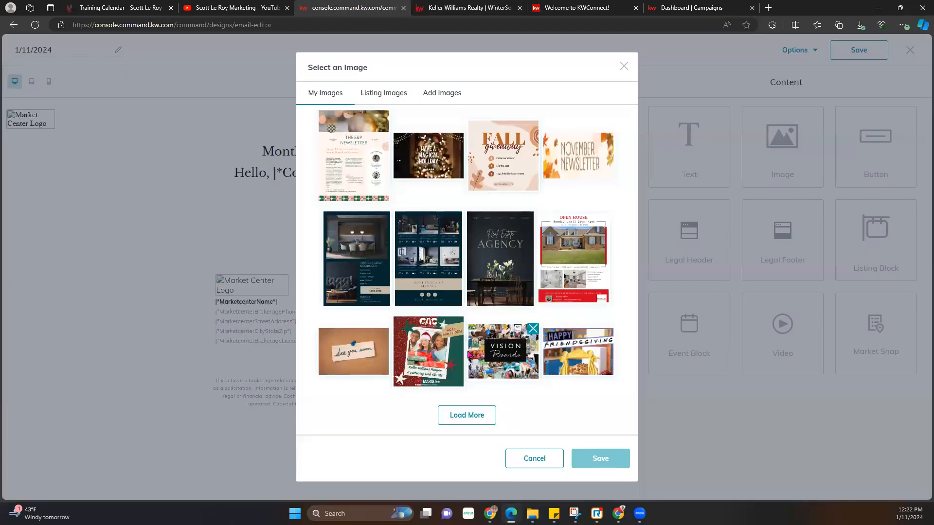
click(442, 95)
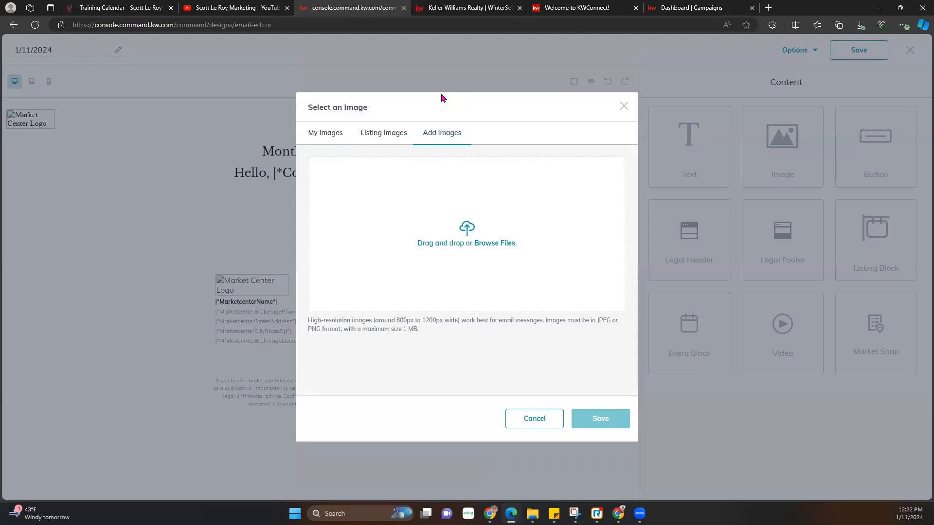
click(473, 242)
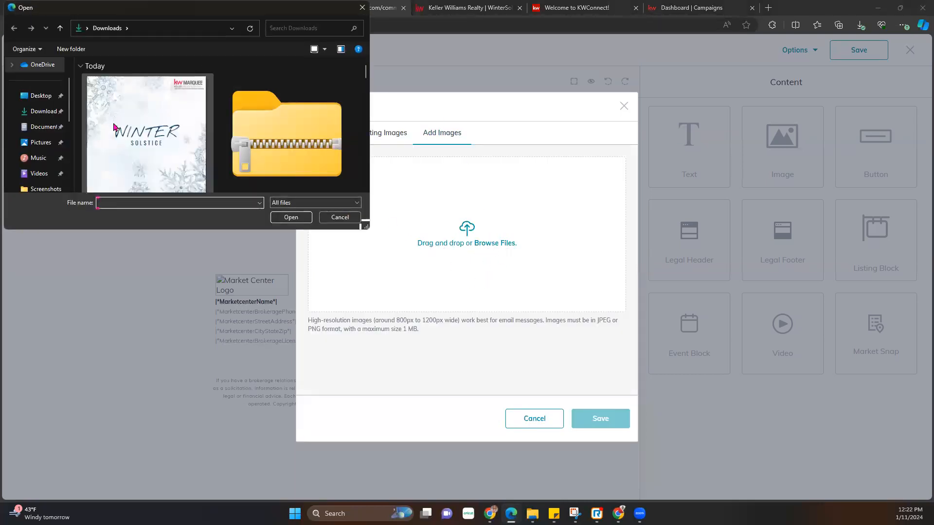
double_click(127, 131)
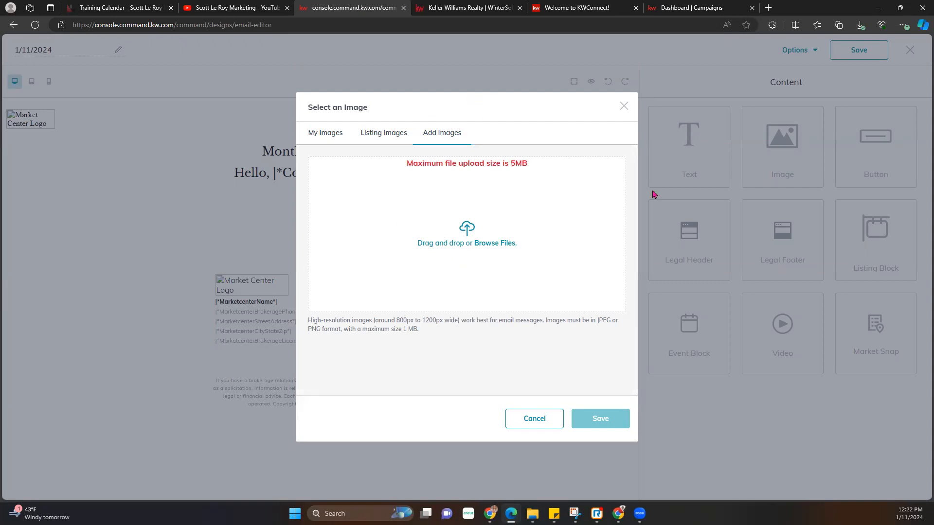
click(331, 135)
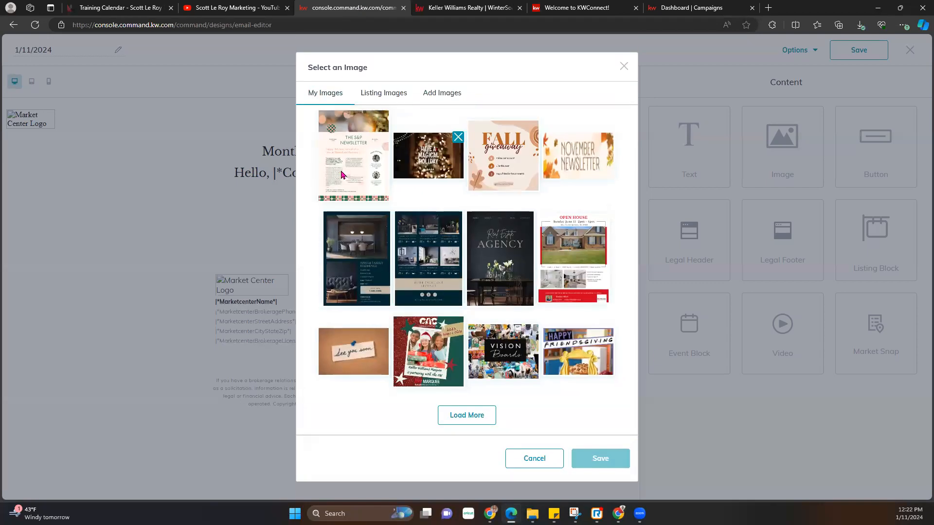
- Insert the 'Have a Magical Holiday' image below the greeting and shrink it slightly
click(423, 164)
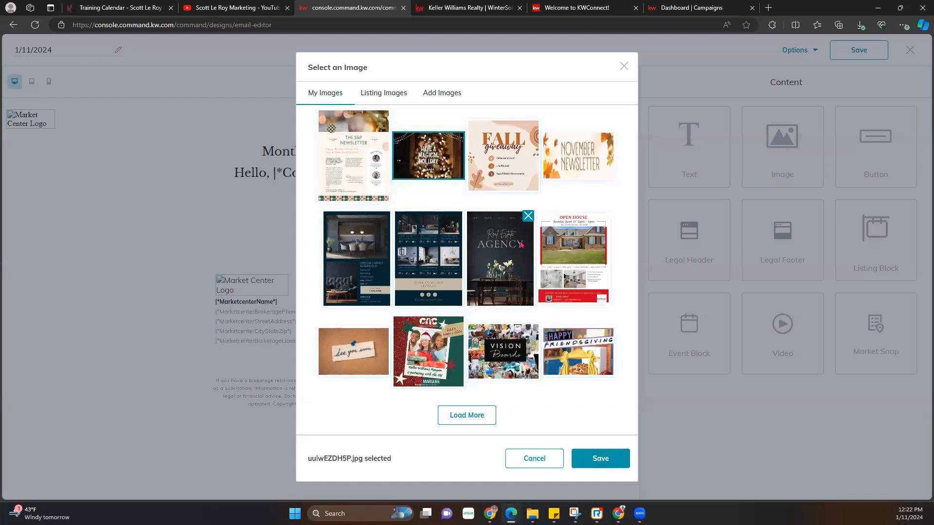
click(605, 459)
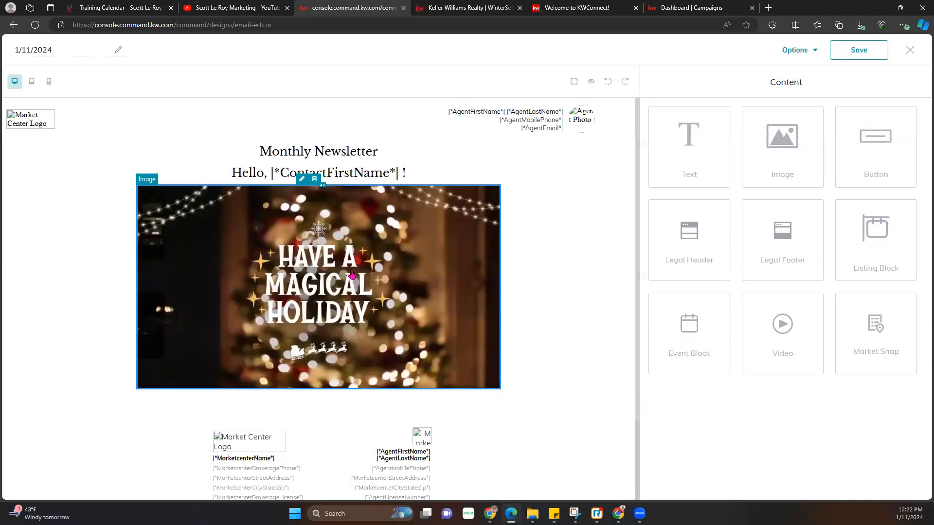
scroll(267, 175, down, 1)
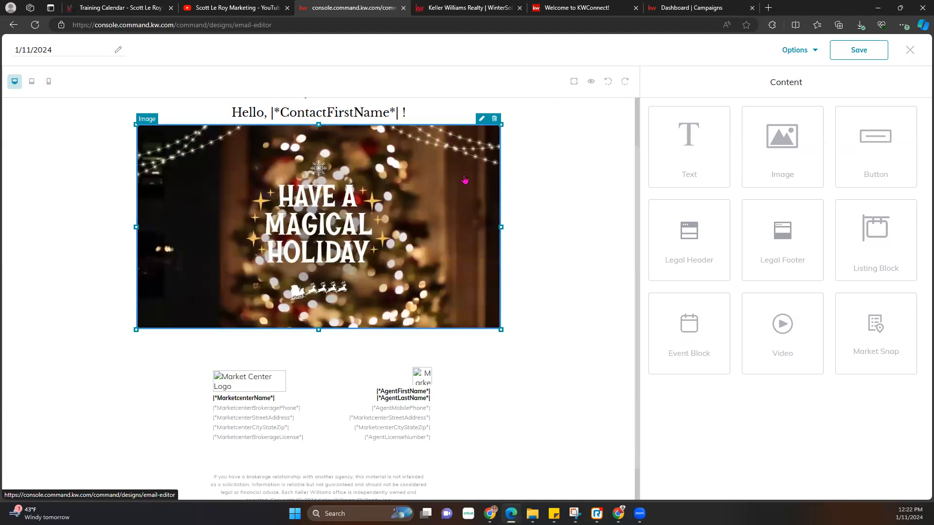
scroll(440, 260, up, 1)
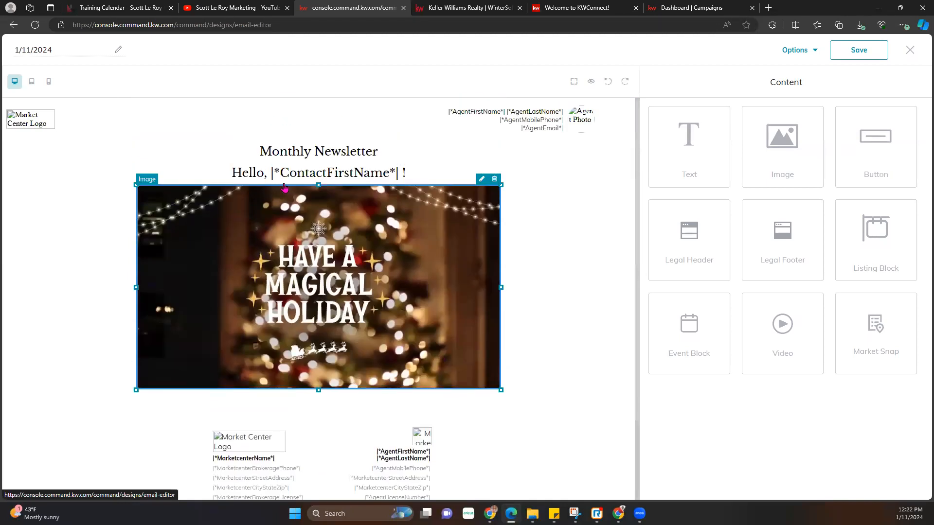
drag(501, 185, 484, 264)
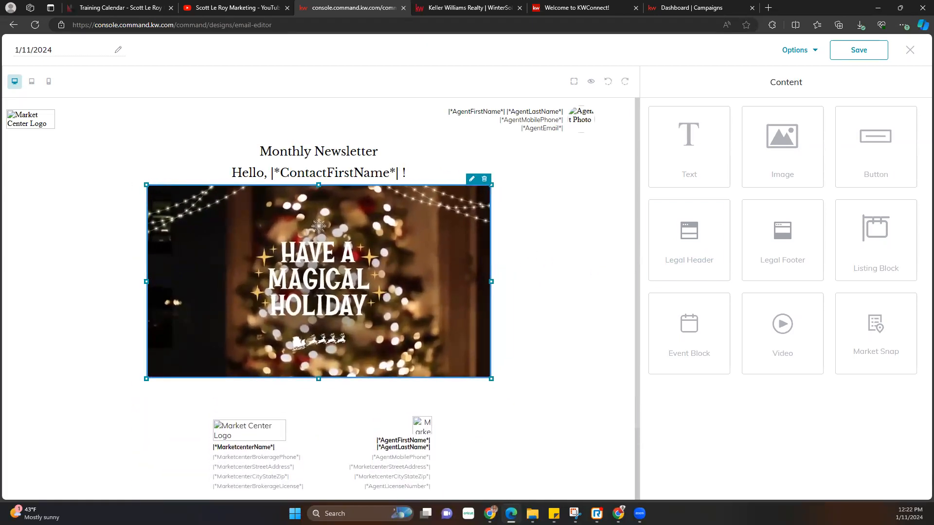
- Make the holiday image link to a web address, pasting in the YouTube channel videos URL
click(472, 180)
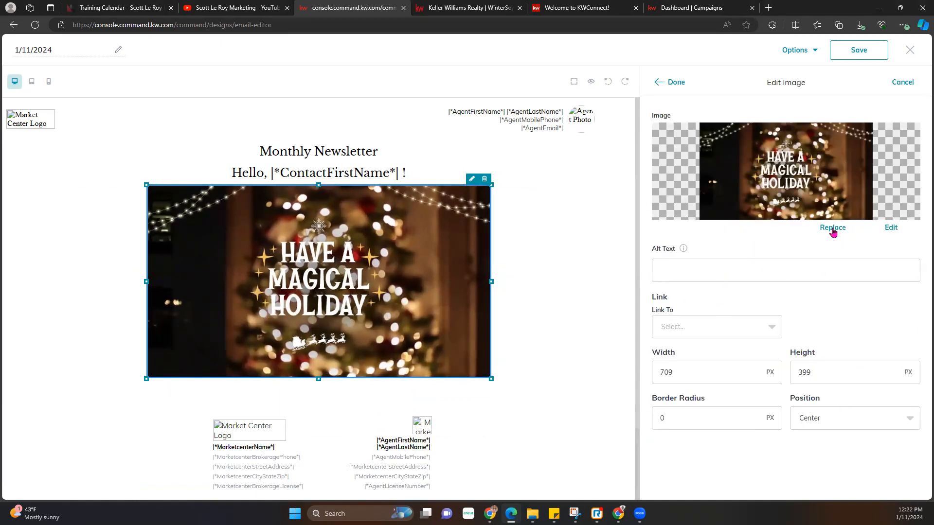
click(681, 270)
click(699, 327)
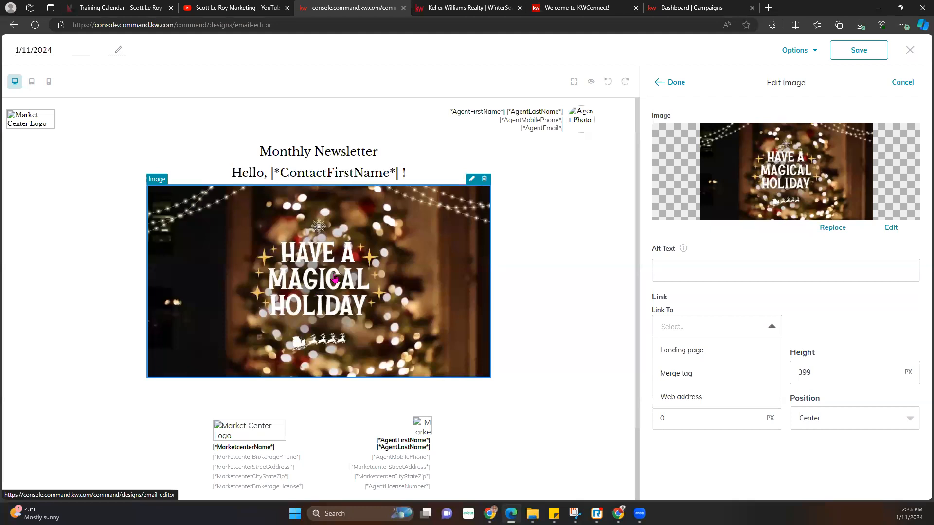
click(689, 398)
click(233, 8)
click(226, 26)
key(ctrl+c)
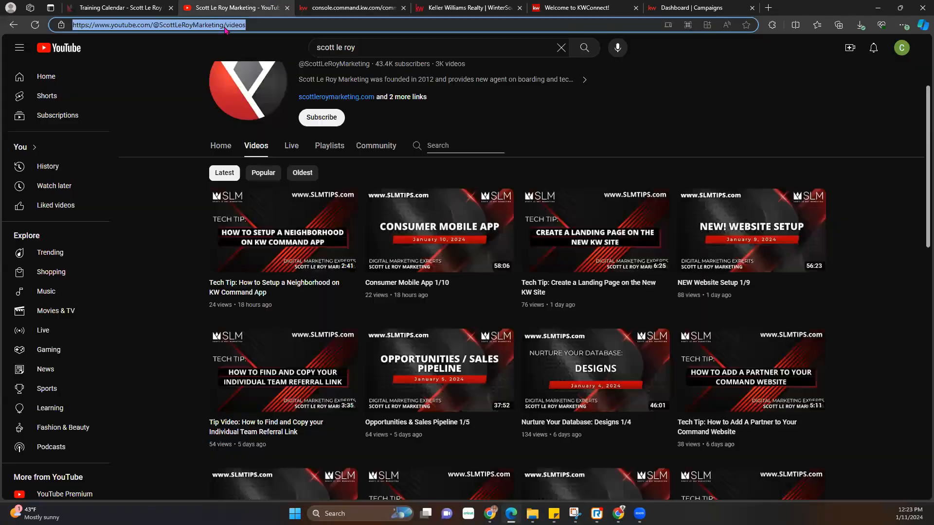
click(379, 8)
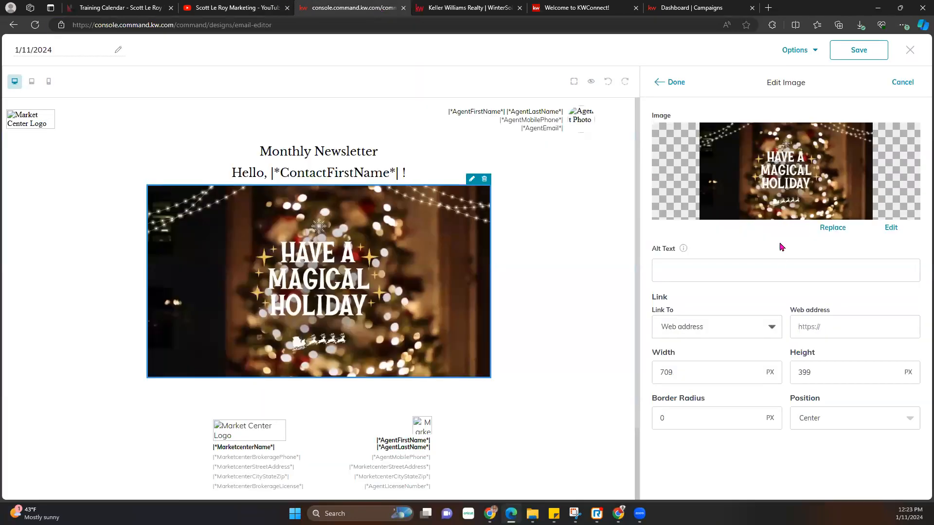
click(819, 327)
key(ctrl+v)
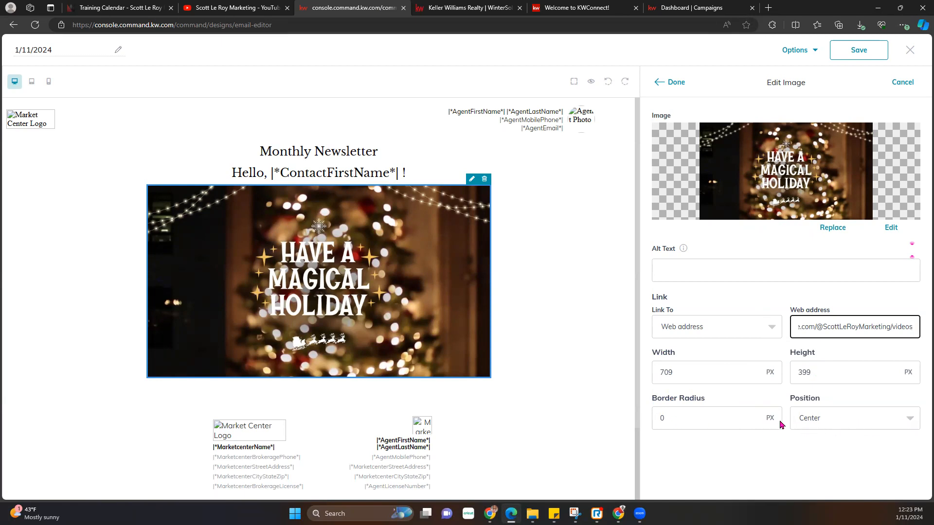
click(674, 82)
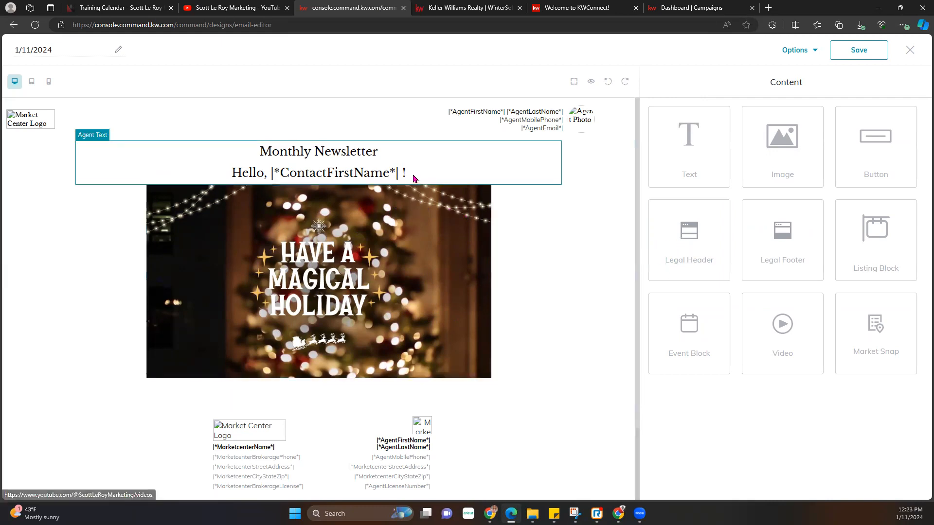
- Add a text block below the image with the three Market Center Logos paragraphs from KW Connect
drag(688, 138, 549, 389)
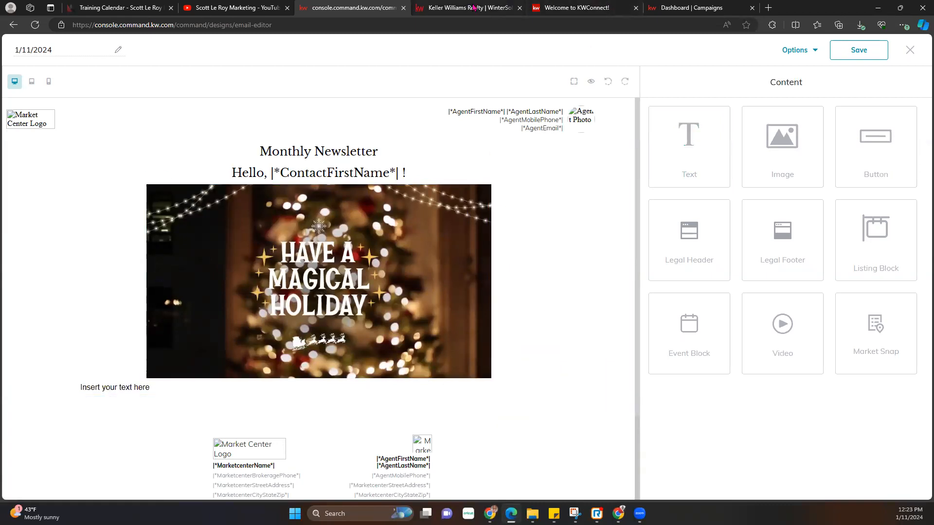
click(559, 6)
scroll(543, 220, up, 4)
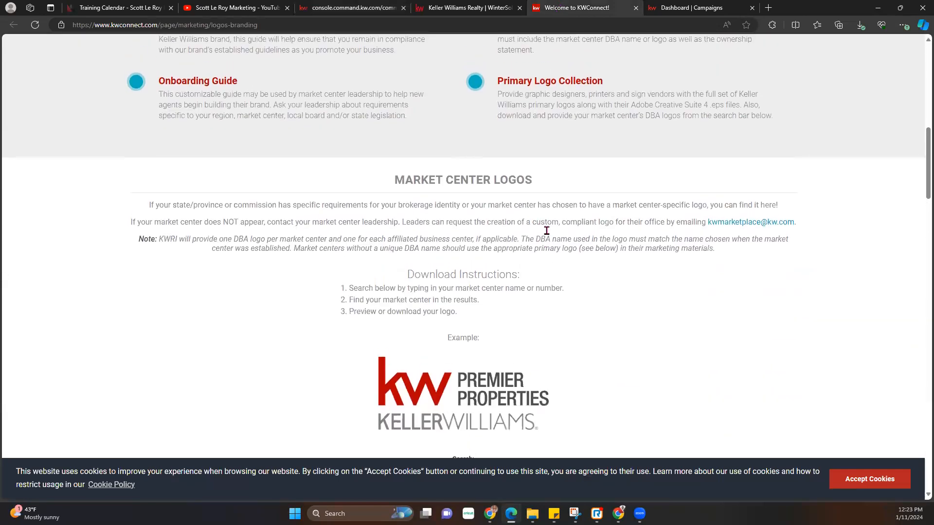
drag(725, 255, 129, 207)
key(ctrl+c)
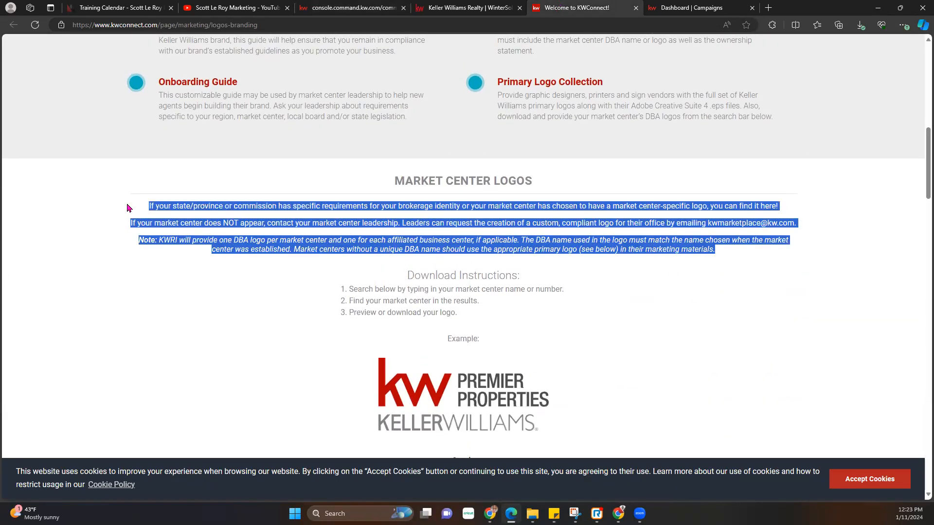
click(356, 6)
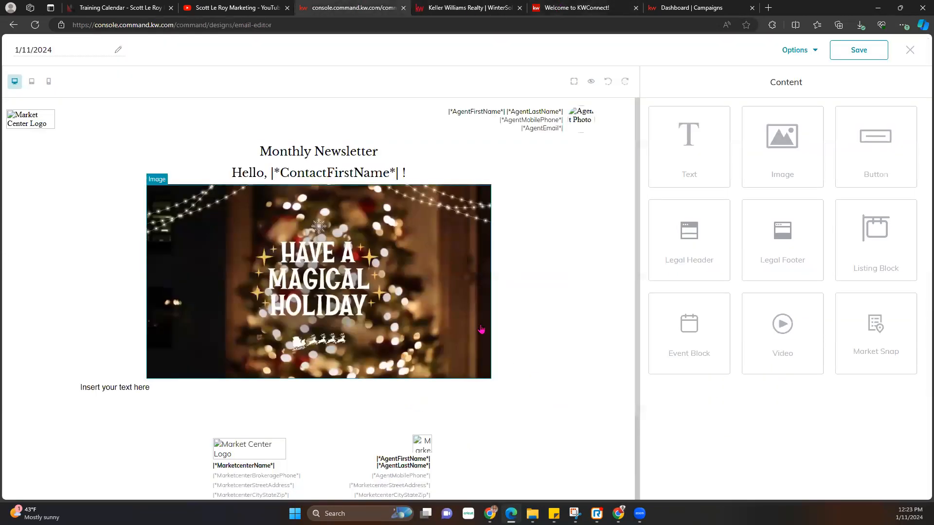
scroll(373, 338, down, 1)
click(543, 313)
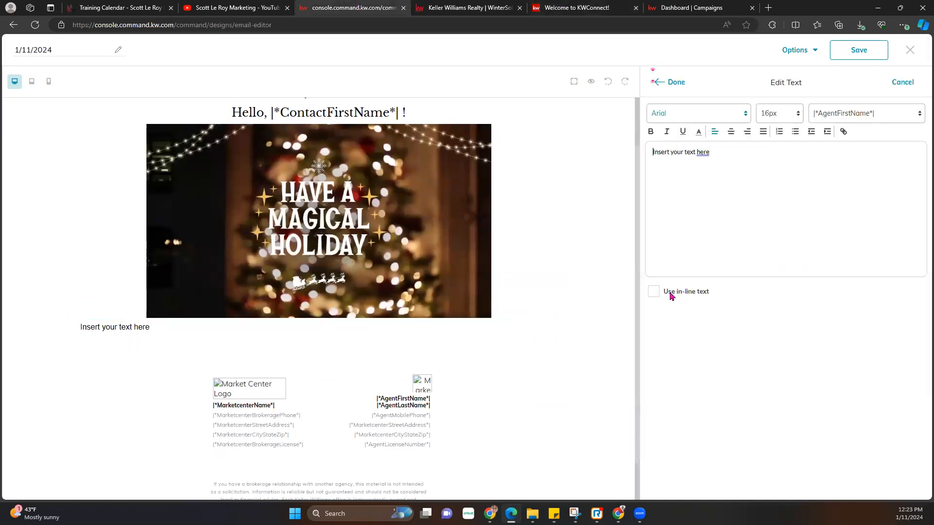
drag(700, 216, 671, 227)
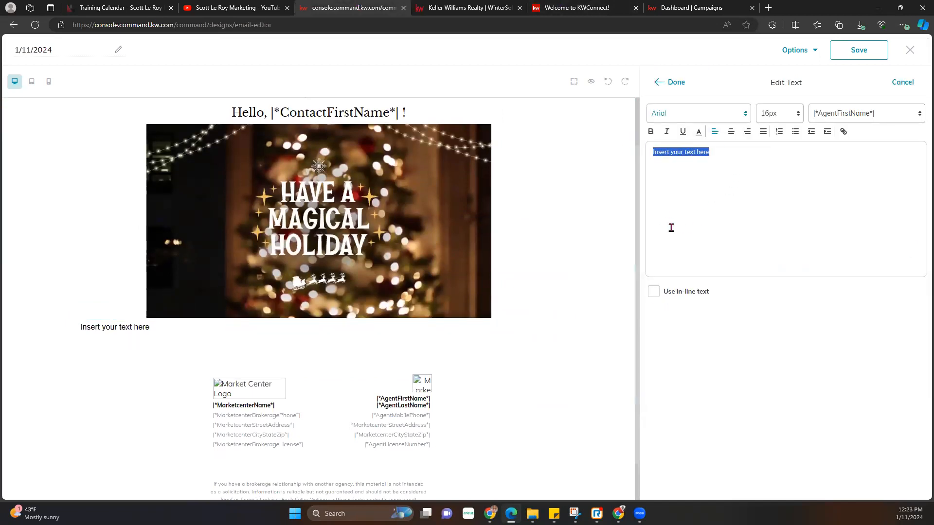
key(ctrl+v)
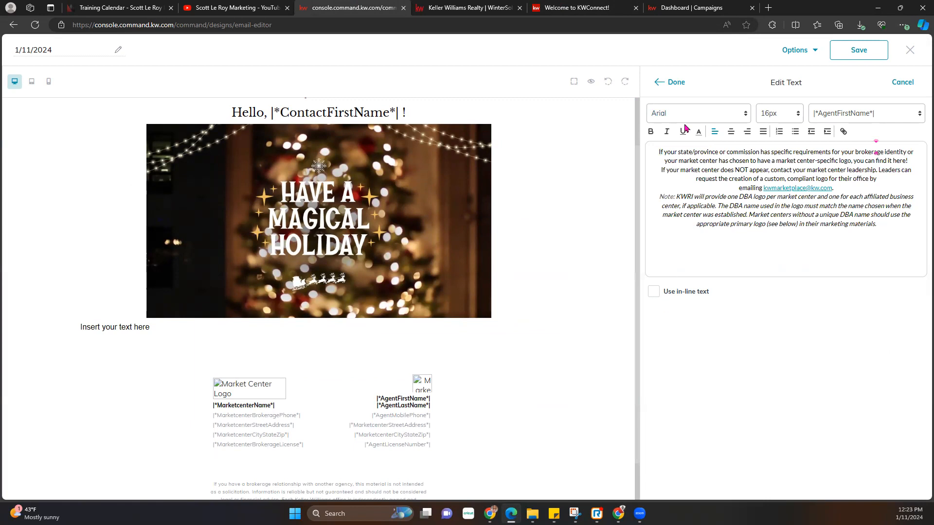
click(683, 82)
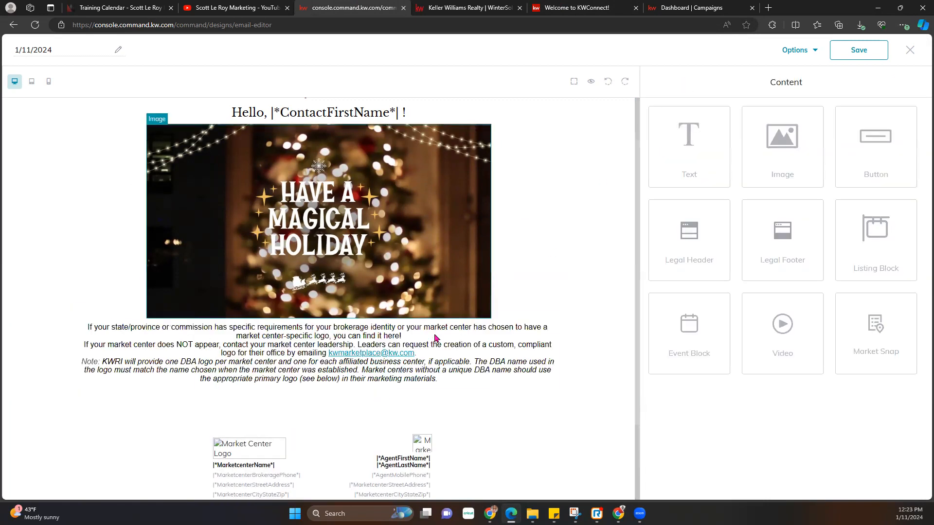
- Reopen the logo guidance text block and select all its text before finishing
scroll(523, 388, down, 1)
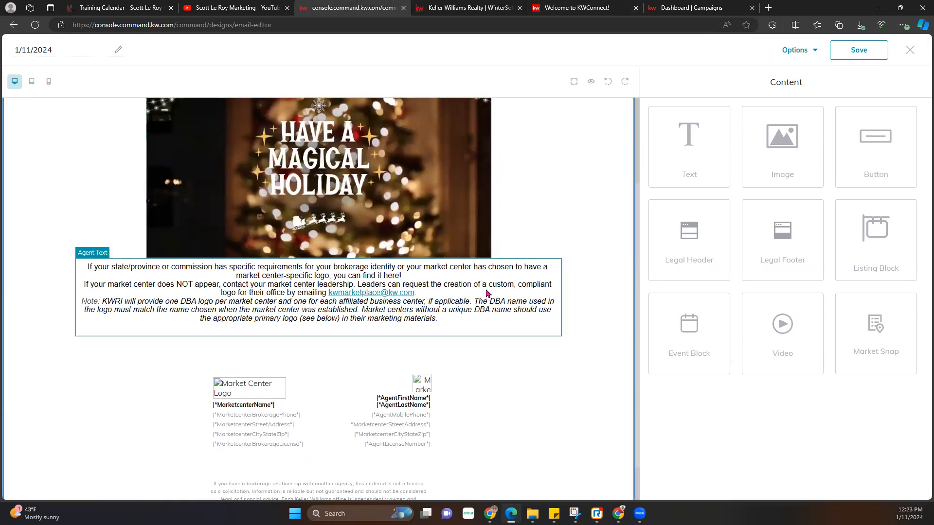
click(544, 258)
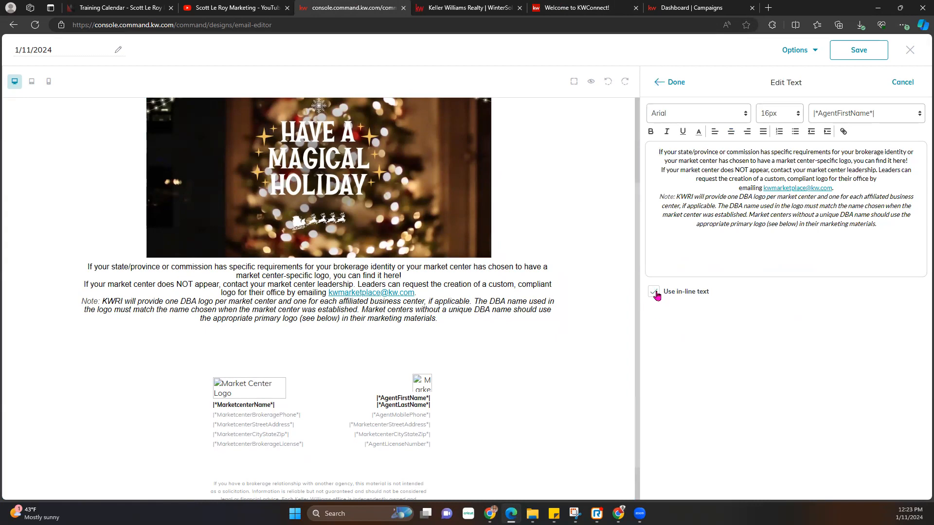
click(657, 81)
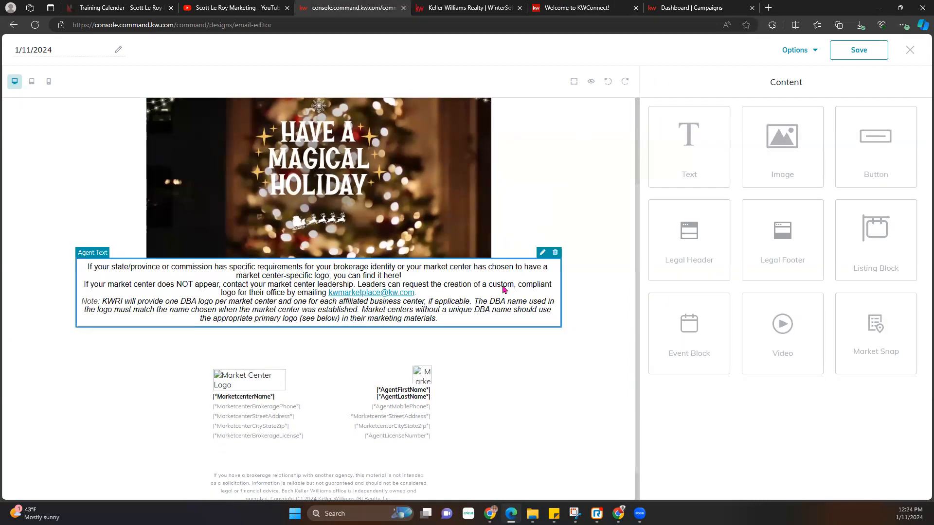
click(545, 258)
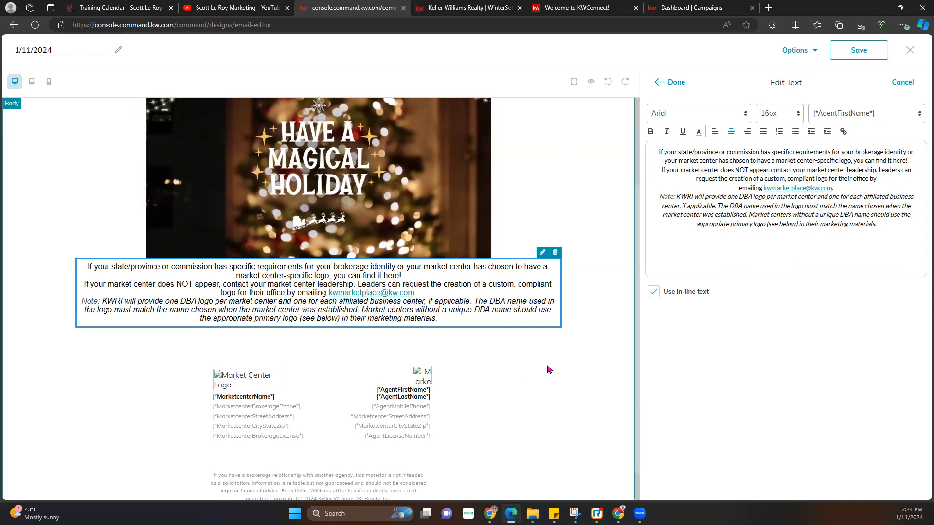
drag(877, 224, 652, 137)
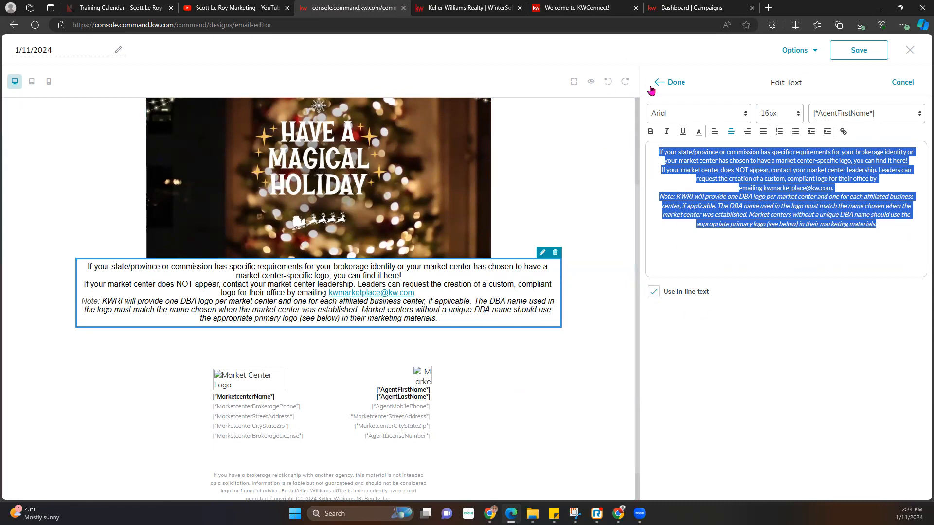
click(666, 84)
scroll(443, 374, down, 1)
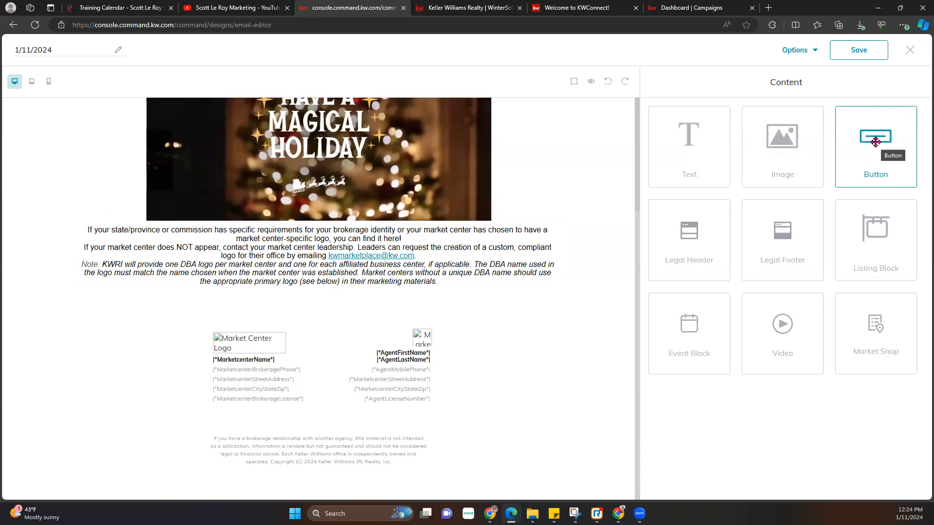
- Add a button below the text labelled 'Click here for more info'
drag(876, 142, 505, 295)
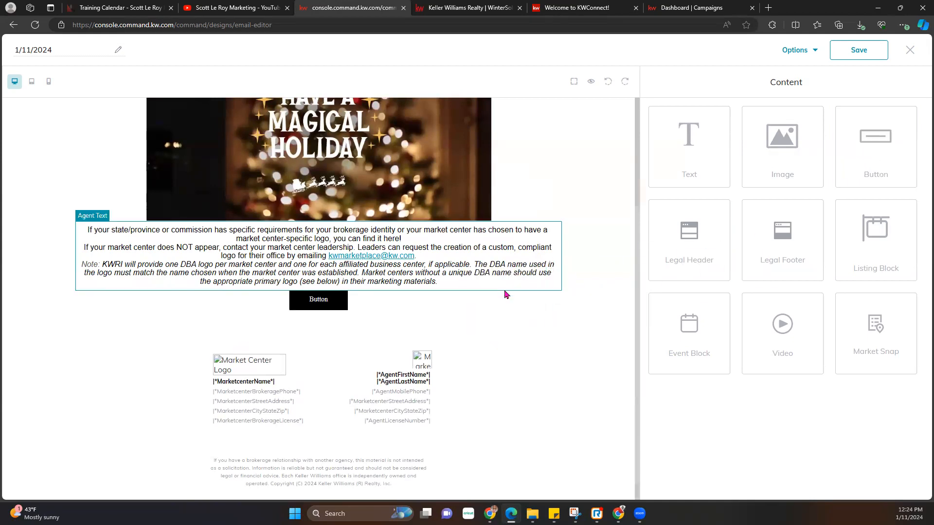
click(318, 305)
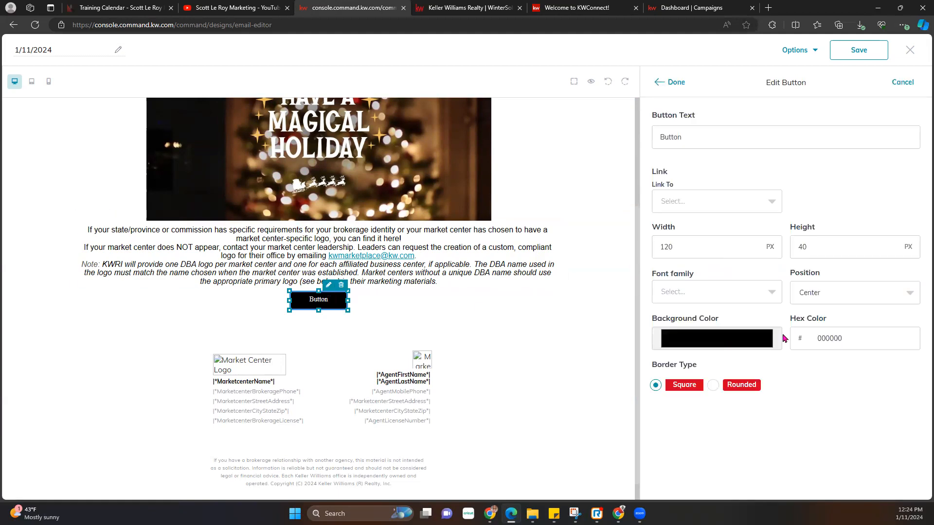
drag(715, 139, 659, 137)
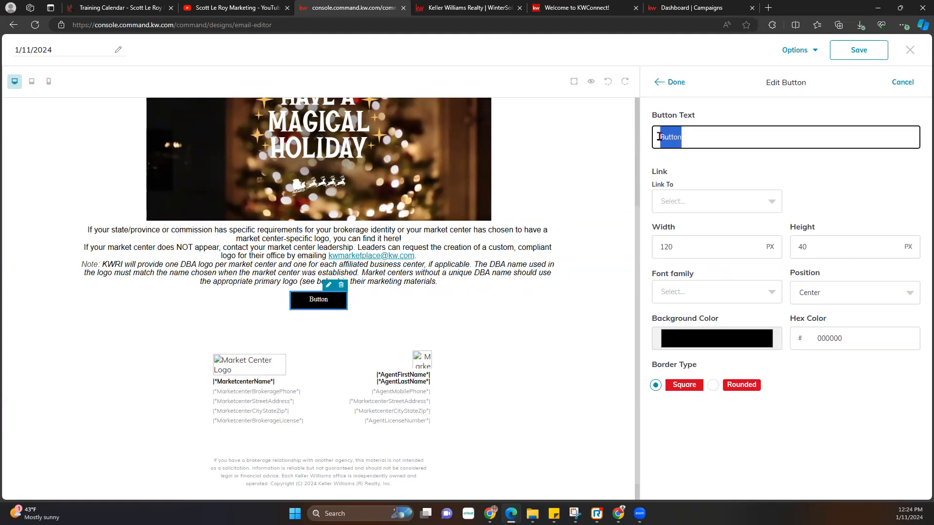
text(Clic)
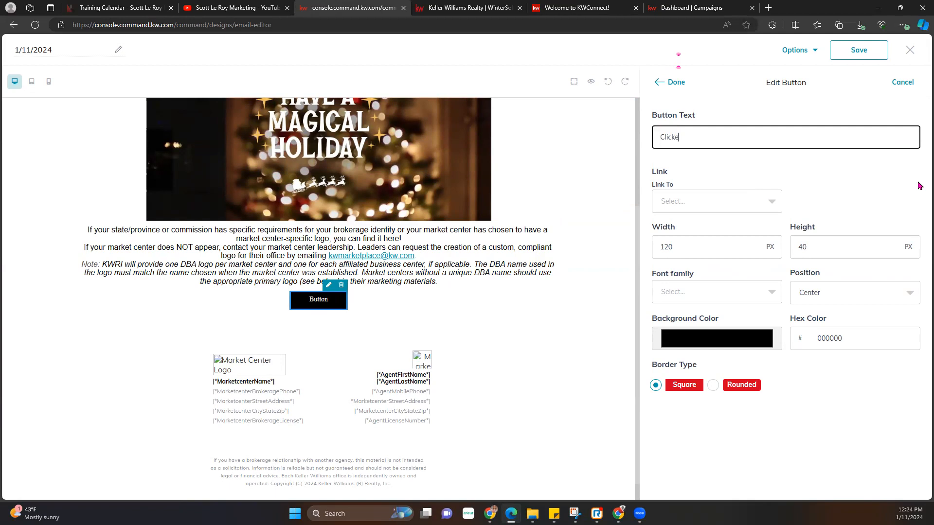
text(k here for more info)
- Link the button to the YouTube channel videos page as a web address
click(762, 210)
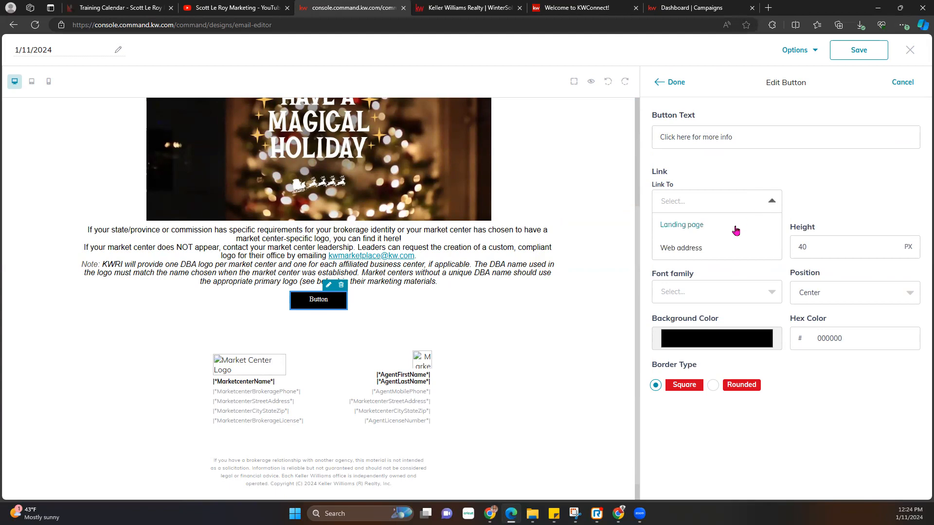
click(715, 246)
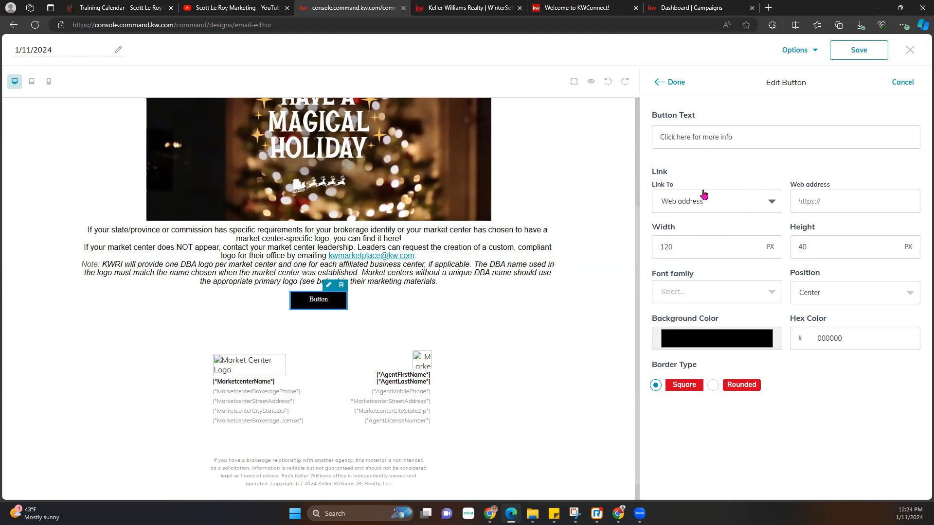
click(234, 8)
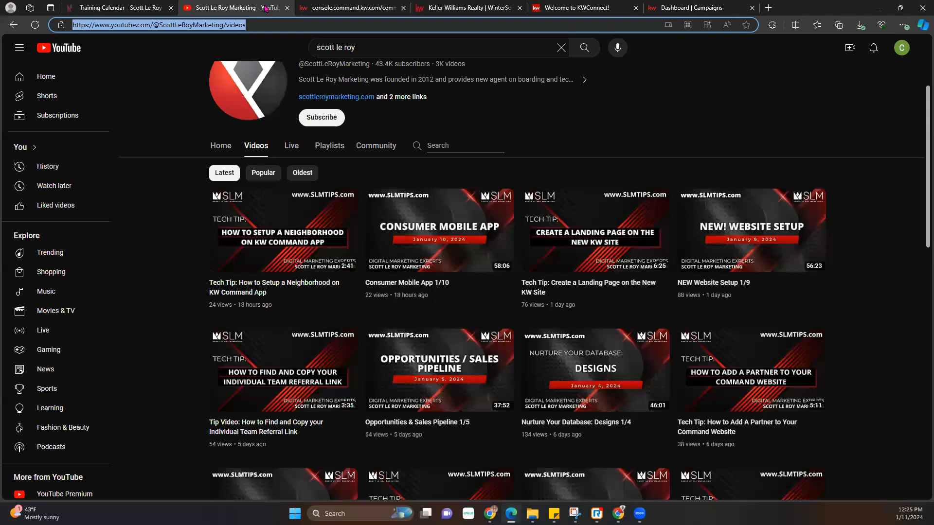
click(440, 7)
click(375, 8)
click(854, 212)
text(https://www.youtube.com/@ScottLeRoyMarketing/videos)
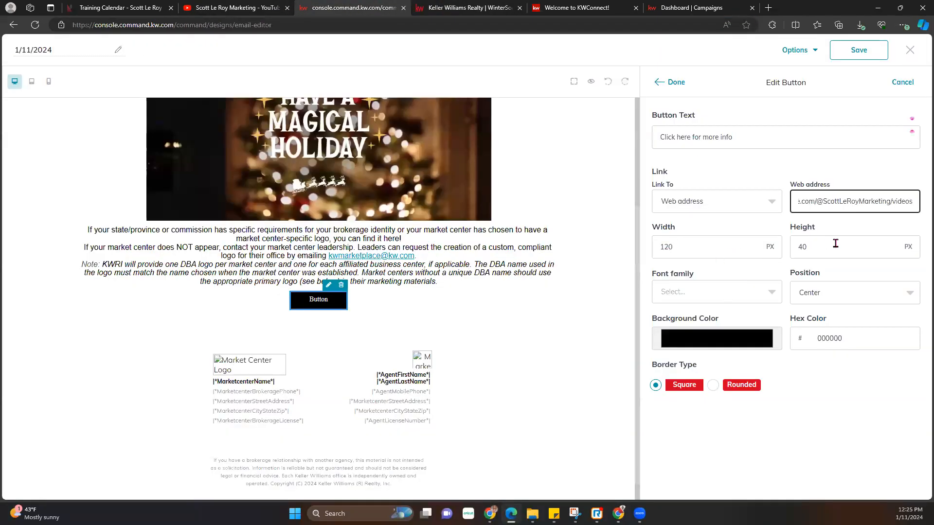
- Style the button with Verdana font, dark red 530404 background and rounded corners of radius 25
click(711, 293)
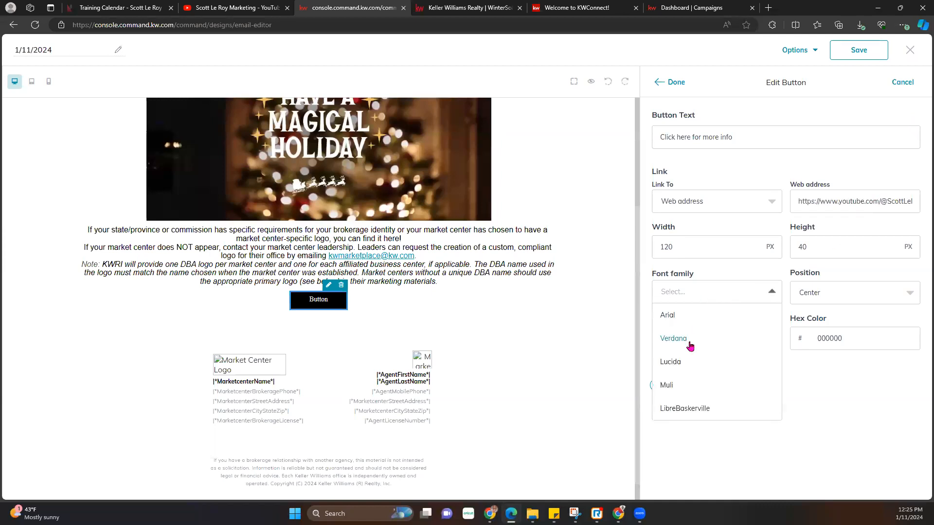
click(691, 339)
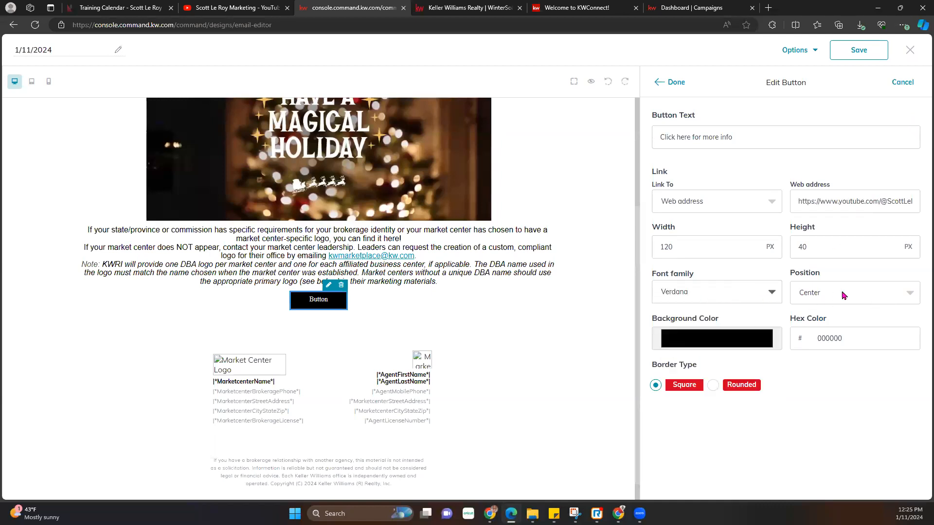
click(746, 344)
drag(744, 391, 759, 397)
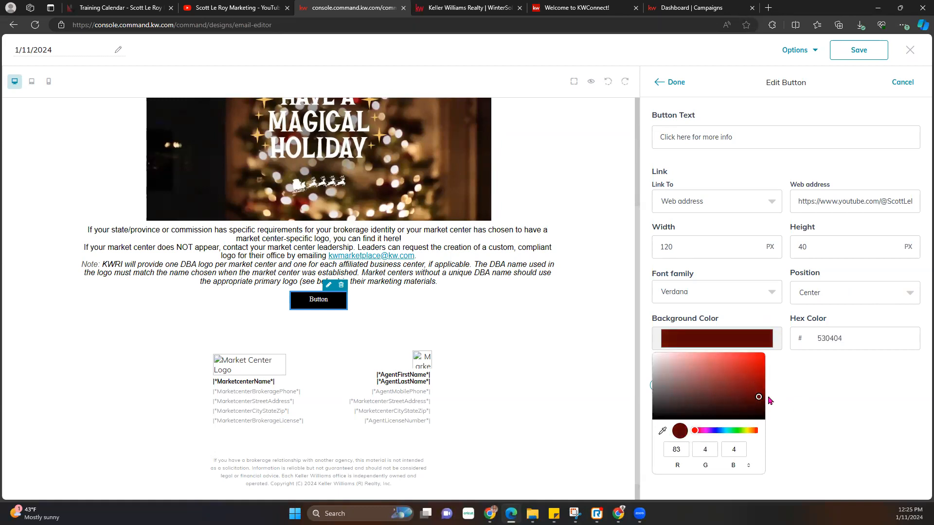
click(816, 397)
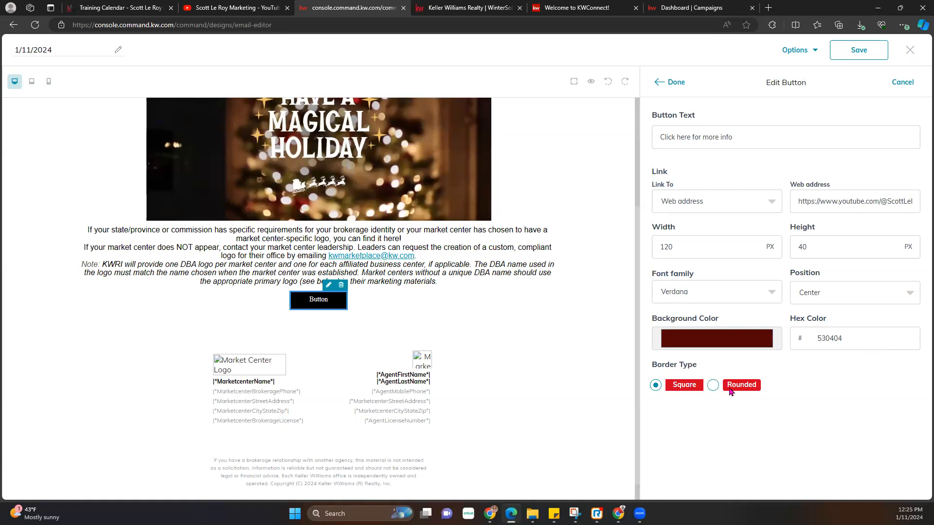
click(713, 385)
click(791, 385)
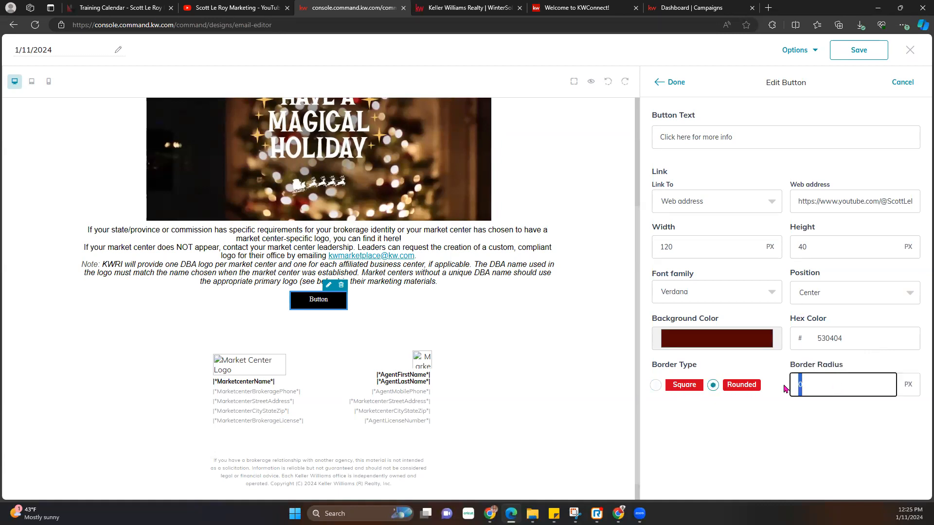
text(25)
click(676, 82)
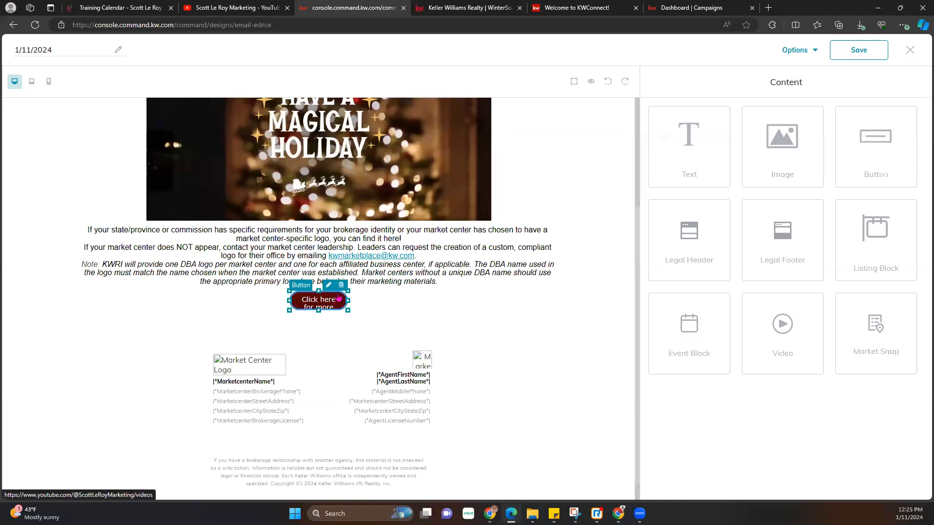
- Set the button width to 200, then widen it further to 300 px
click(329, 285)
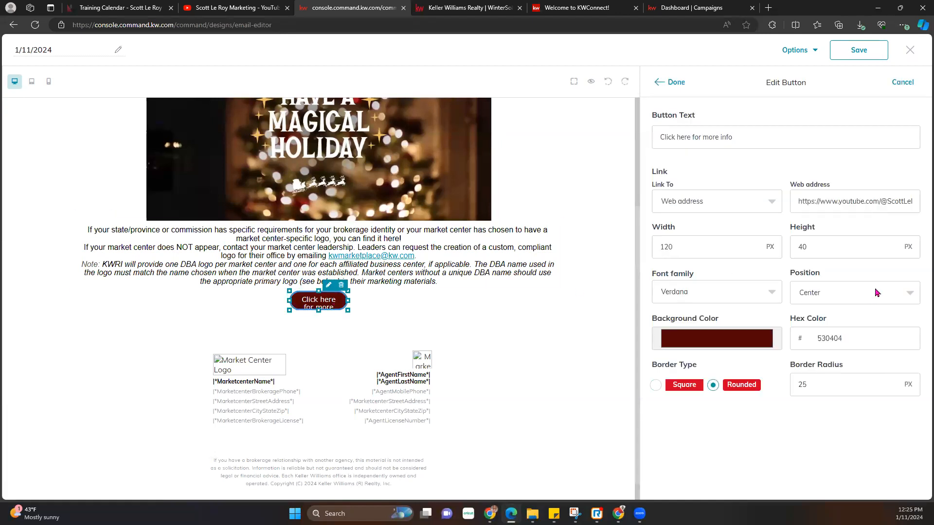
double_click(707, 247)
text(200)
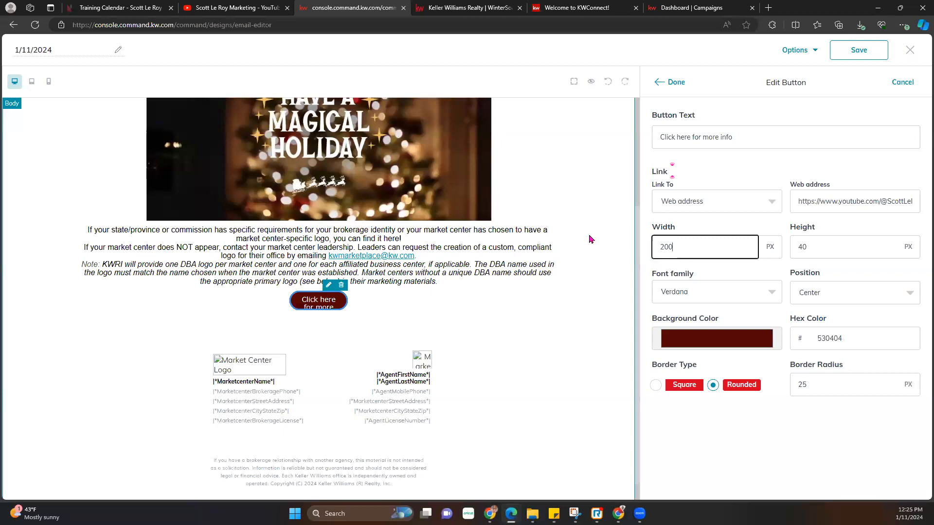
click(676, 83)
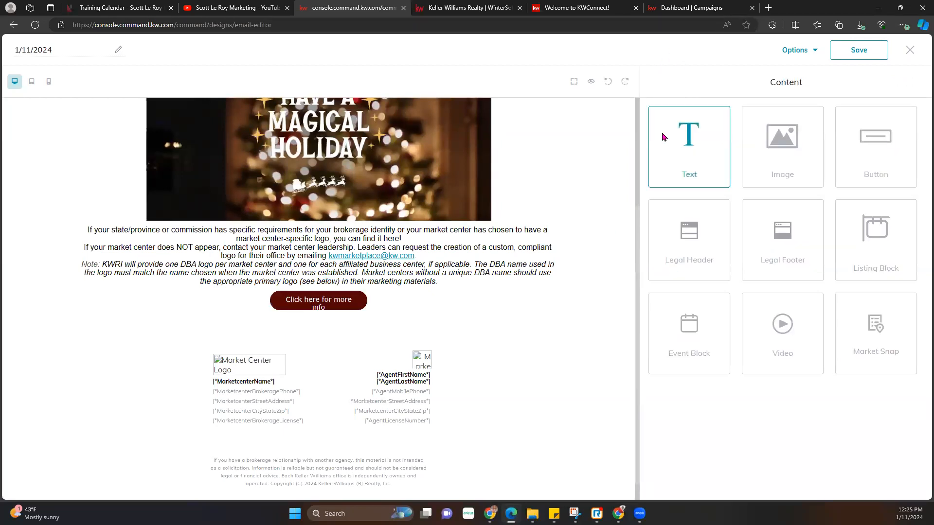
click(358, 288)
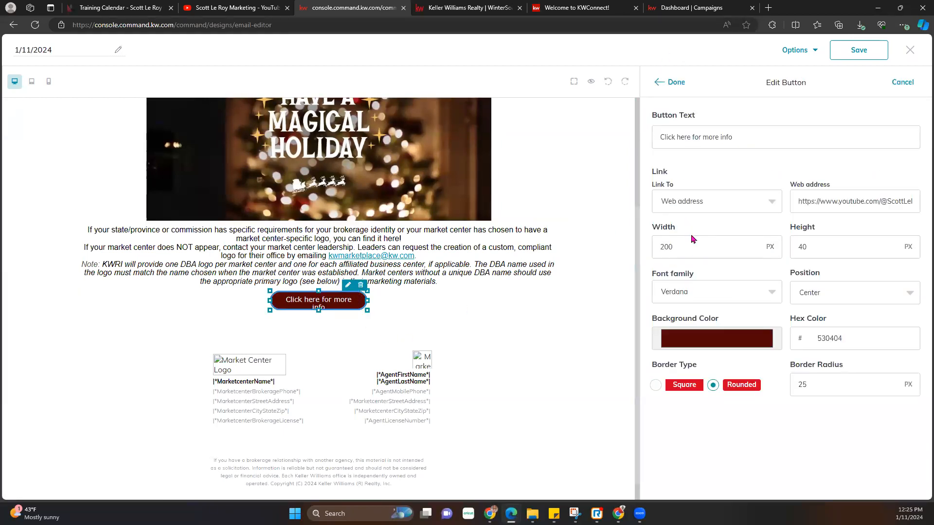
double_click(693, 243)
text(300)
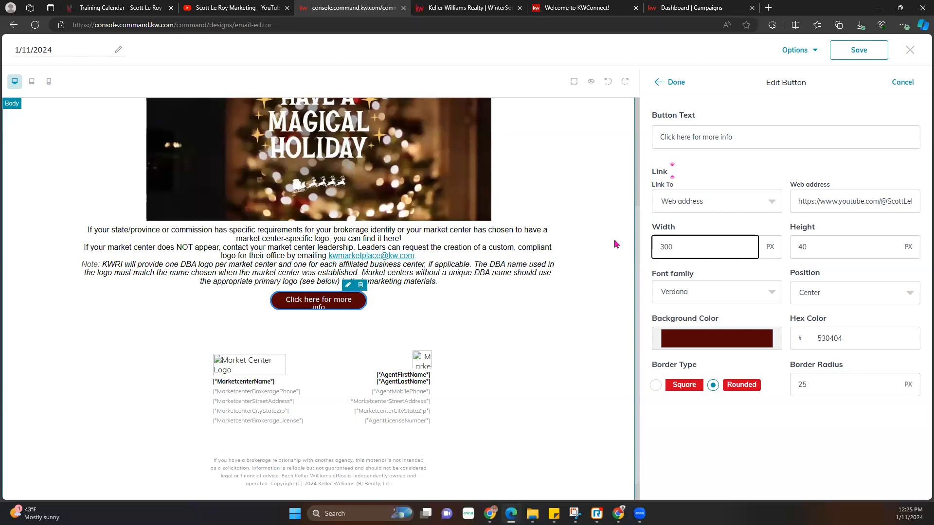
click(670, 87)
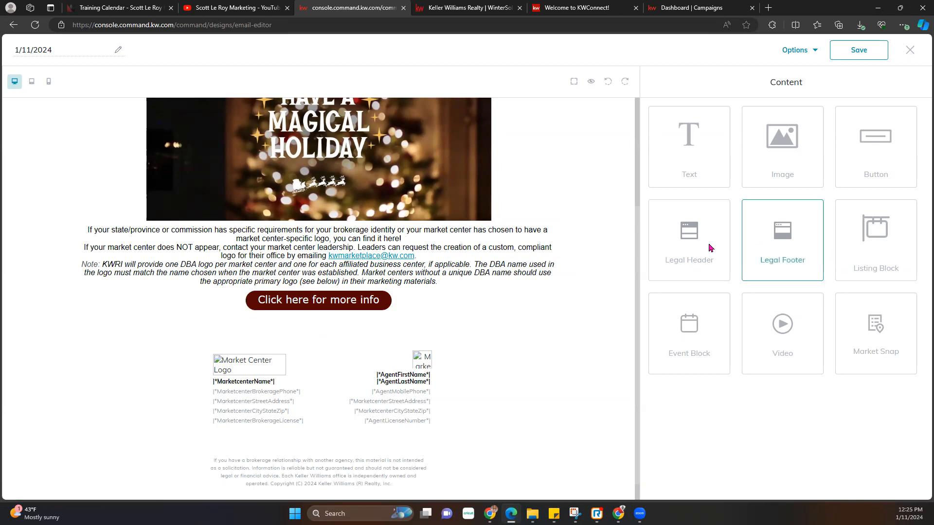
- Add a listing block below the button and open its settings
drag(873, 246, 530, 340)
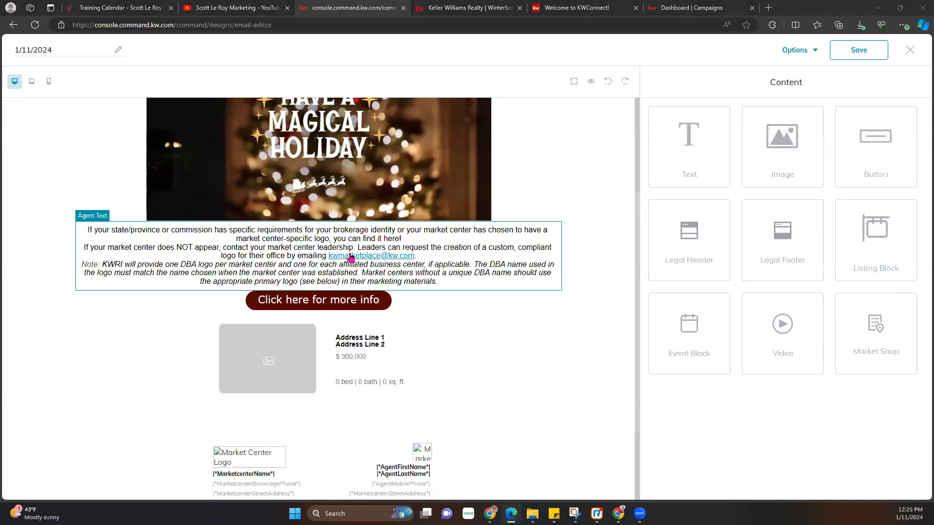
scroll(375, 358, down, 2)
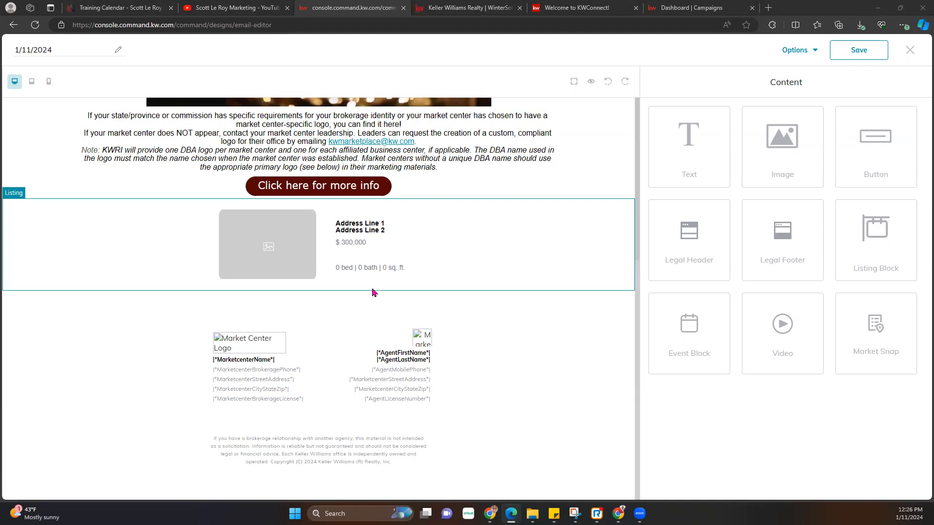
click(435, 217)
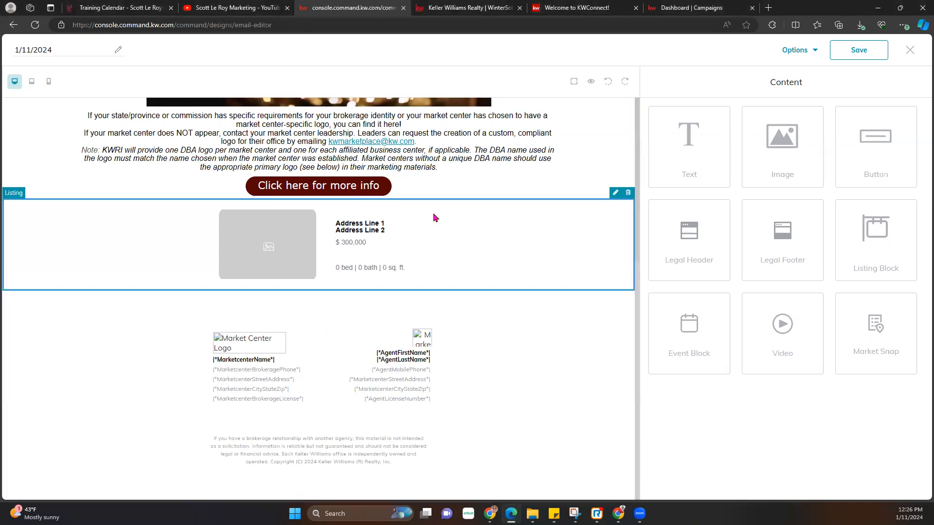
click(617, 193)
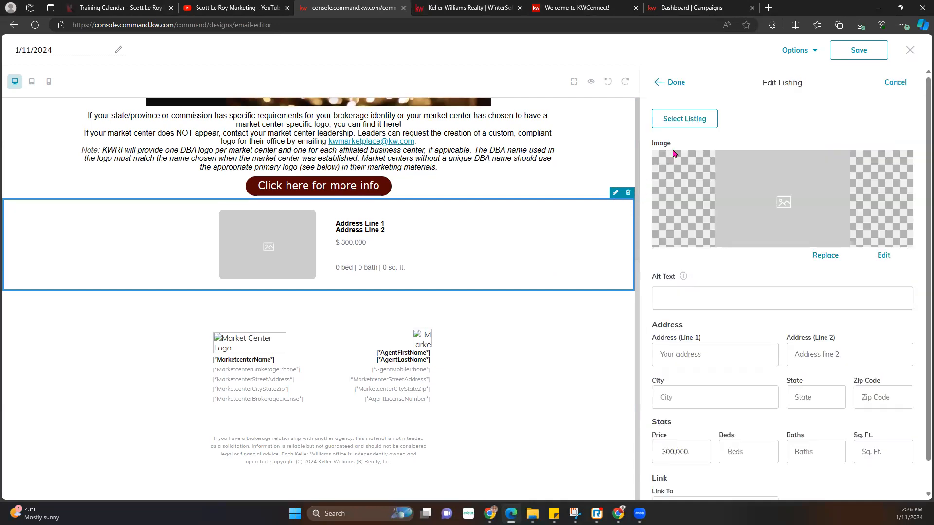
- In Select Listing, search by MLS number for '123'
click(687, 119)
click(456, 89)
click(420, 135)
click(540, 84)
text(123 main st)
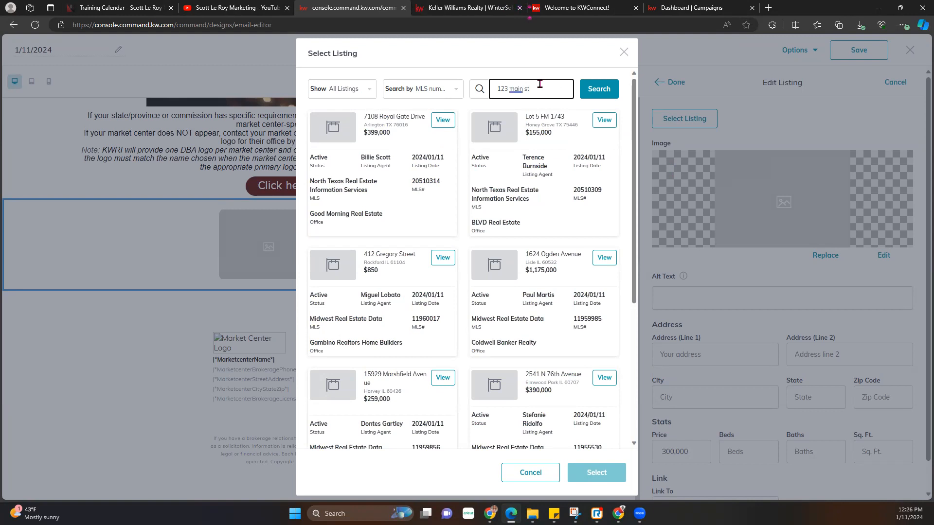
- Search by address and select the 123 Main St, Southgate listing
click(444, 89)
click(416, 146)
click(601, 94)
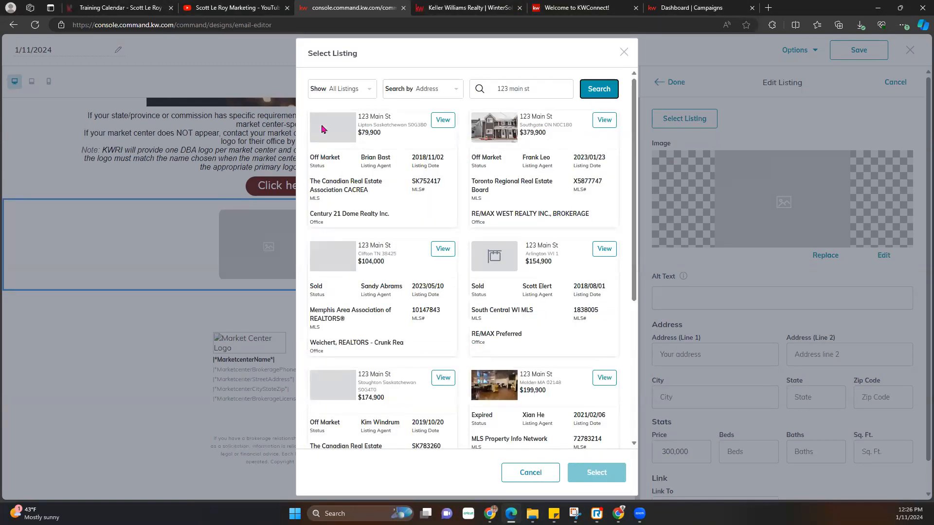
scroll(518, 273, down, 5)
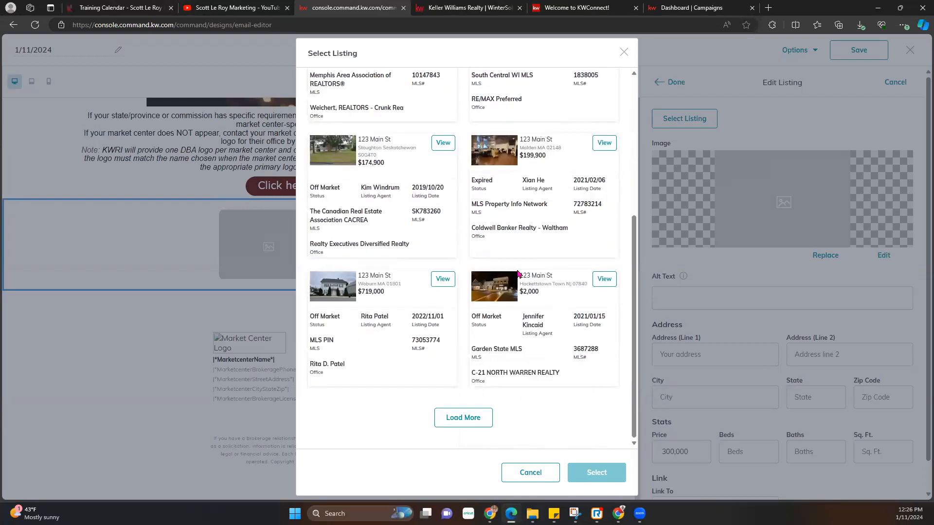
scroll(518, 273, up, 5)
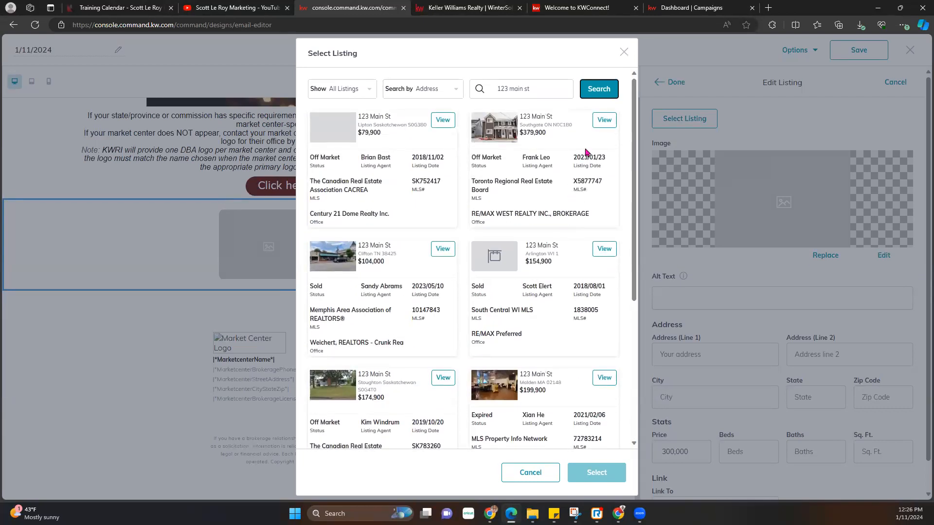
click(604, 120)
click(603, 426)
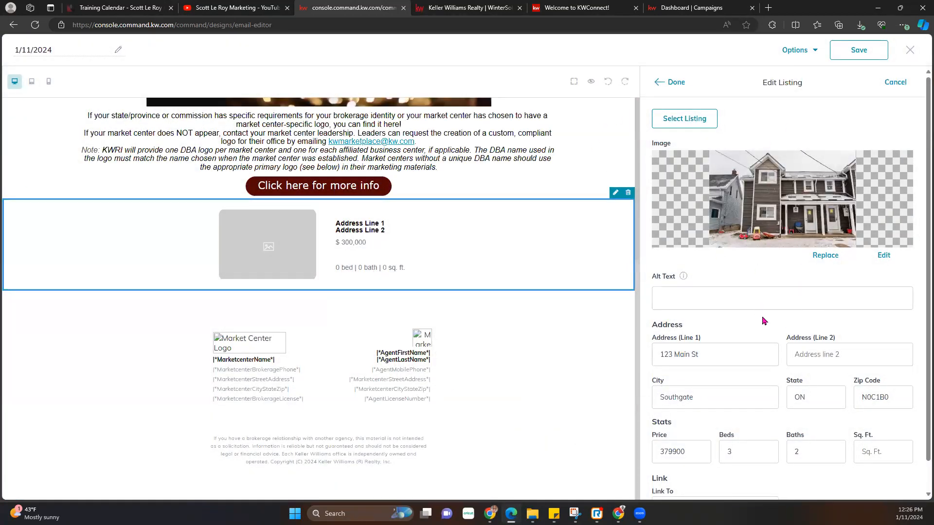
- Fill in the missing 2000 sq. ft. square footage and finish the listing block
scroll(764, 322, down, 1)
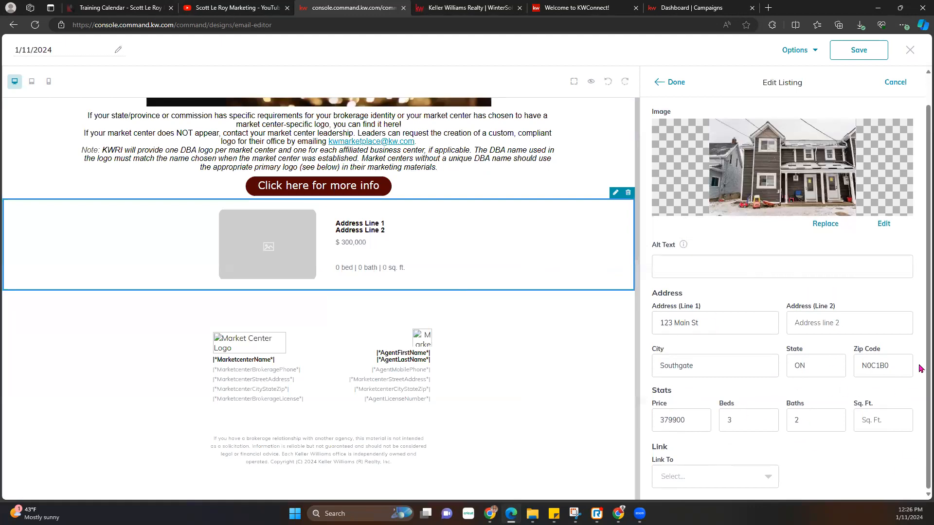
click(746, 477)
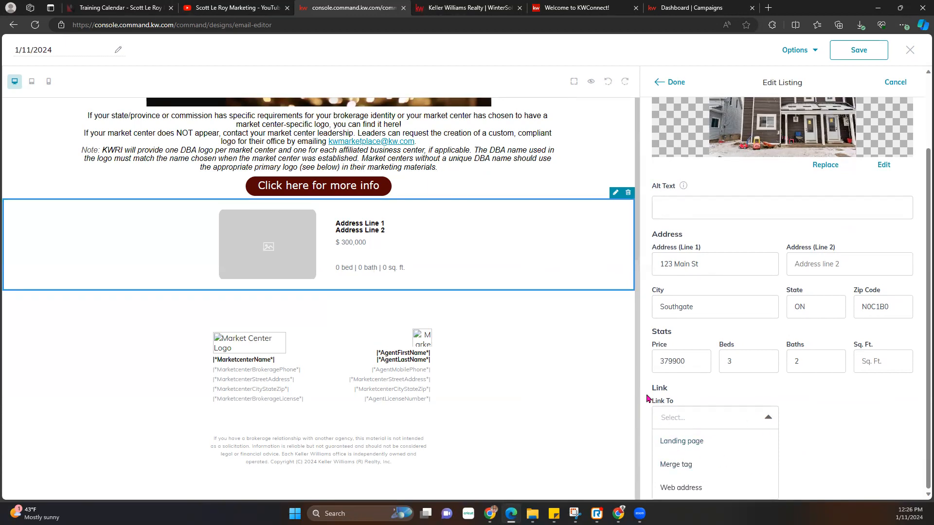
click(668, 84)
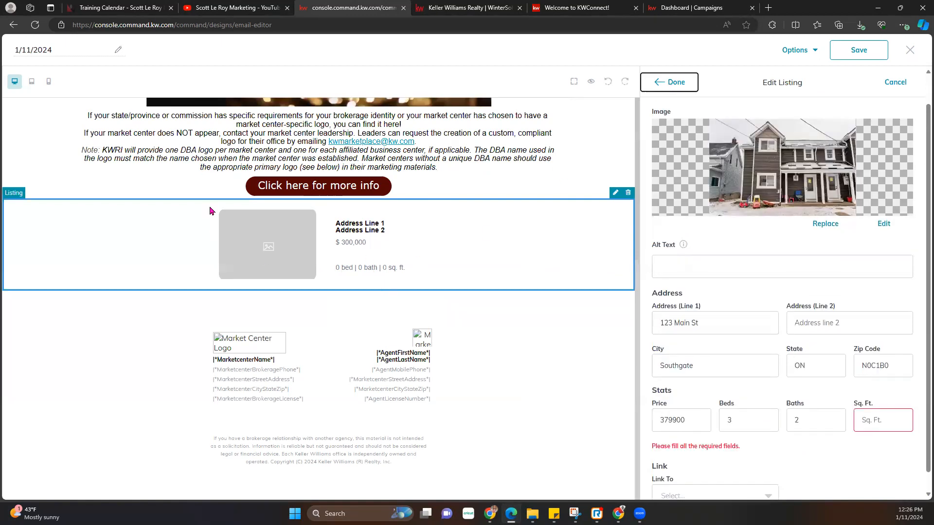
click(890, 420)
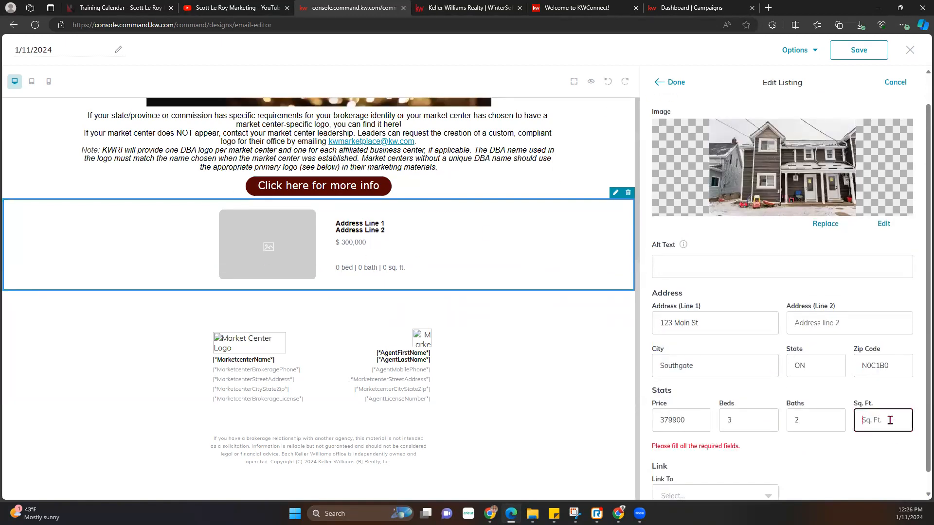
text(2000)
click(676, 82)
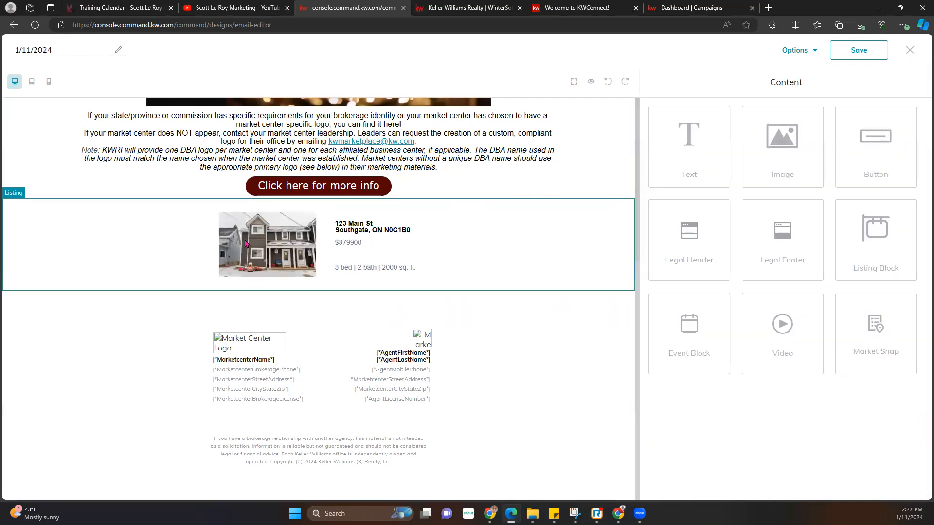
- Add two placeholder listing blocks below the Southgate listing, followed by an event block
drag(880, 213, 360, 330)
drag(872, 245, 375, 275)
scroll(374, 275, down, 3)
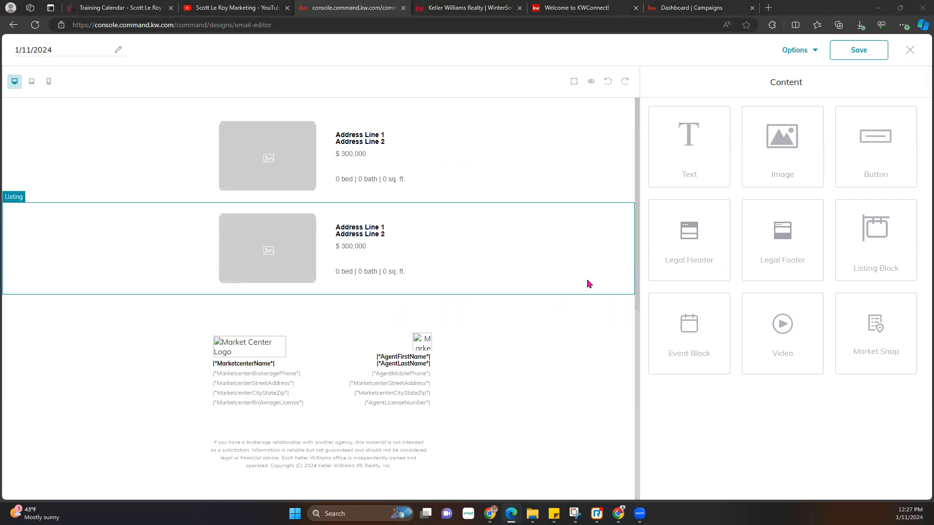
scroll(321, 261, up, 5)
scroll(322, 259, down, 5)
scroll(322, 259, up, 2)
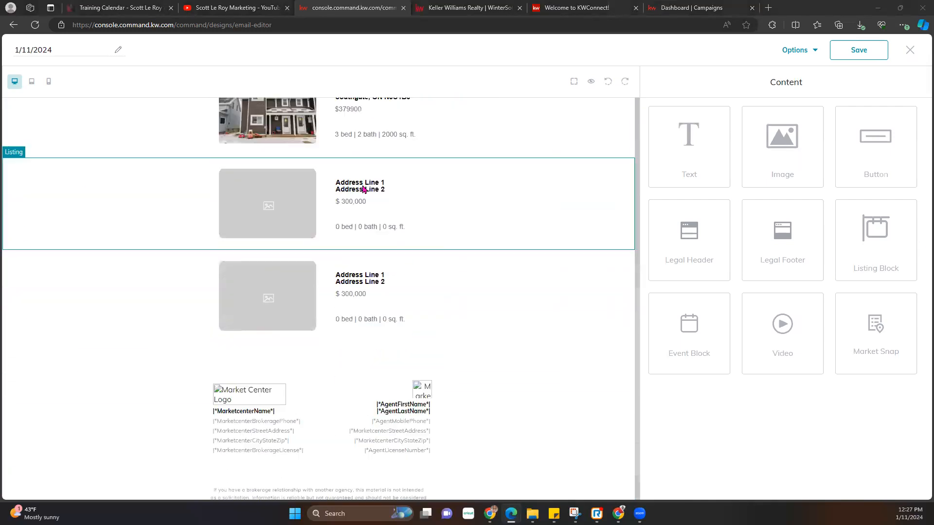
scroll(384, 288, down, 1)
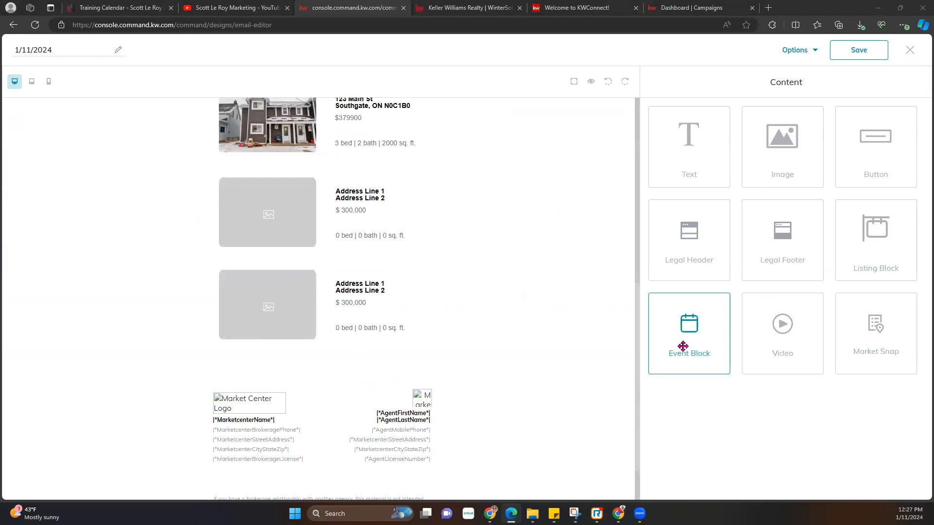
drag(685, 323, 519, 344)
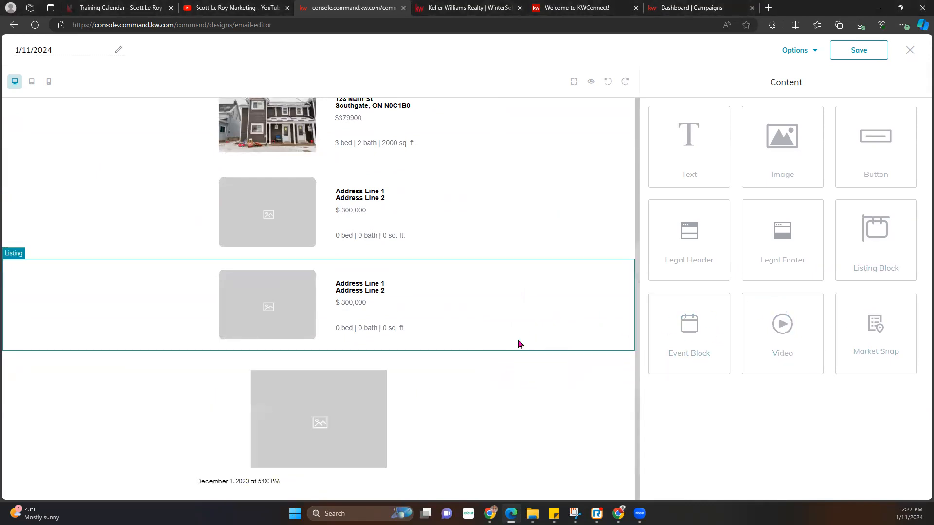
scroll(521, 344, down, 4)
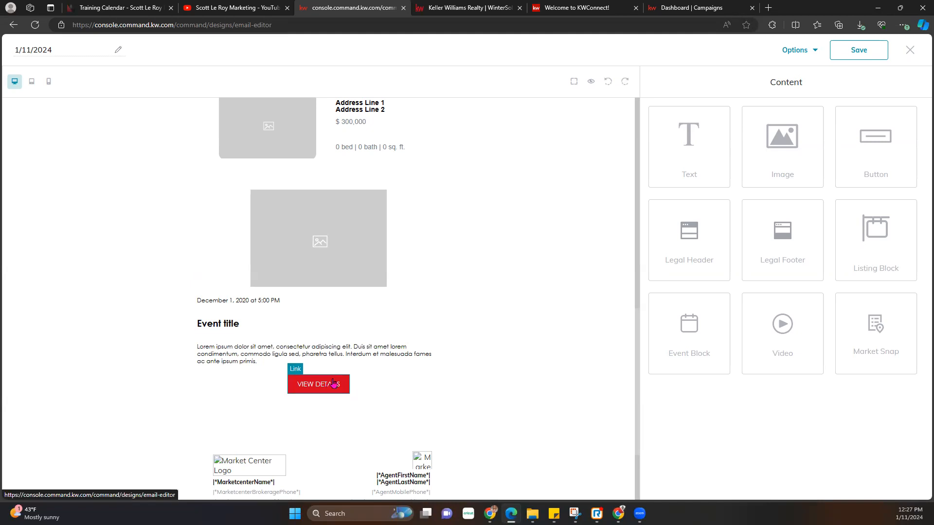
click(370, 214)
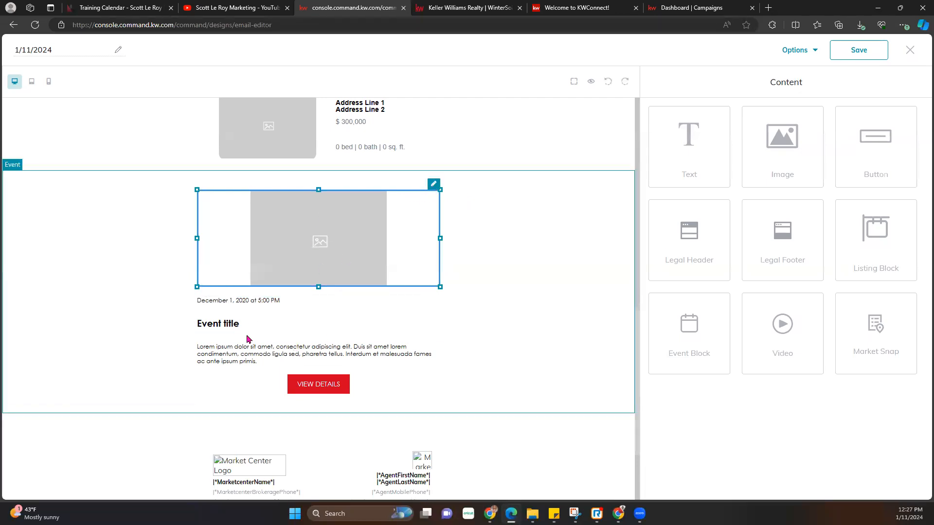
click(591, 215)
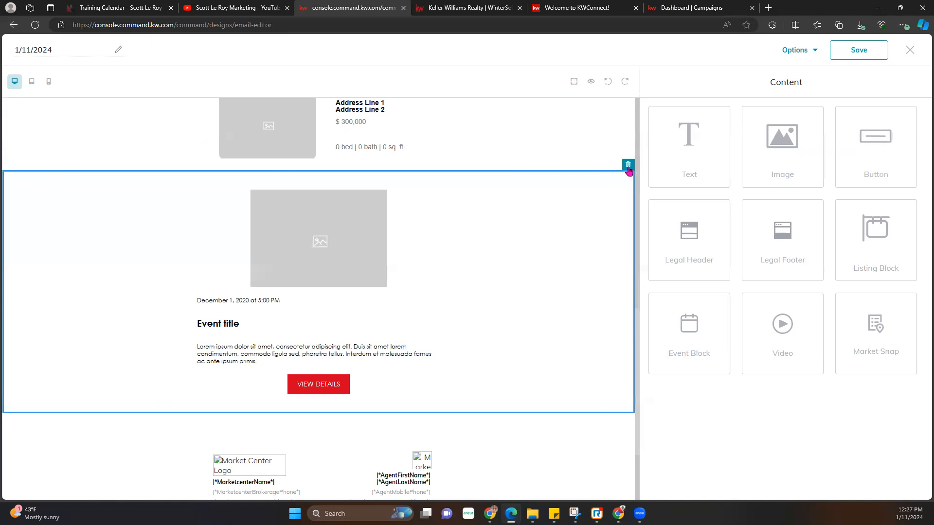
- Swap the event's placeholder image for the FALL giveaway graphic from My Images
click(356, 254)
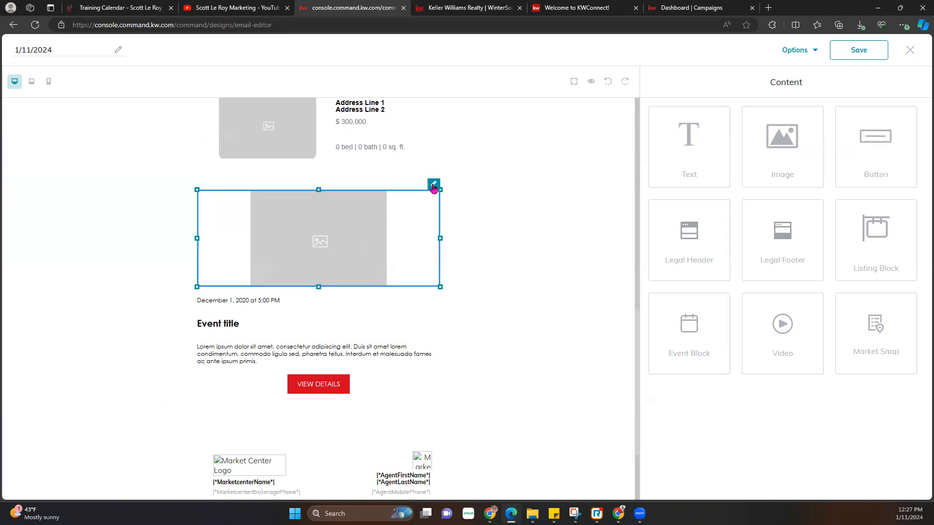
click(433, 184)
click(832, 227)
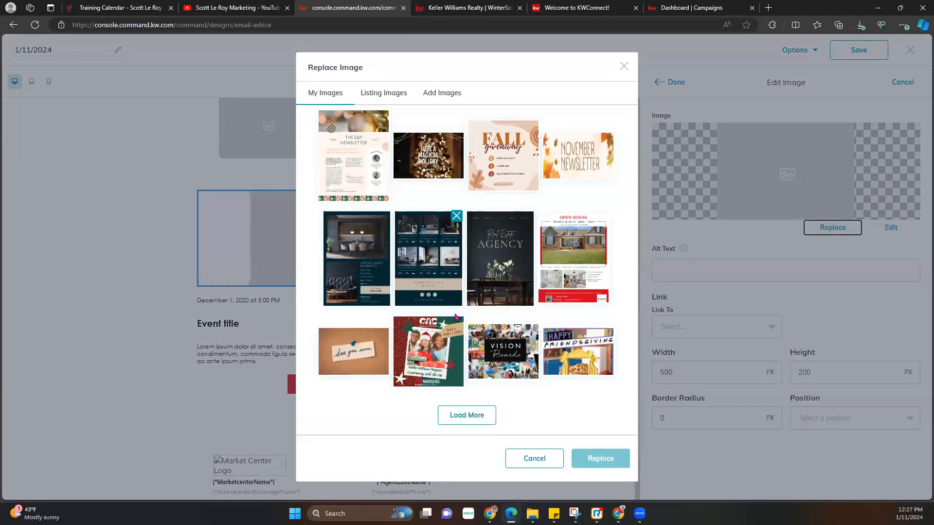
click(521, 165)
click(622, 458)
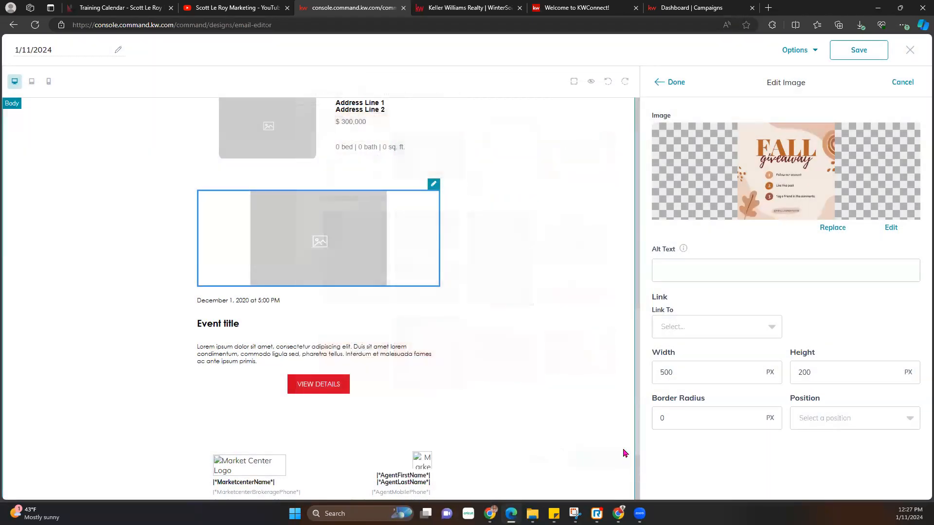
click(686, 331)
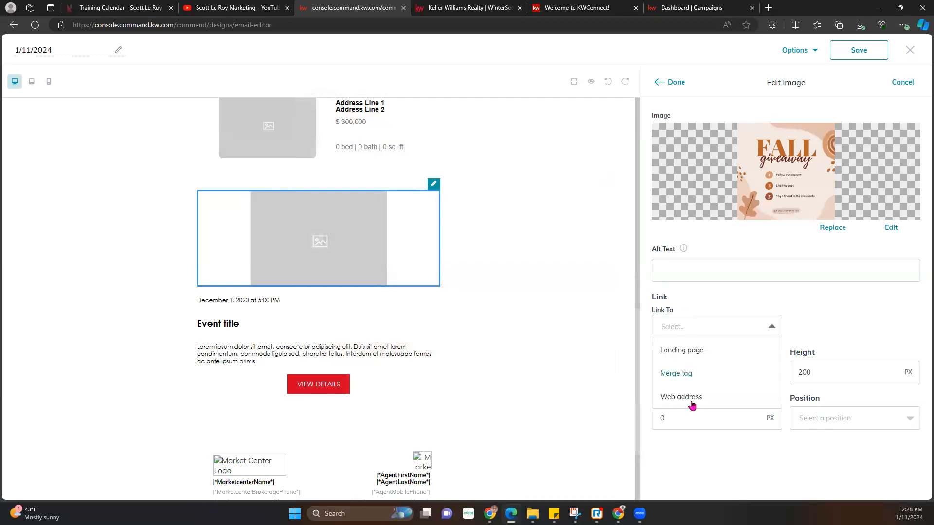
click(866, 327)
click(676, 86)
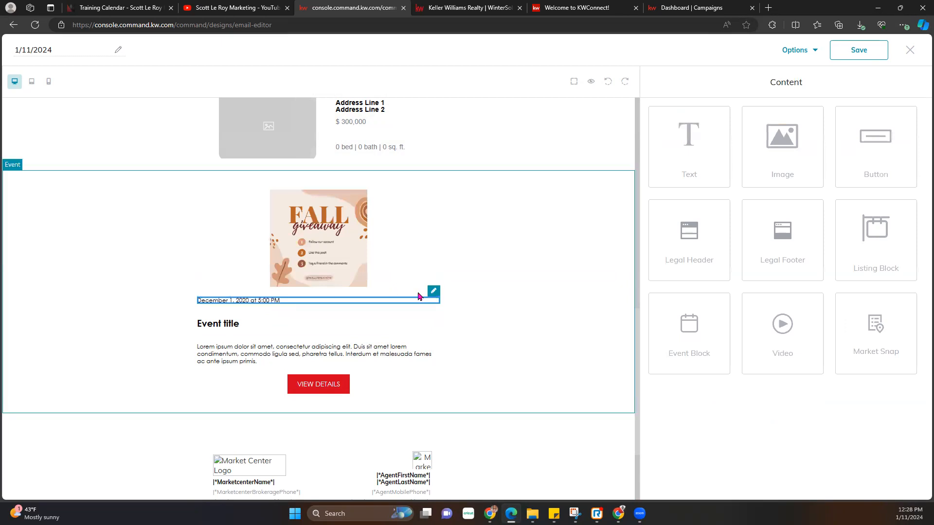
- Change the event date to 'February 3, 2024 at 6:00 PM'
click(434, 294)
triple_click(782, 152)
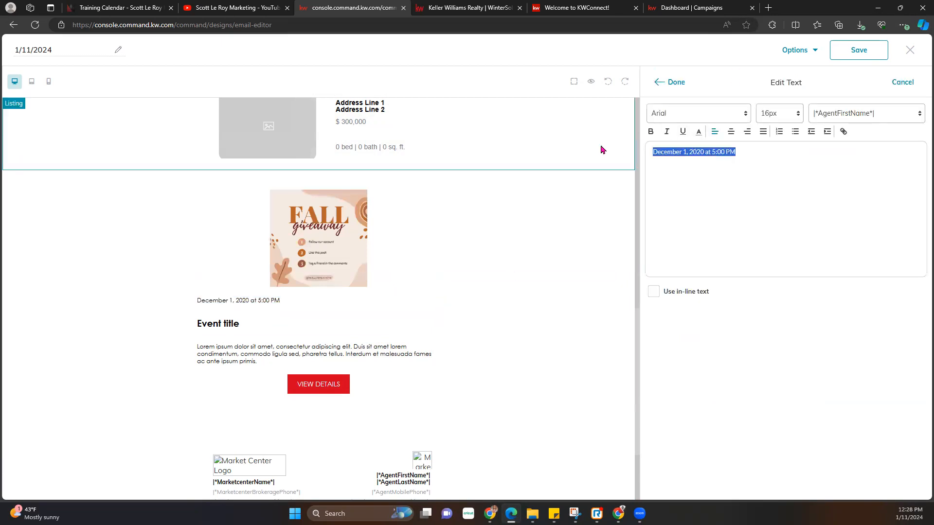
key(BackSpace)
text(Feb)
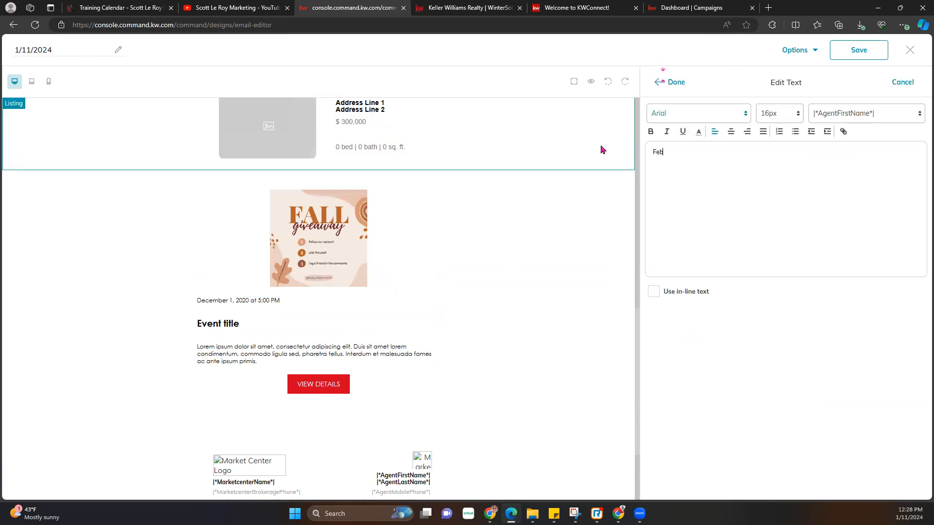
text(ruary 3, 209)
key(BackSpace)
key(BackSpace)
key(BackSpace)
text(24 at)
click(674, 82)
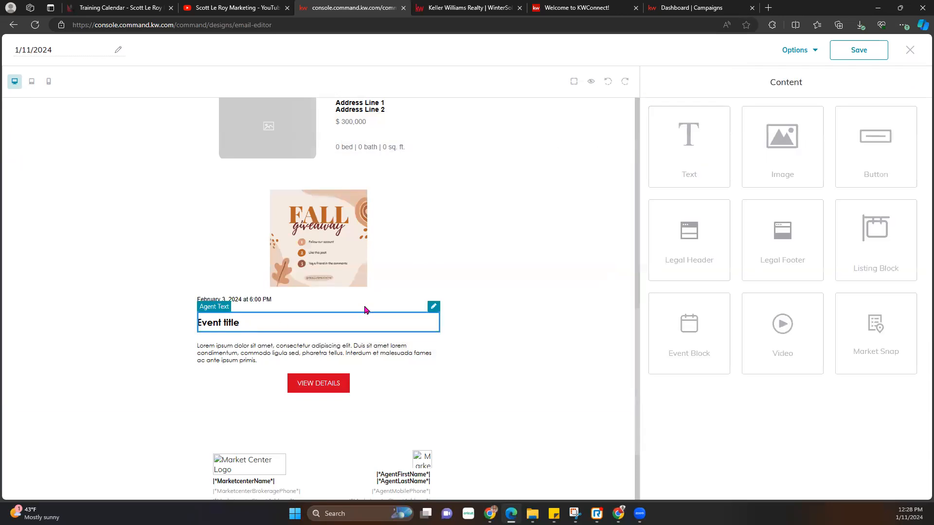
- Retitle the event 'Fall Giveaway'
click(433, 306)
drag(697, 163, 608, 156)
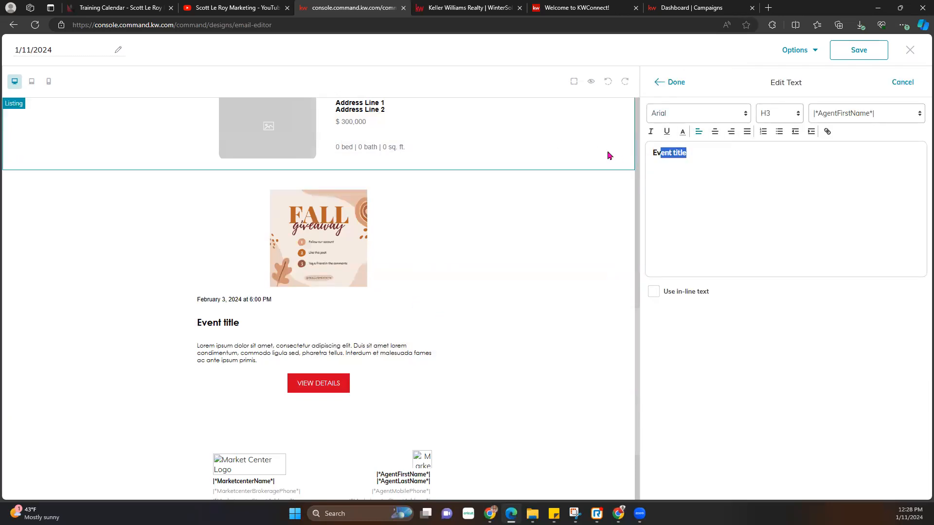
key(BackSpace)
key(BackSpace)
key(BackSpace)
click(676, 83)
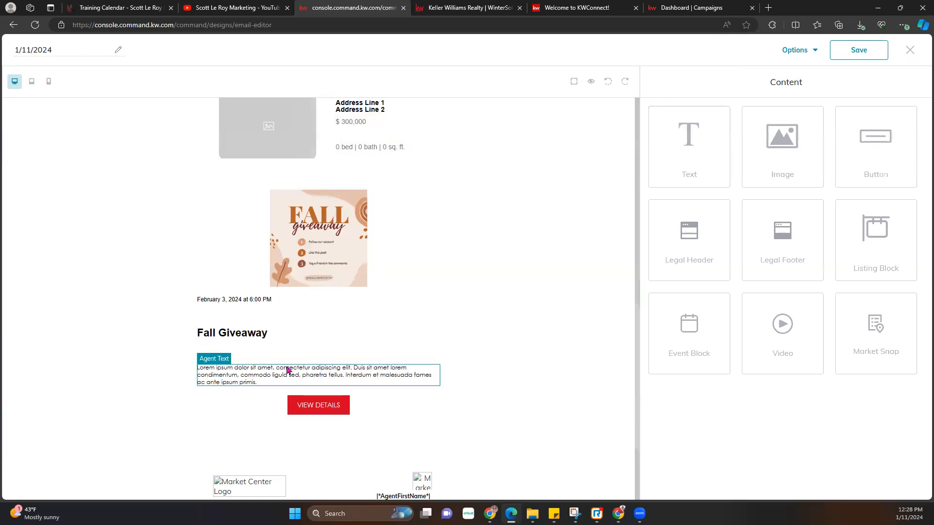
- Edit the event description text into three lines
click(433, 359)
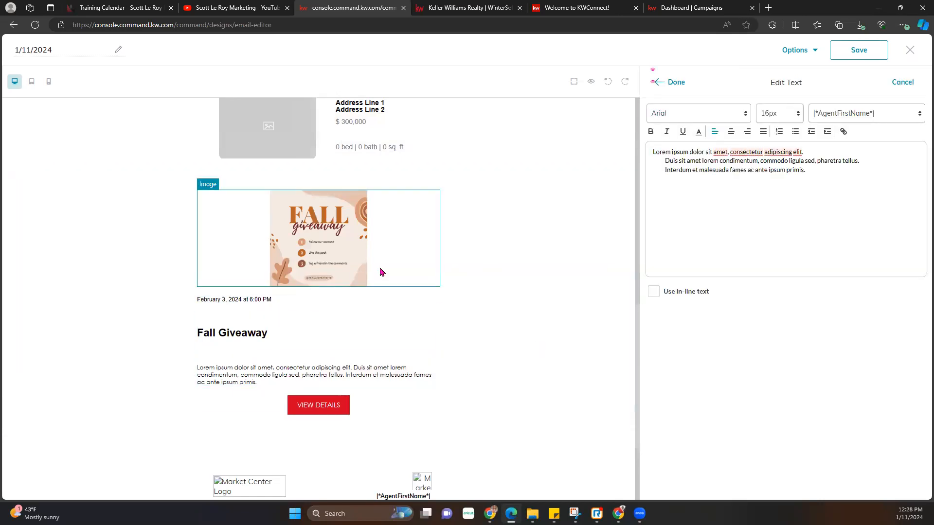
drag(856, 184, 613, 181)
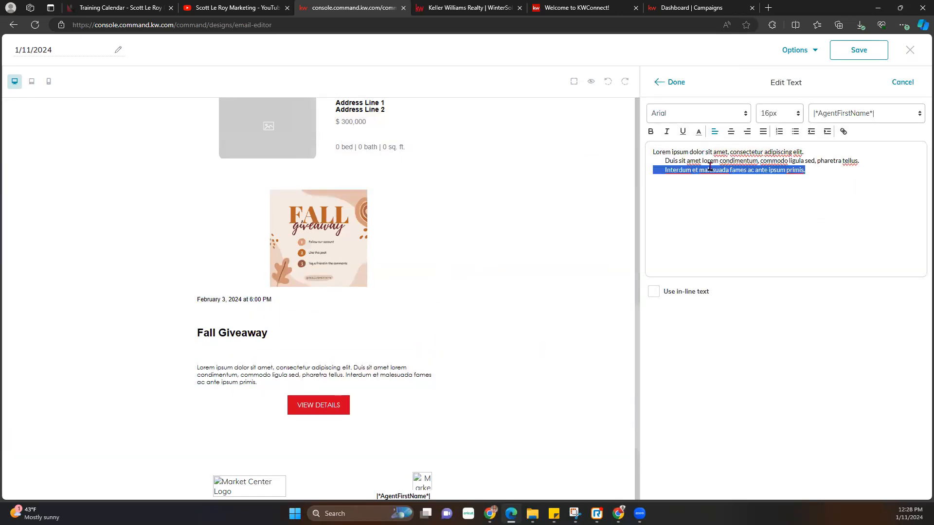
click(672, 83)
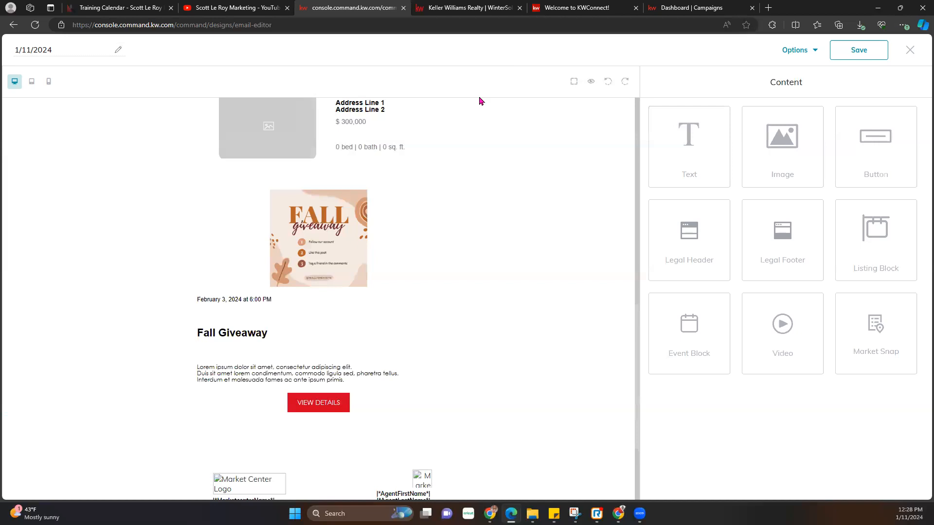
scroll(446, 299, down, 2)
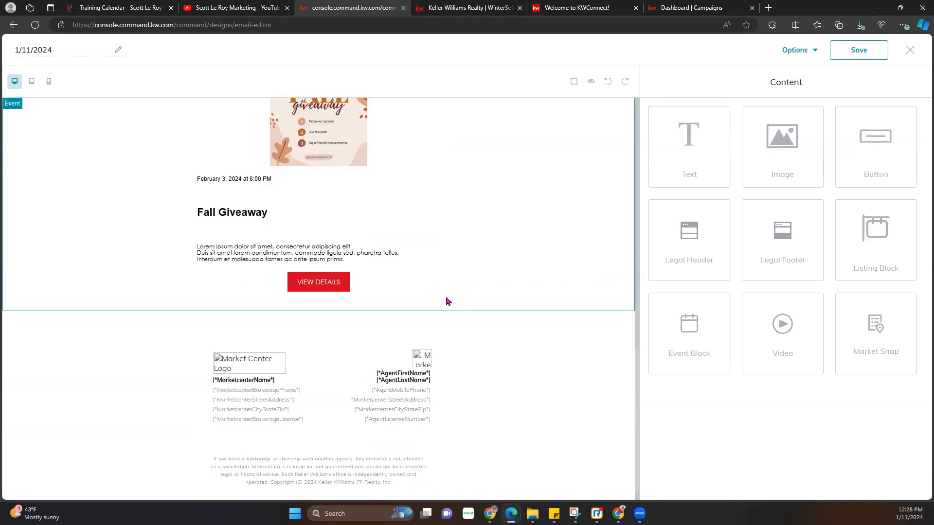
click(316, 287)
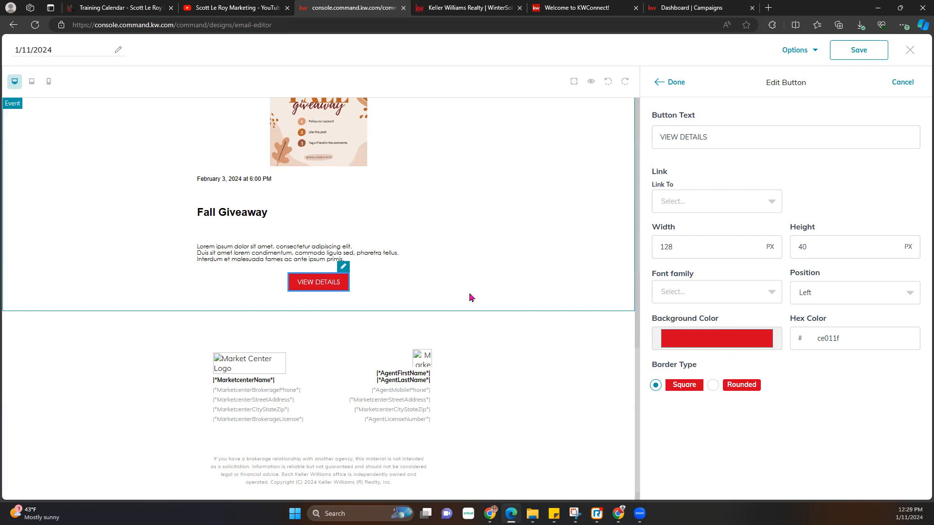
scroll(469, 293, up, 5)
scroll(300, 224, up, 5)
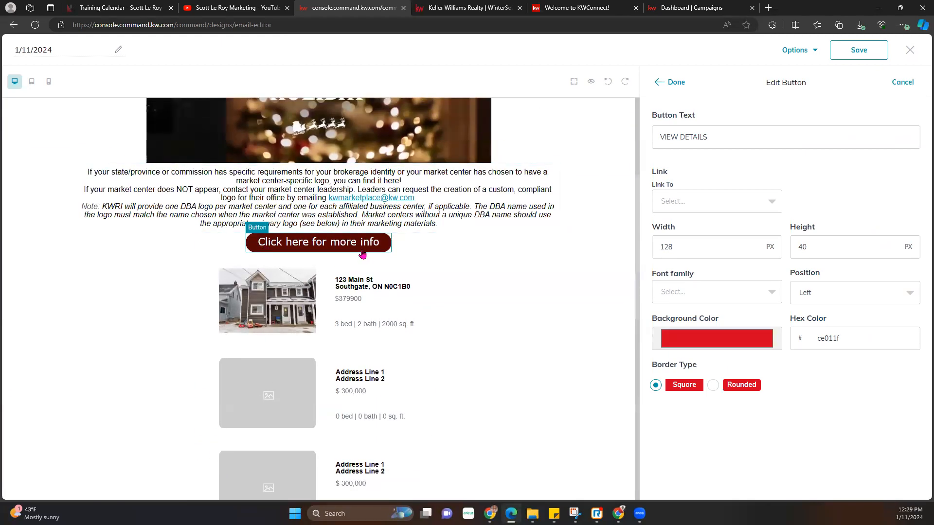
scroll(355, 394, down, 10)
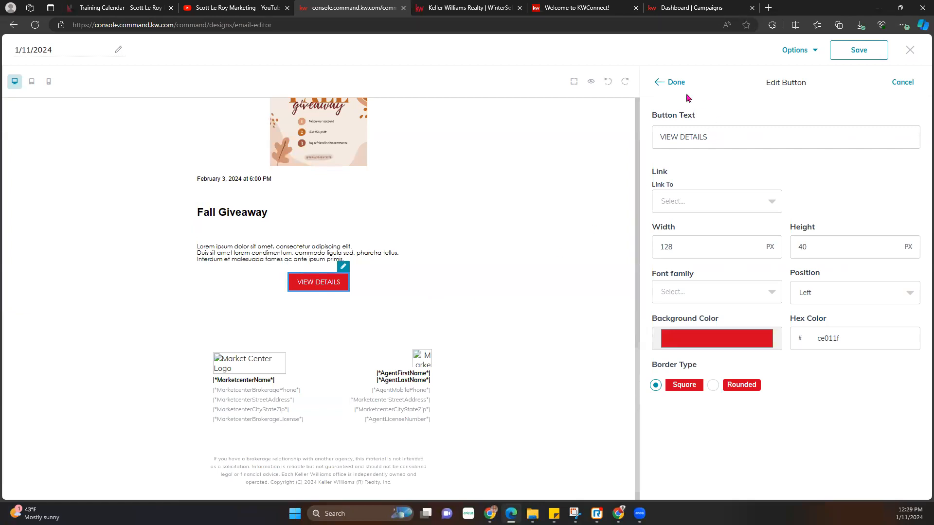
click(676, 83)
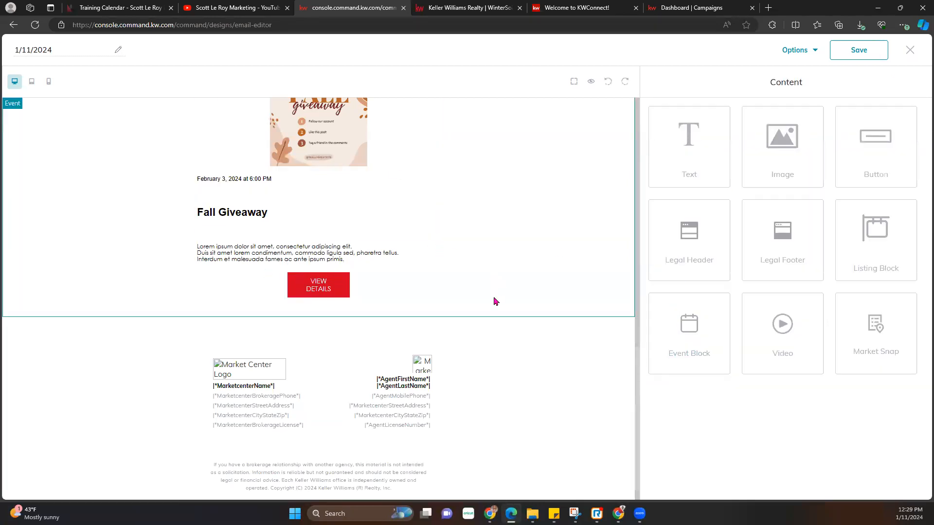
- Place a video block below the Fall Giveaway event, then go to the YouTube videos page
drag(782, 323, 455, 325)
scroll(454, 344, down, 4)
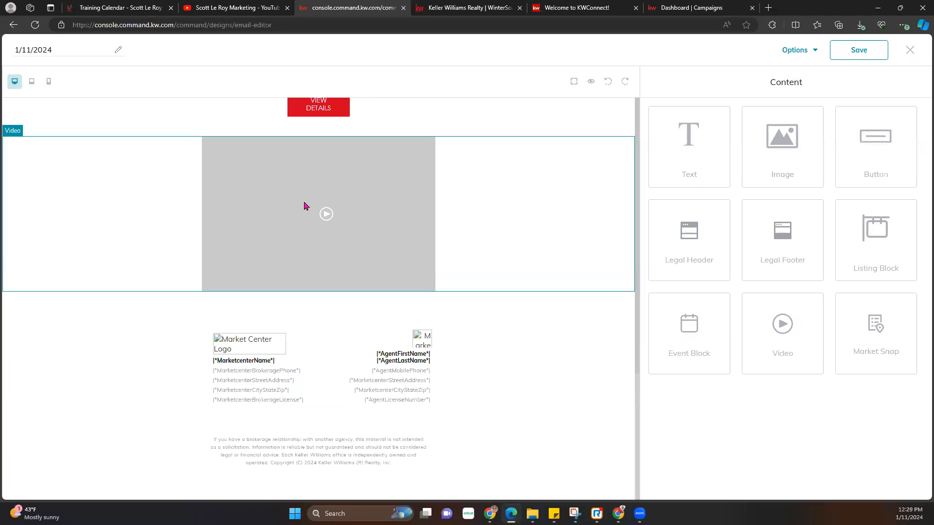
click(247, 8)
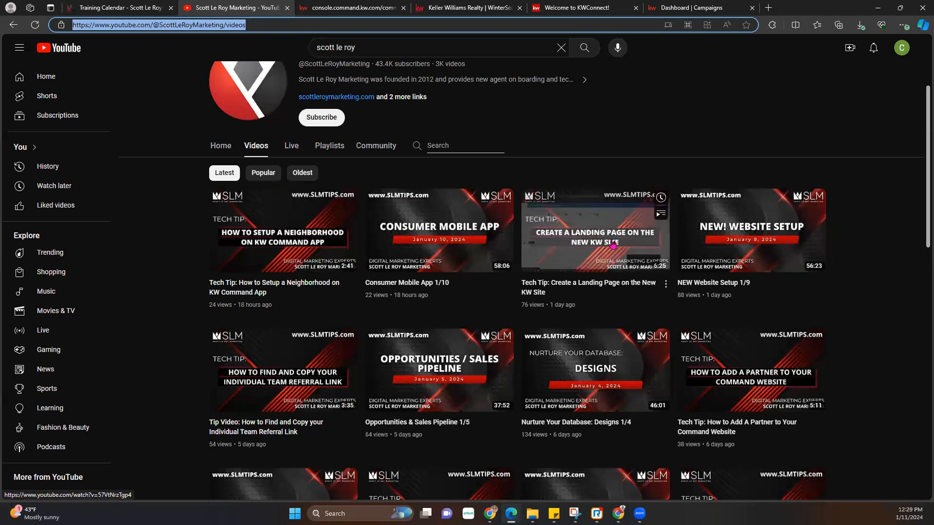
- Open the 'Tech Tip: Create a Landing Page on the New KW Site' YouTube video and copy its URL
click(440, 257)
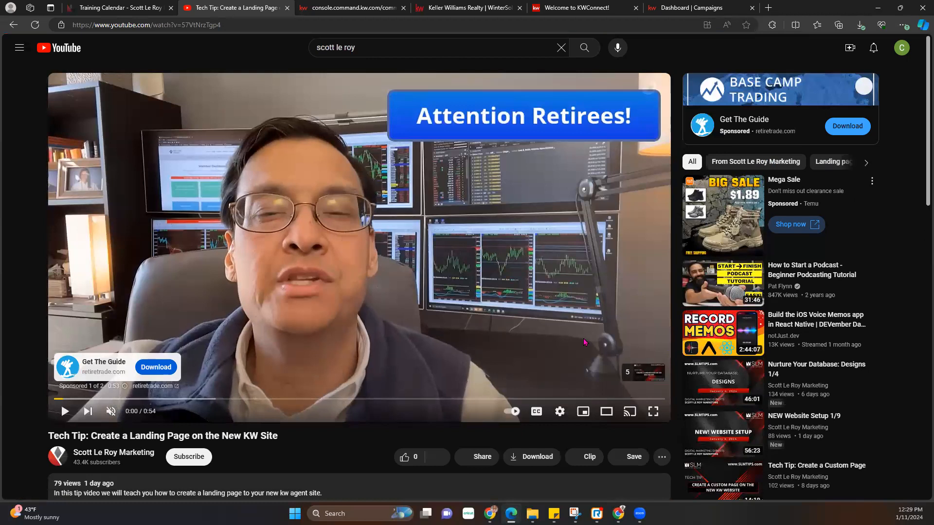
click(248, 25)
key(ctrl+c)
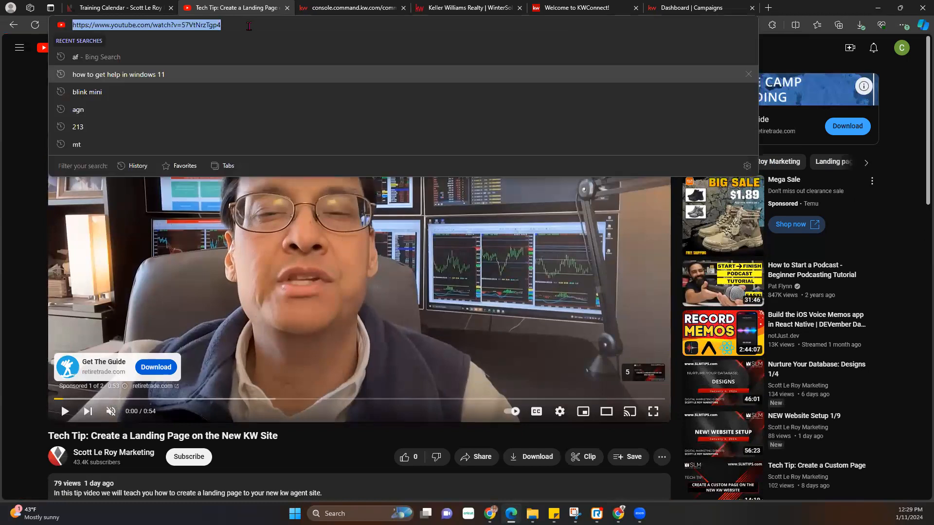
click(344, 10)
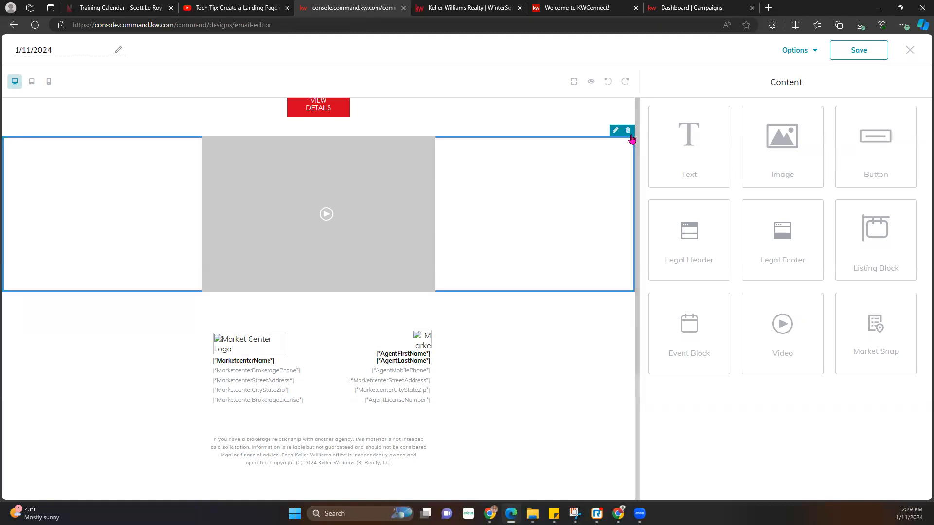
- Set the video block's URL to the landing-page tech tip link with the 'see you soon' image as thumbnail
click(616, 131)
click(741, 140)
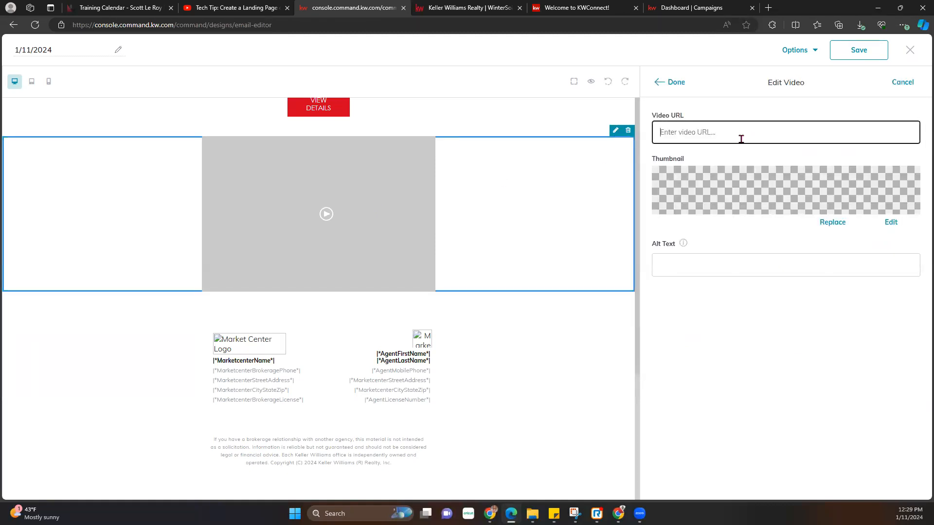
key(ctrl+v)
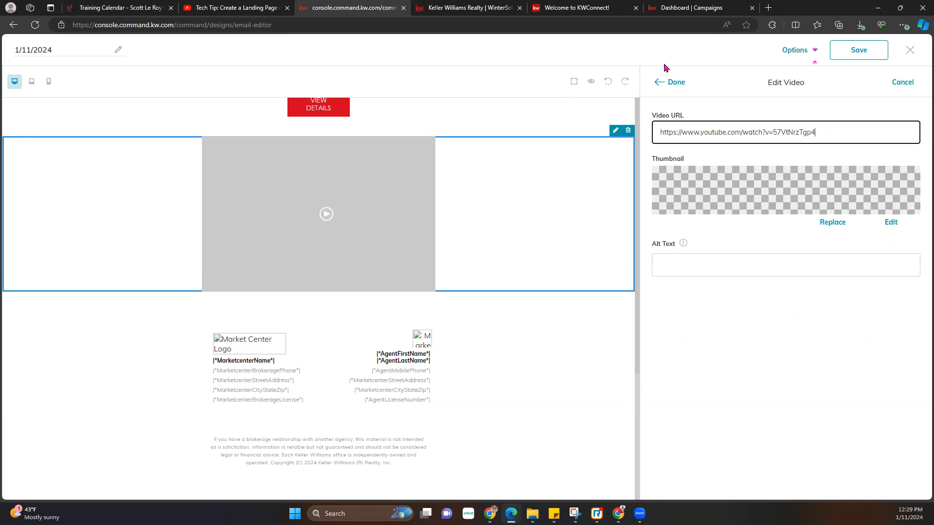
click(837, 223)
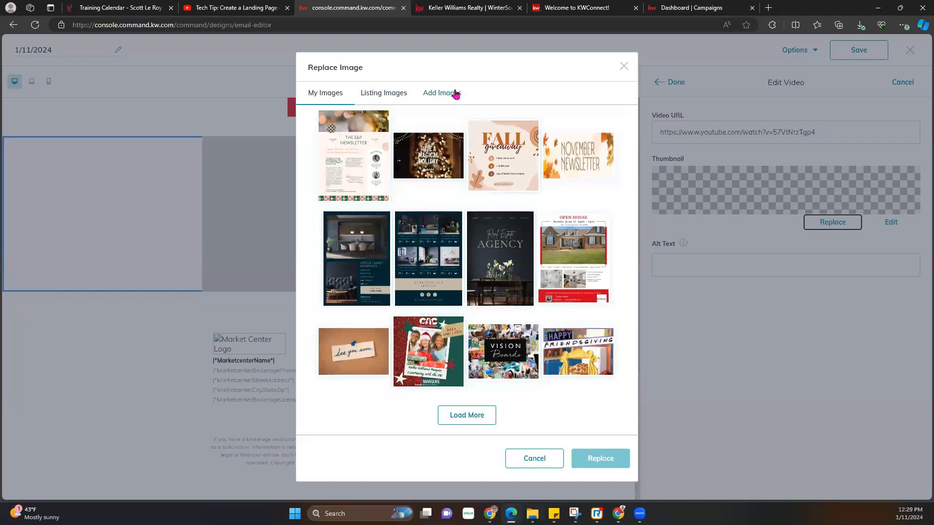
click(365, 359)
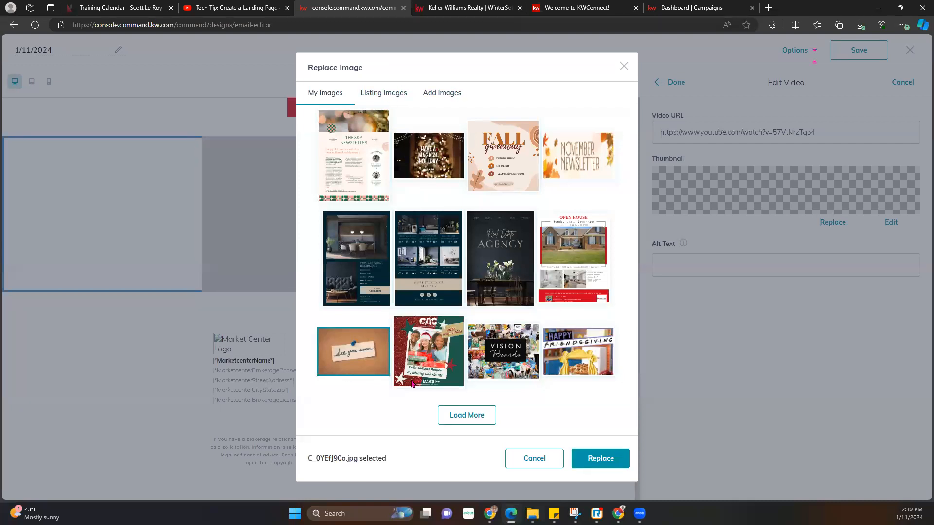
click(598, 457)
click(676, 82)
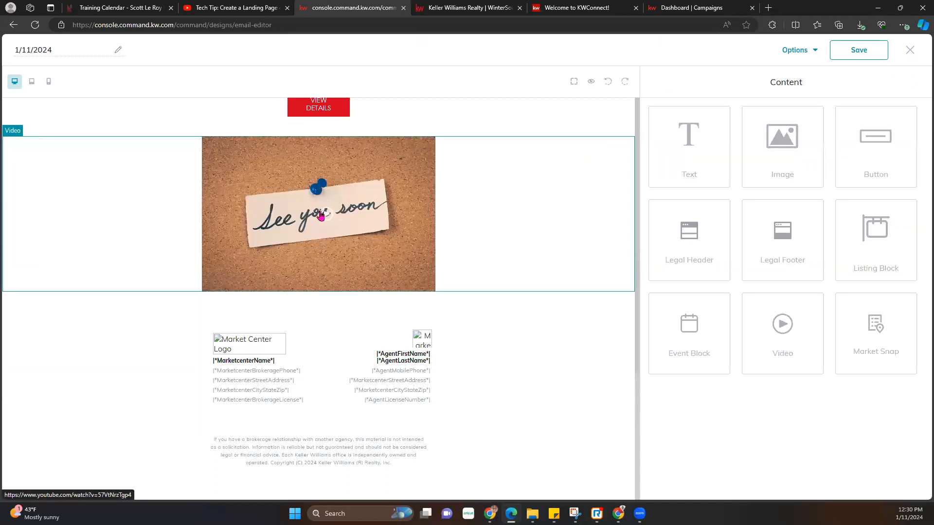
- Preview the email and scroll past the Fall Giveaway event, 'see you soon' thumbnail and footer
click(591, 83)
scroll(364, 325, down, 10)
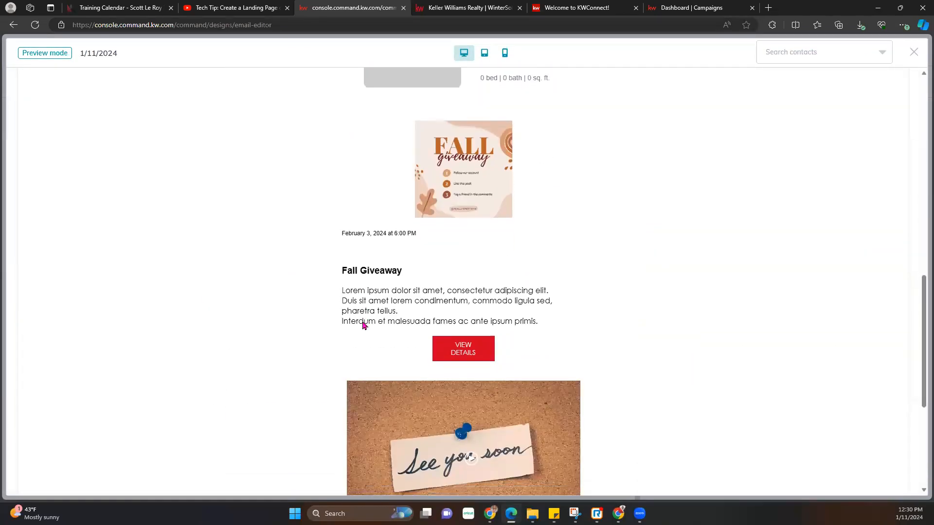
scroll(365, 323, down, 5)
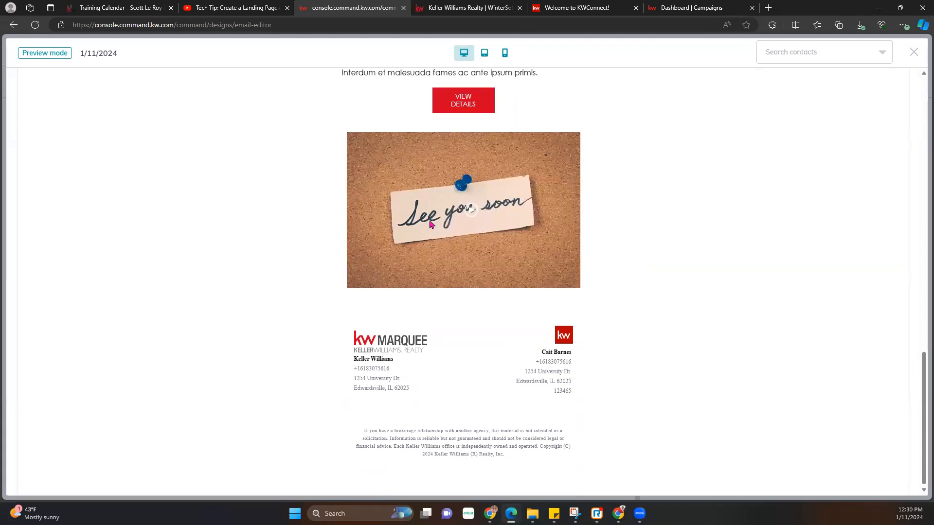
scroll(433, 228, up, 5)
scroll(440, 265, down, 5)
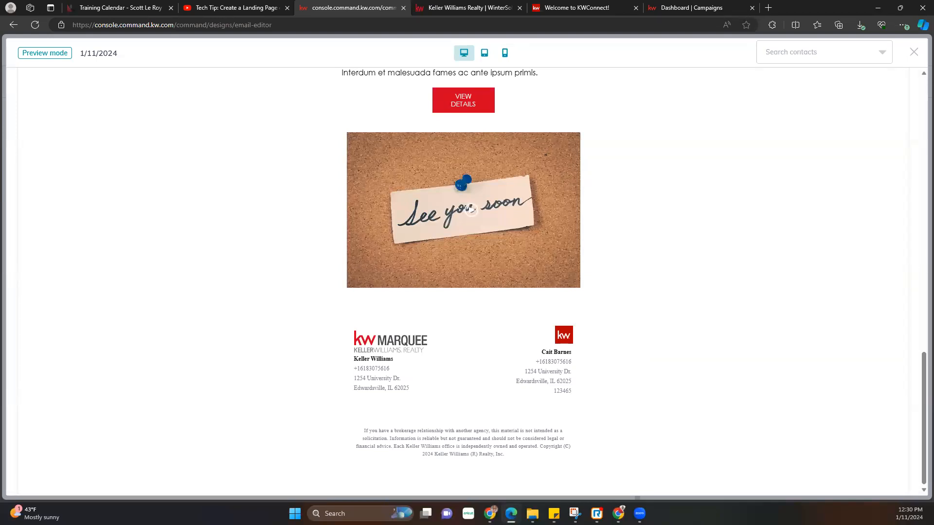
- Close the email preview to return to editing the design
click(914, 52)
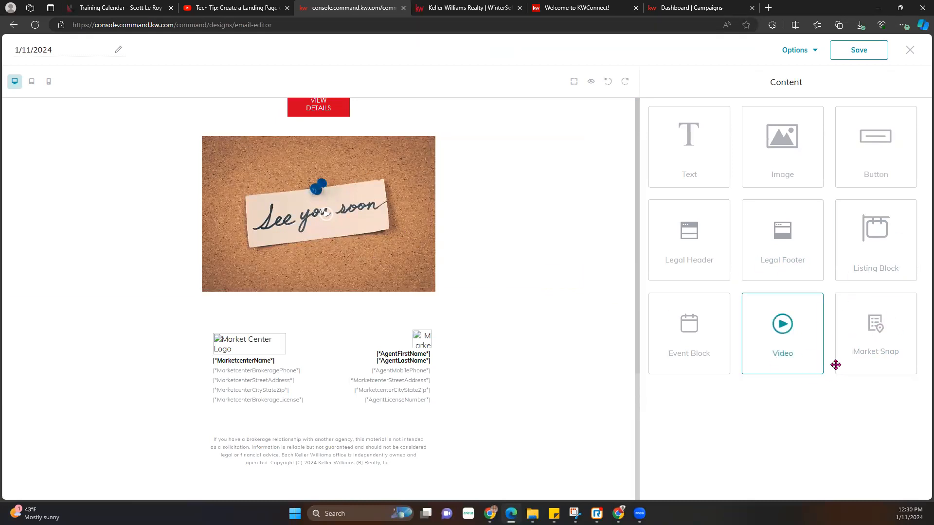
- Add a Neighborhood Trends market snap block below the 'See you soon' image, open its settings, and switch to the training calendar
drag(879, 326, 448, 329)
scroll(525, 399, down, 4)
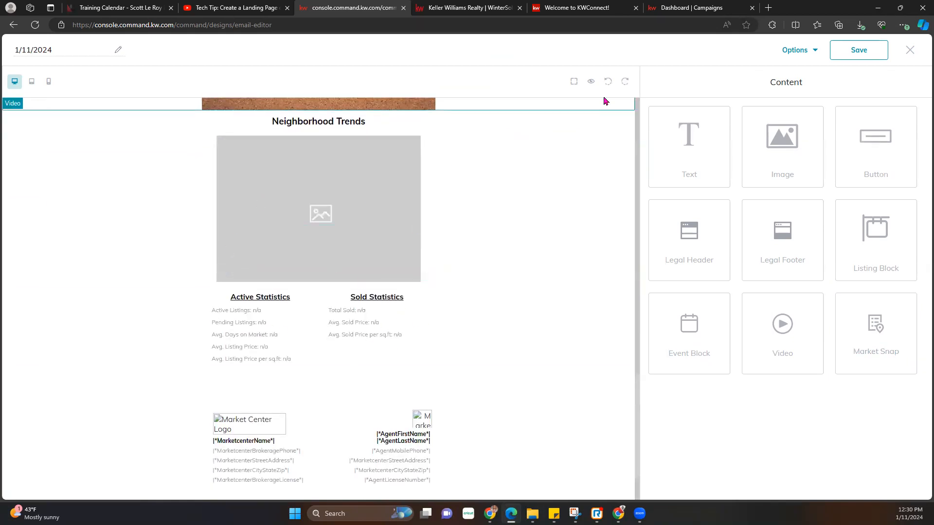
click(548, 170)
click(615, 107)
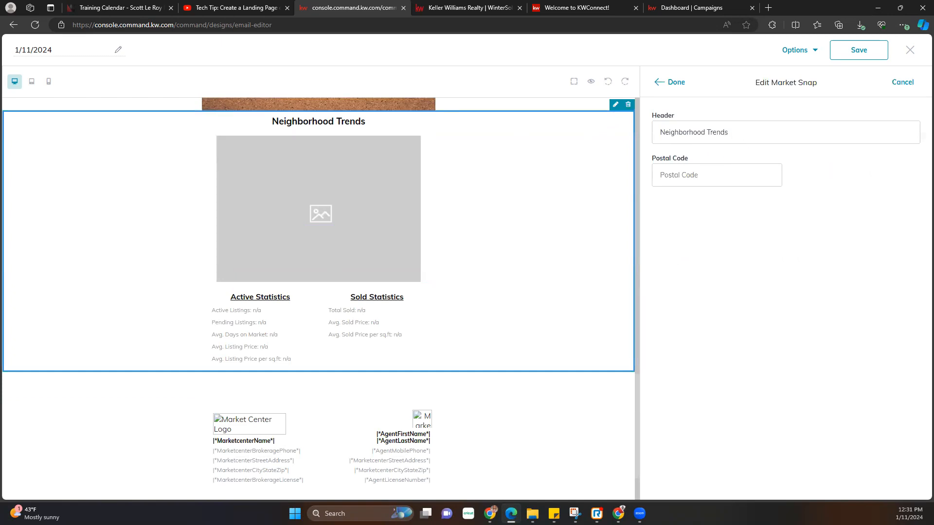
click(124, 7)
scroll(171, 350, down, 10)
- Copy the office ZIP code 32801 from the training calendar page footer and return to the email editor
scroll(171, 351, down, 15)
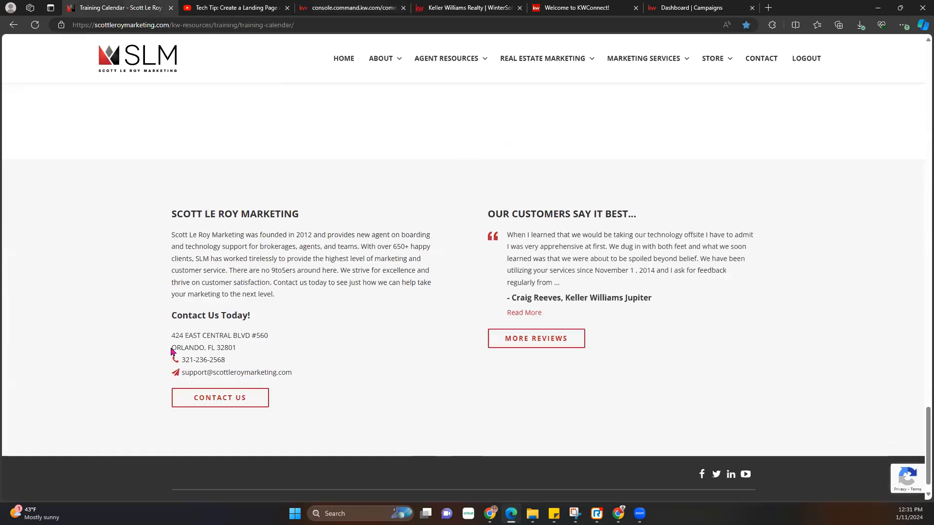
double_click(227, 327)
key(ctrl+c)
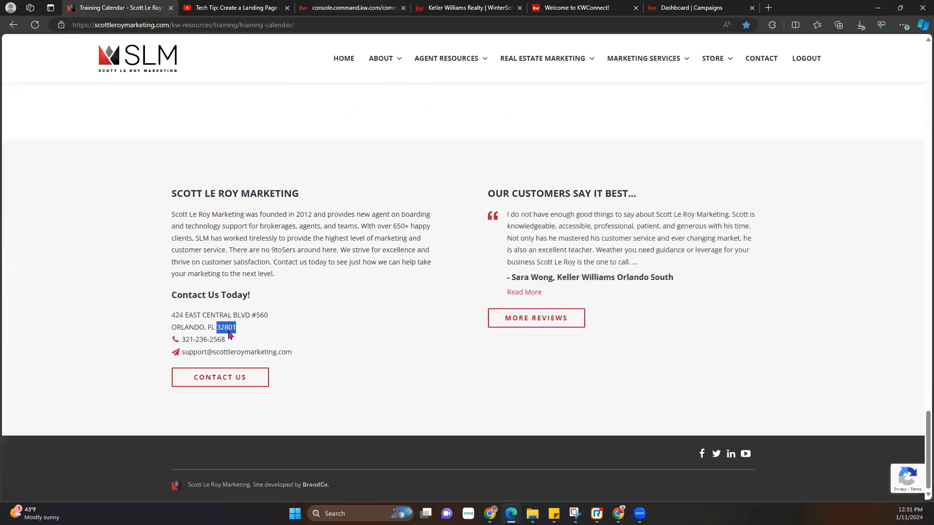
mouse_move(576, 56)
click(217, 6)
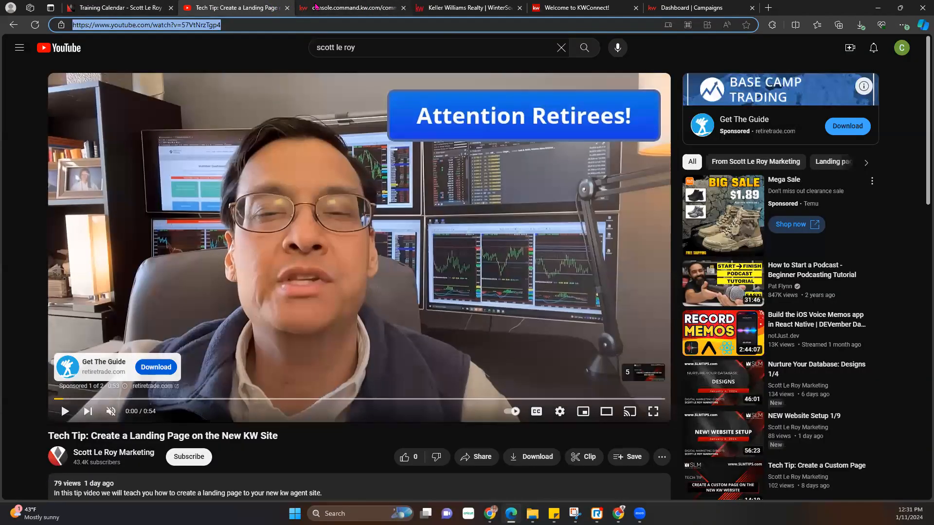
click(355, 7)
- Paste postal code 32801 into the market snap and pick Bel Air as the neighborhood
click(722, 181)
key(ctrl+v)
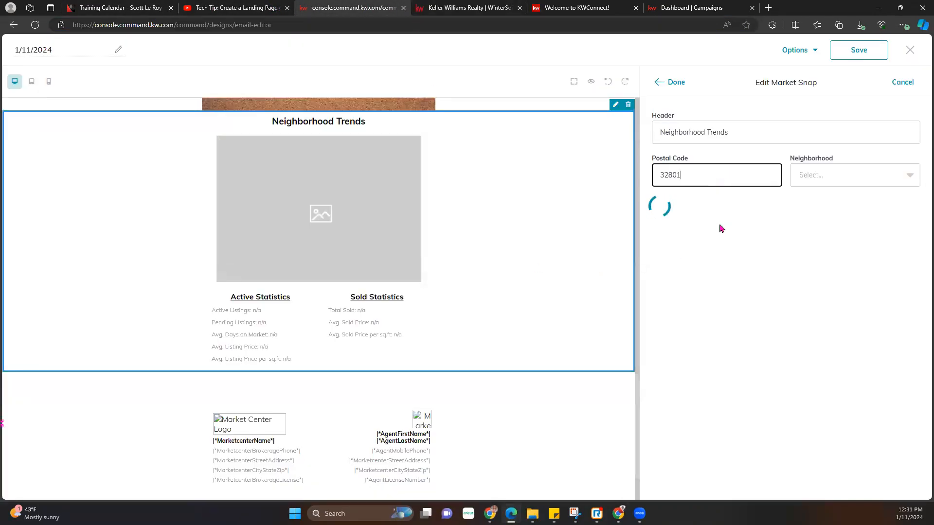
click(830, 176)
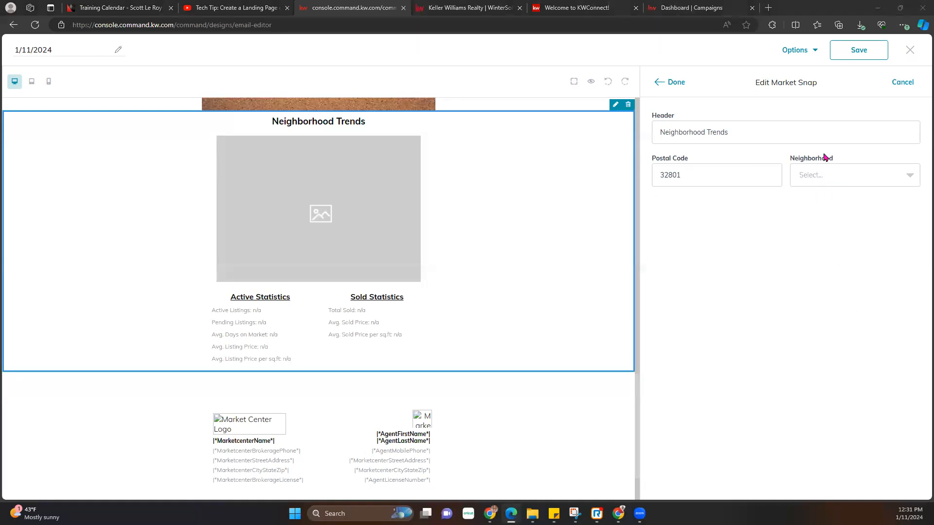
click(827, 179)
scroll(840, 311, down, 4)
scroll(831, 304, down, 1)
scroll(828, 273, up, 1)
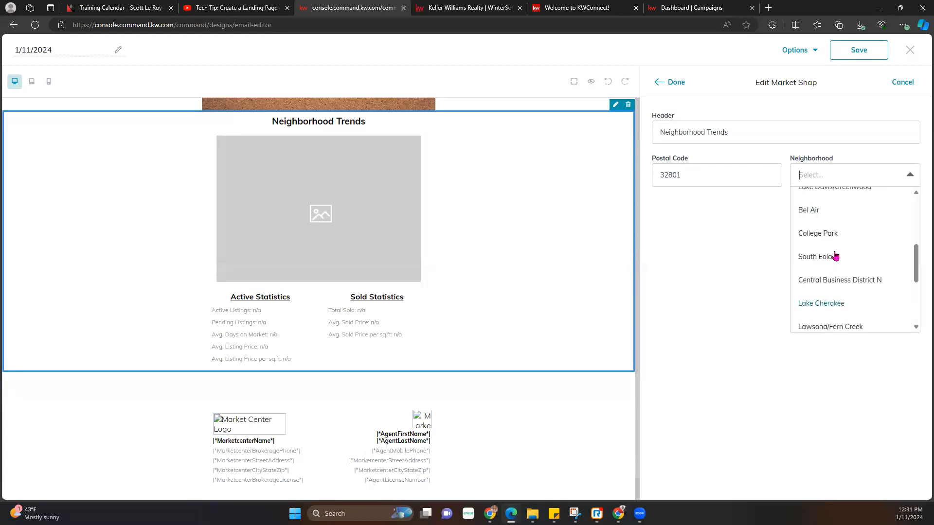
click(817, 209)
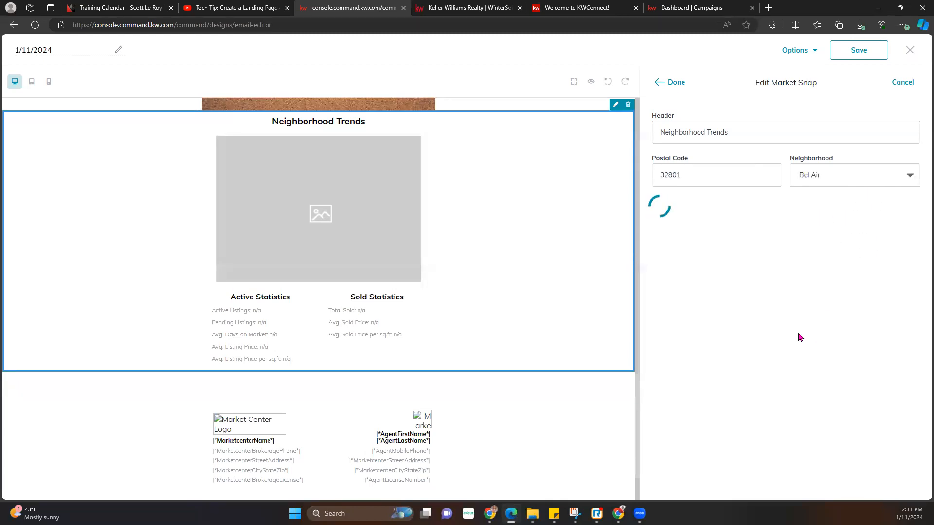
click(671, 82)
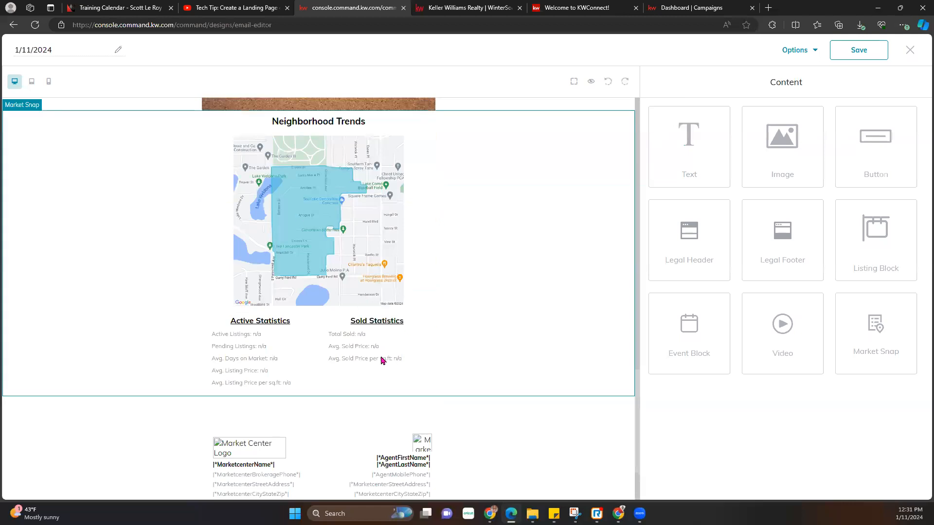
scroll(381, 360, down, 2)
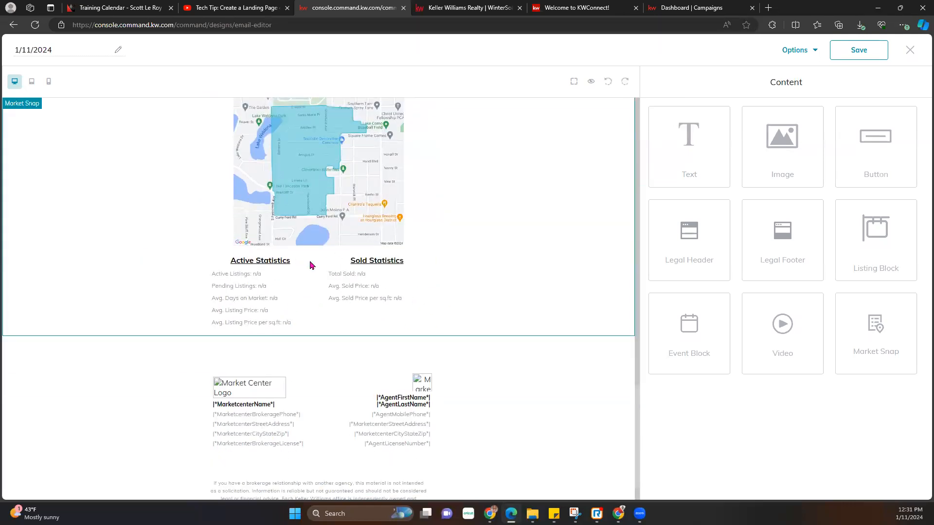
scroll(330, 244, up, 3)
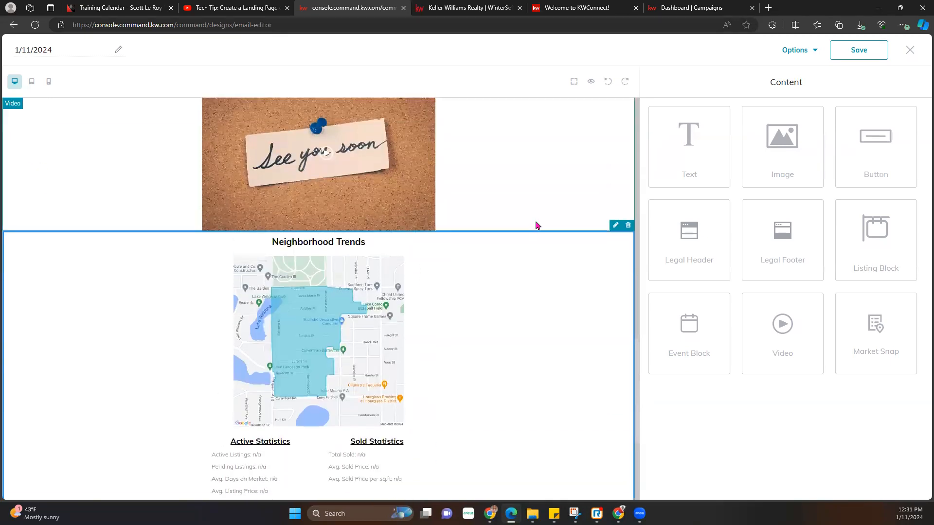
- Change the market snap neighborhood to Lake Cherokee
click(615, 225)
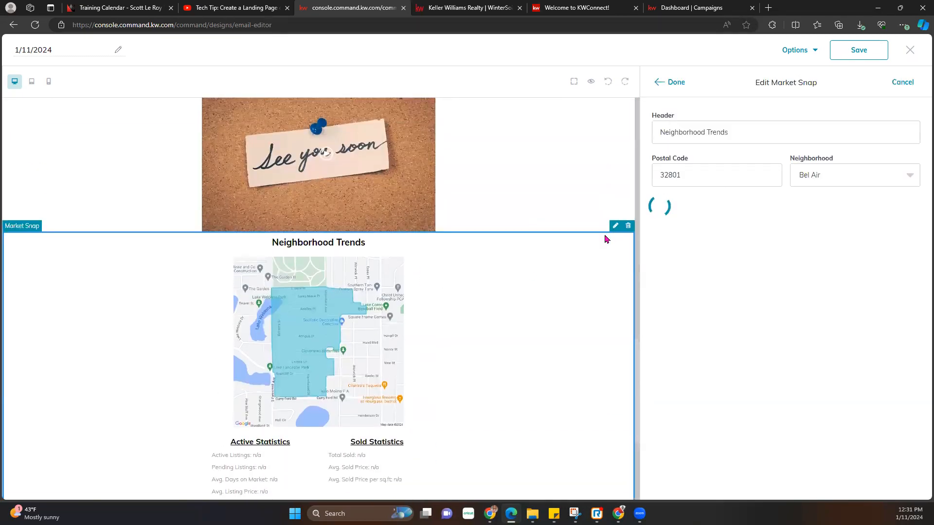
click(880, 181)
scroll(849, 265, down, 2)
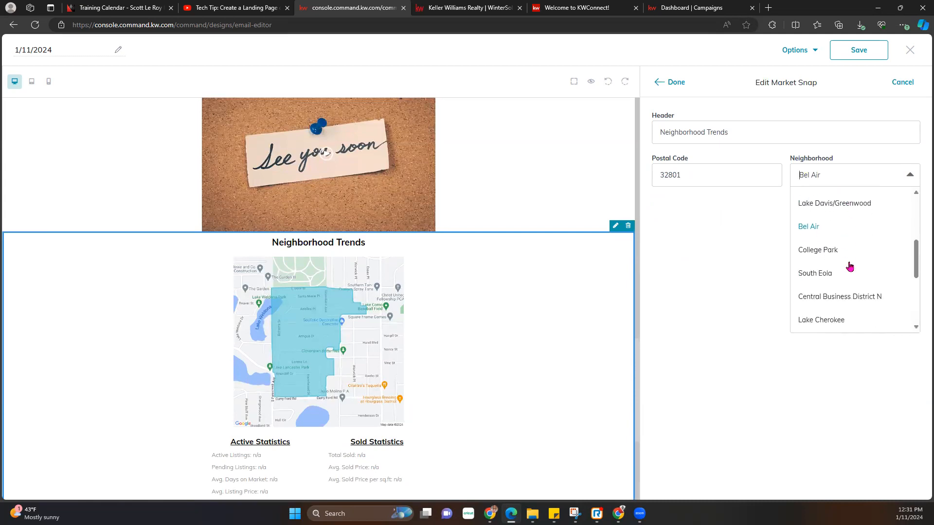
click(827, 320)
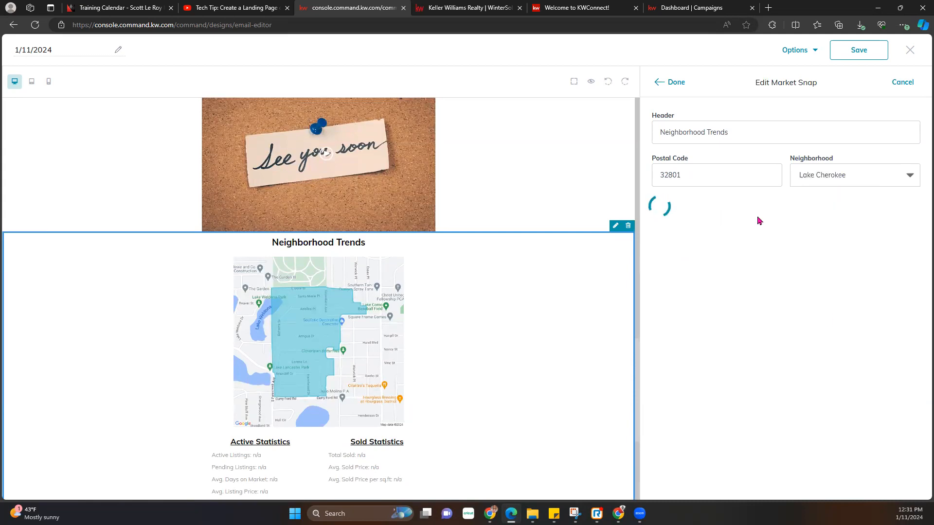
click(675, 83)
scroll(471, 350, down, 4)
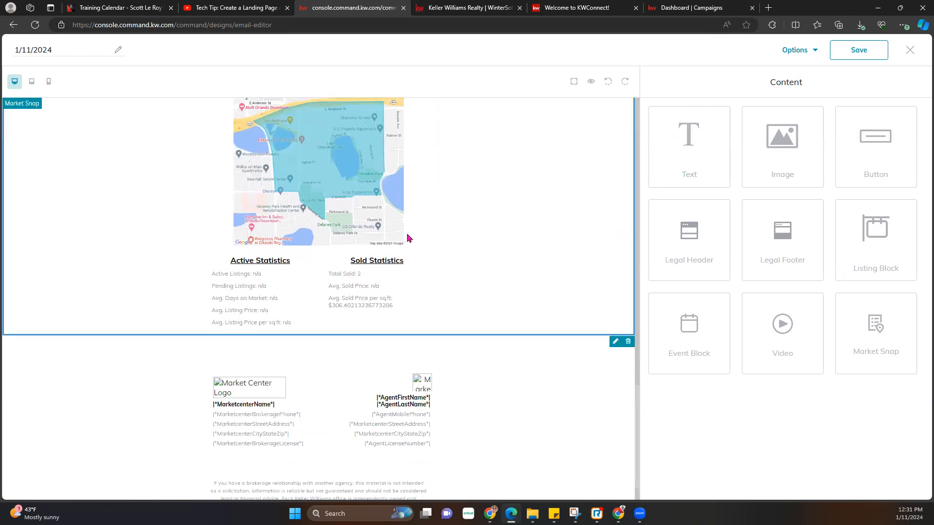
scroll(409, 238, up, 3)
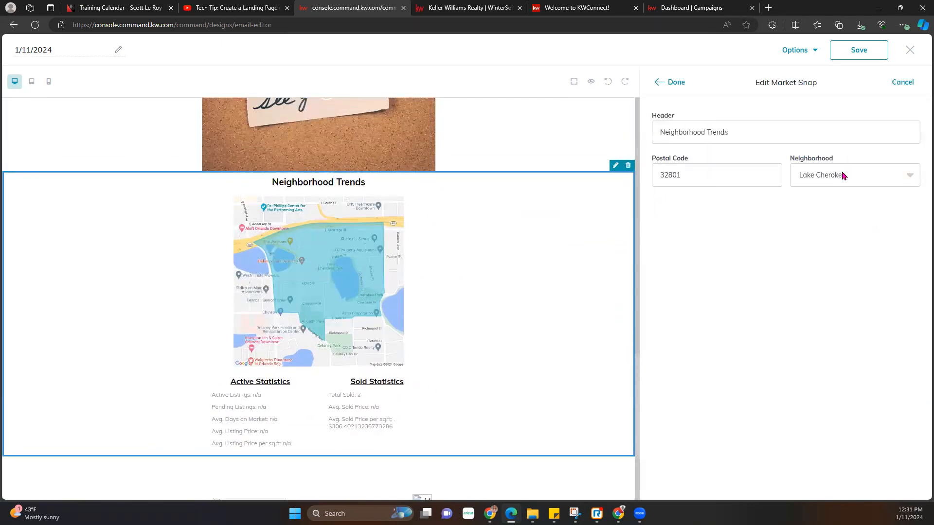
- Switch the market snap neighborhood to Lake Davis/Greenwood and apply it
click(844, 177)
scroll(849, 244, up, 1)
click(849, 218)
click(676, 82)
scroll(514, 272, down, 4)
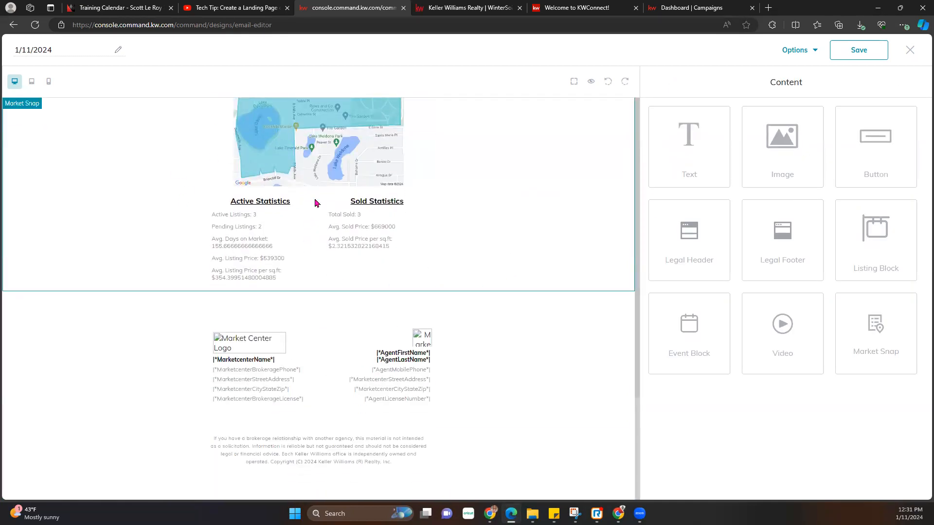
scroll(475, 183, up, 3)
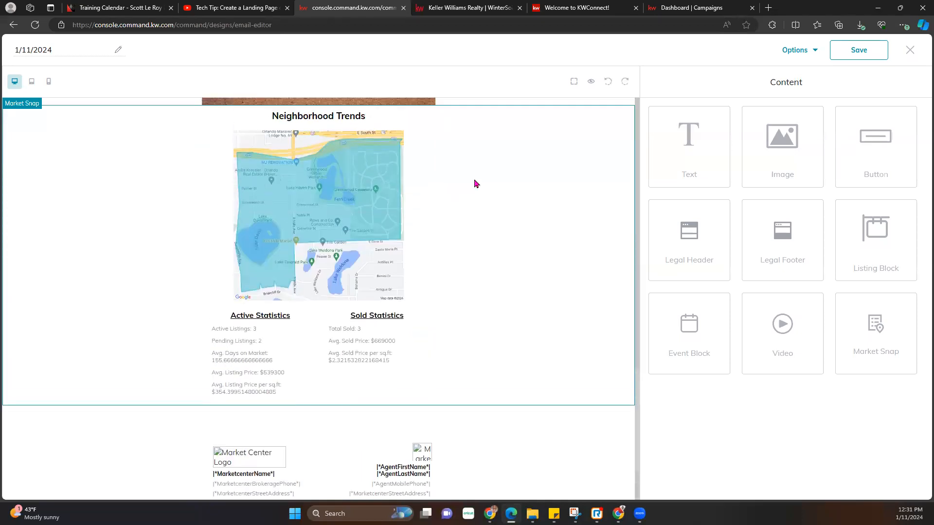
click(615, 106)
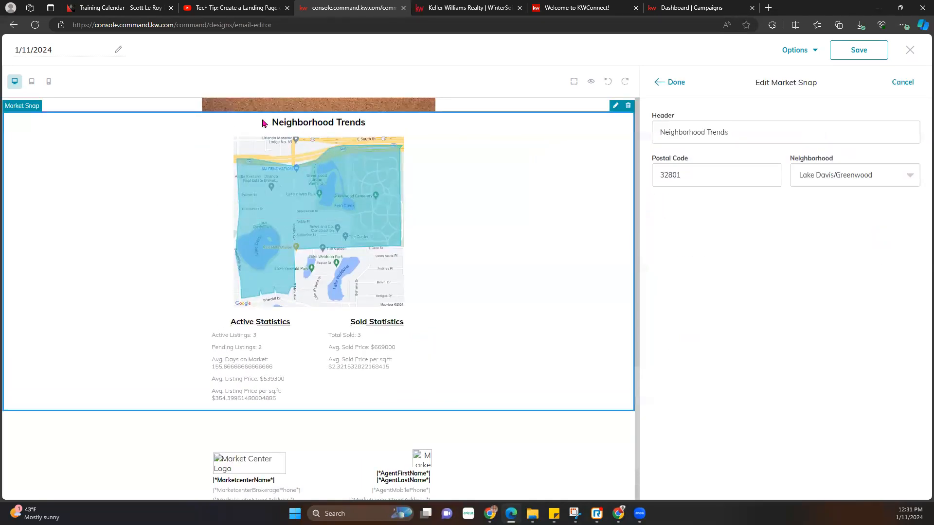
- Replace the 'Neighborhood Trends' header with 'Lake Davis - Greenwood Neighborhood' and close the block settings
triple_click(741, 133)
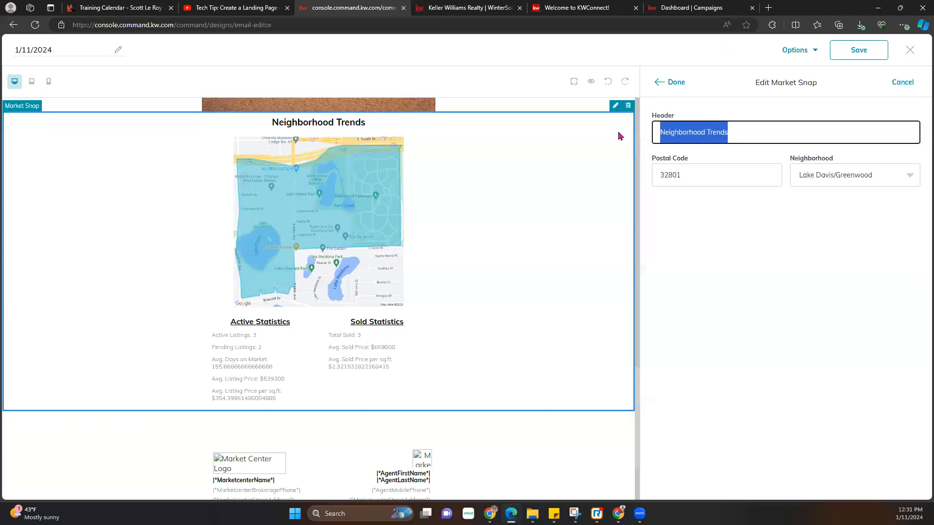
text(Lsa)
key(BackSpace)
key(BackSpace)
text(a)
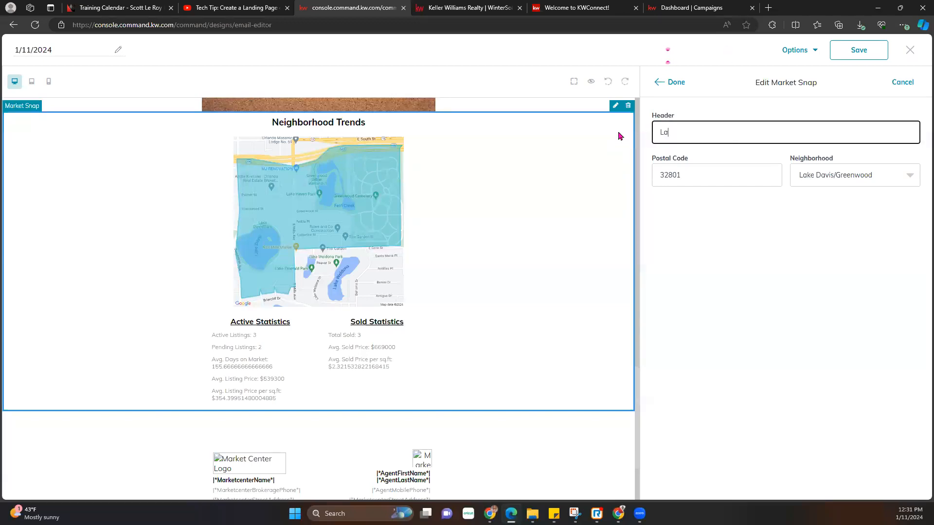
text(ke Davis - Greenwood Neighborhood)
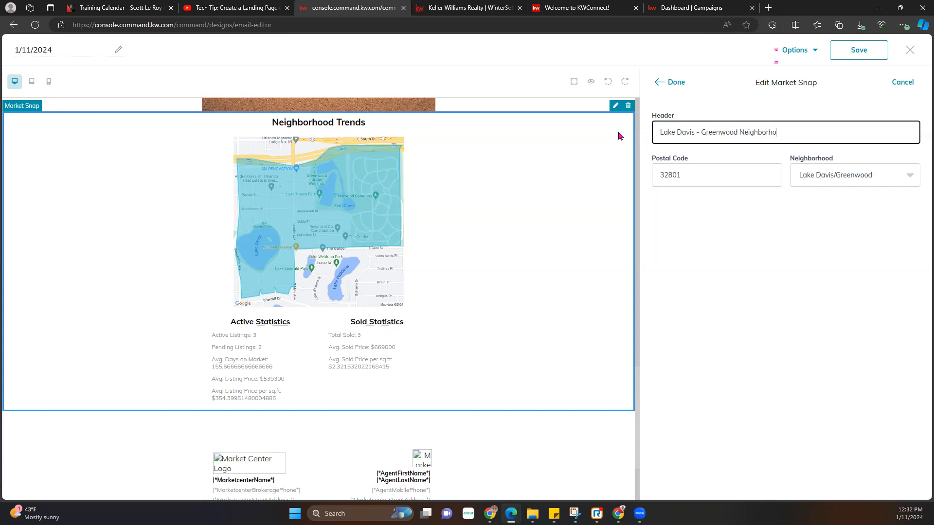
click(671, 82)
scroll(308, 328, down, 1)
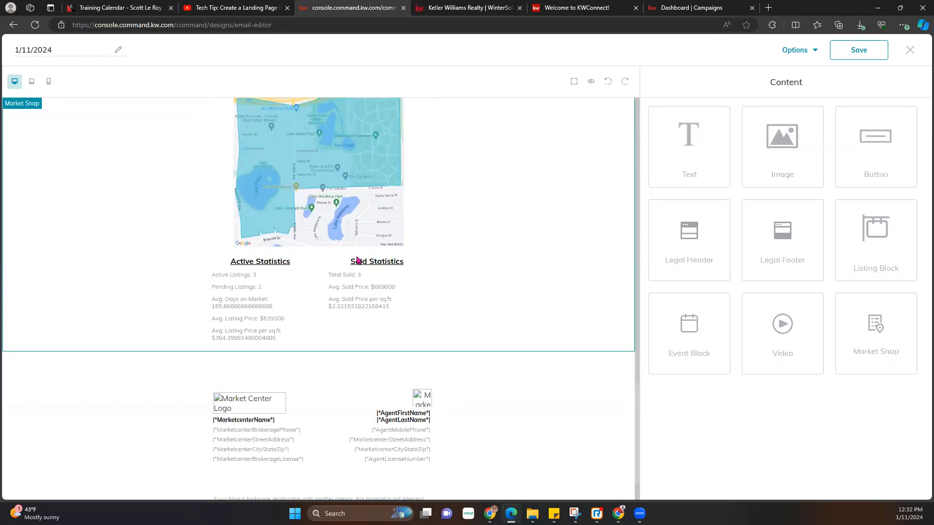
scroll(302, 224, up, 2)
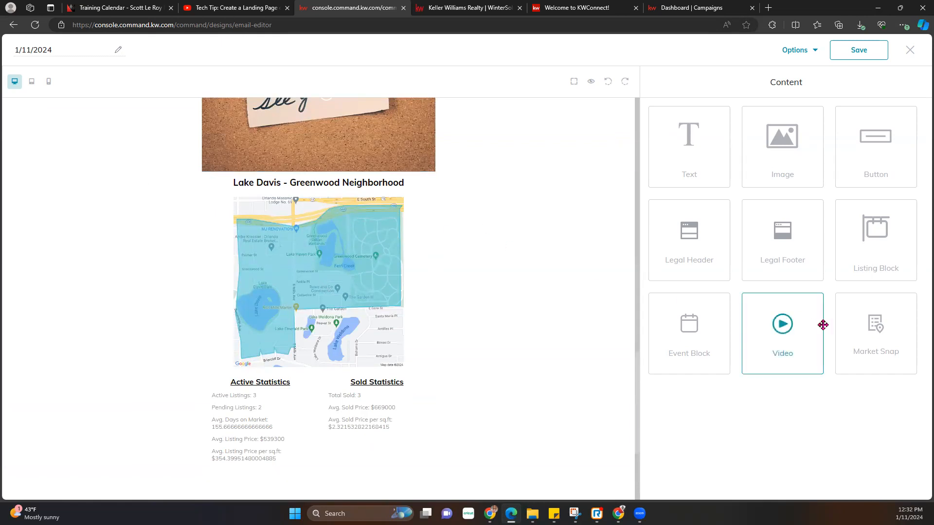
scroll(506, 376, down, 3)
scroll(506, 376, up, 8)
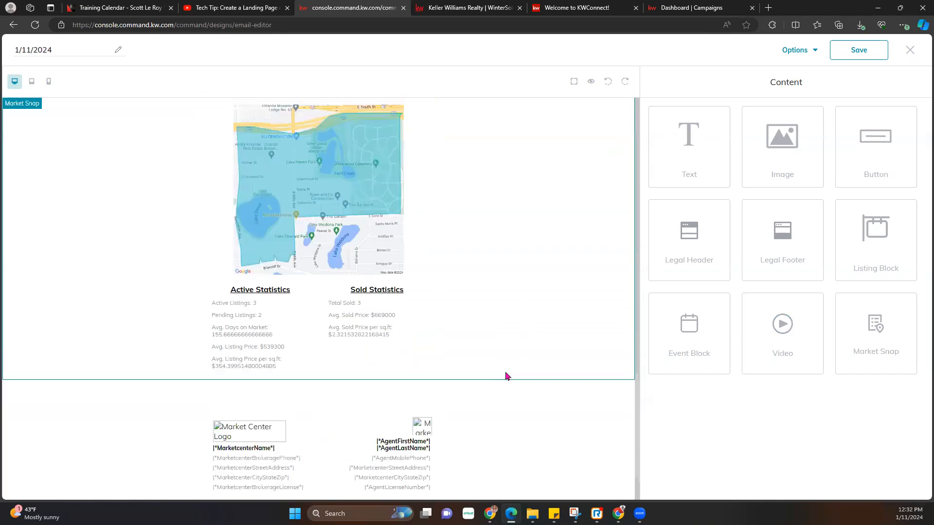
- Preview the whole newsletter down to the footer and back, then close the preview
click(591, 81)
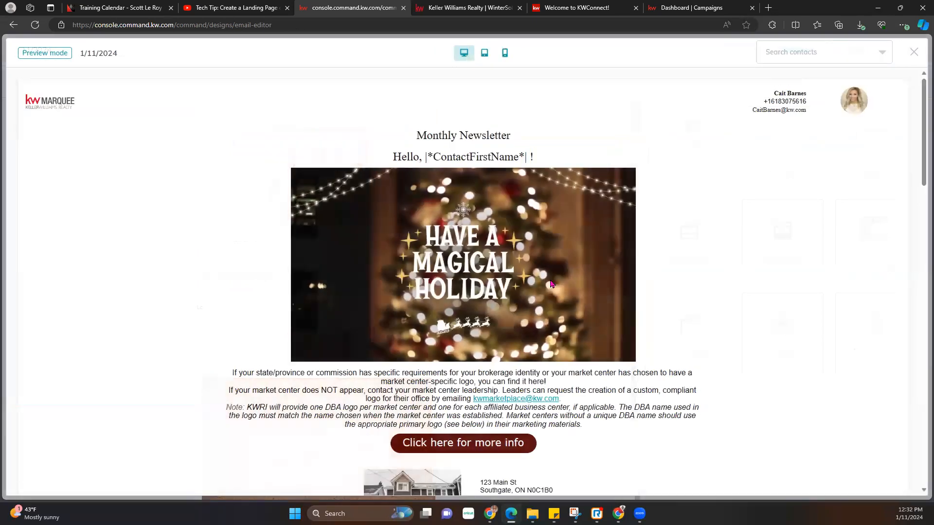
scroll(604, 279, down, 15)
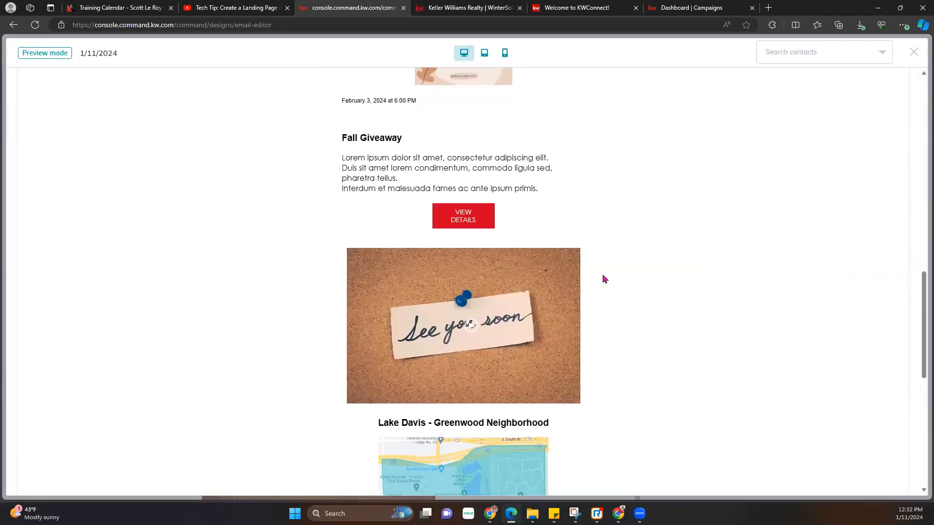
scroll(604, 279, down, 2)
scroll(602, 281, up, 16)
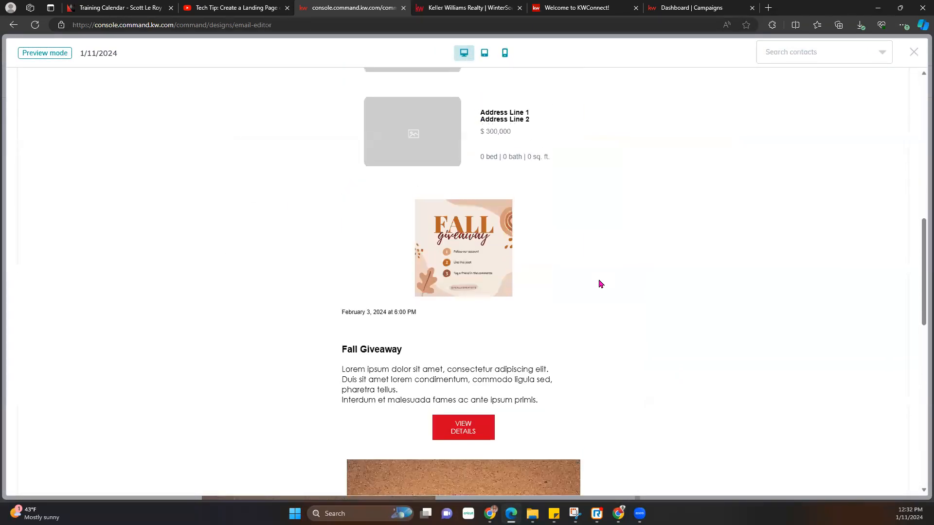
scroll(601, 283, up, 2)
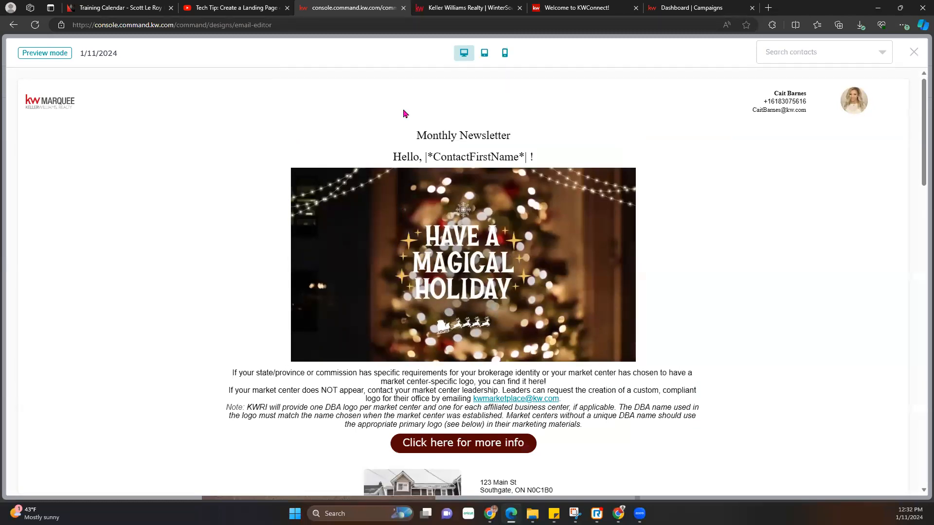
scroll(492, 277, down, 12)
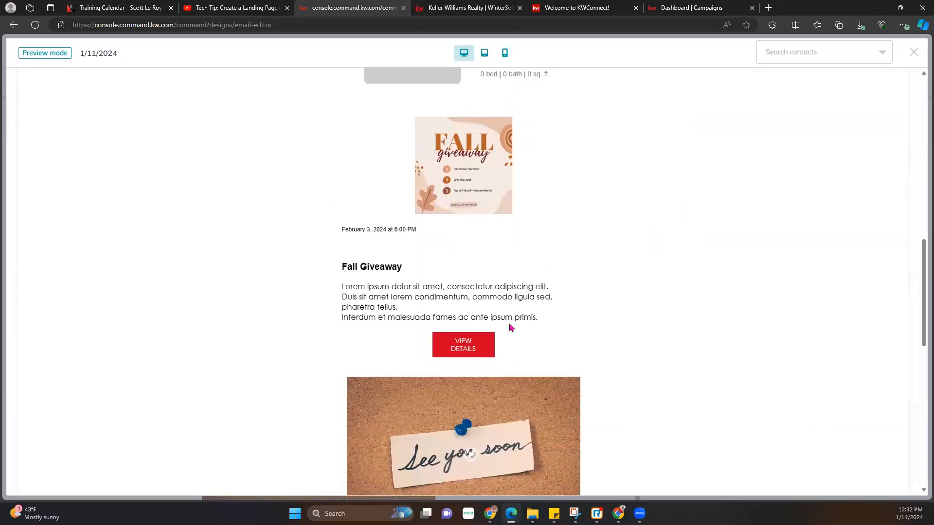
scroll(511, 329, down, 10)
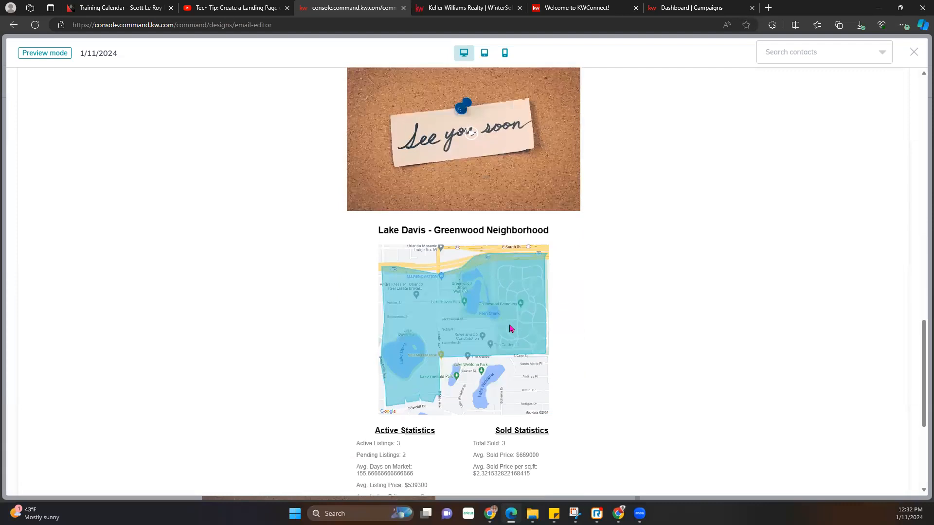
scroll(511, 329, down, 1)
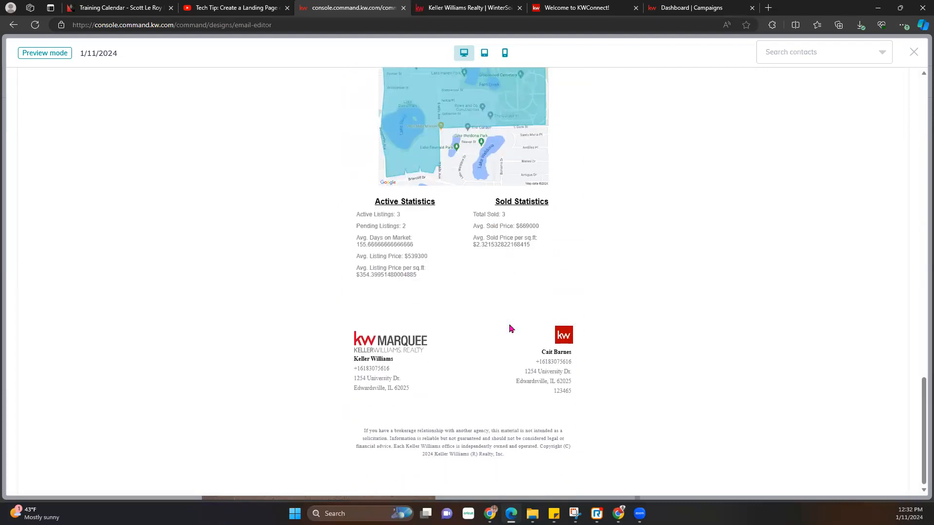
scroll(511, 328, up, 20)
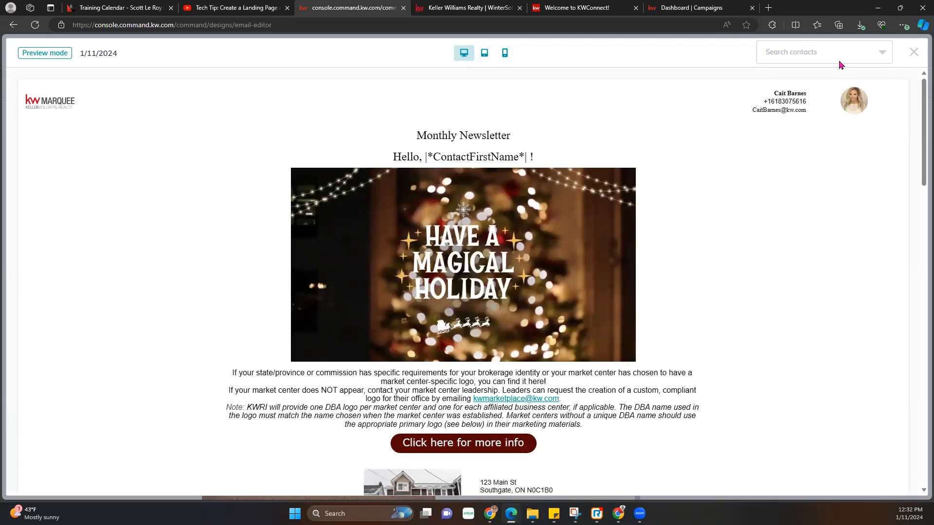
click(914, 52)
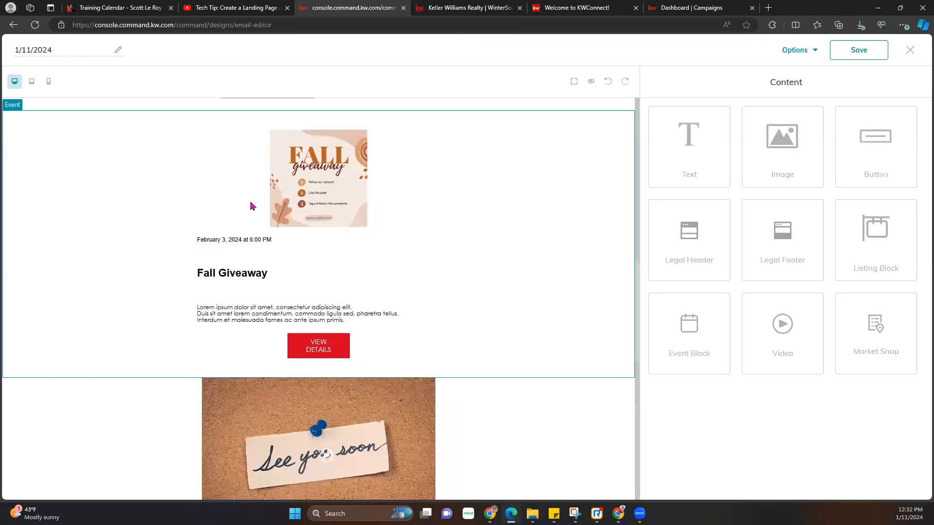
- Send a test email of the design to the agent's own email address
scroll(413, 263, down, 11)
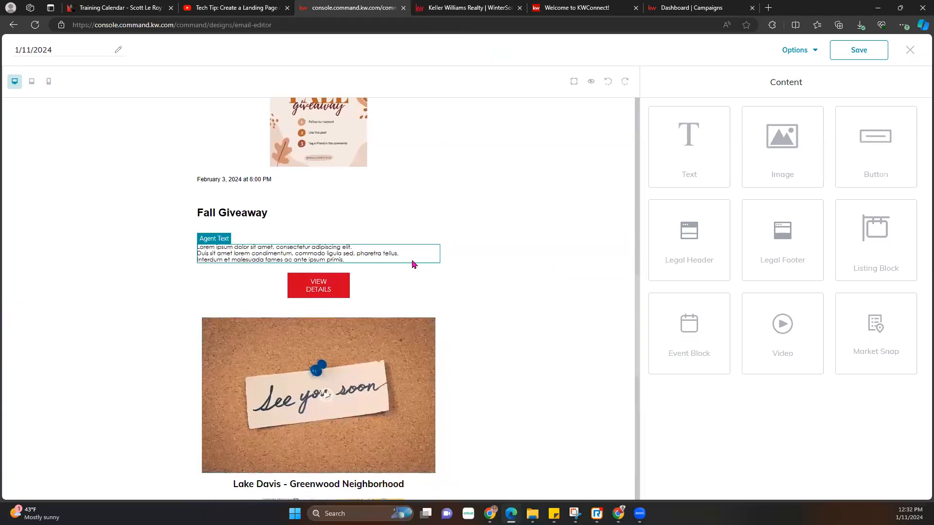
scroll(505, 363, up, 7)
scroll(505, 356, up, 10)
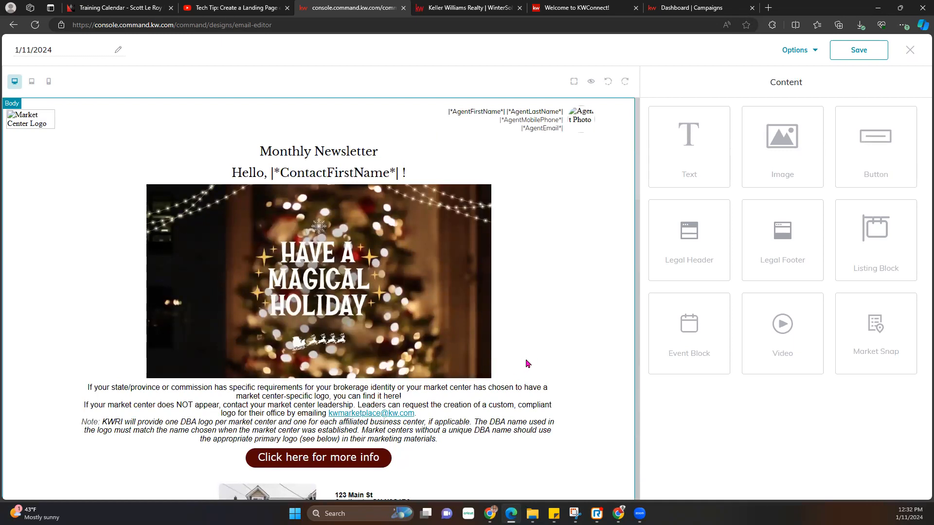
click(813, 53)
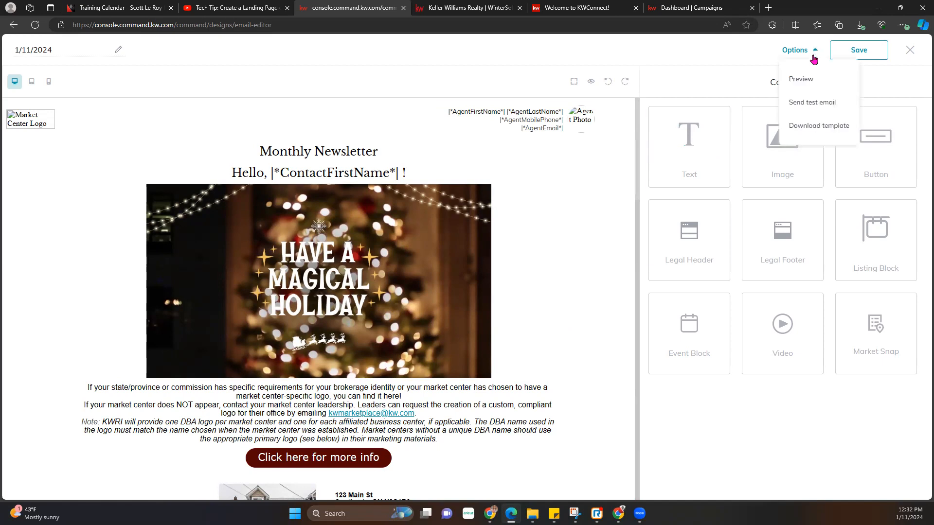
click(801, 103)
click(398, 270)
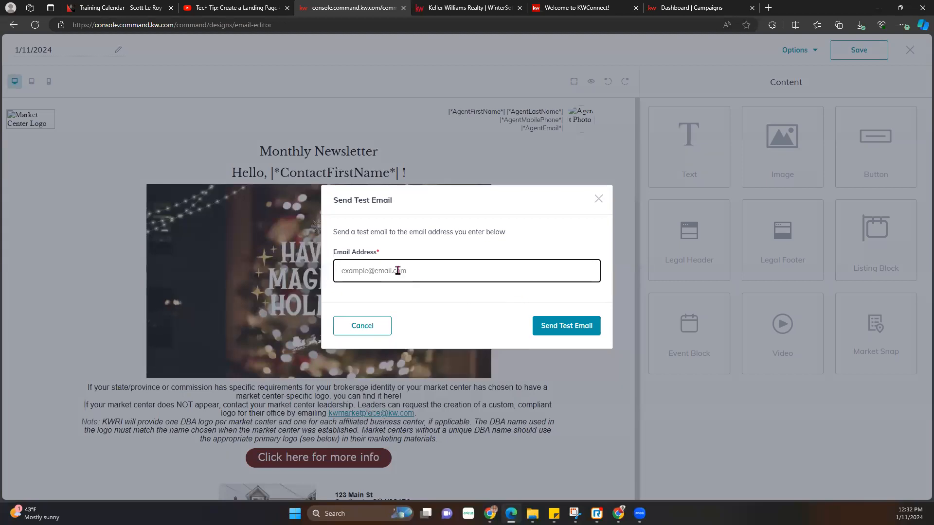
click(582, 337)
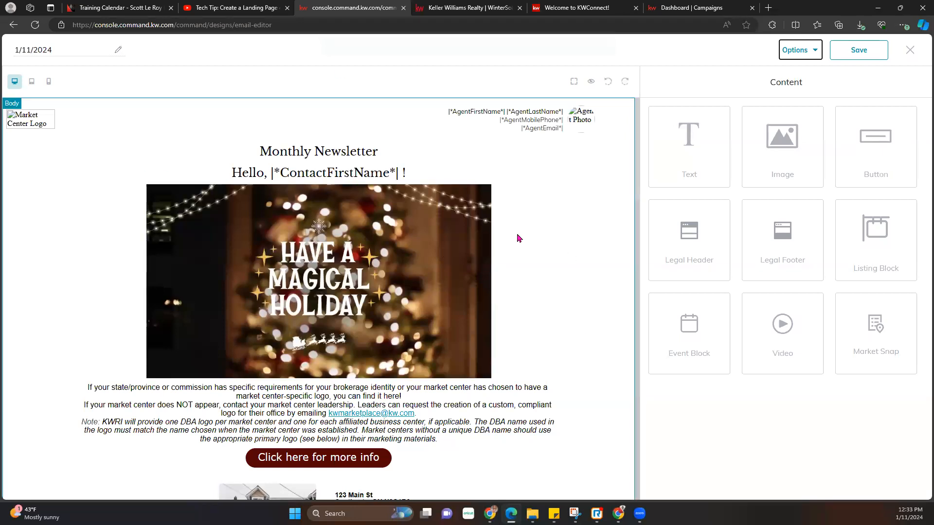
- Save the 1/11/2024 design and exit the editor, keeping the changes
scroll(511, 271, down, 15)
scroll(514, 272, down, 10)
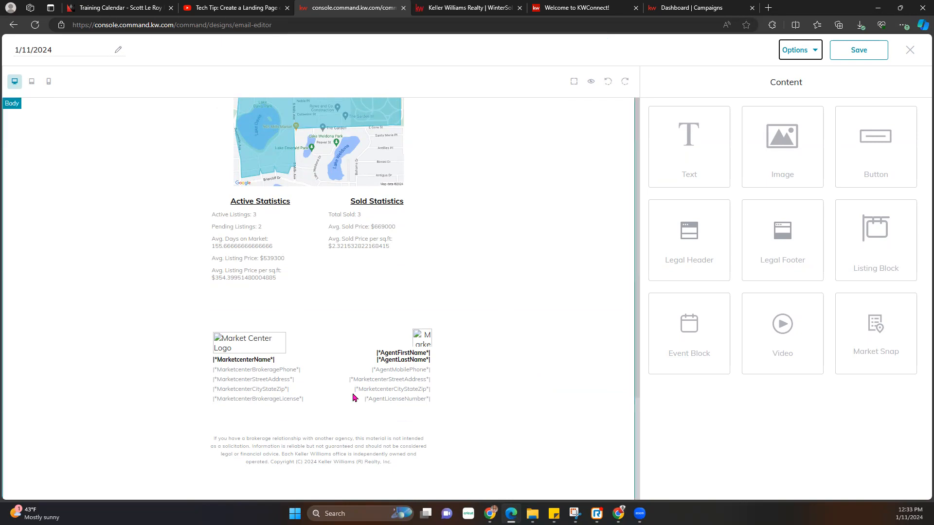
scroll(477, 270, up, 8)
scroll(477, 270, up, 15)
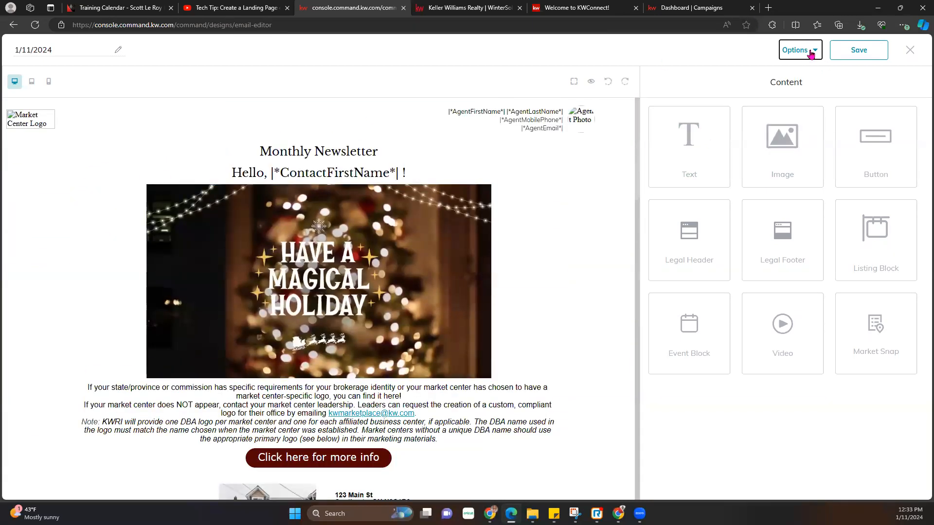
click(849, 52)
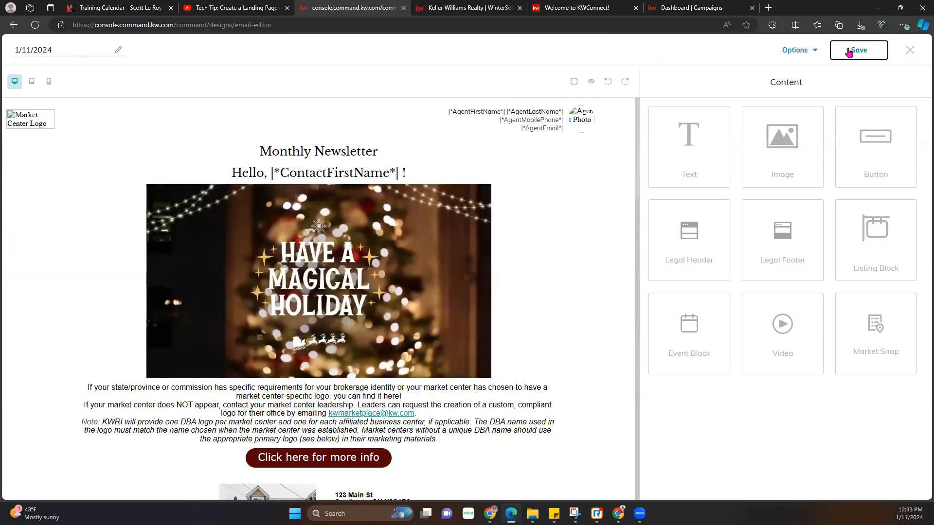
click(910, 50)
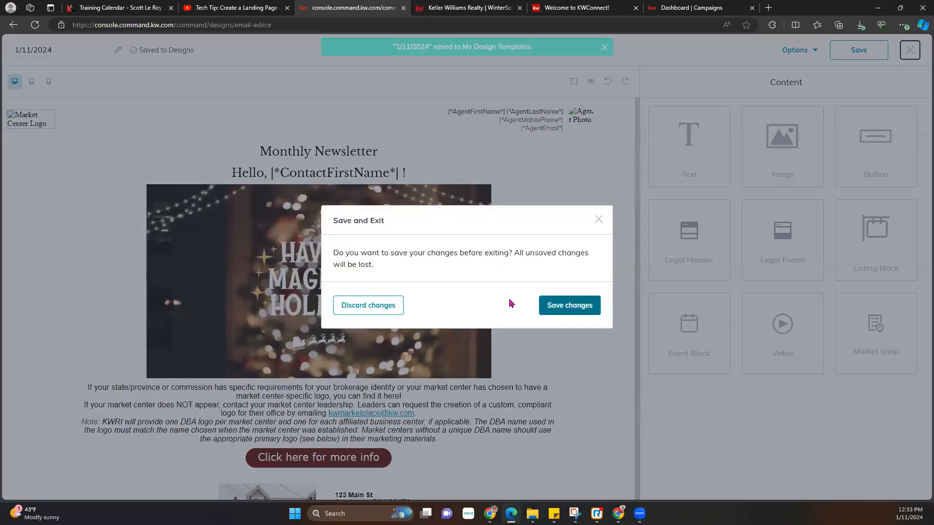
click(590, 311)
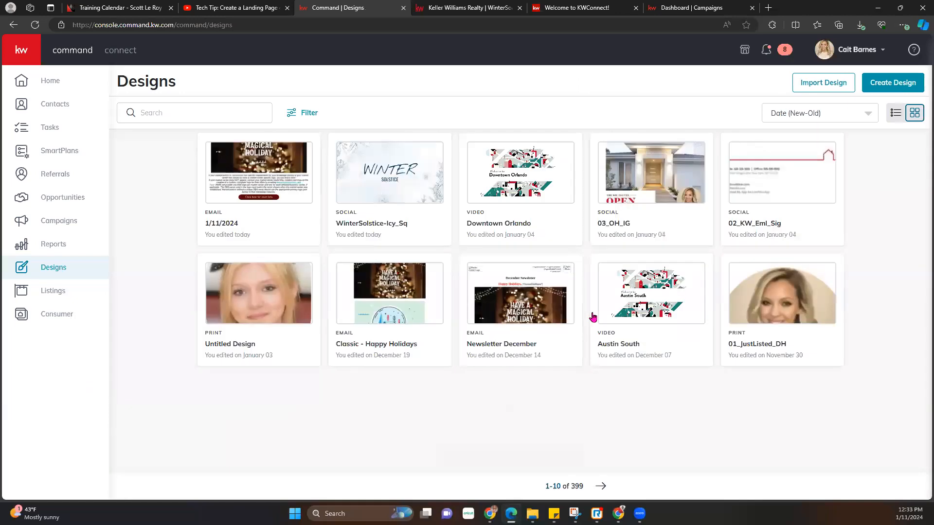
- Open the Campaigns dashboard from the left sidebar
click(57, 222)
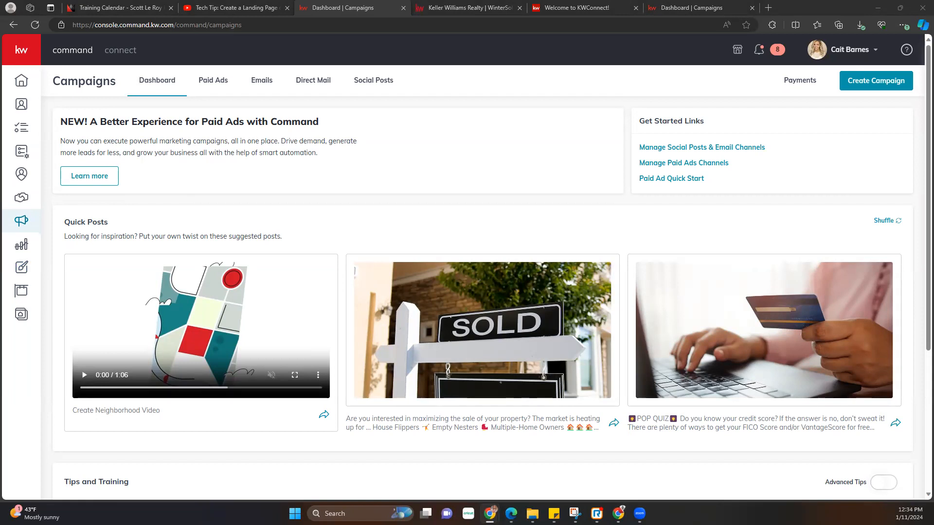
- Bring up the Gmail window maximized and scroll through the received test newsletter
drag(683, 159, 625, 116)
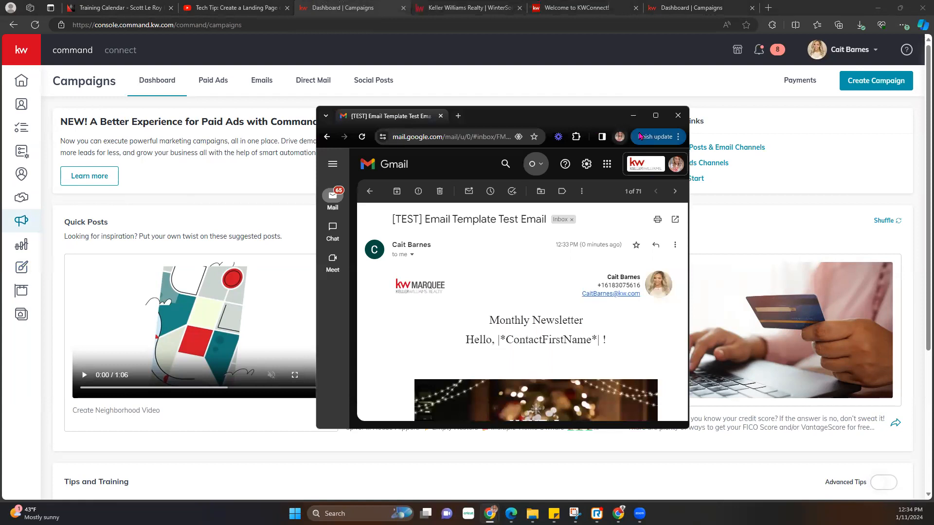
click(655, 117)
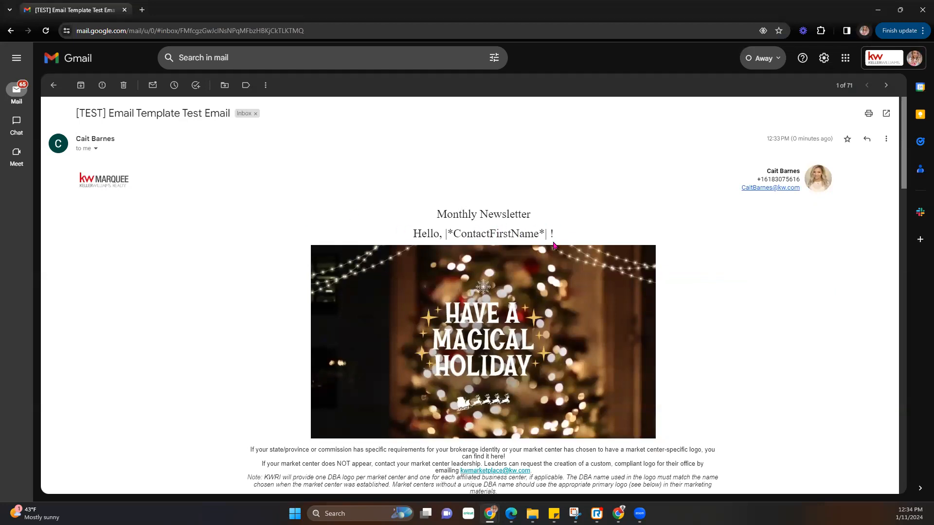
scroll(553, 250, down, 3)
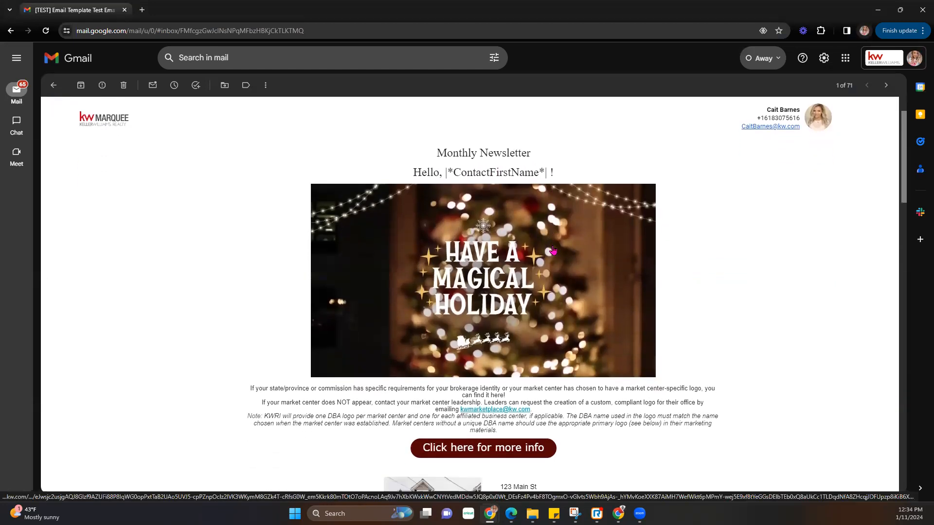
scroll(553, 250, down, 15)
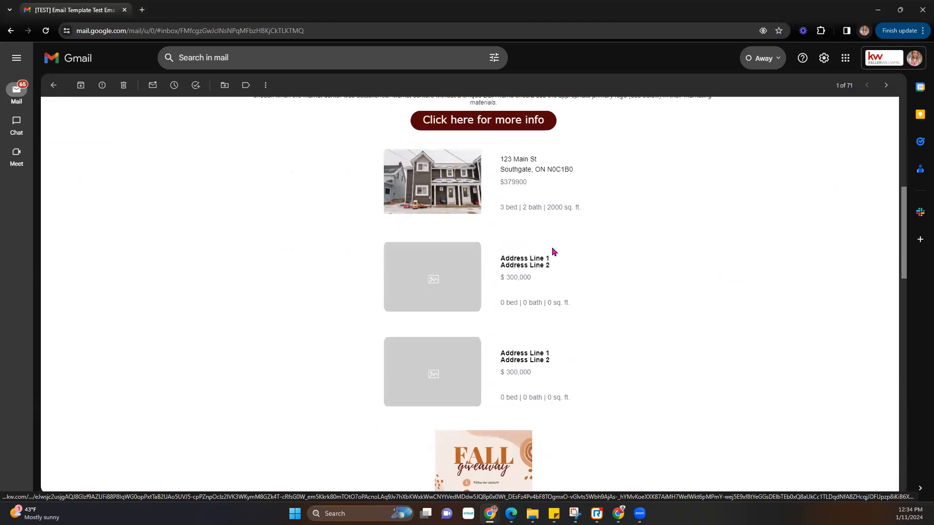
scroll(553, 251, down, 5)
scroll(527, 250, up, 10)
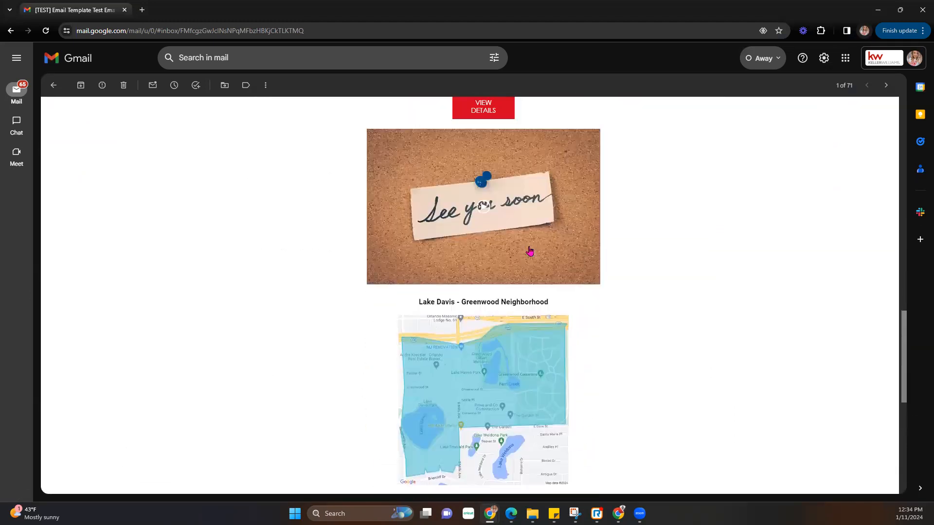
- Test the 'See you soon' image and 'Click here for more info' links, closing the YouTube tabs they open
click(524, 287)
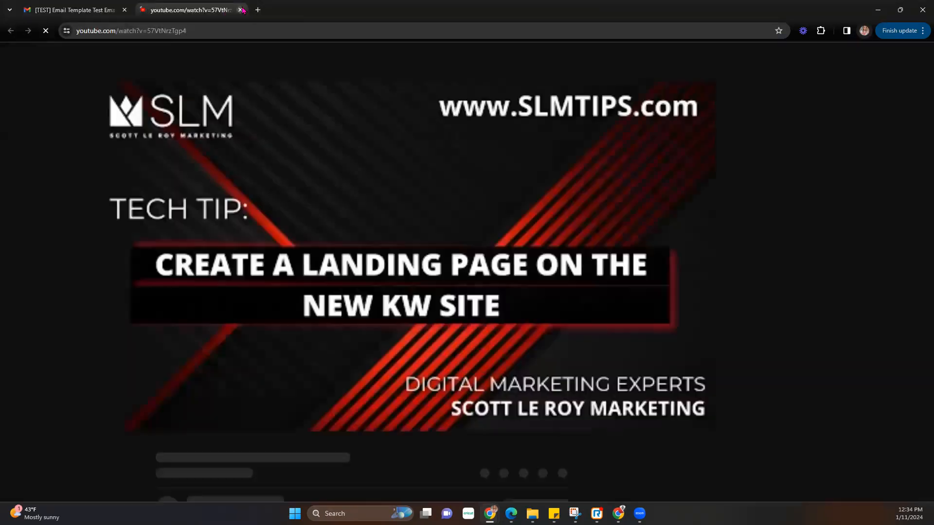
key(ctrl+w)
scroll(467, 246, up, 6)
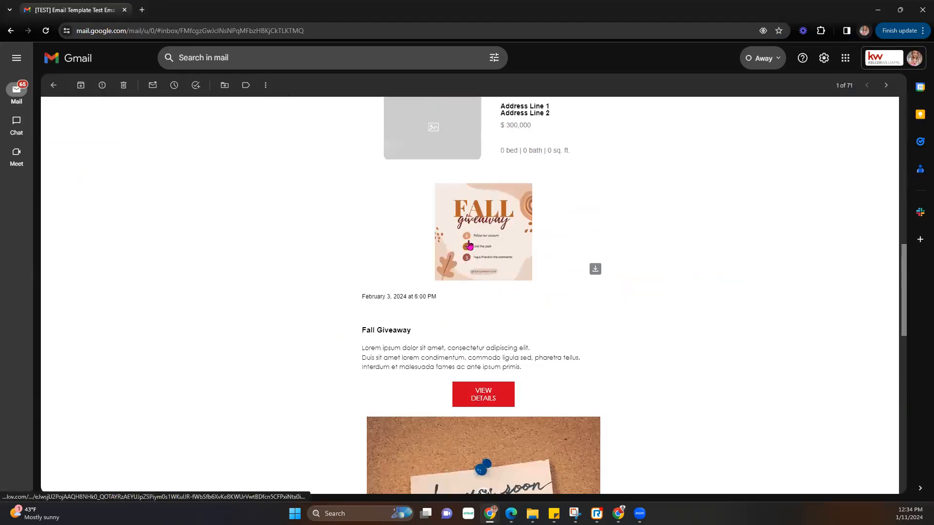
scroll(388, 333, up, 5)
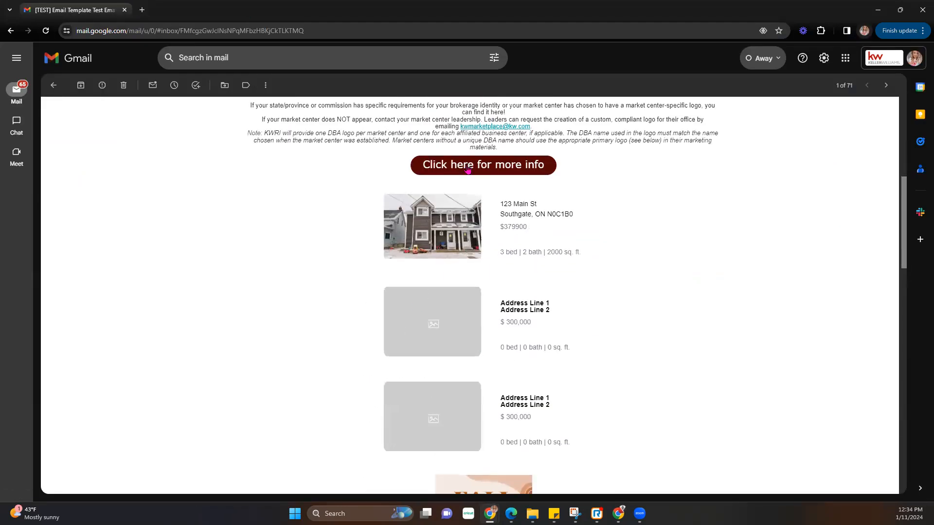
click(320, 117)
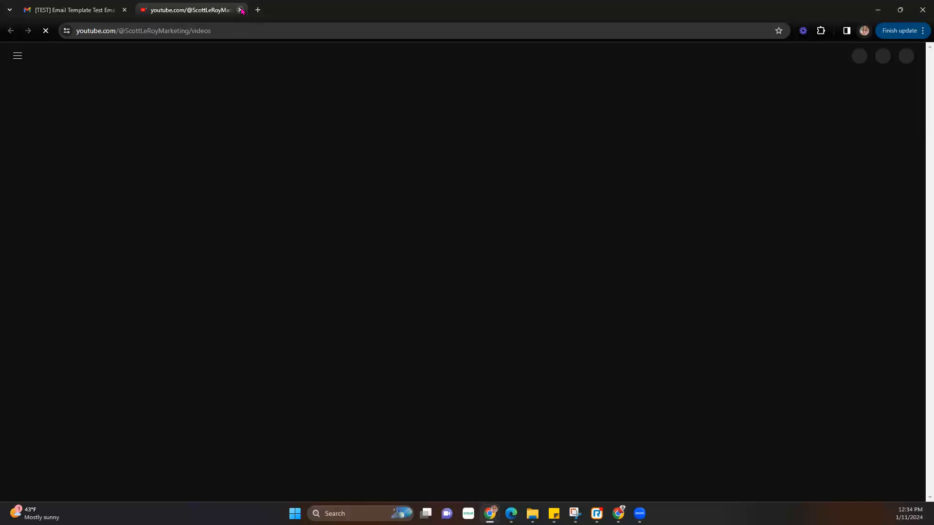
click(241, 10)
- Test the holiday banner image link, close its YouTube channel tab, then close Gmail
scroll(428, 234, up, 8)
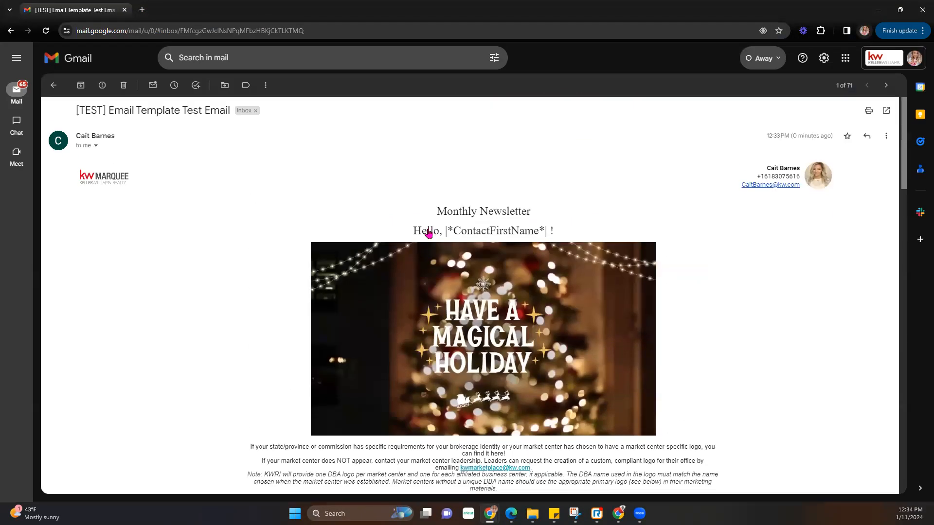
scroll(428, 234, down, 9)
scroll(429, 232, up, 5)
click(463, 176)
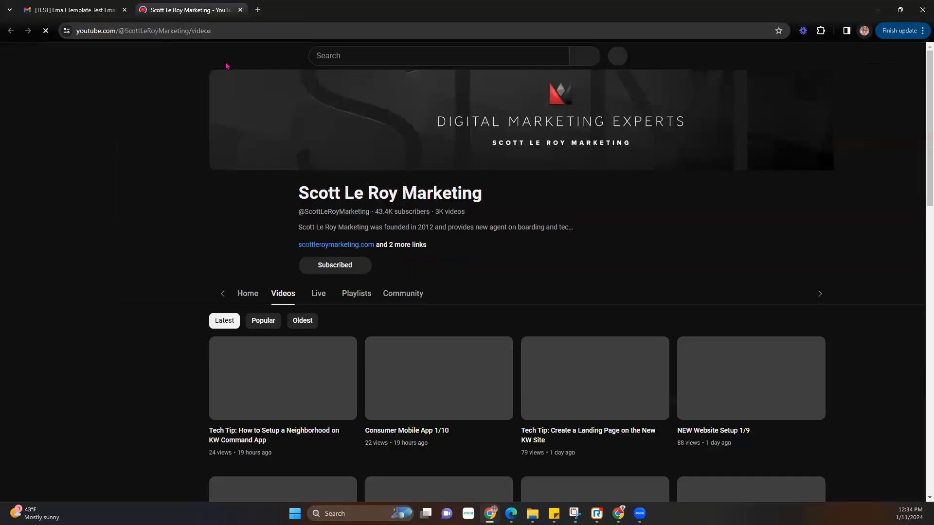
click(240, 10)
scroll(478, 290, down, 20)
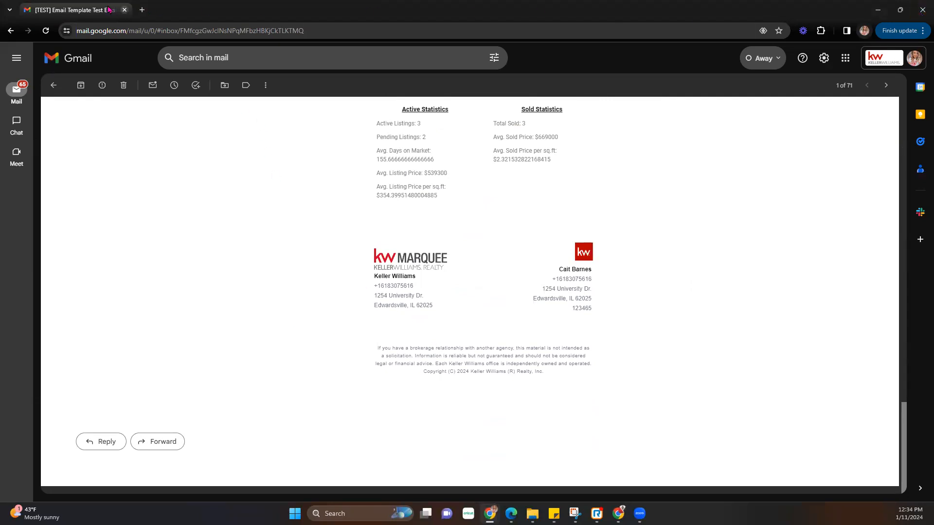
click(125, 10)
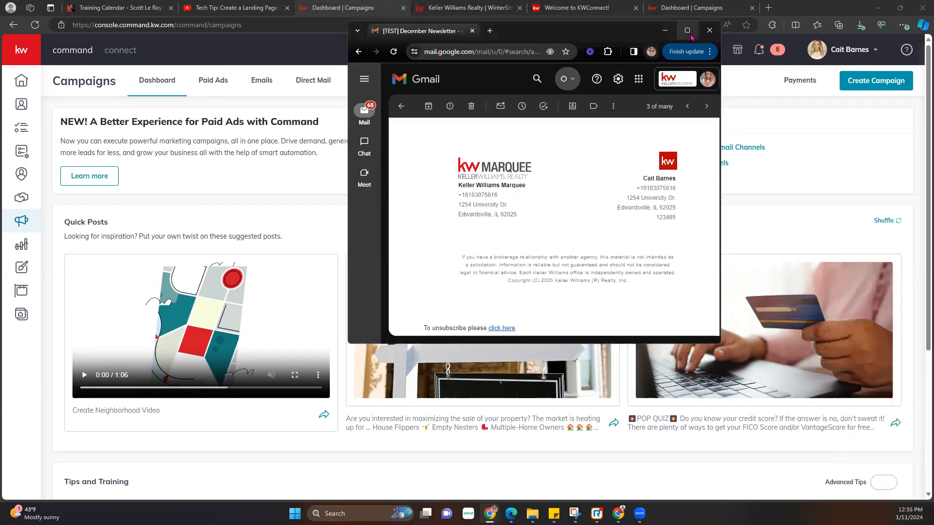
- Review the December Newsletter test email in Gmail, then move Gmail aside to reveal KW Command
click(688, 31)
scroll(314, 310, up, 15)
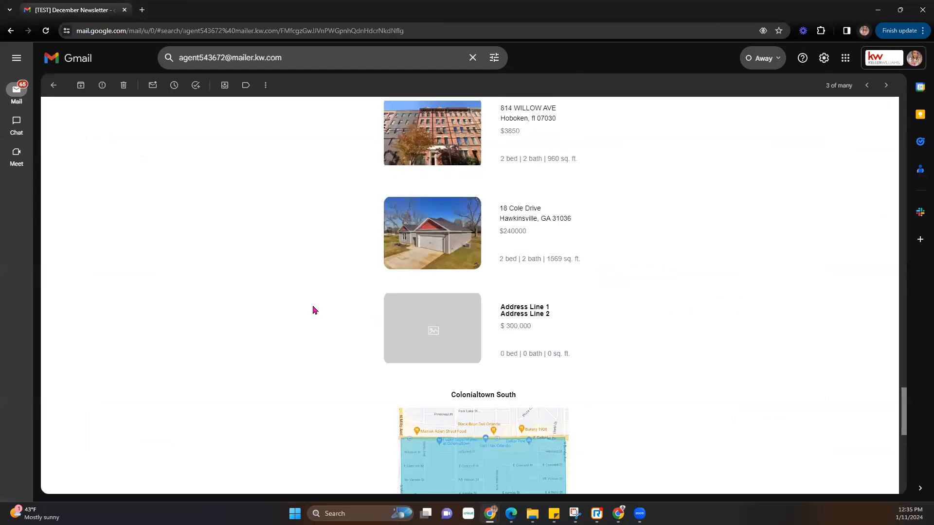
scroll(314, 310, up, 10)
scroll(314, 310, down, 11)
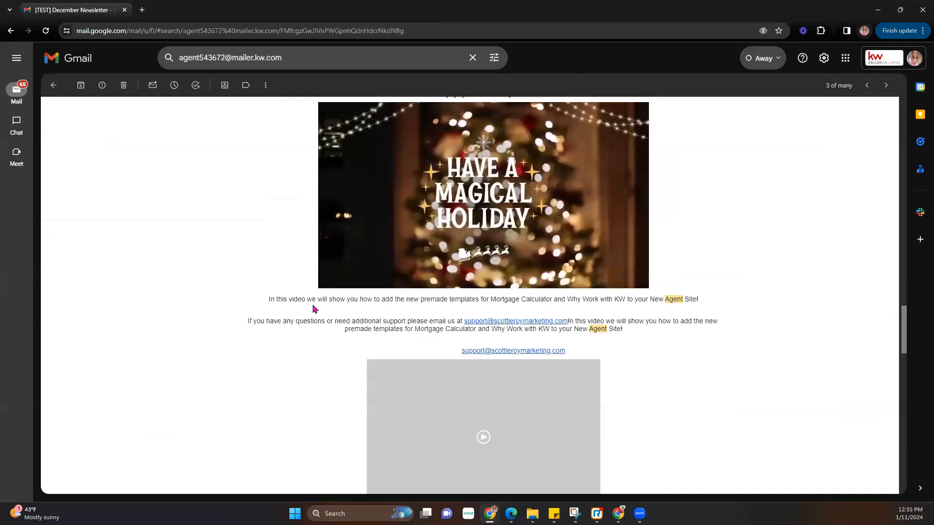
scroll(313, 310, down, 15)
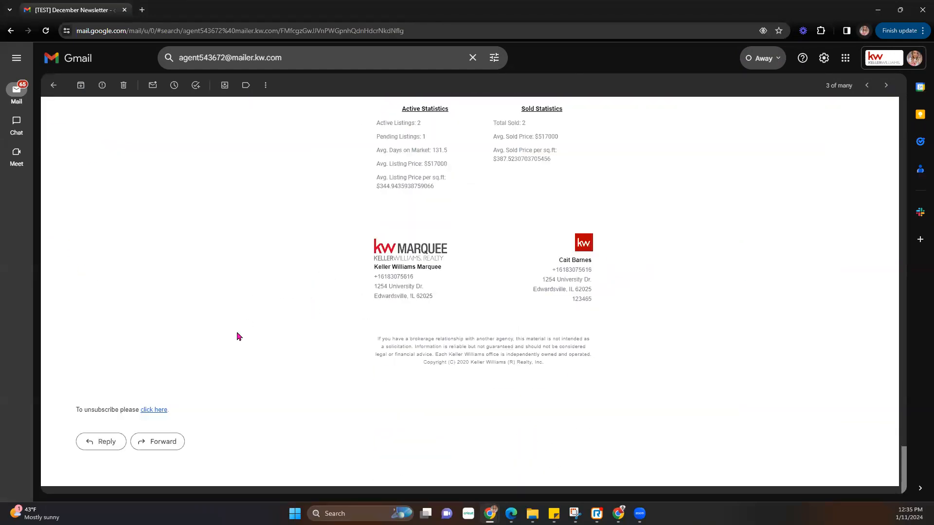
drag(76, 410, 170, 410)
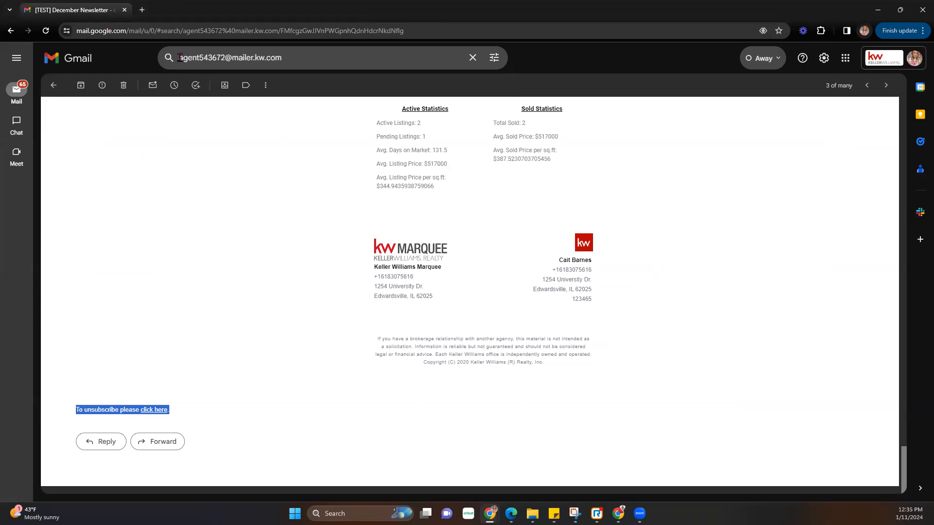
drag(179, 57, 275, 58)
click(124, 119)
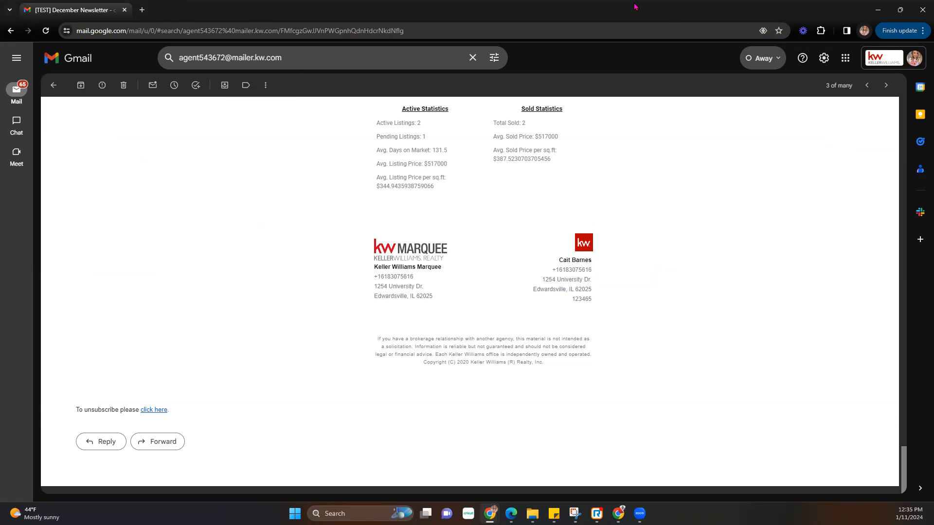
drag(635, 7, 635, 0)
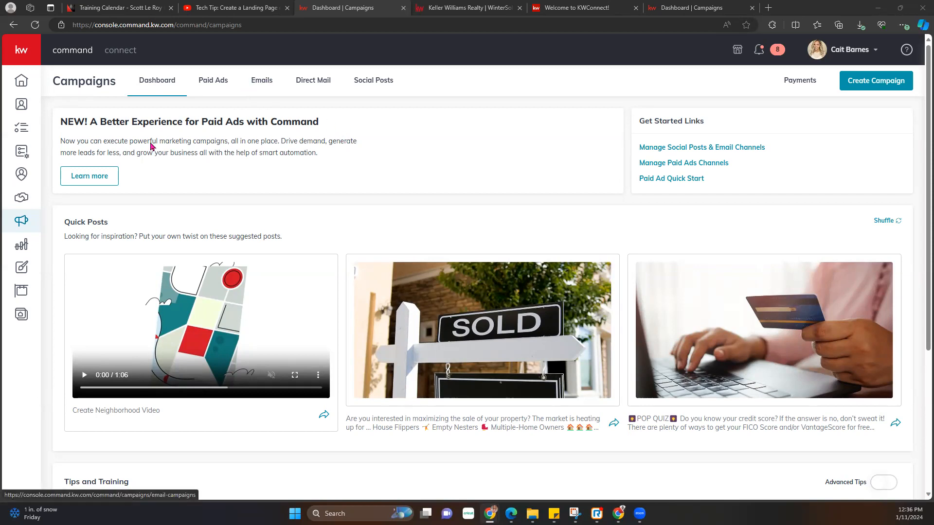
- Go to Campaigns › Emails and open the Email Lists page
click(265, 77)
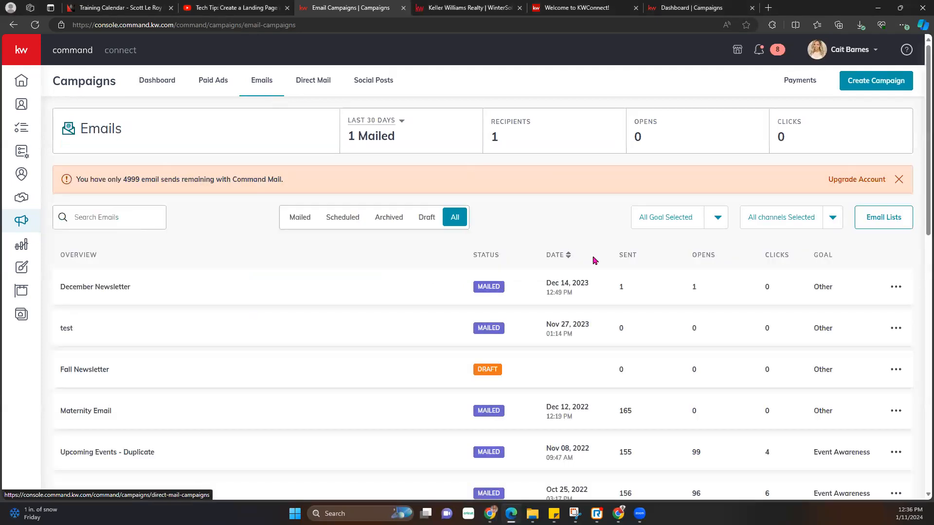
click(879, 223)
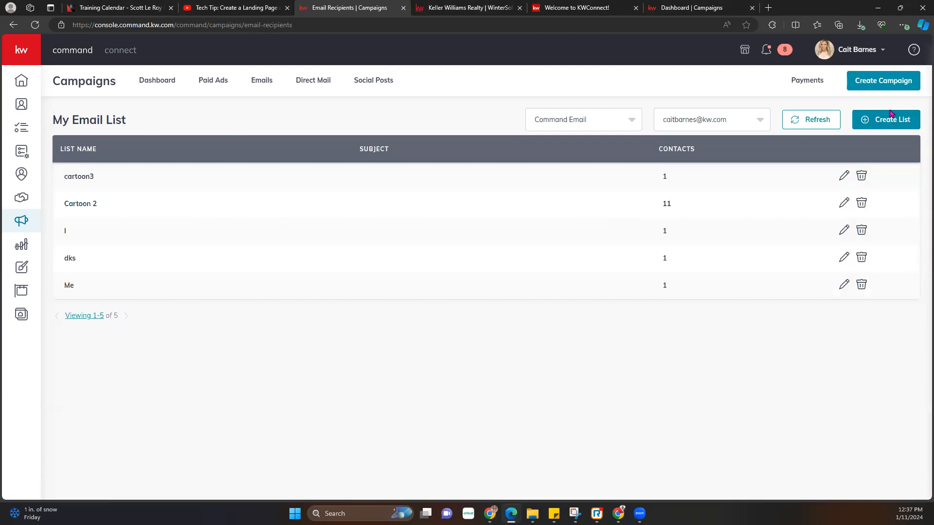
- Delete the cartoon3 and Cartoon 2 email lists
click(862, 176)
click(435, 290)
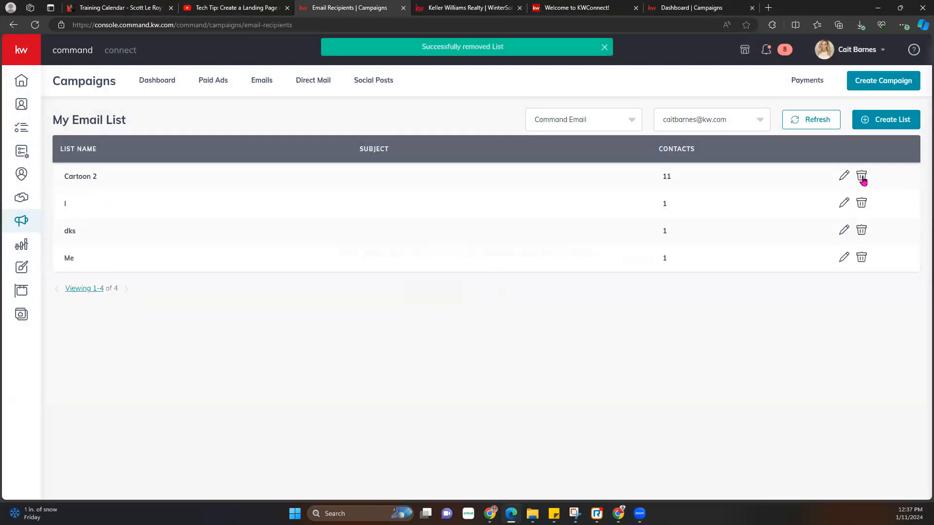
click(862, 178)
click(428, 293)
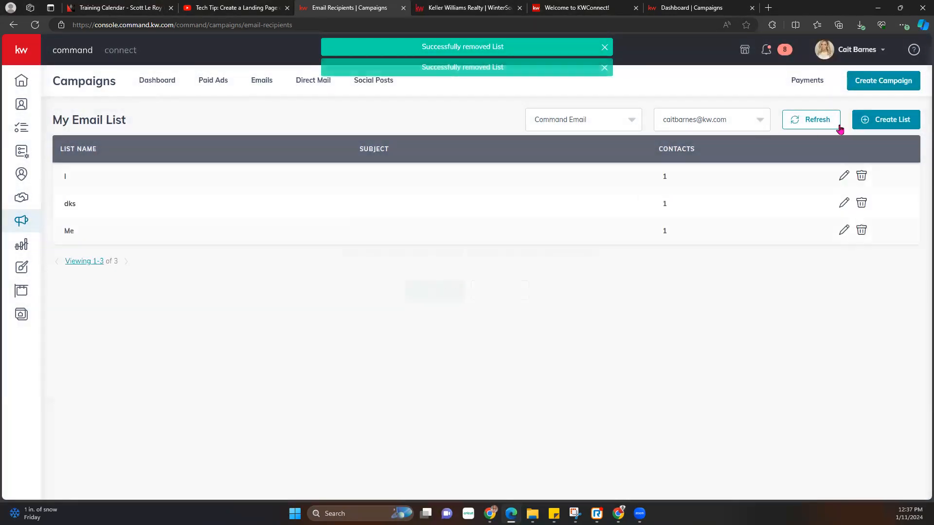
- Create a list named 'Cartoons 1/11' and select all contacts tagged cartoons
click(897, 127)
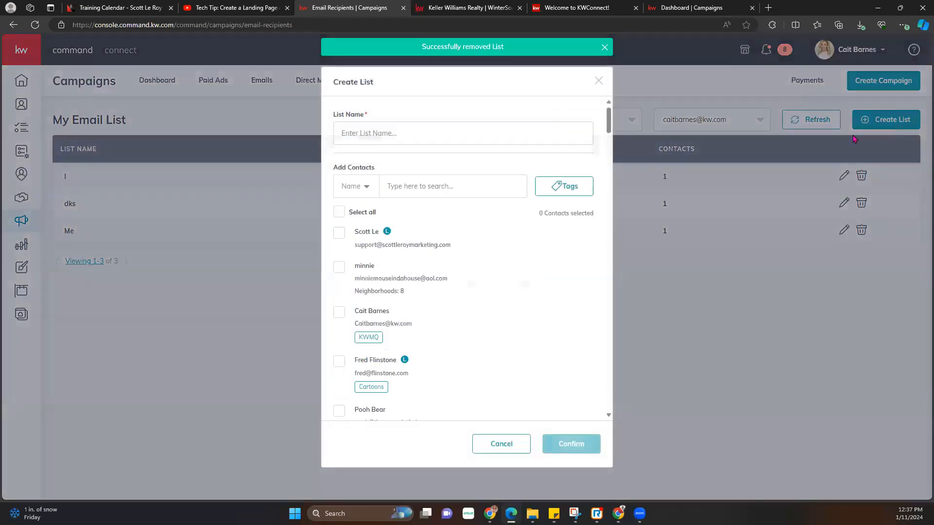
text(Cartoons)
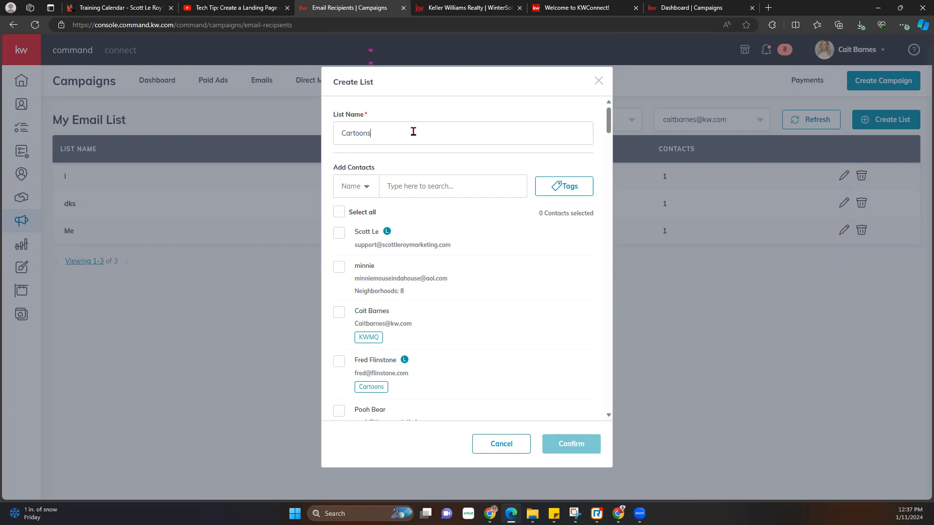
text( 1/11)
click(587, 192)
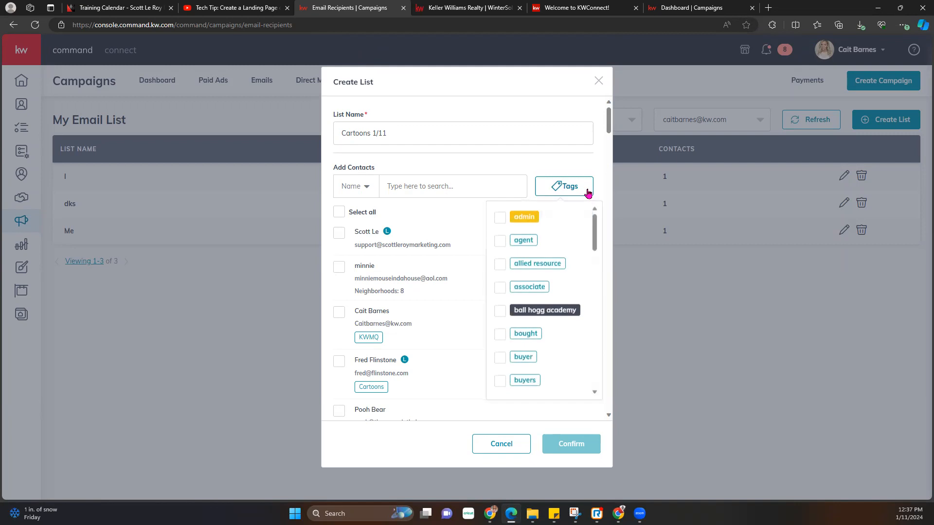
scroll(506, 288, down, 3)
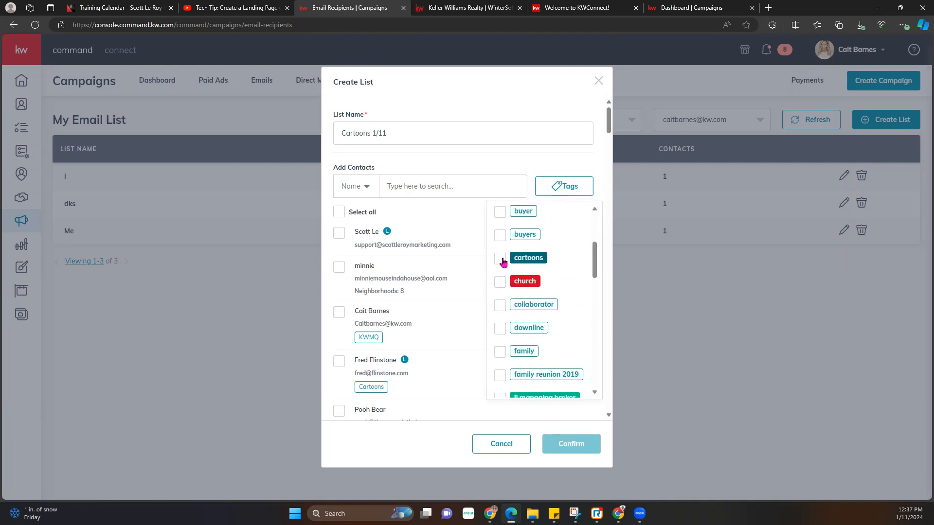
click(502, 261)
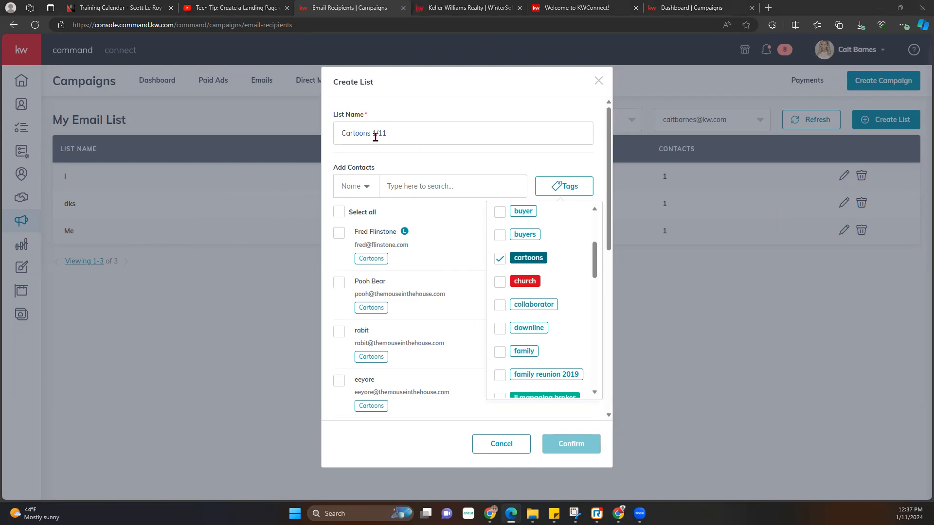
drag(375, 137, 404, 134)
click(420, 138)
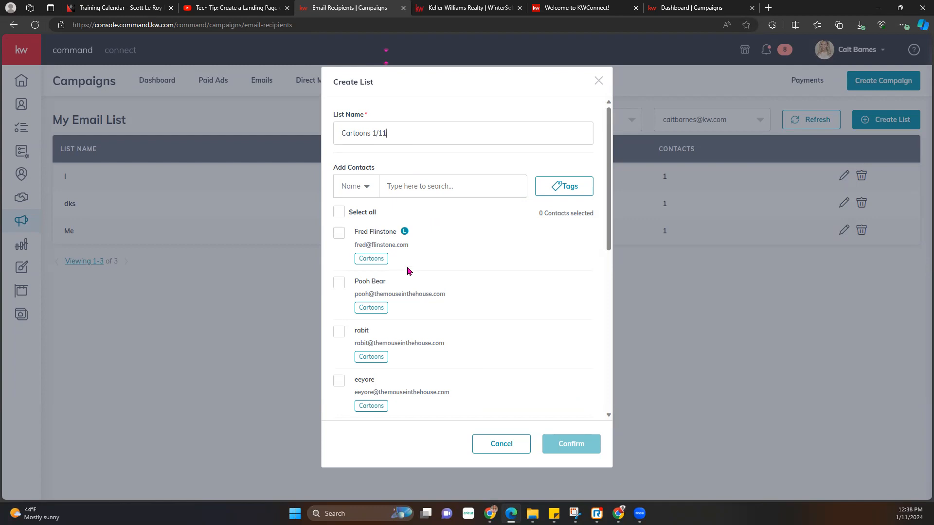
click(571, 191)
click(515, 173)
scroll(341, 243, down, 8)
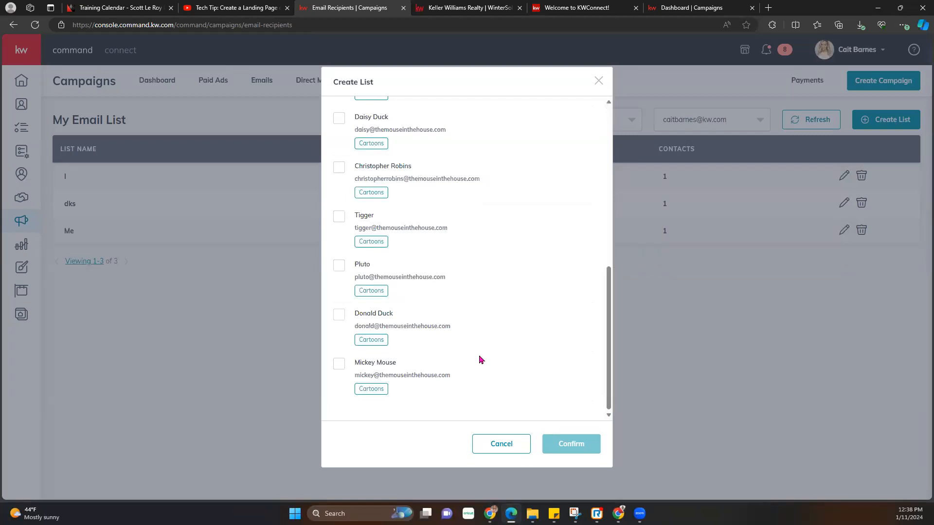
scroll(467, 365, up, 10)
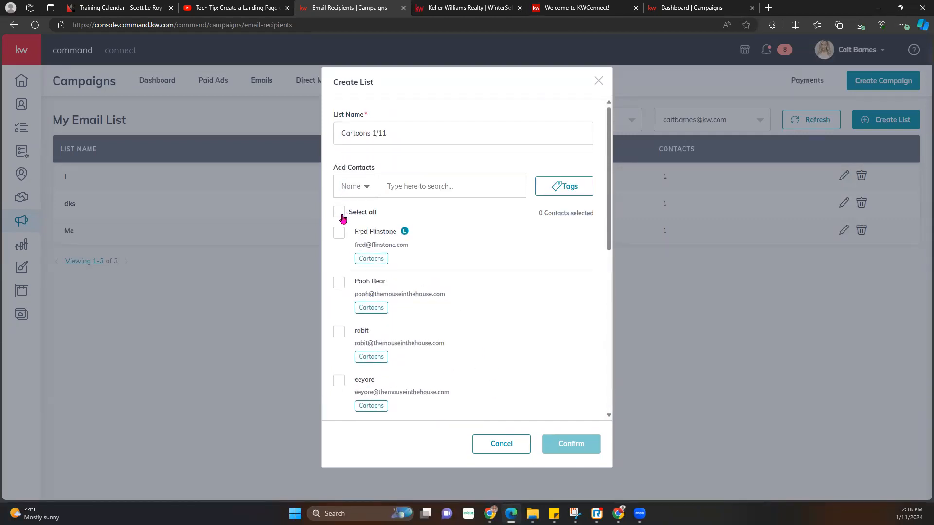
click(339, 213)
- Save the Cartoons 1/11 list of 11 contacts, glance at MailChimp lists, then return to Command Email lists
click(571, 444)
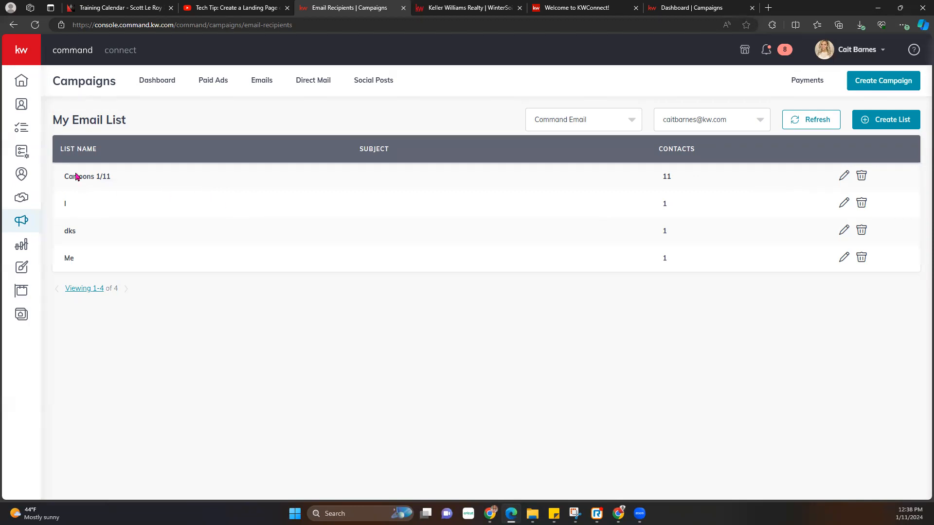
click(622, 120)
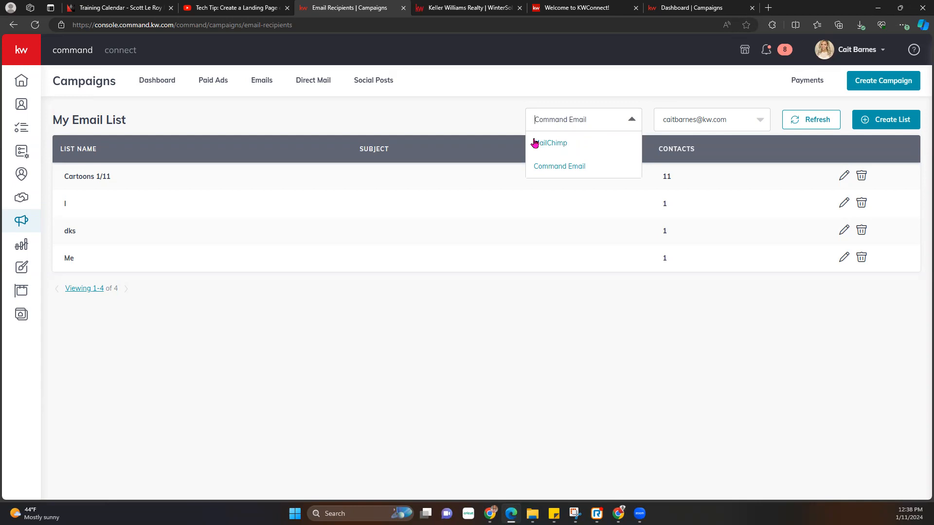
click(556, 144)
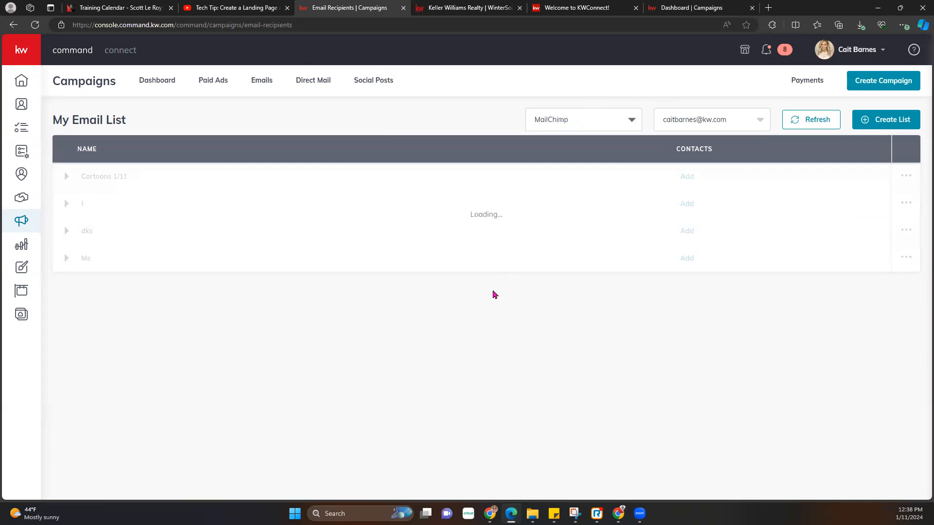
click(612, 126)
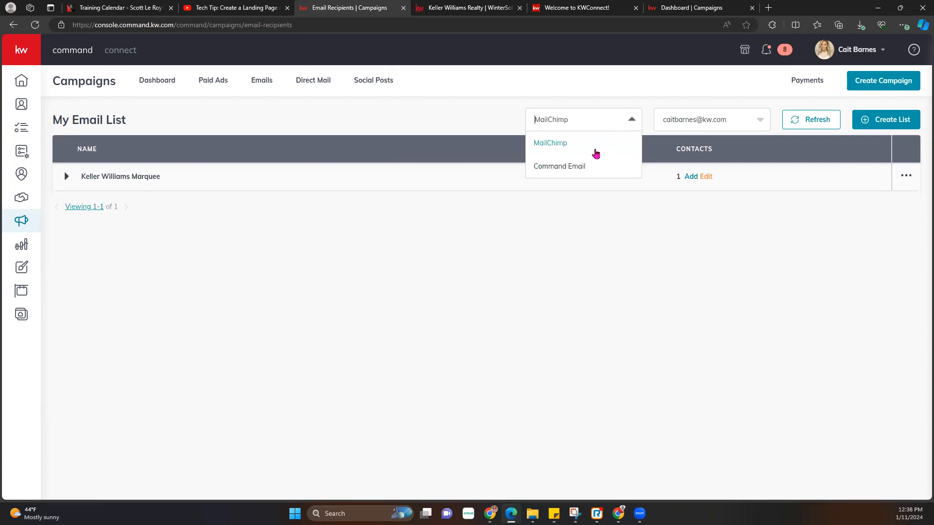
click(590, 164)
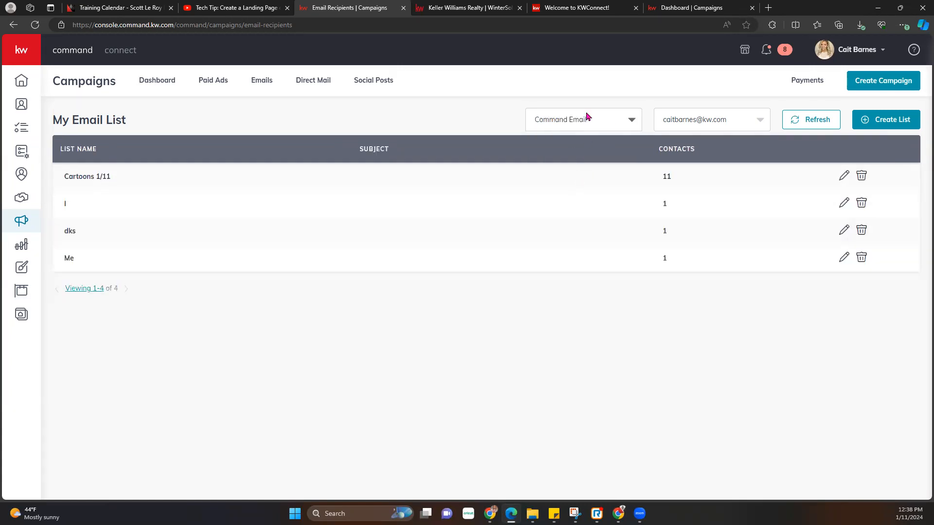
- Return to the Emails campaigns list and highlight the remaining email sends notice
click(266, 85)
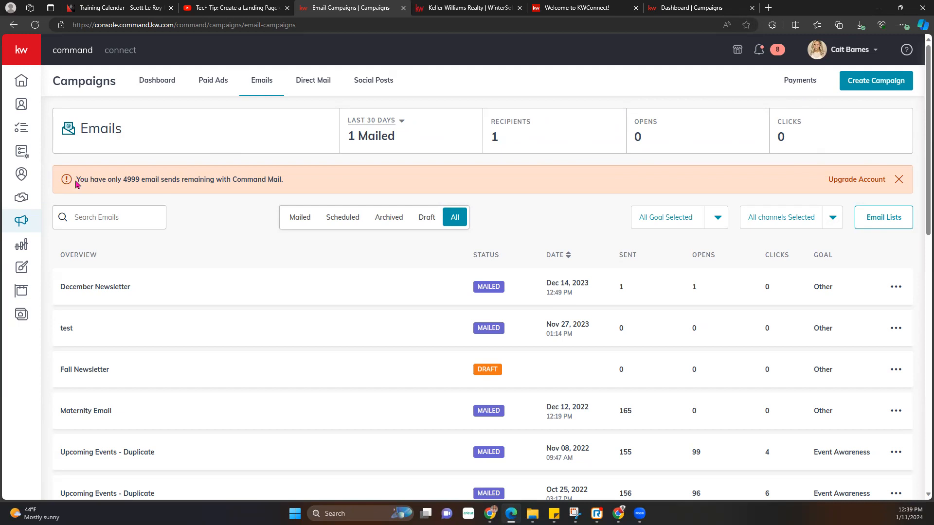
drag(78, 179, 299, 177)
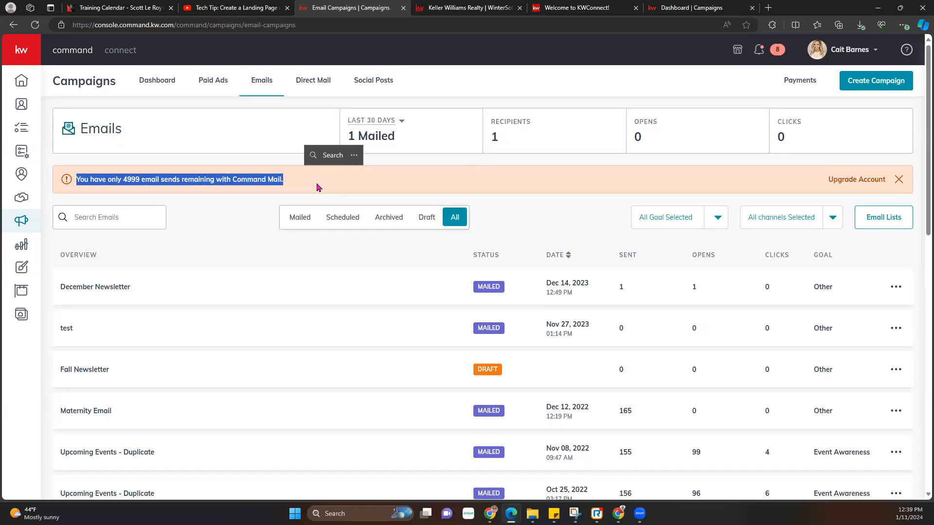
click(296, 186)
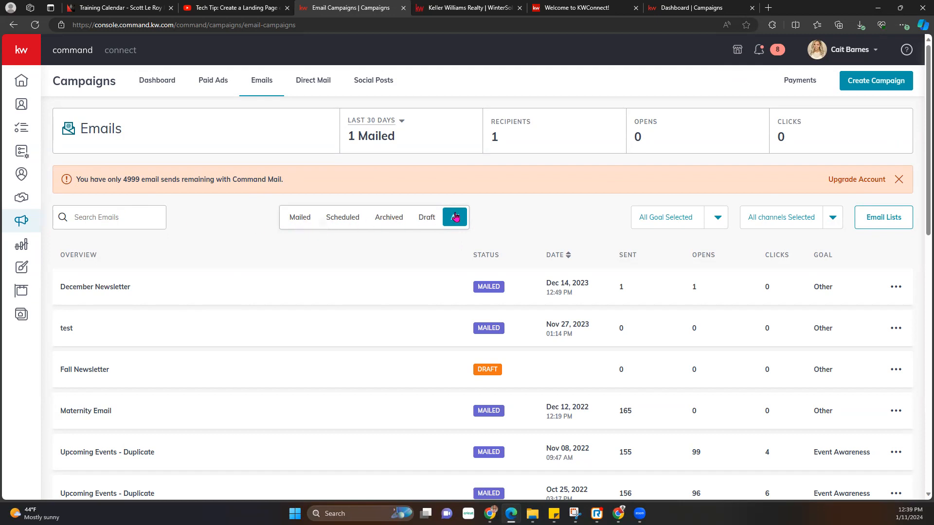
- Inspect the All Goal and All channels filters and December Newsletter's duplicate and archive options
click(720, 219)
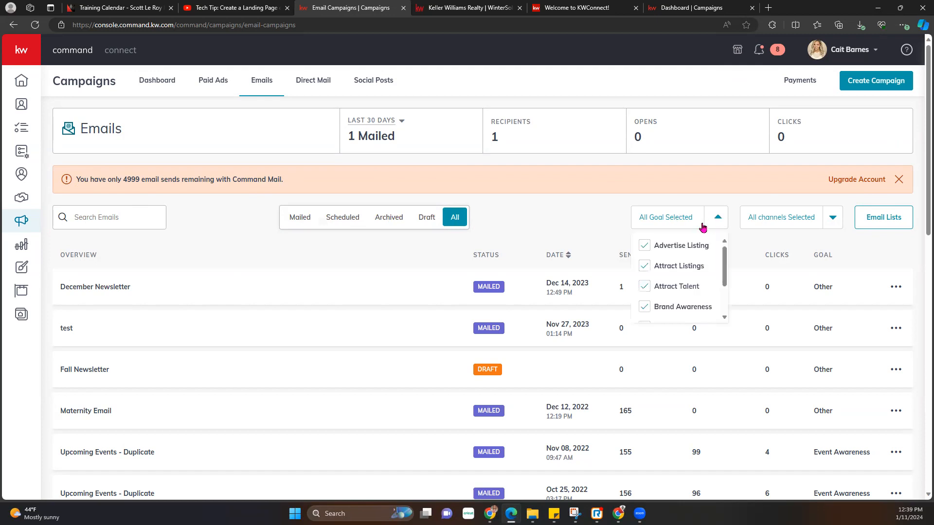
scroll(677, 297, down, 2)
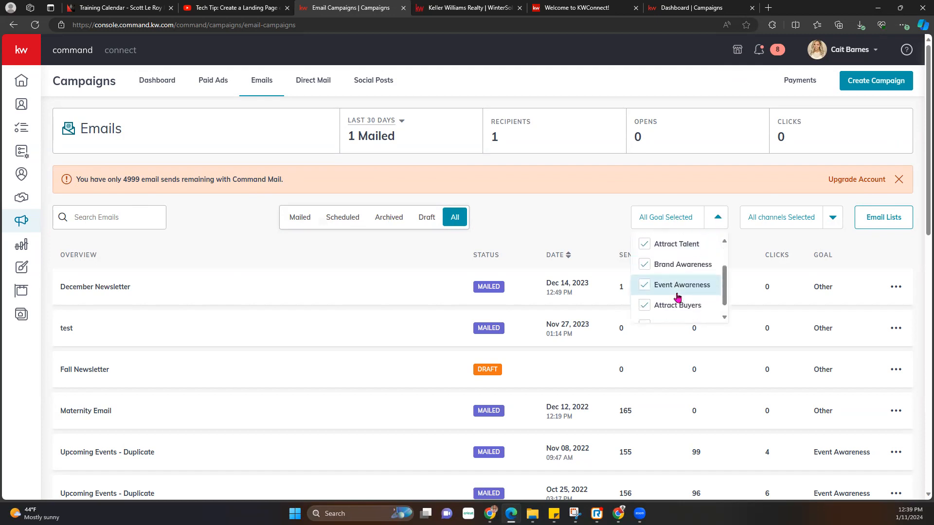
scroll(677, 294, up, 3)
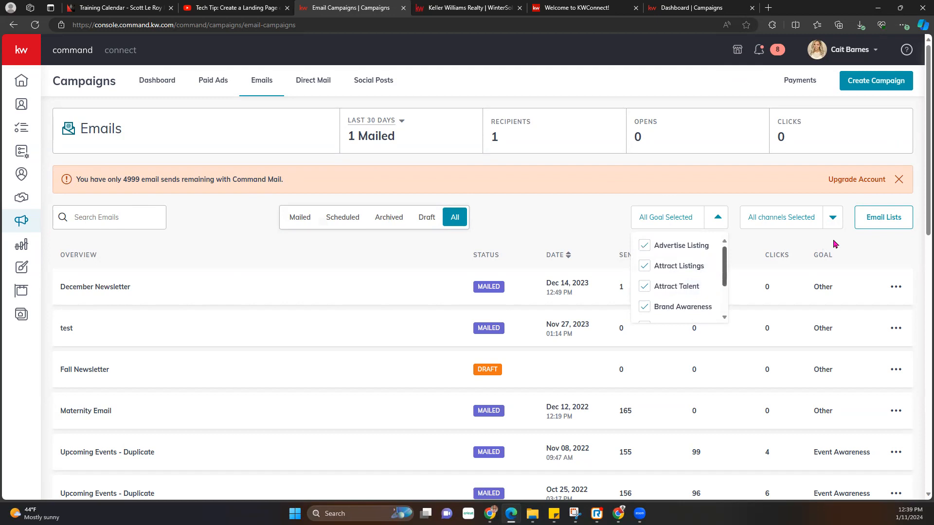
click(838, 222)
click(837, 222)
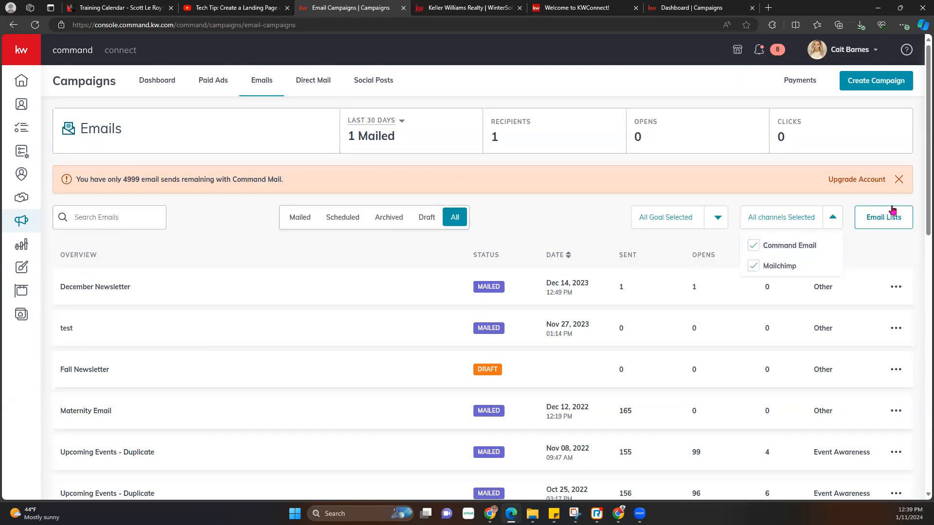
click(533, 218)
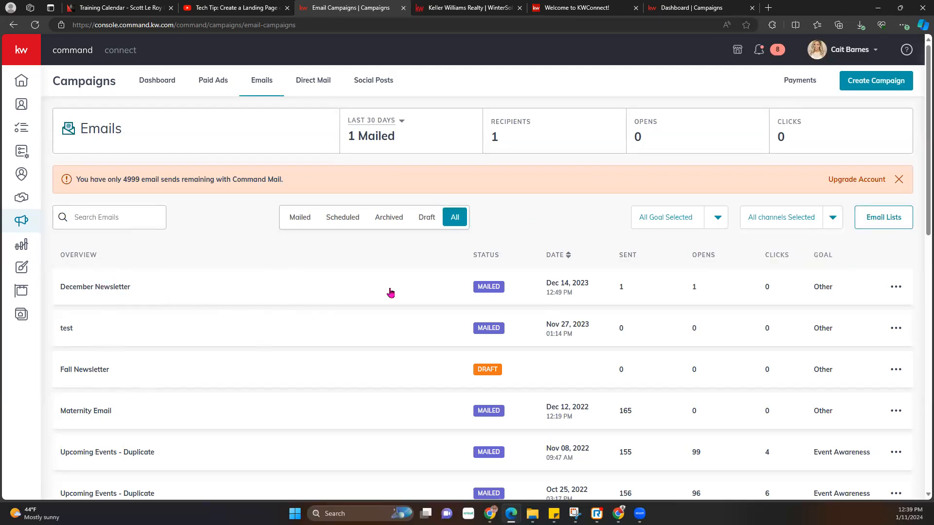
scroll(477, 305, down, 6)
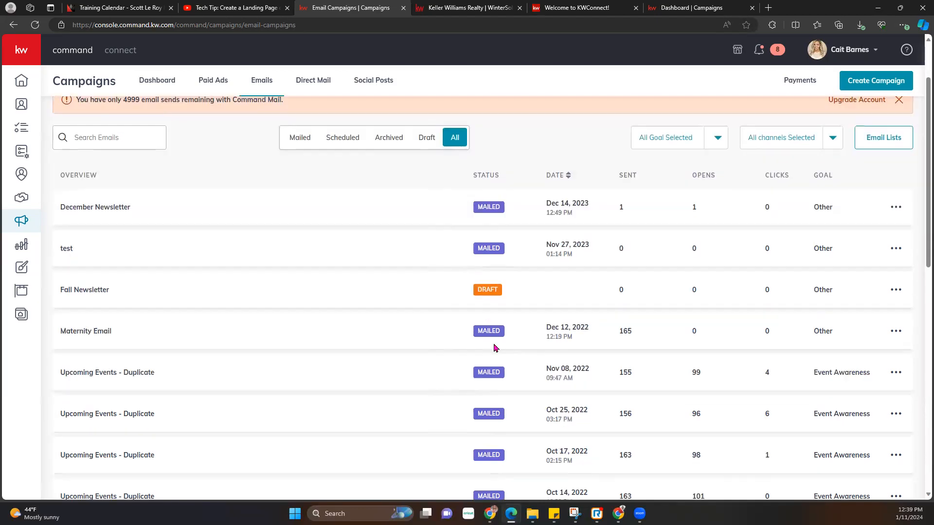
scroll(497, 358, up, 6)
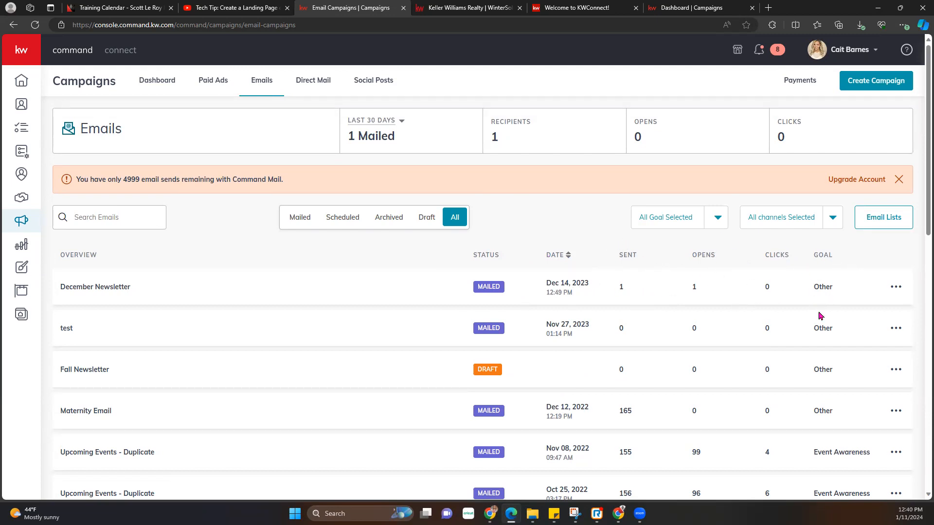
click(896, 288)
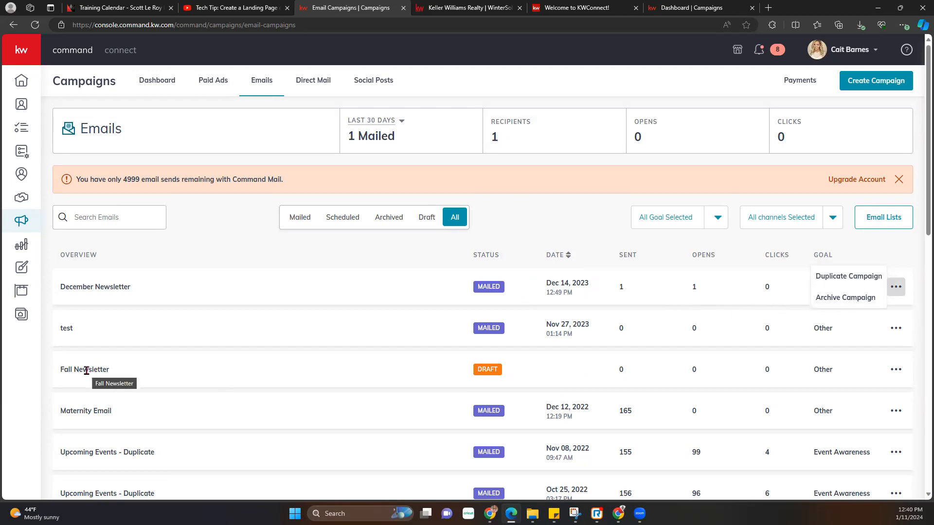
- In the Nov 08 Upcoming Events - Duplicate report, view Not opened, Not Sent and Unsubscribed recipients, then go back
scroll(109, 387, down, 1)
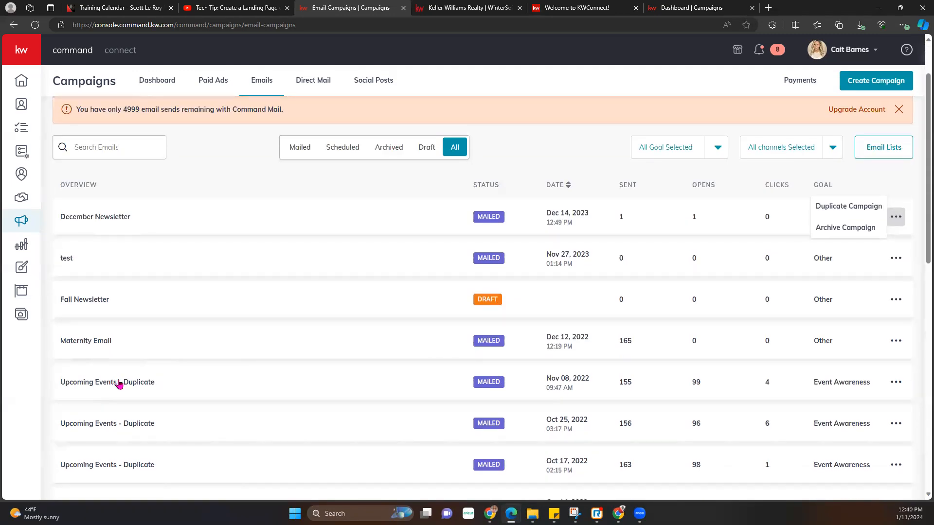
click(124, 382)
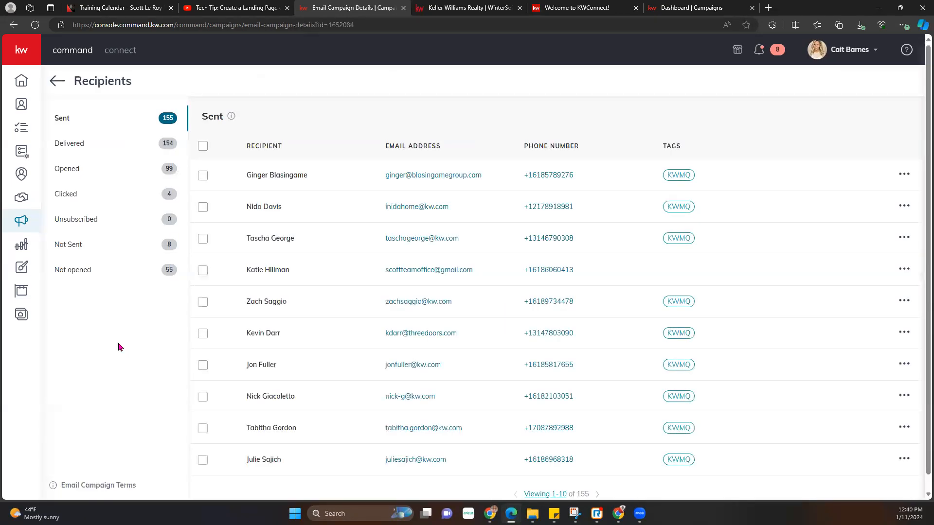
click(77, 269)
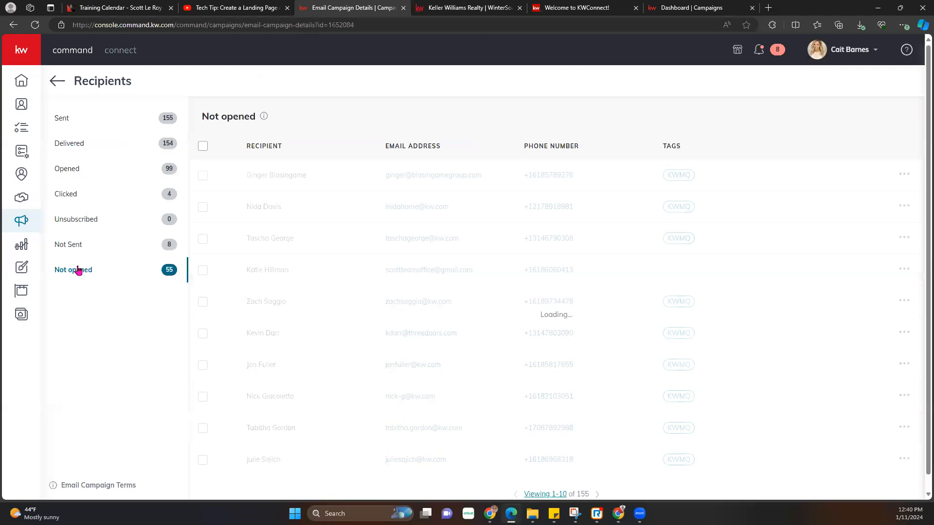
click(84, 245)
click(91, 220)
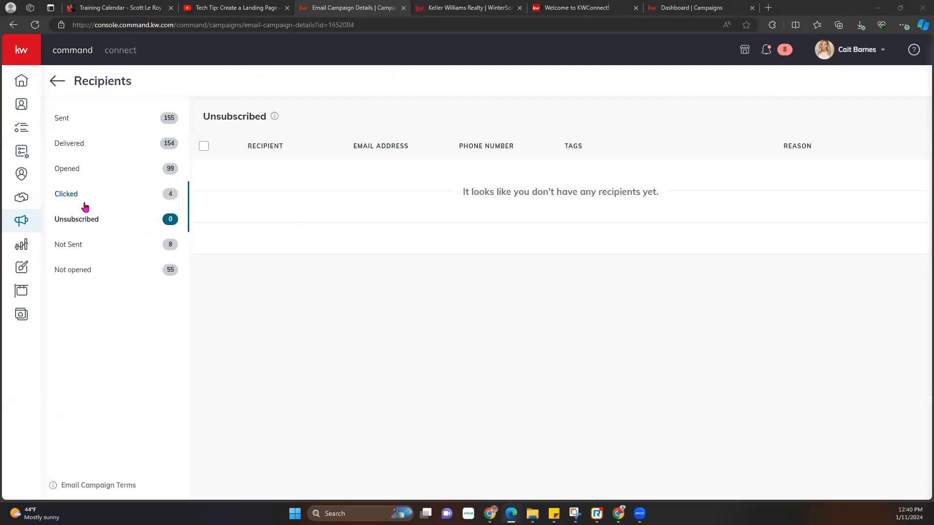
click(56, 83)
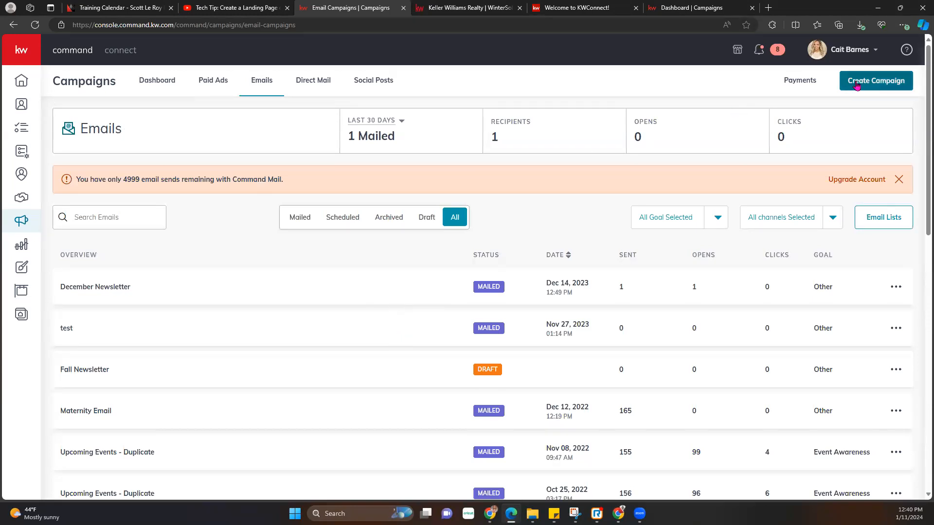
- Create a new email campaign named 'Slm 1/11/24' with goal Other on Command Email
click(900, 81)
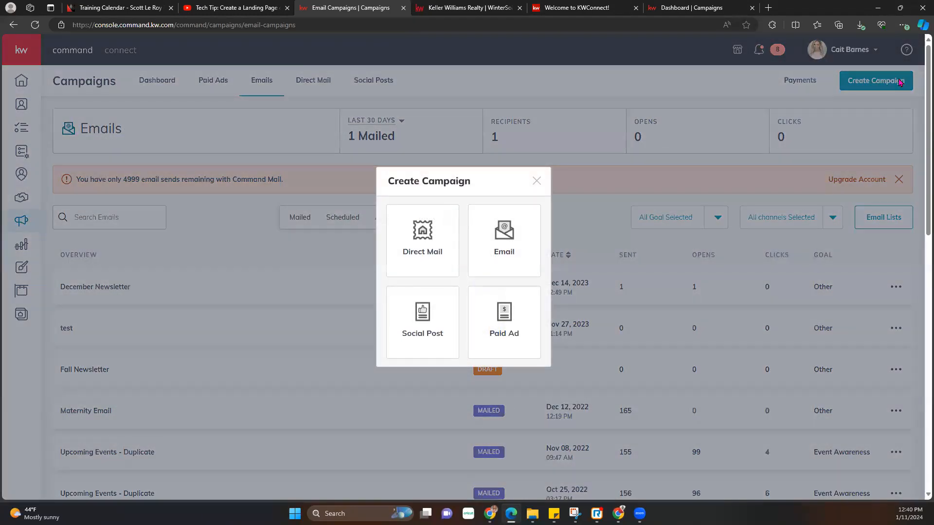
click(492, 245)
click(389, 119)
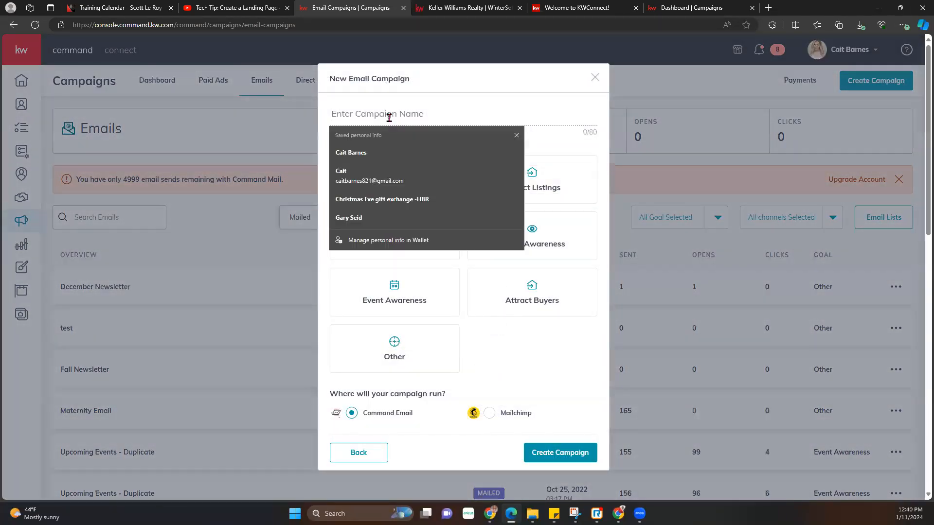
text(Slm 1/11/24)
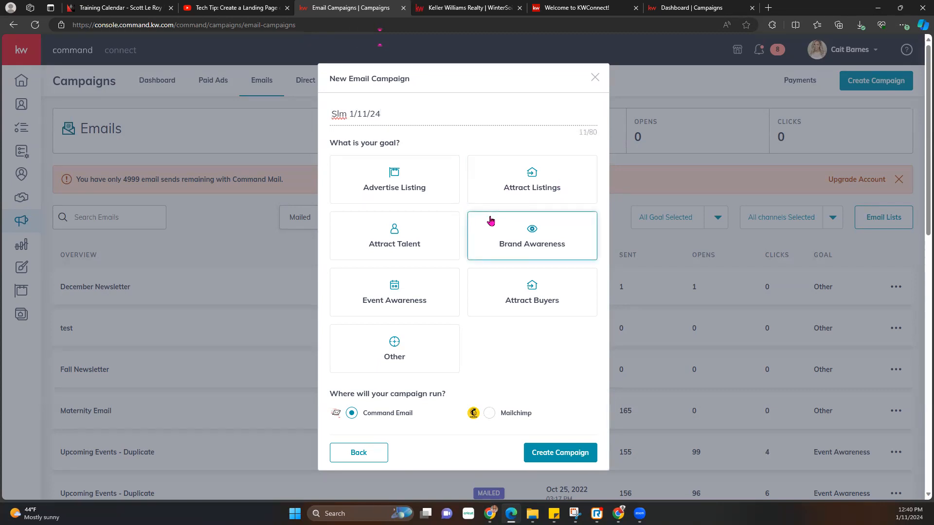
click(422, 353)
scroll(422, 351, down, 1)
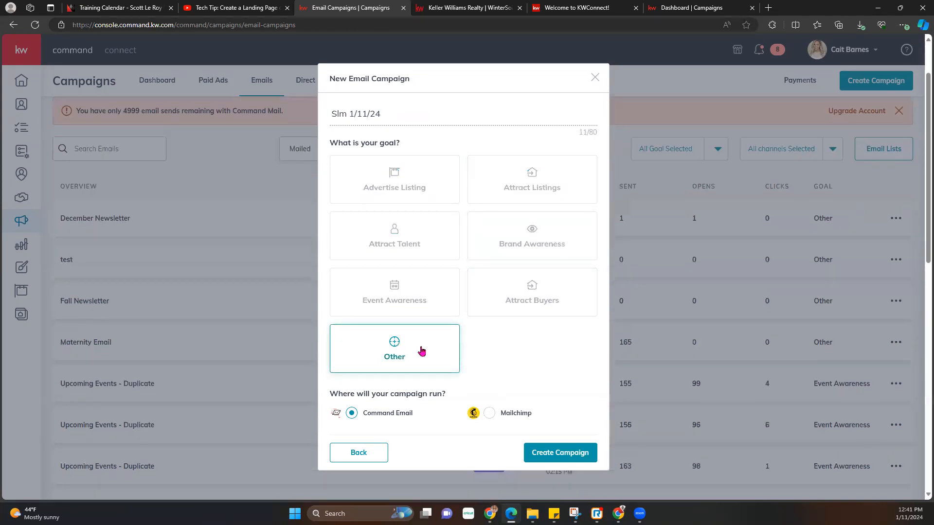
scroll(421, 351, down, 1)
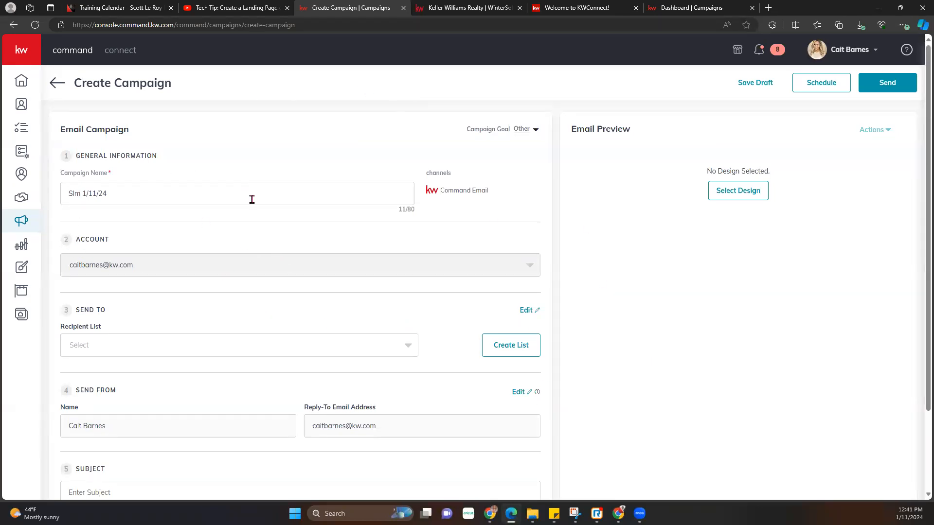
scroll(252, 199, down, 2)
- Keep the Other goal, send to the Cartoons 1/11 list, and enter subject 'January Newsletter'
scroll(534, 159, up, 2)
click(522, 130)
click(396, 143)
scroll(263, 247, down, 2)
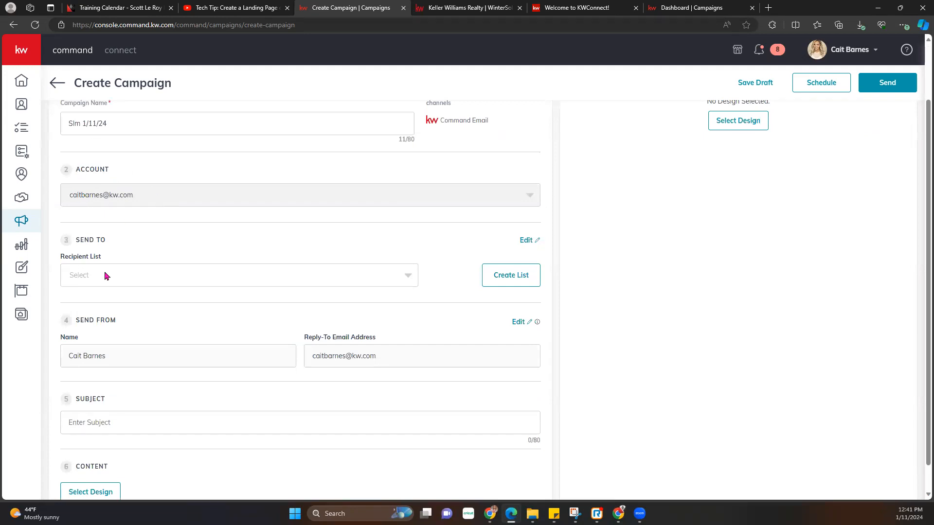
scroll(106, 276, down, 1)
click(82, 251)
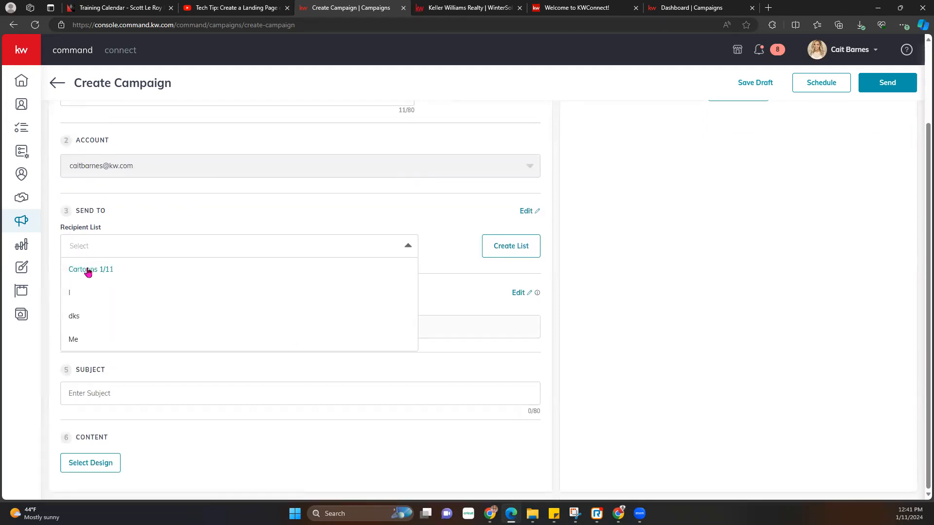
click(88, 273)
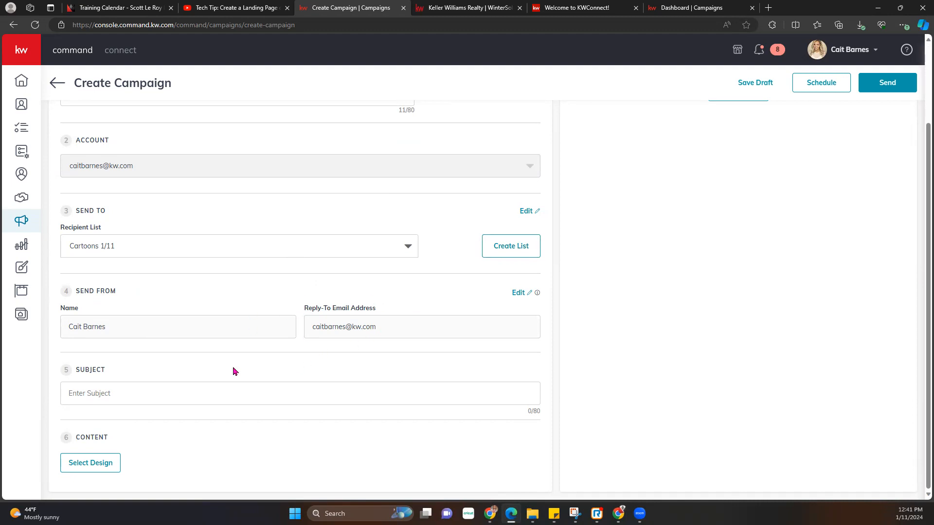
click(74, 395)
text(January Newslet)
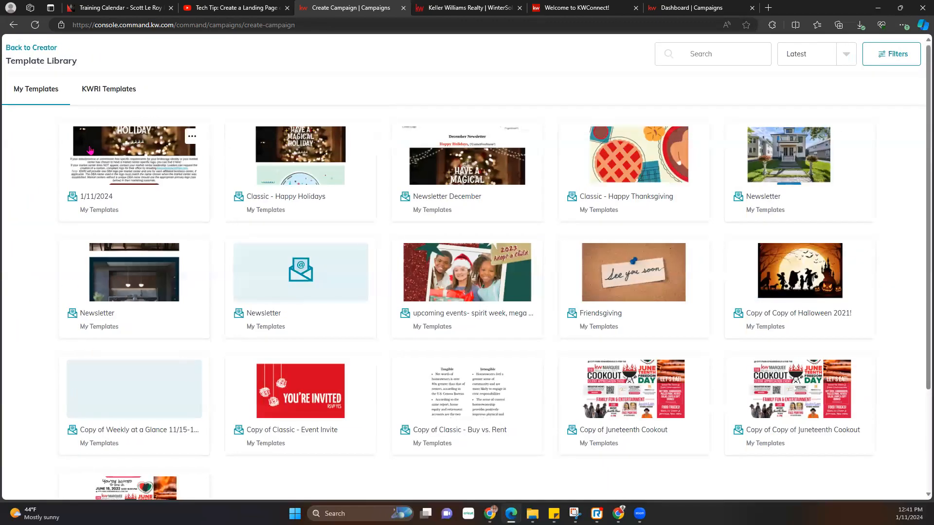
- Pick the 1/11/2024 template, save it to Designs, and close the editor keeping the changes
click(121, 162)
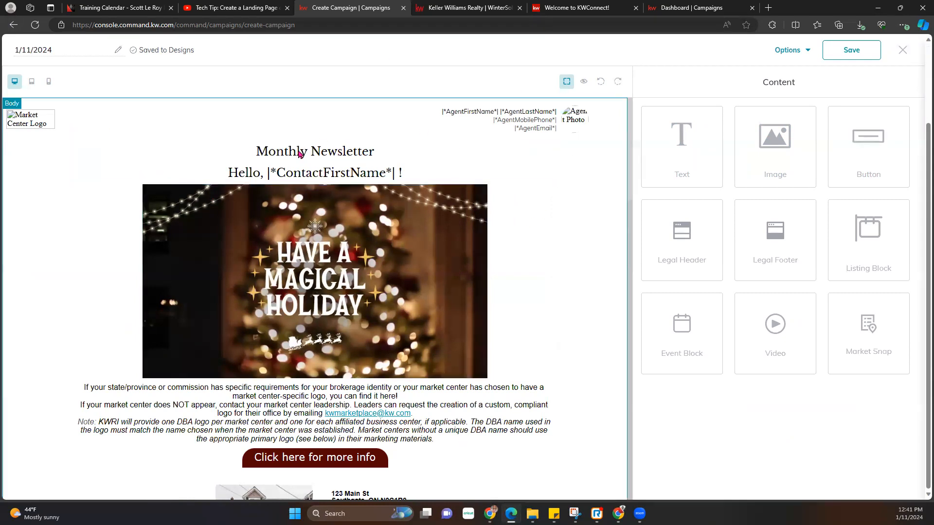
scroll(363, 300, down, 1)
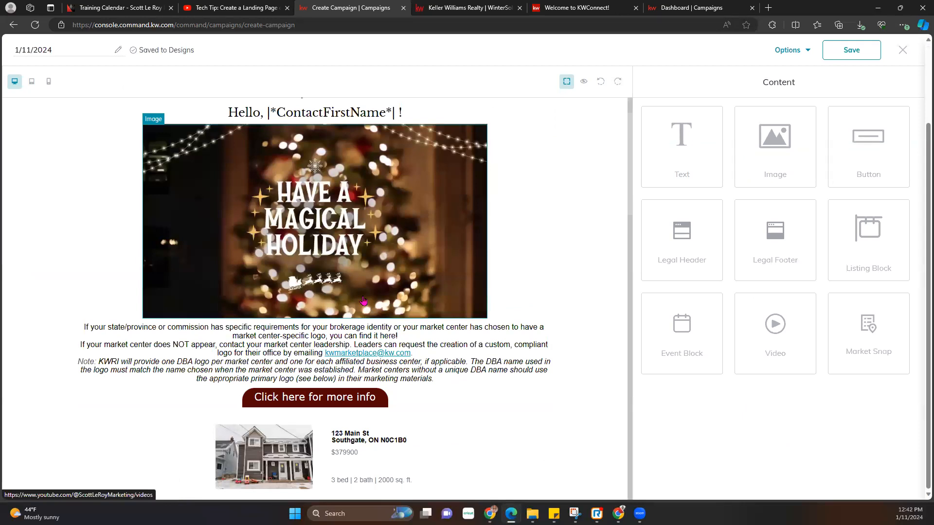
click(856, 50)
click(903, 50)
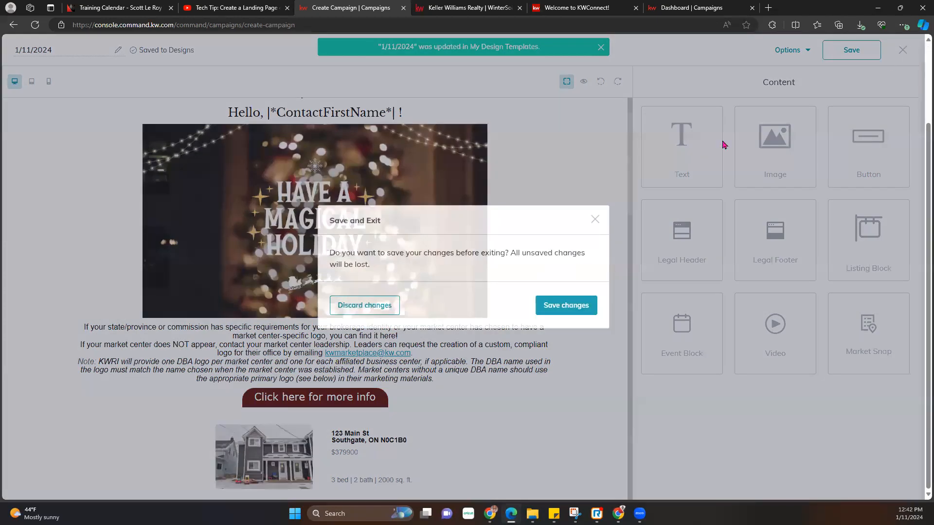
click(573, 305)
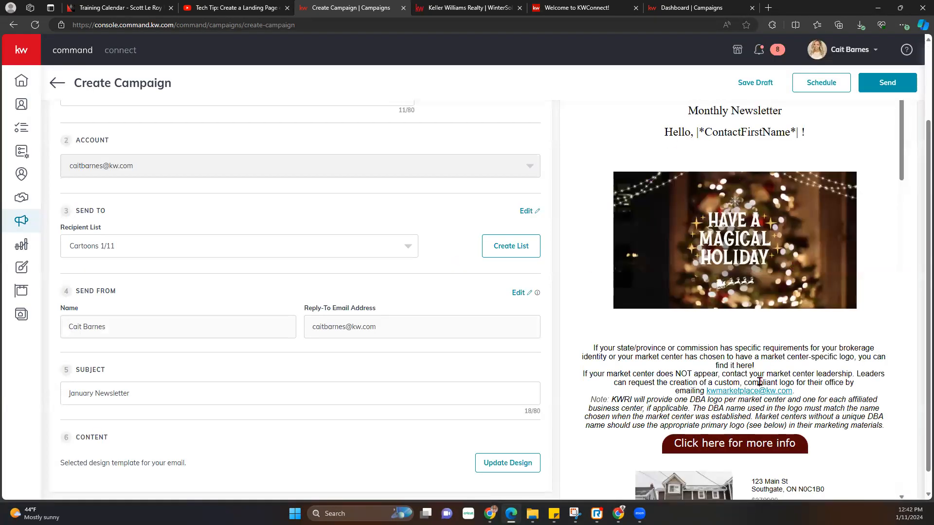
scroll(759, 382, down, 15)
scroll(734, 380, down, 2)
scroll(734, 379, up, 10)
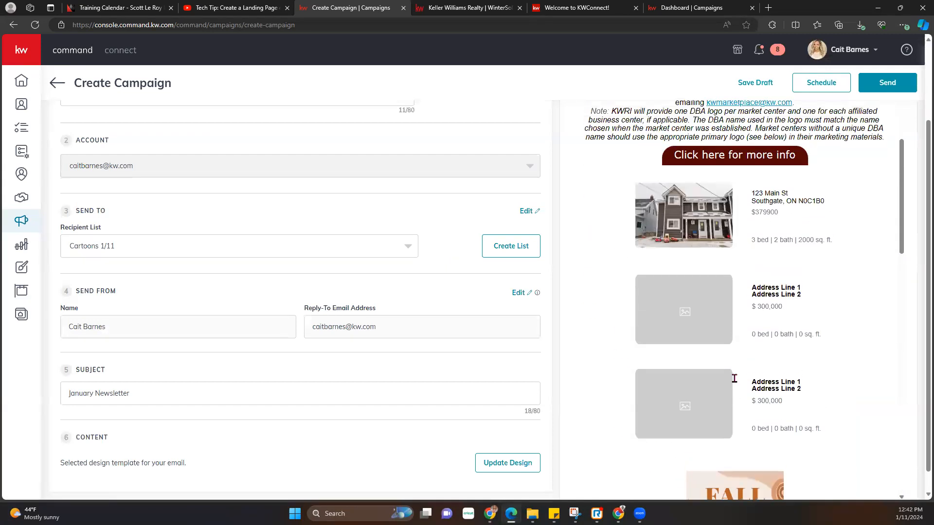
scroll(734, 379, up, 5)
scroll(284, 365, down, 1)
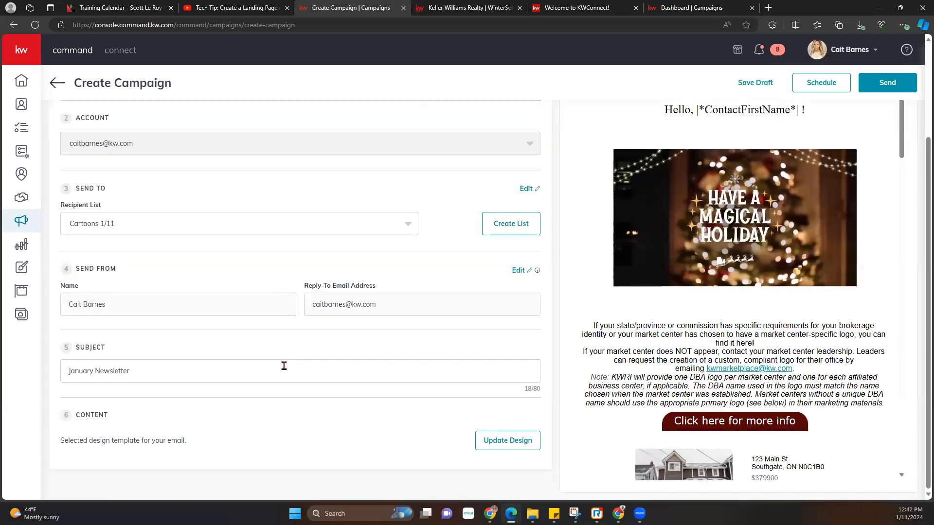
scroll(285, 366, up, 3)
scroll(523, 387, down, 3)
scroll(523, 387, up, 3)
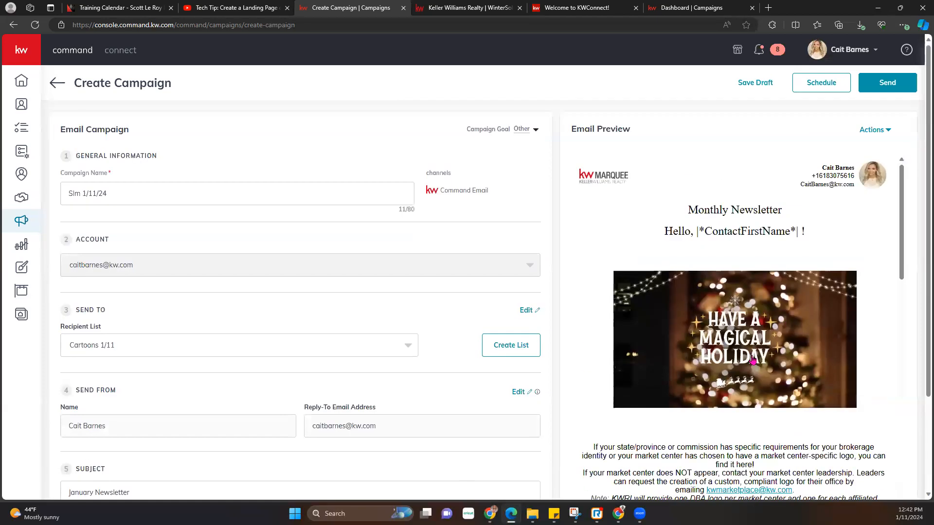
click(887, 129)
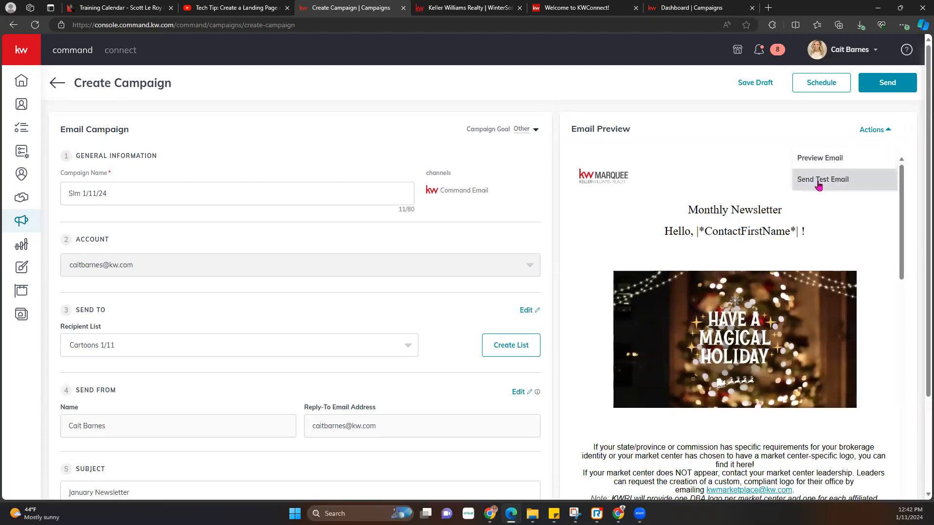
click(827, 158)
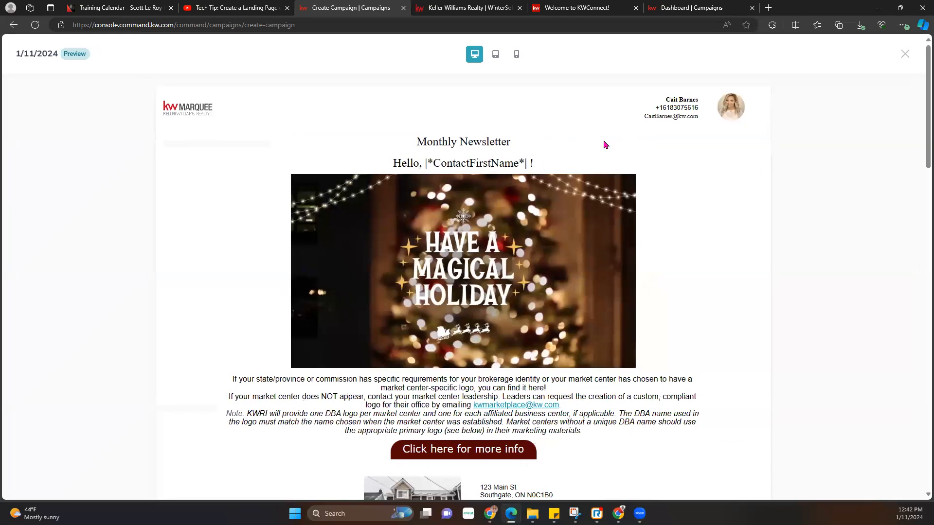
drag(433, 164, 530, 161)
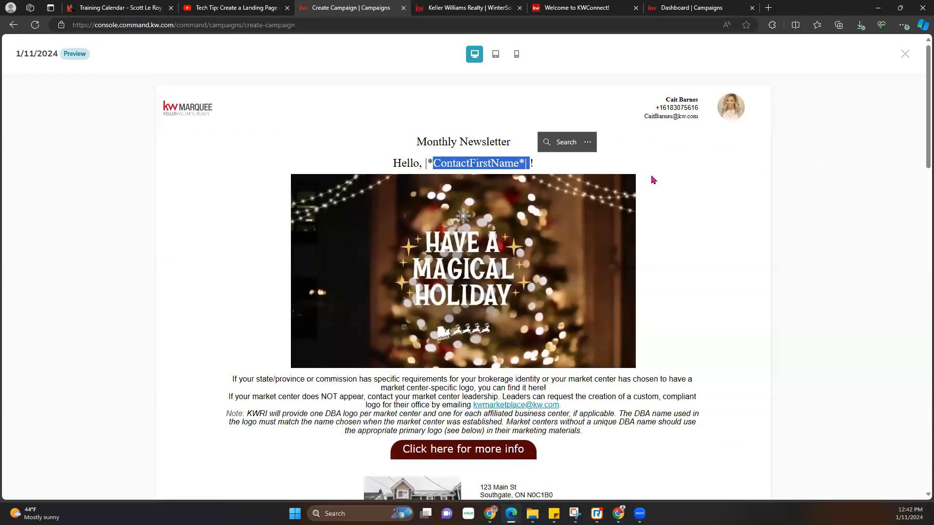
click(909, 55)
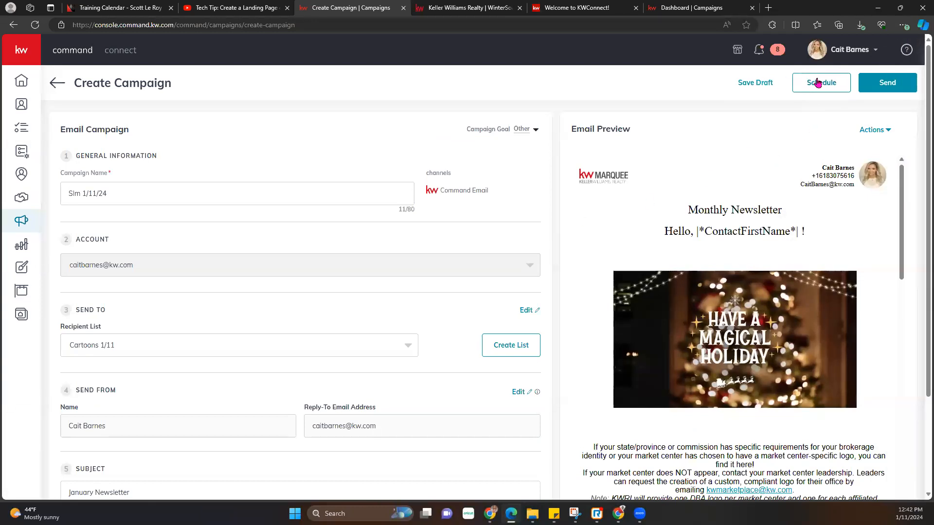
- Try scheduling the campaign for January 27, 2024 at 11:00 AM, then close without scheduling
click(831, 93)
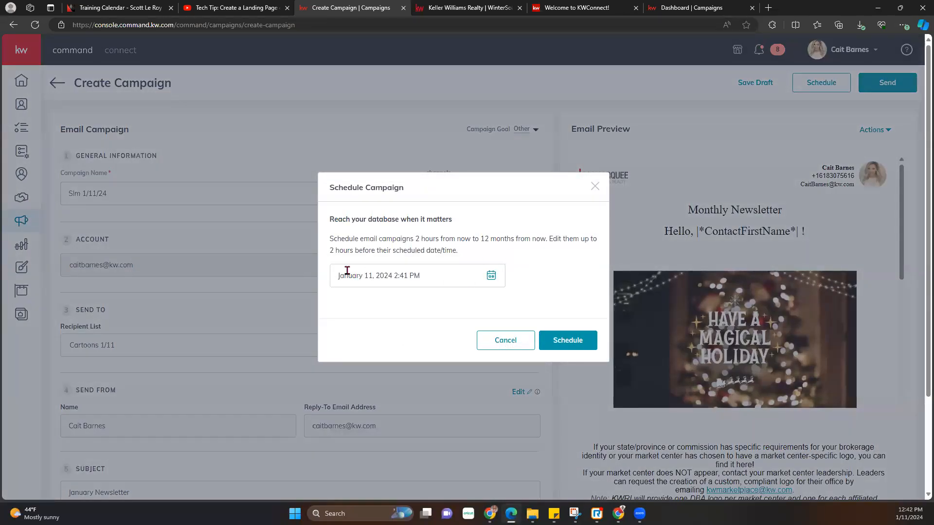
click(499, 278)
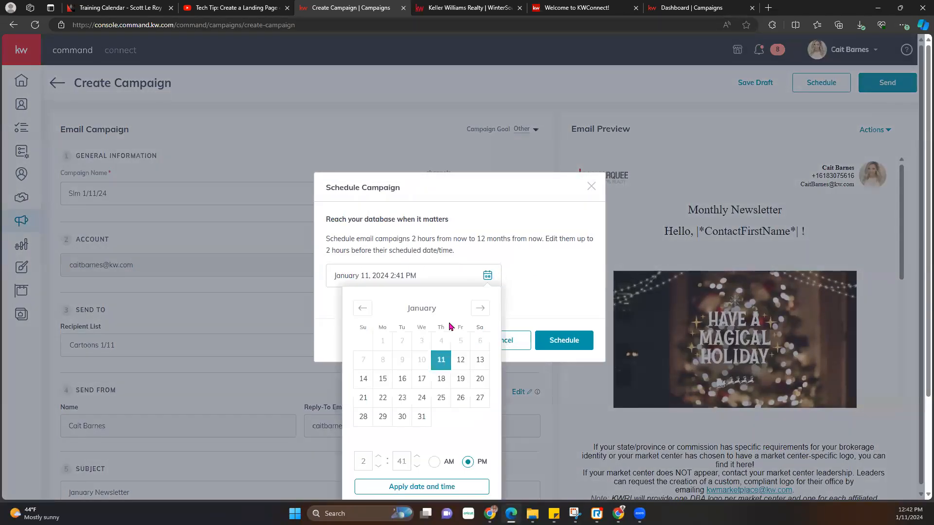
click(476, 393)
scroll(466, 396, down, 3)
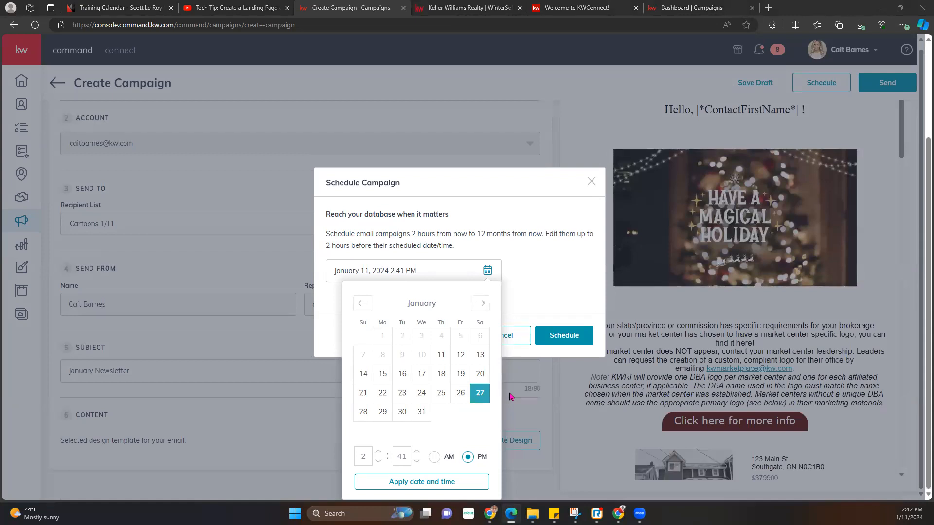
click(433, 461)
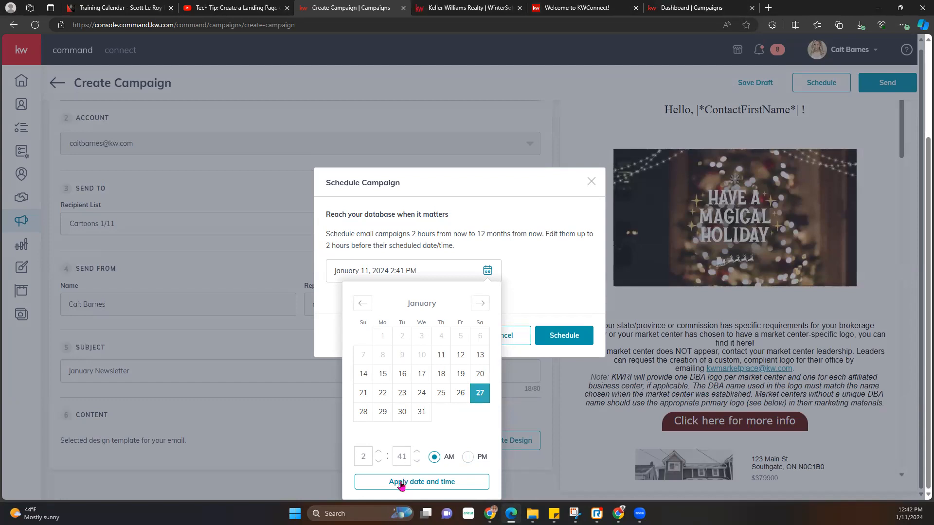
click(401, 453)
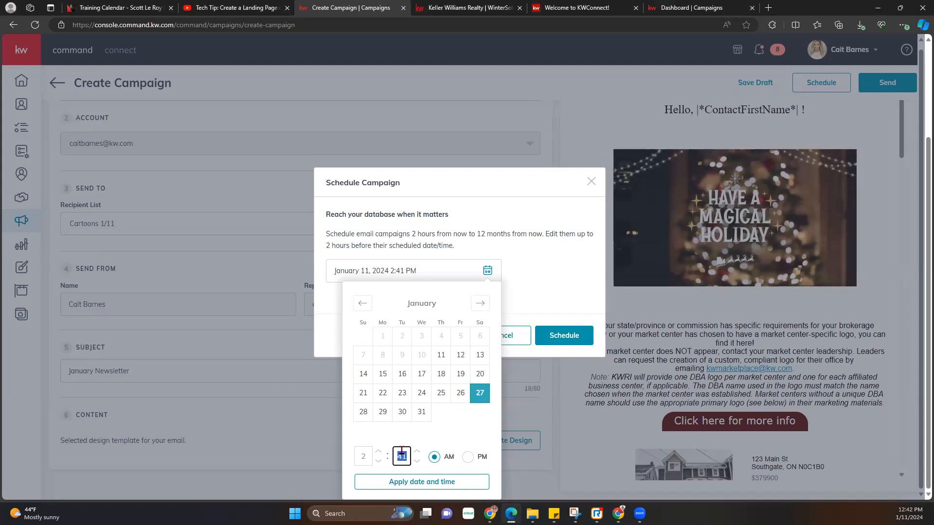
click(361, 454)
text(11)
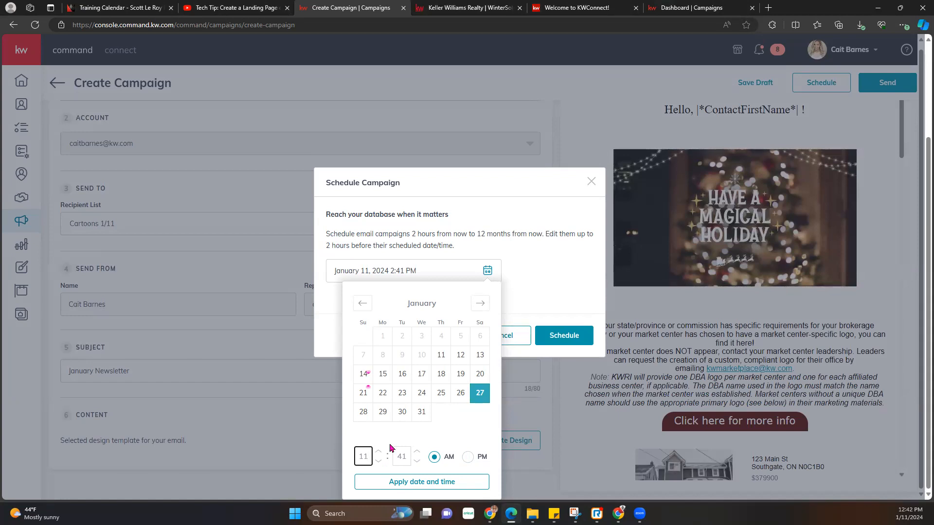
key(Tab)
text(00)
click(456, 483)
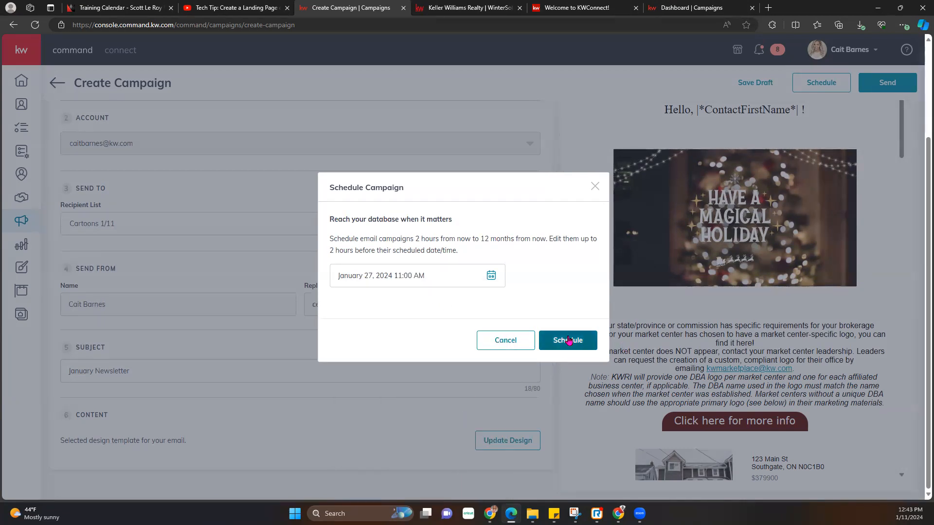
click(596, 188)
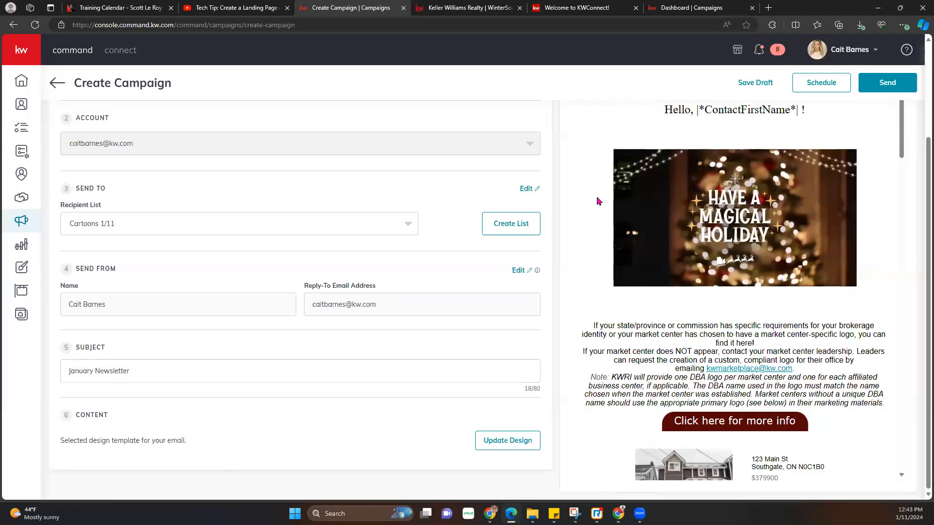
- Save the Slm 1/11/24 campaign as a draft and exit
click(766, 86)
click(452, 299)
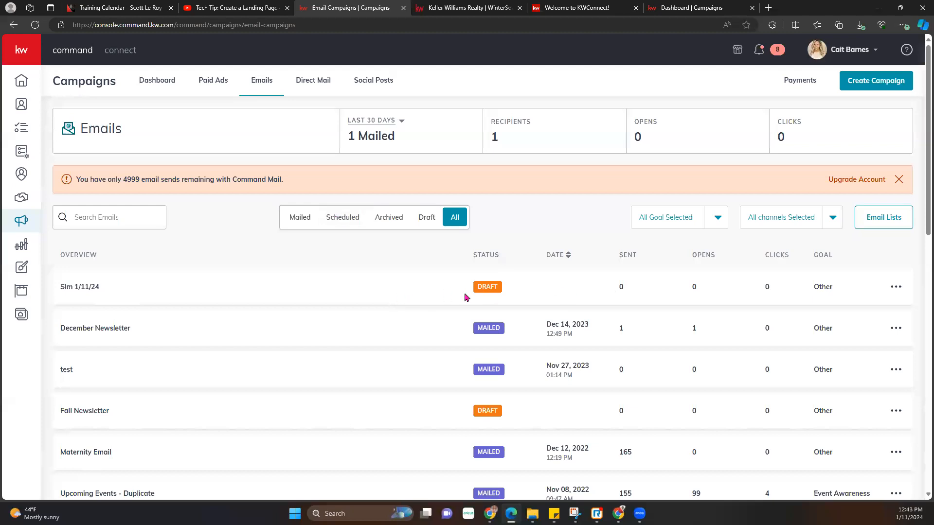
scroll(558, 436, down, 5)
scroll(558, 435, up, 5)
- Browse the marketing channel's latest videos on YouTube, then return to the Email Campaigns list
click(223, 7)
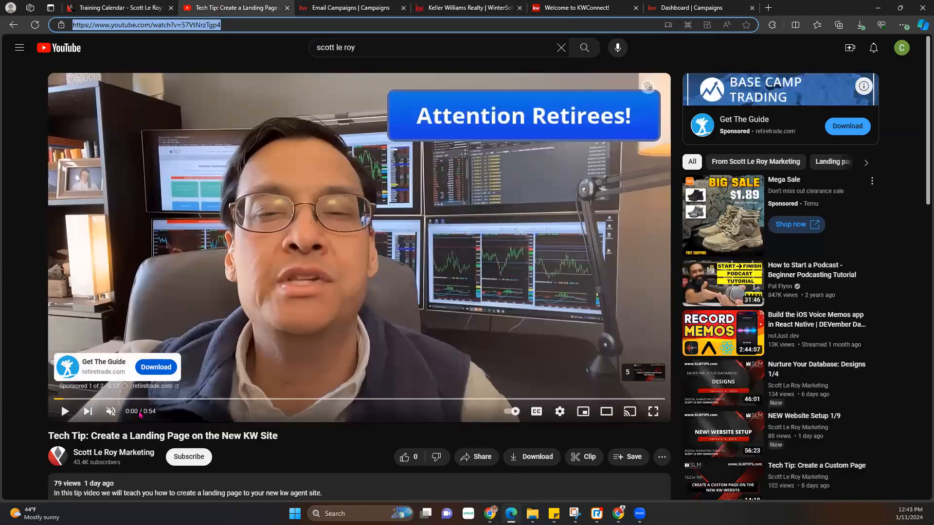
click(109, 452)
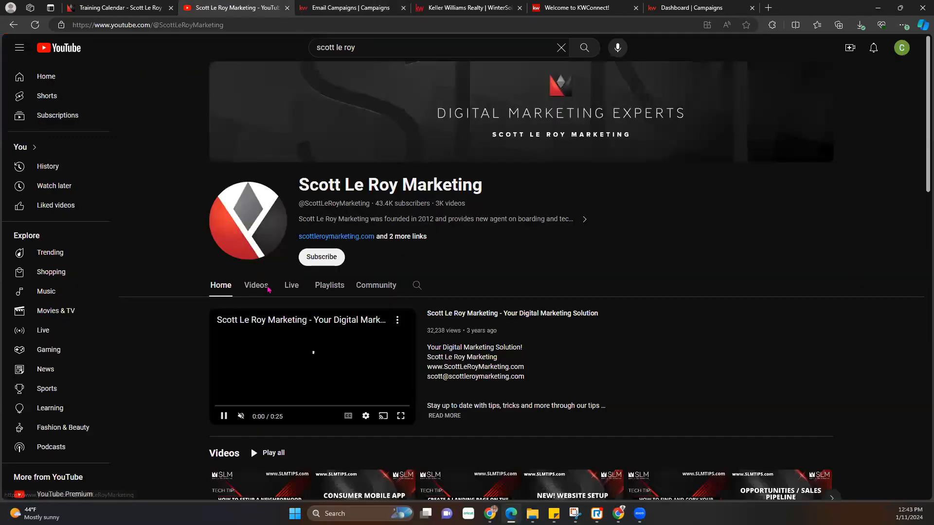
click(256, 286)
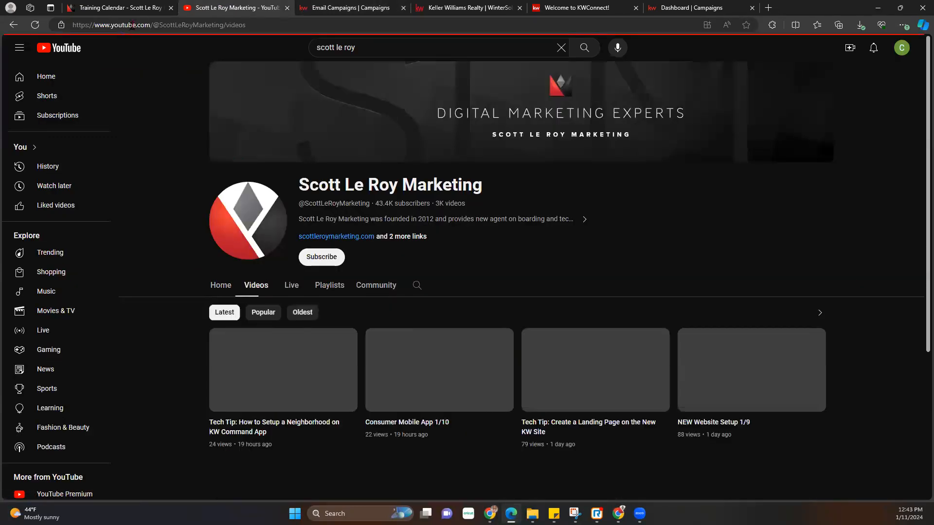
click(131, 25)
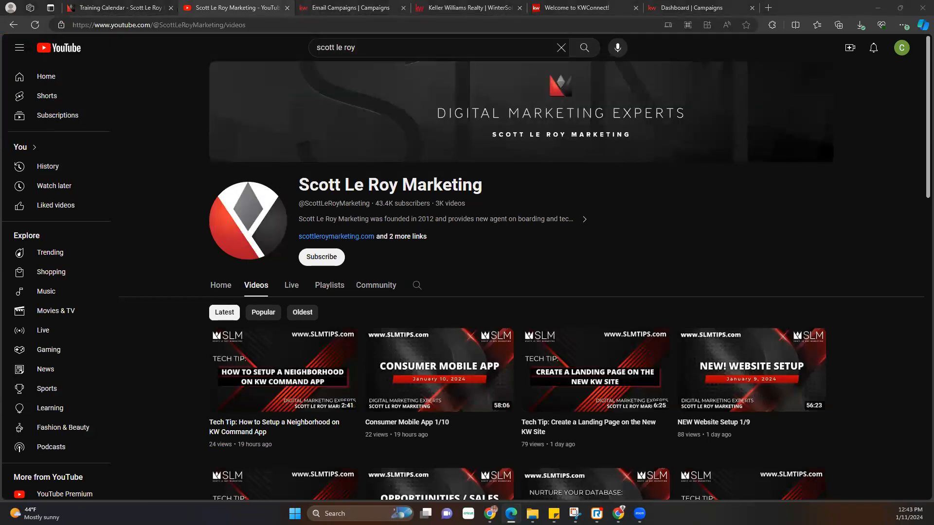
click(365, 6)
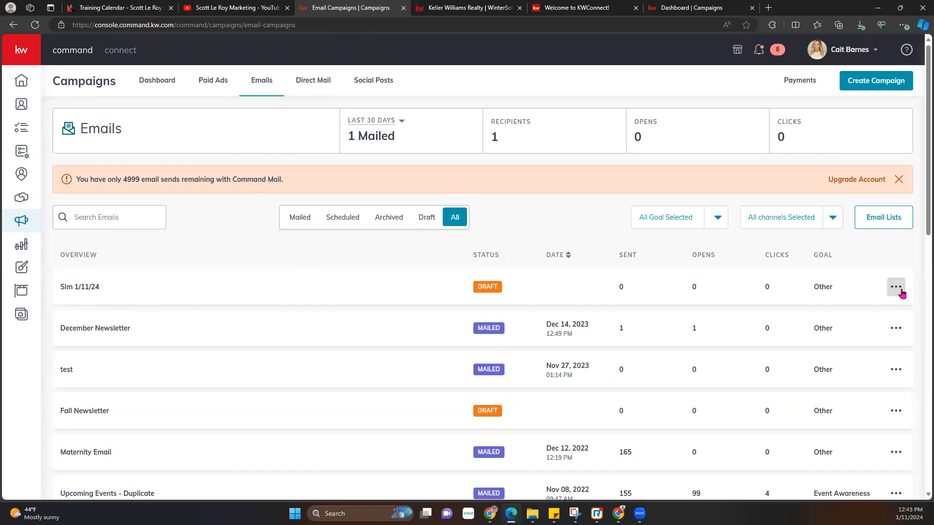
- Schedule the Slm 1/11/24 campaign to send on February 24, 2024 at 12:43 PM
click(897, 287)
click(849, 267)
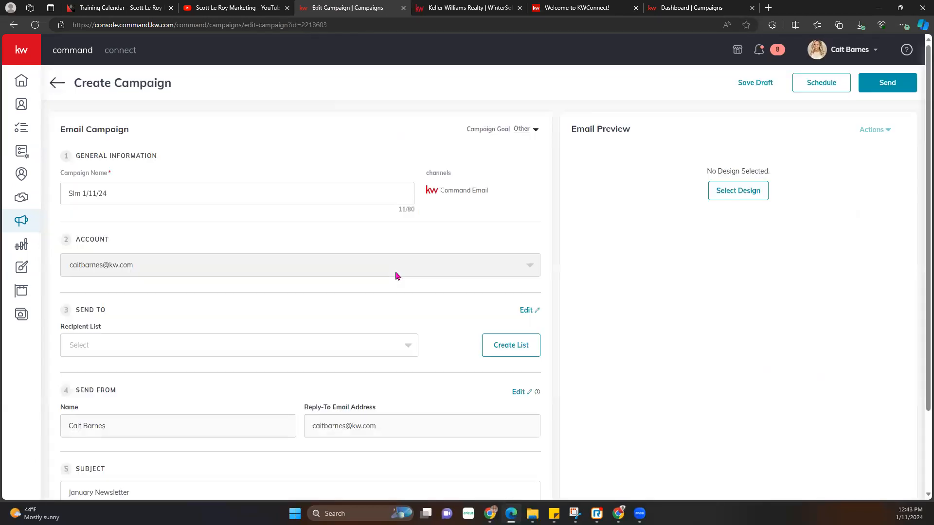
click(815, 85)
click(490, 277)
click(482, 310)
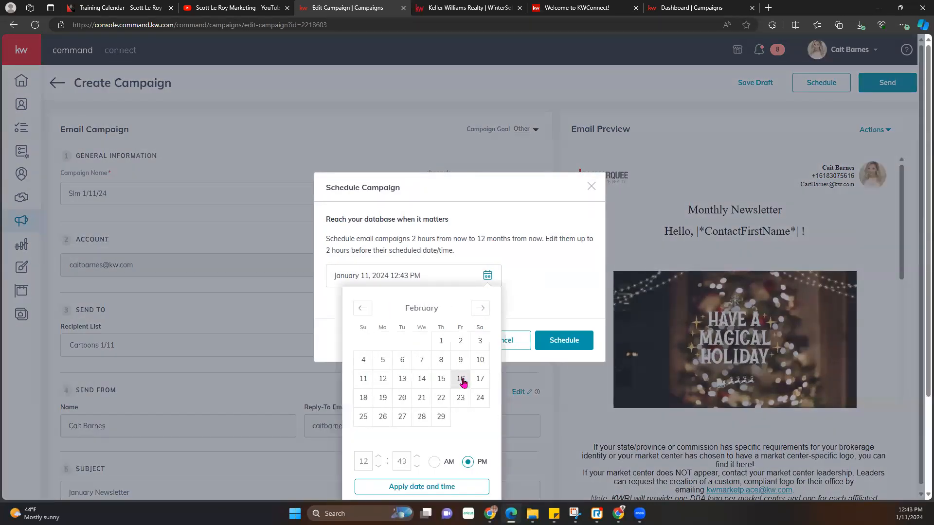
click(480, 399)
click(446, 492)
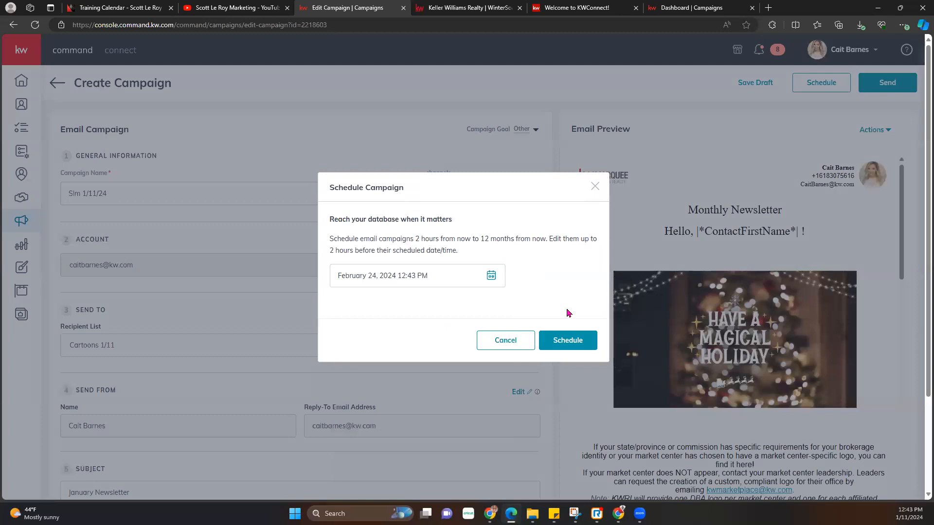
click(561, 343)
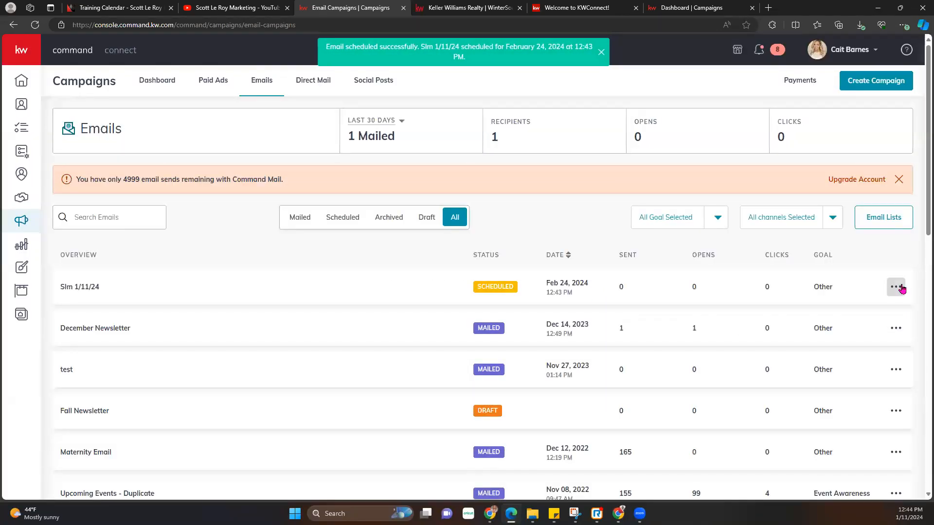
click(896, 287)
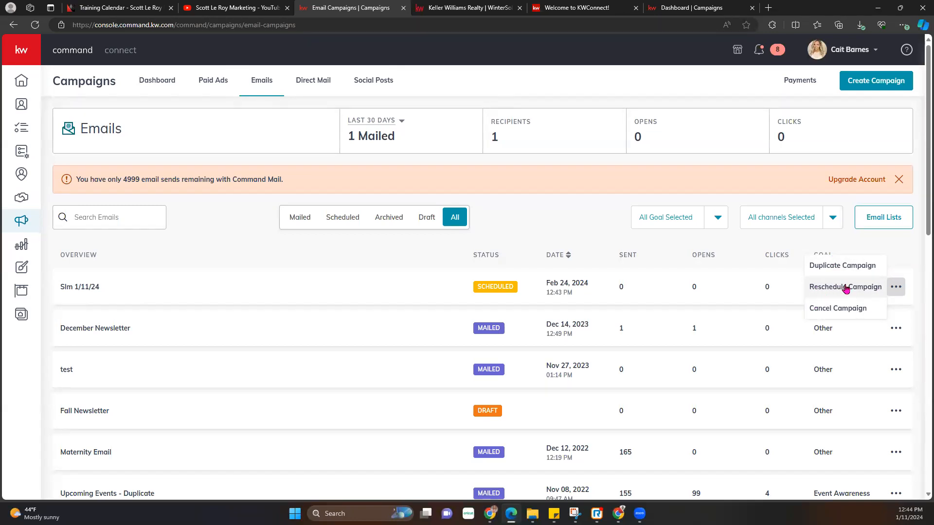
- Cancel the scheduled Slm 1/11/24 campaign and confirm with Yes
click(827, 308)
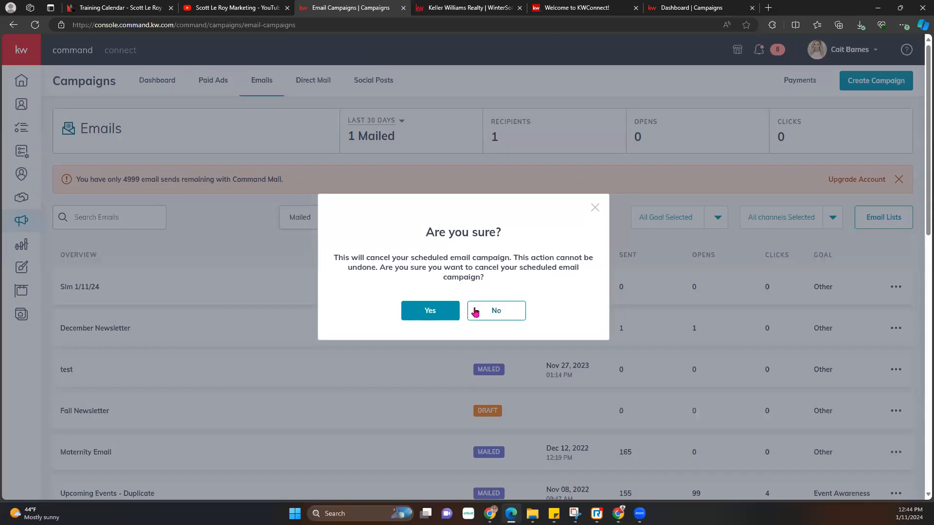
click(430, 310)
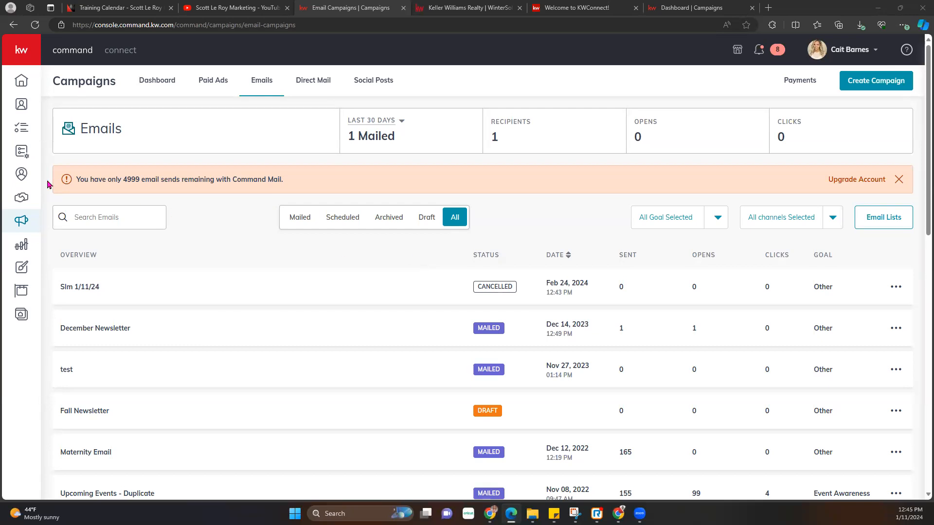
- Create a new Email design in Designs from the Classic - Happy Valentine's Day template
click(25, 270)
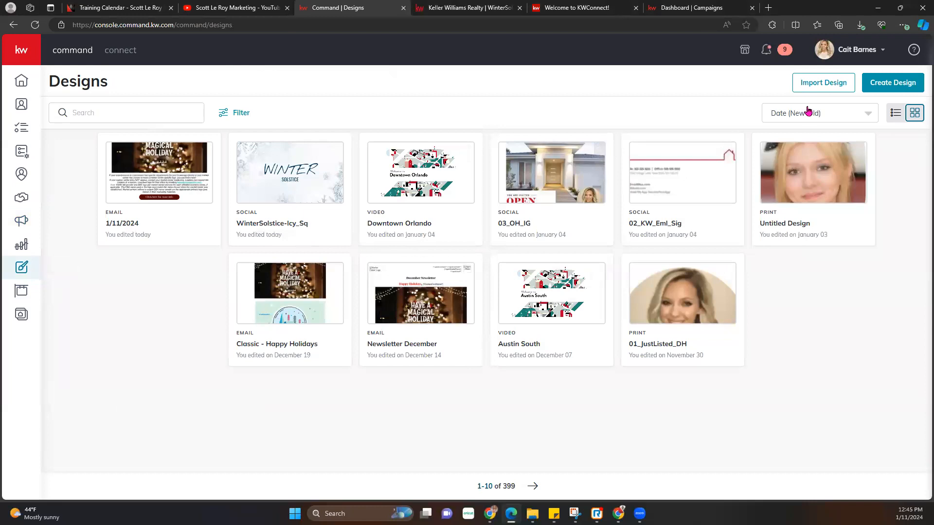
click(873, 85)
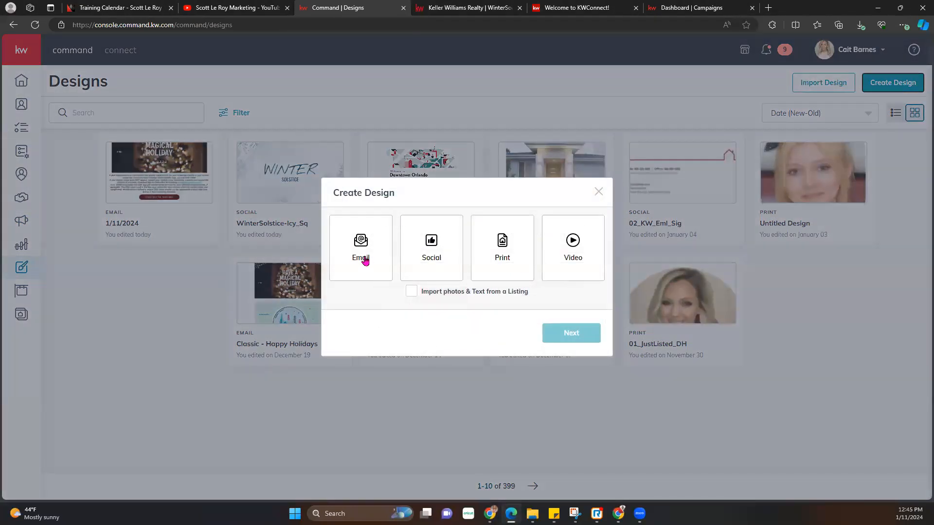
click(363, 260)
click(567, 334)
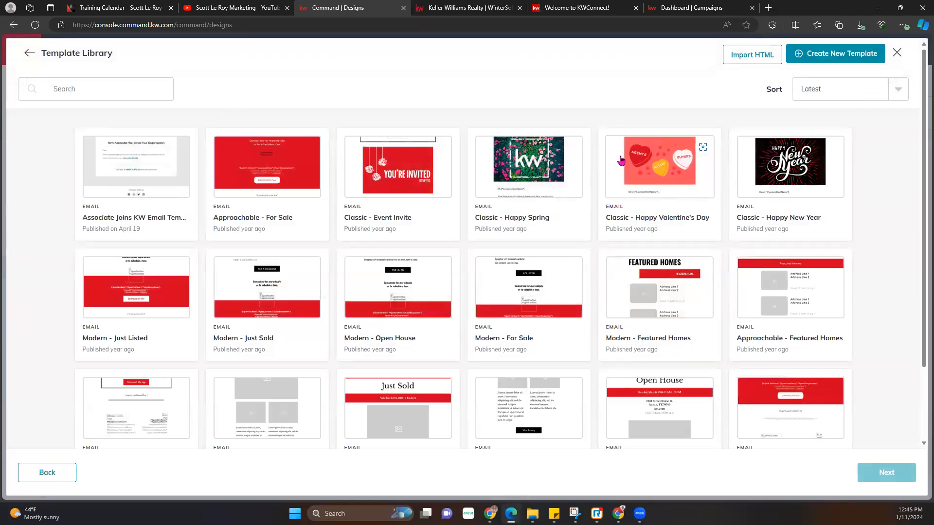
click(642, 175)
click(890, 473)
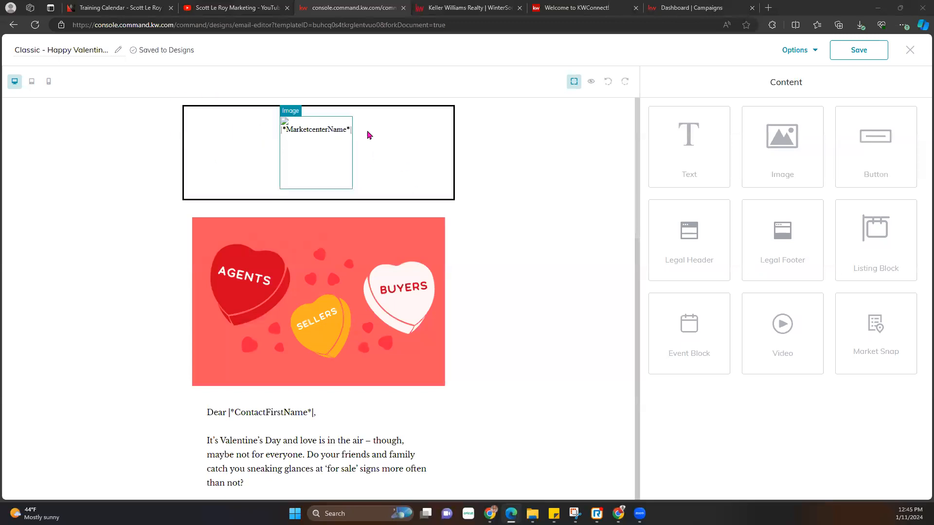
- Place a Legal Header block above the Valentine template's header block and preview the email
scroll(368, 142, down, 15)
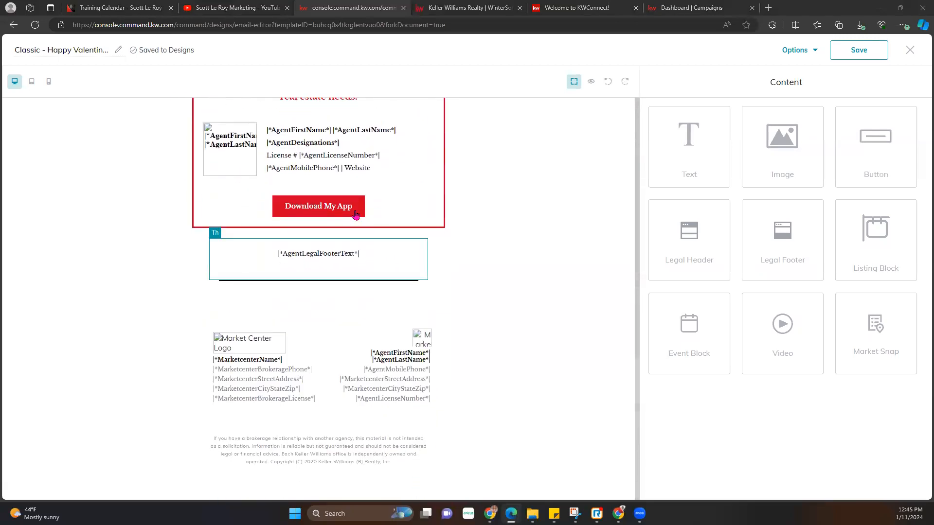
scroll(375, 239, up, 10)
scroll(375, 239, down, 10)
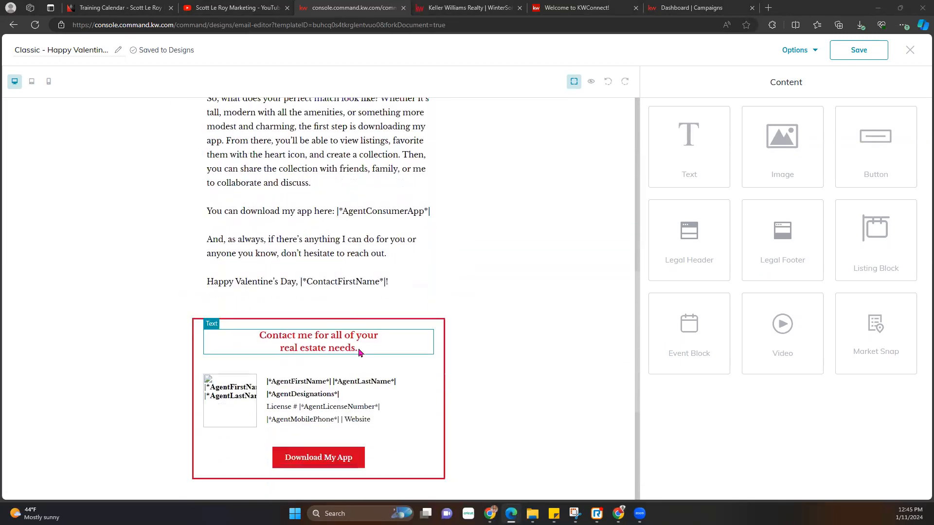
scroll(489, 326, up, 7)
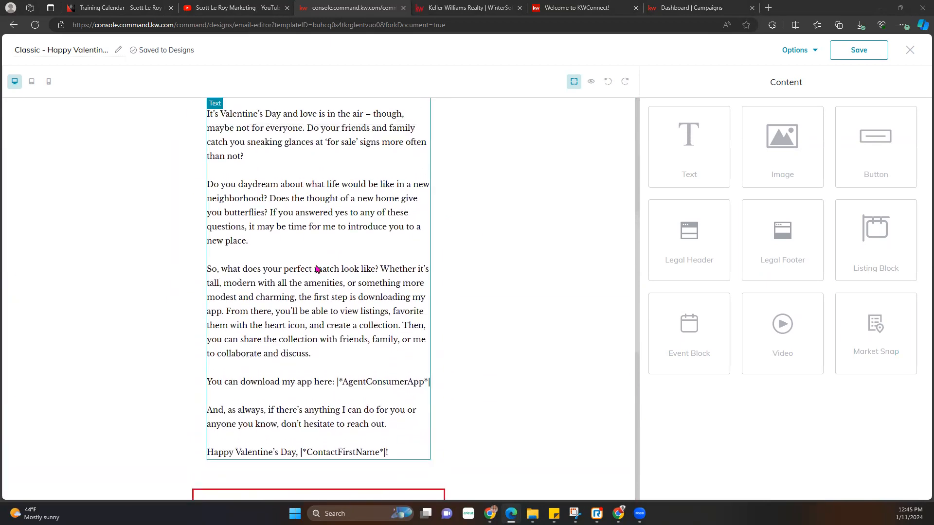
scroll(316, 269, up, 7)
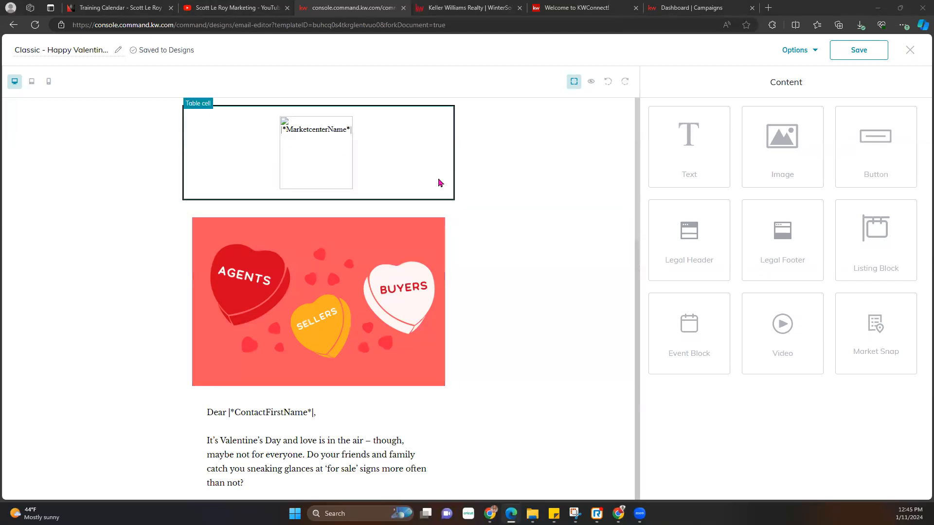
drag(689, 238, 483, 232)
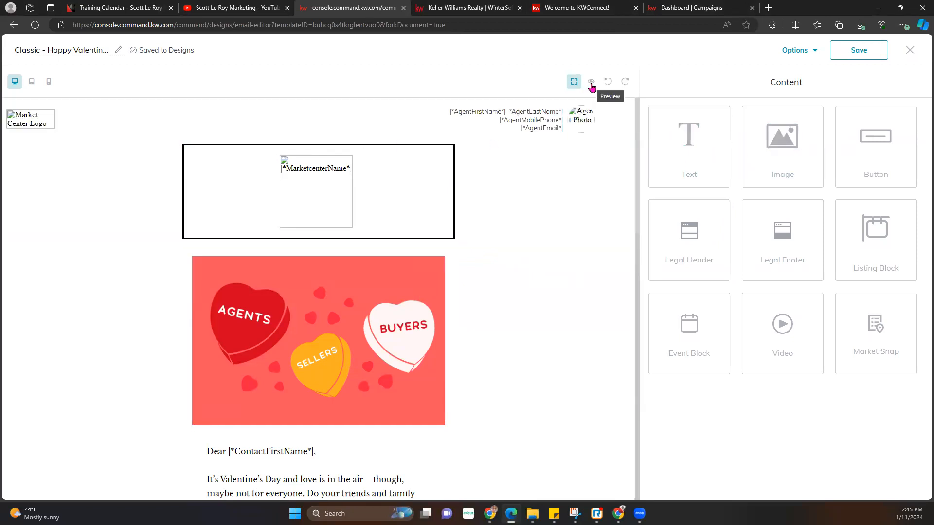
scroll(425, 302, down, 15)
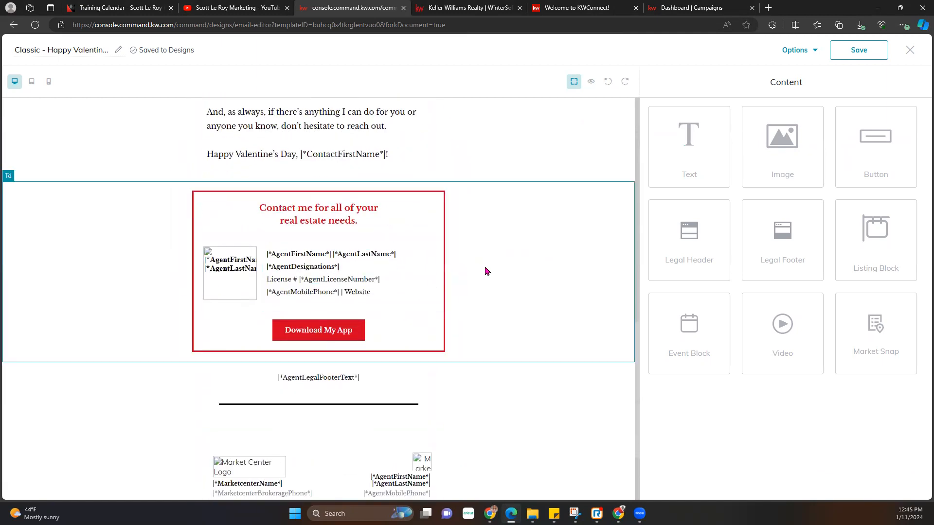
scroll(501, 267, up, 15)
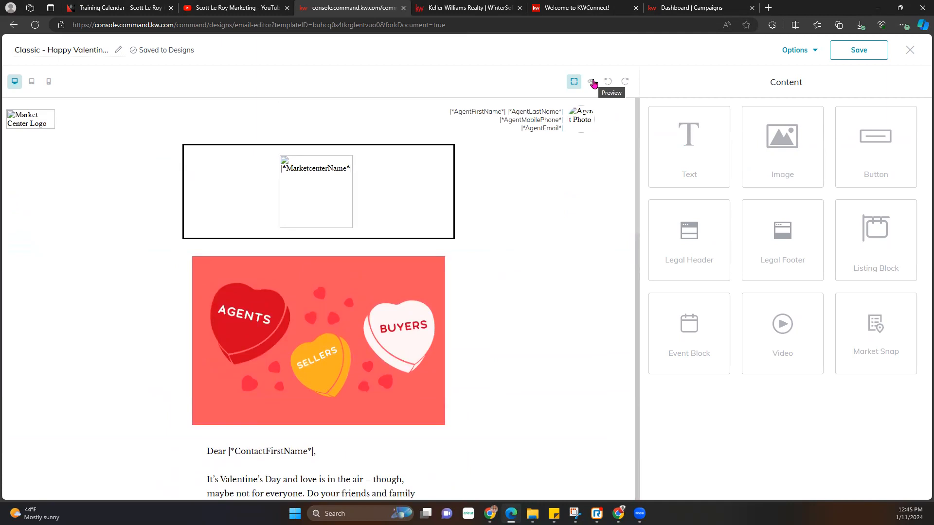
click(593, 82)
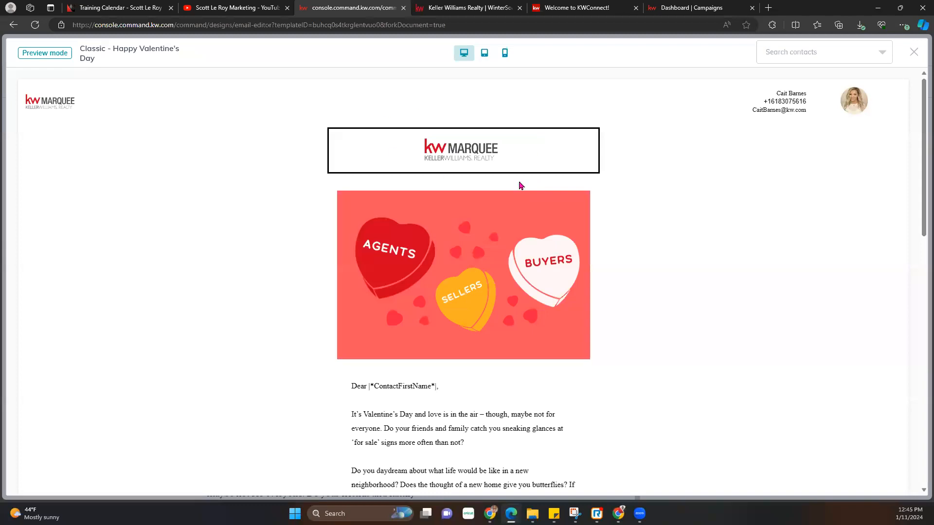
- Close and reopen the preview, scrolling down to the agent contact box and footer
drag(53, 102, 836, 94)
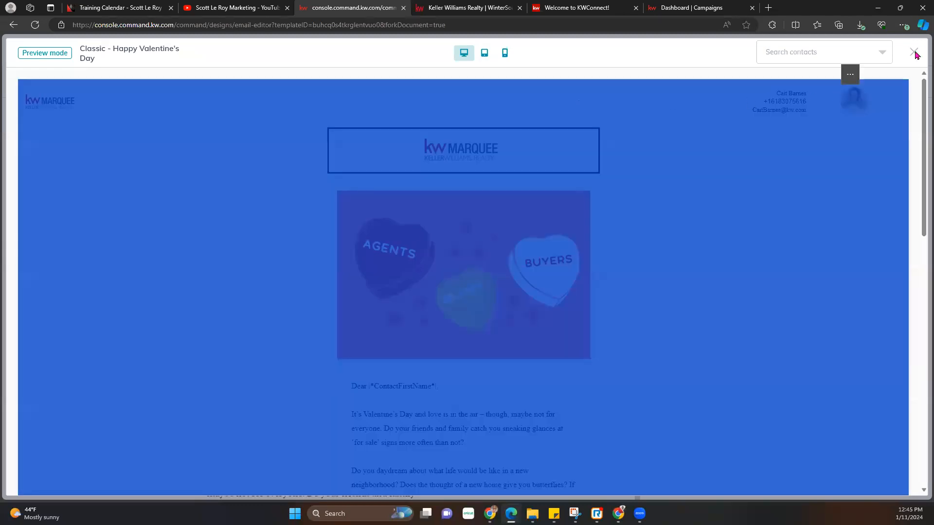
click(914, 52)
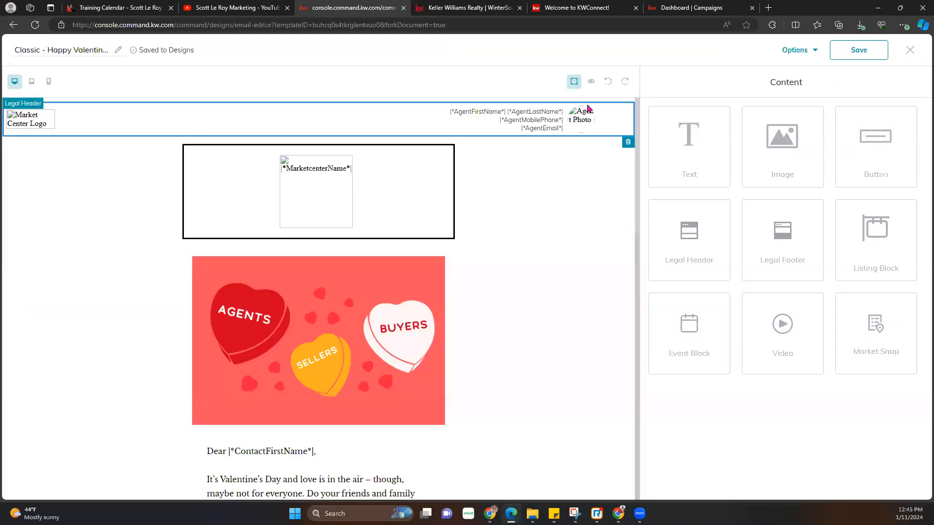
scroll(618, 136, down, 1)
click(591, 81)
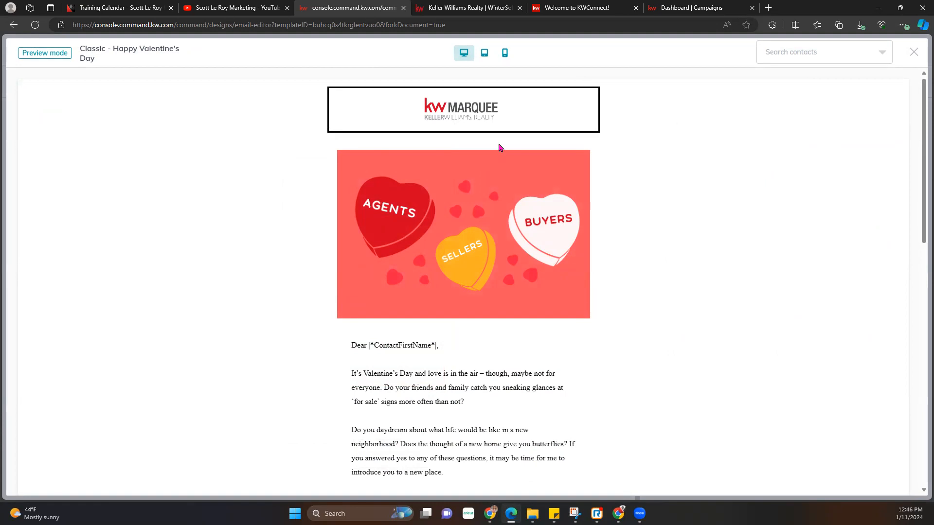
scroll(516, 194, down, 2)
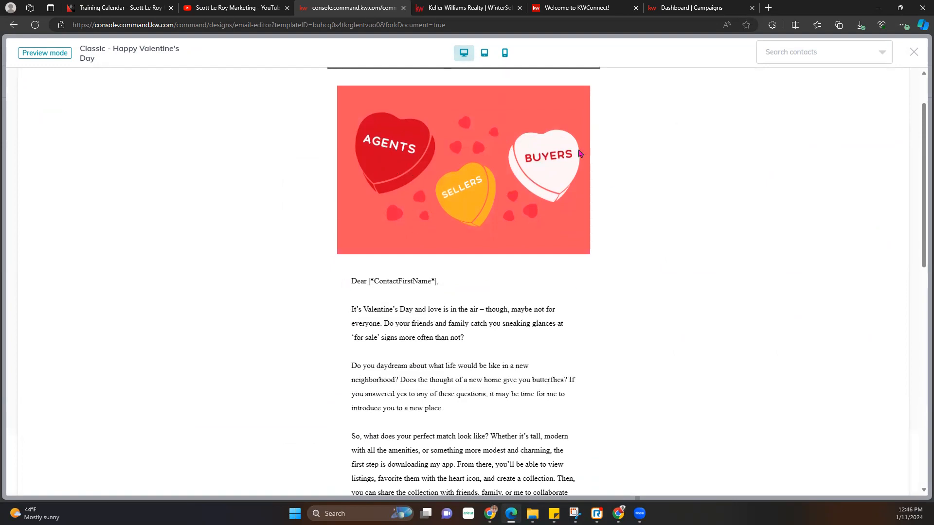
scroll(424, 299, down, 10)
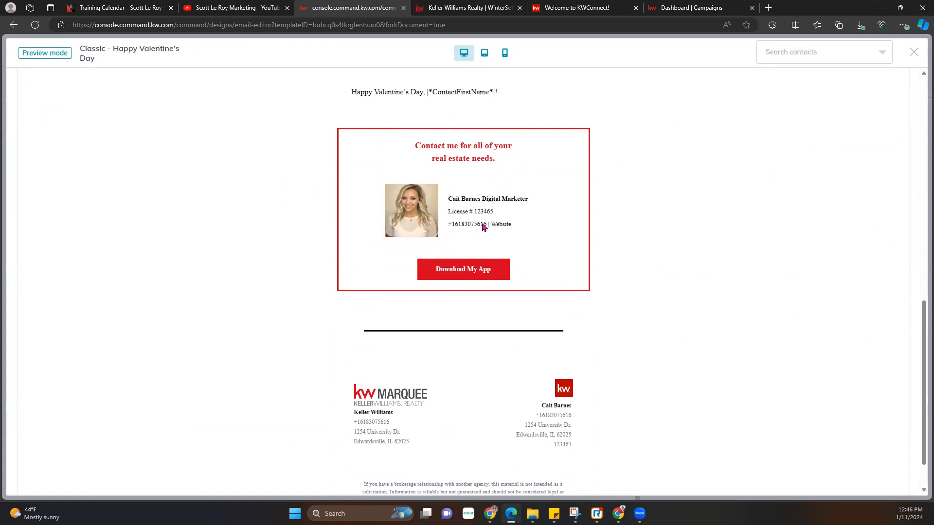
drag(499, 211, 437, 211)
click(602, 222)
- Enlarge the phone and Website line in the contact box to 16px, reviewing its Website link
click(913, 52)
scroll(411, 297, down, 4)
scroll(411, 298, down, 11)
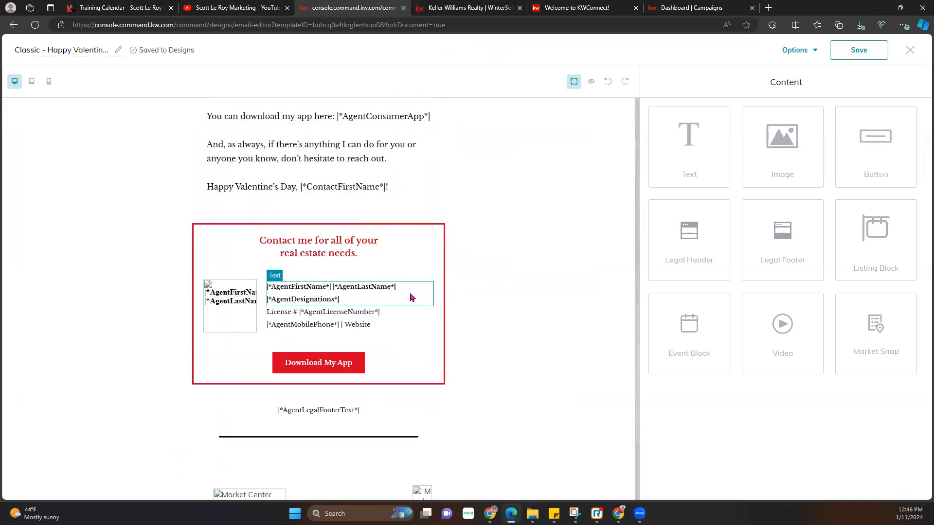
scroll(392, 198, up, 3)
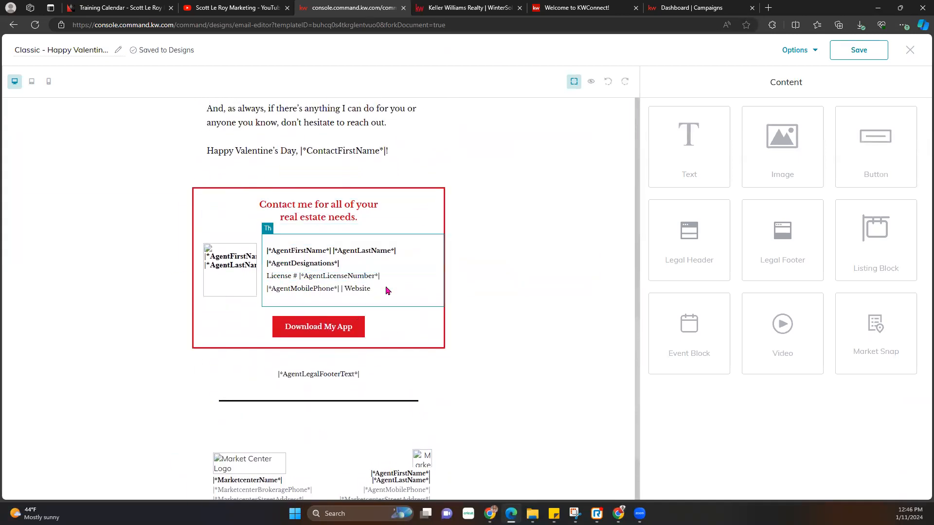
click(365, 291)
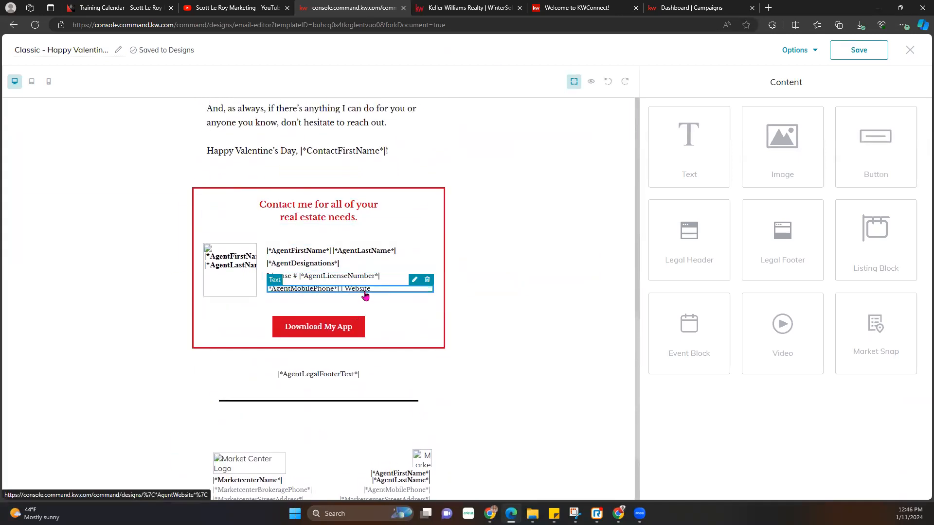
click(412, 283)
click(729, 152)
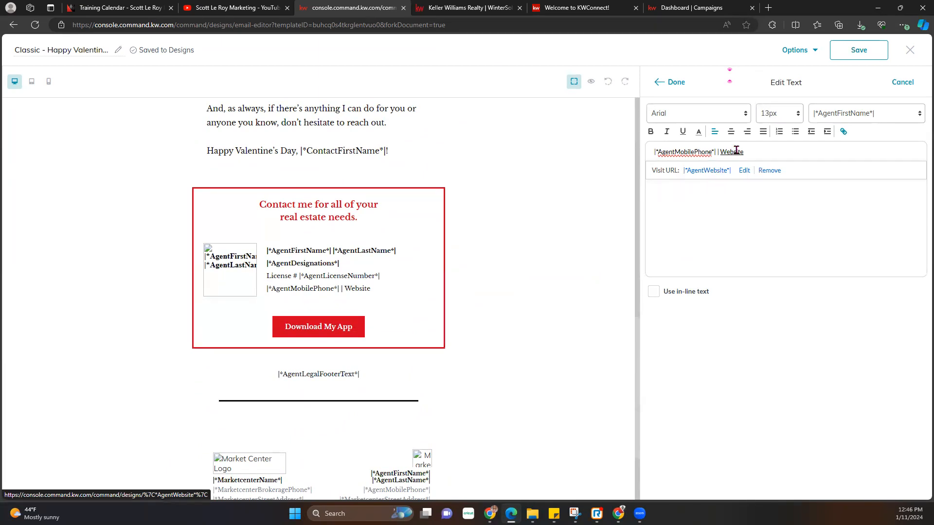
click(744, 171)
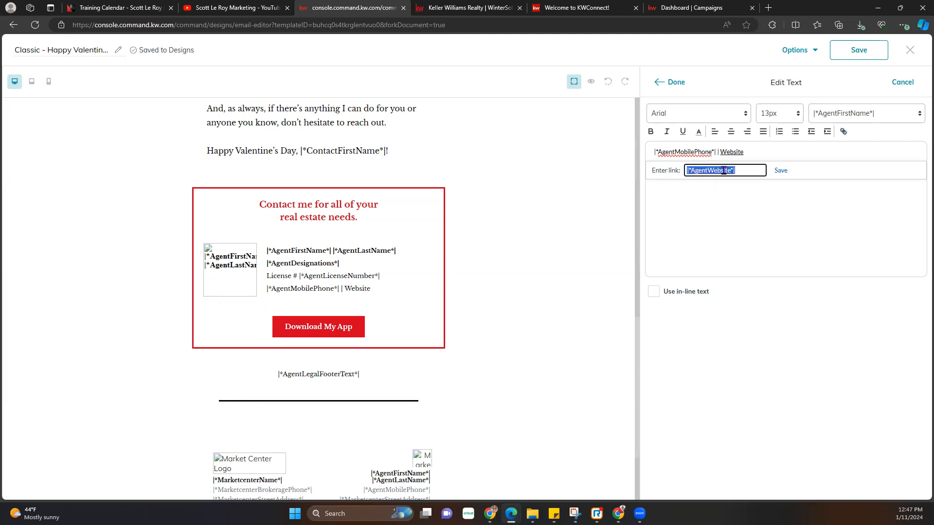
click(773, 213)
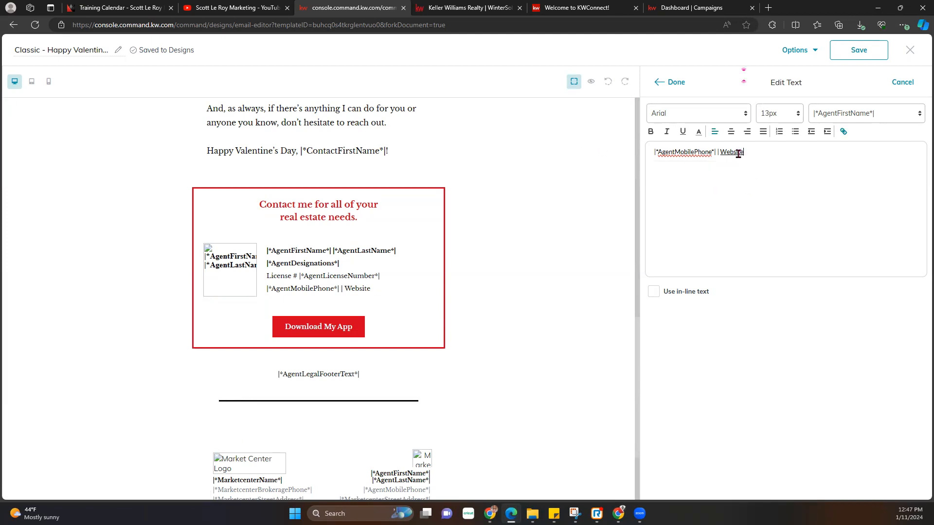
drag(739, 151, 722, 152)
click(717, 183)
click(669, 83)
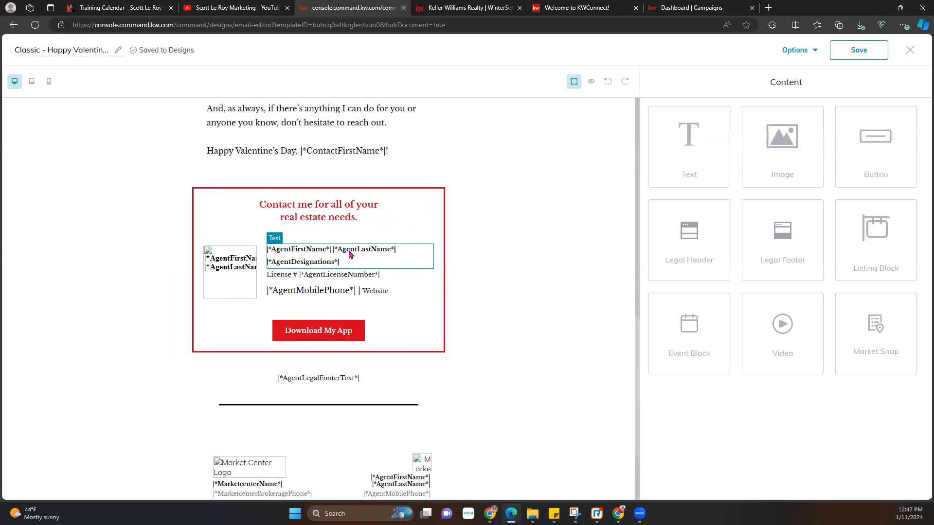
- Enlarge the agent name lines to 16px and review the Download My App button's link options
click(416, 240)
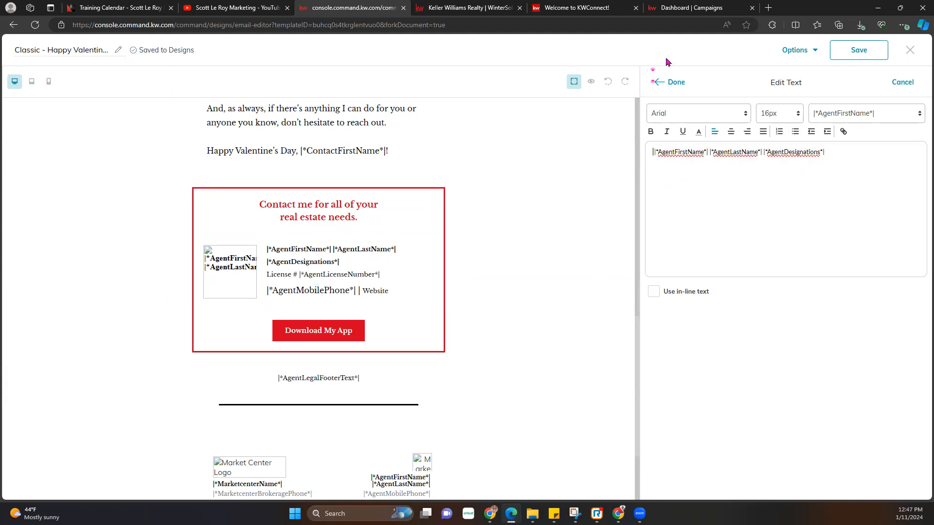
click(675, 83)
click(304, 341)
click(345, 318)
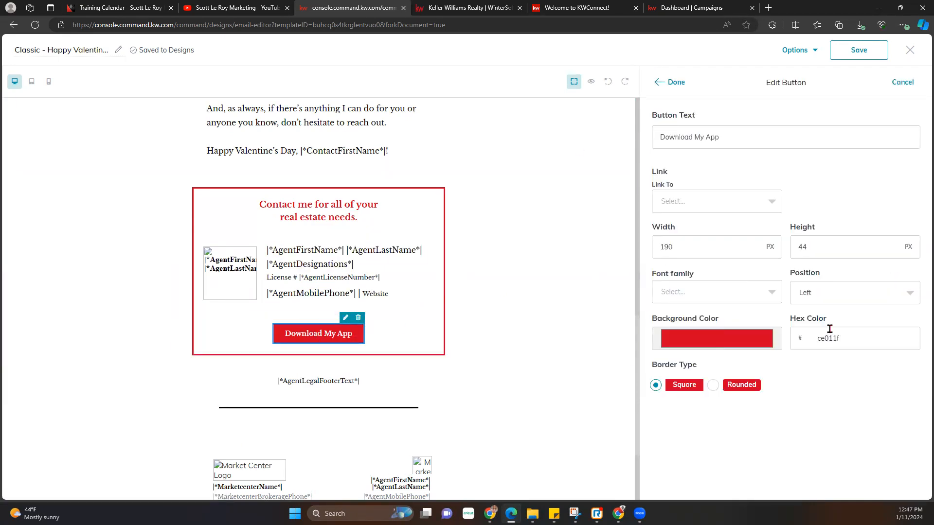
click(706, 196)
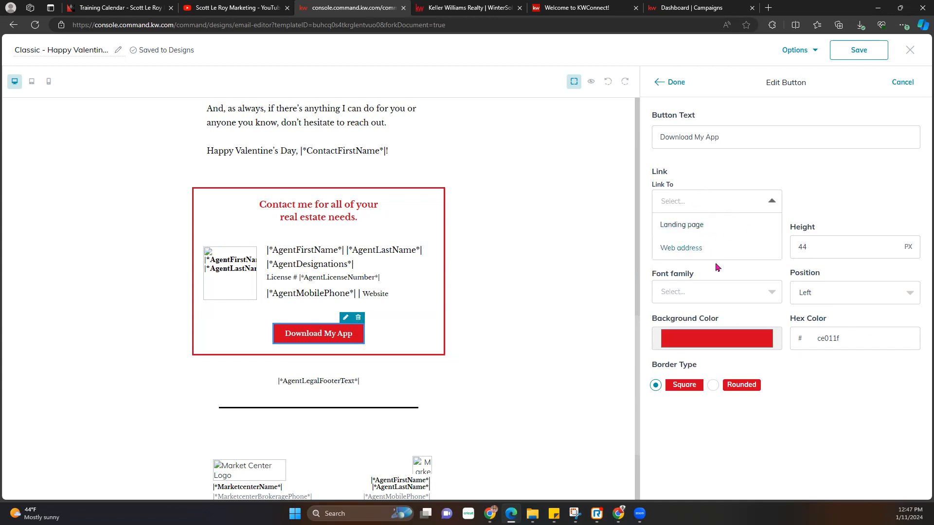
click(766, 176)
click(672, 82)
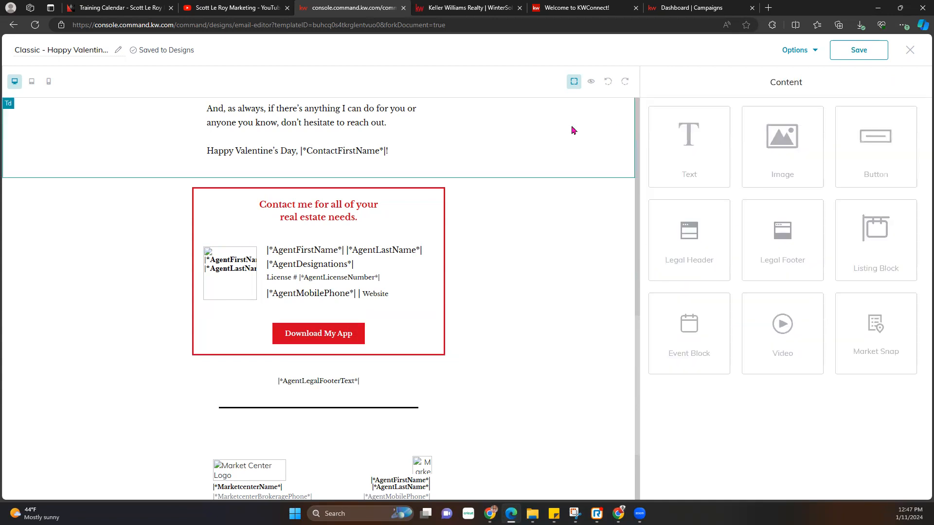
scroll(410, 276, down, 2)
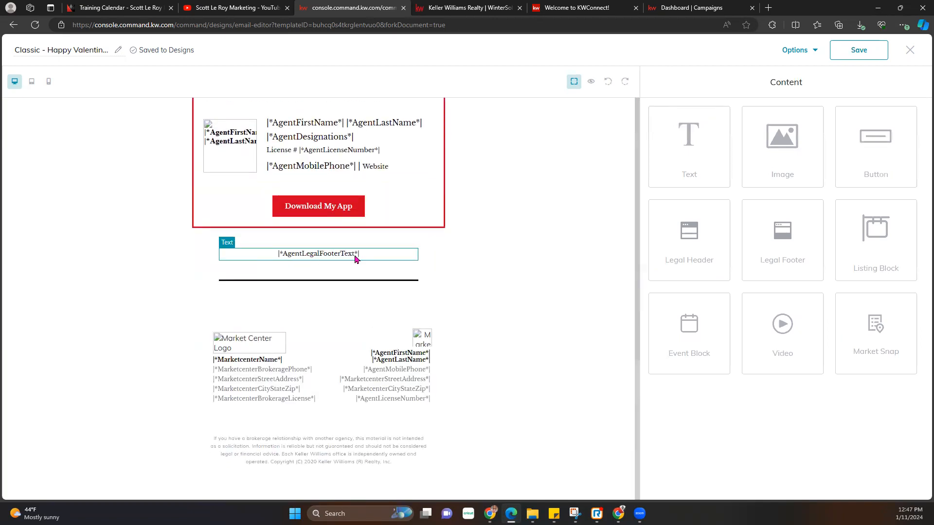
click(591, 82)
scroll(410, 396, down, 12)
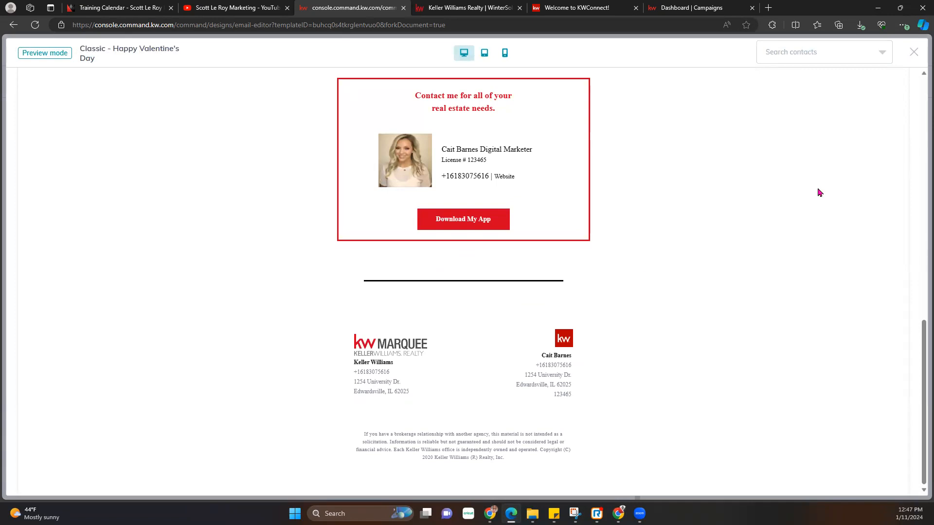
click(914, 53)
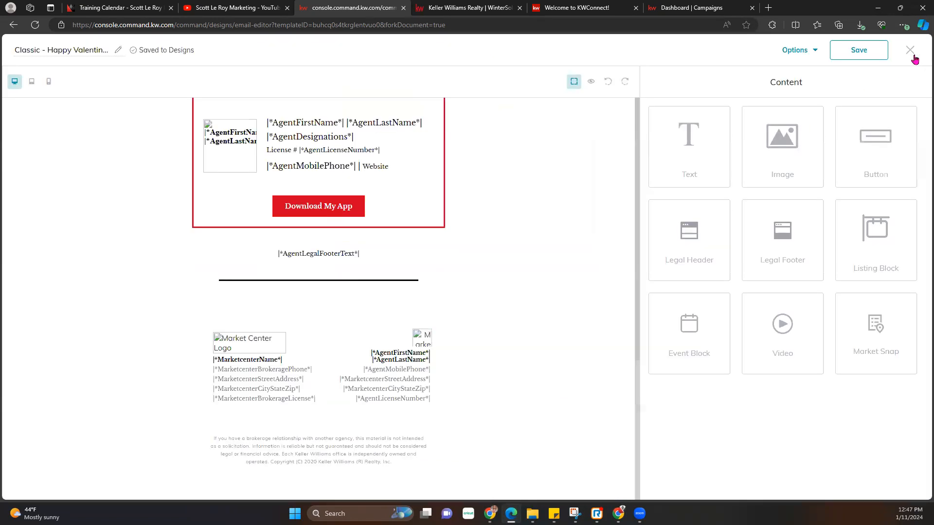
scroll(285, 360, up, 15)
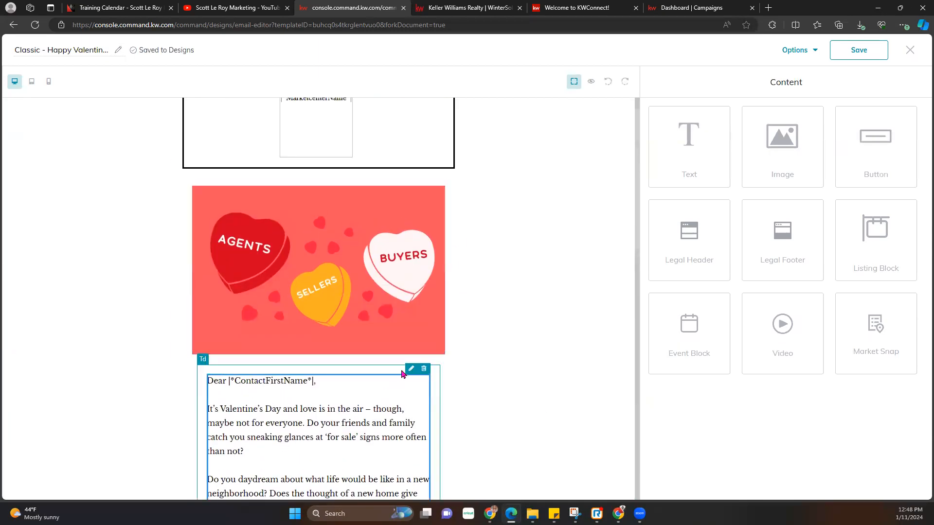
- Insert the Vision Boards image in a new image block below the candy-hearts image
click(415, 373)
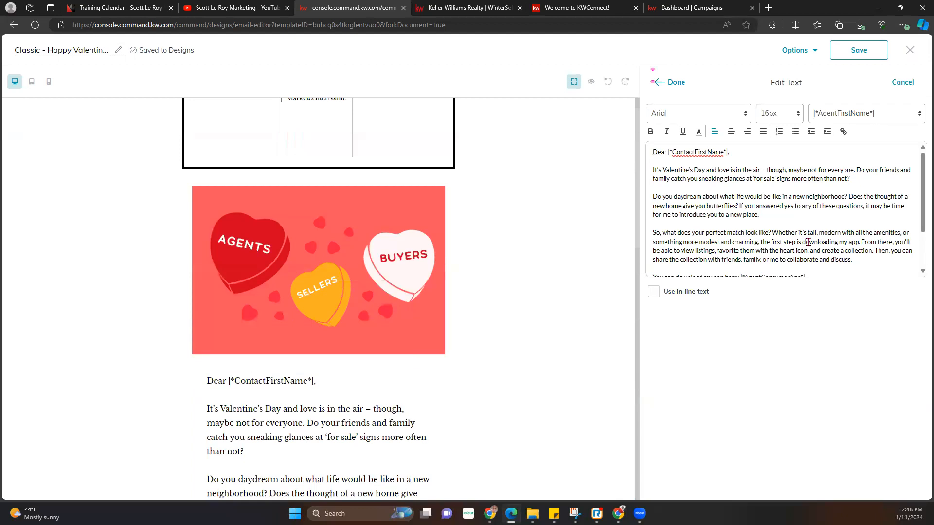
scroll(808, 242, down, 2)
scroll(804, 265, up, 2)
click(673, 82)
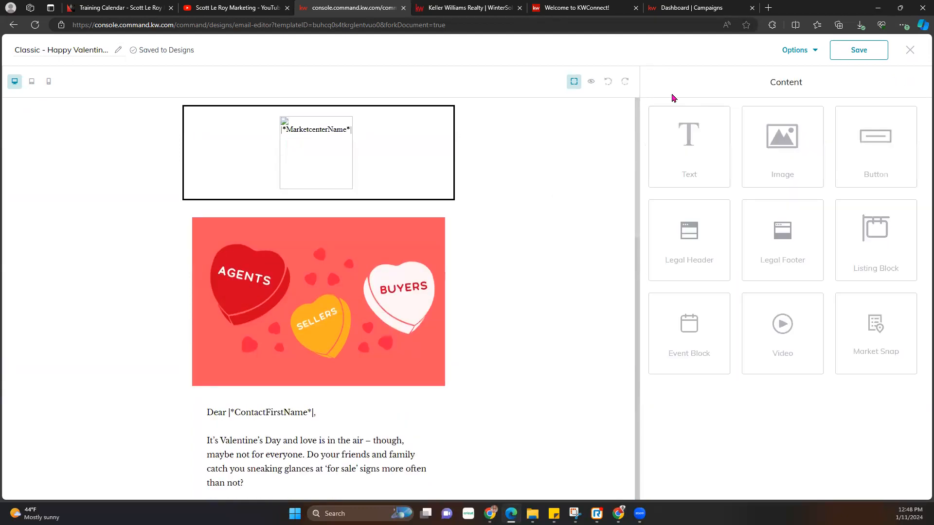
drag(685, 199, 148, 424)
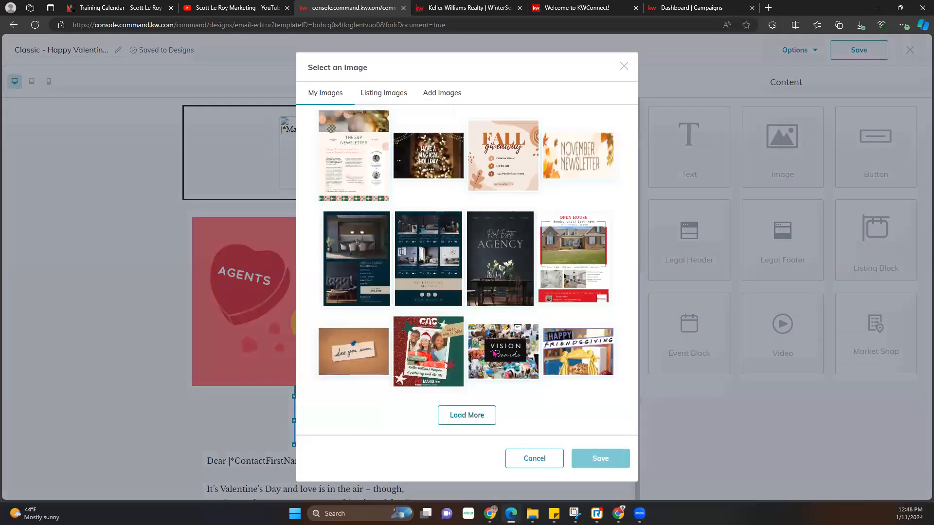
click(513, 352)
click(600, 459)
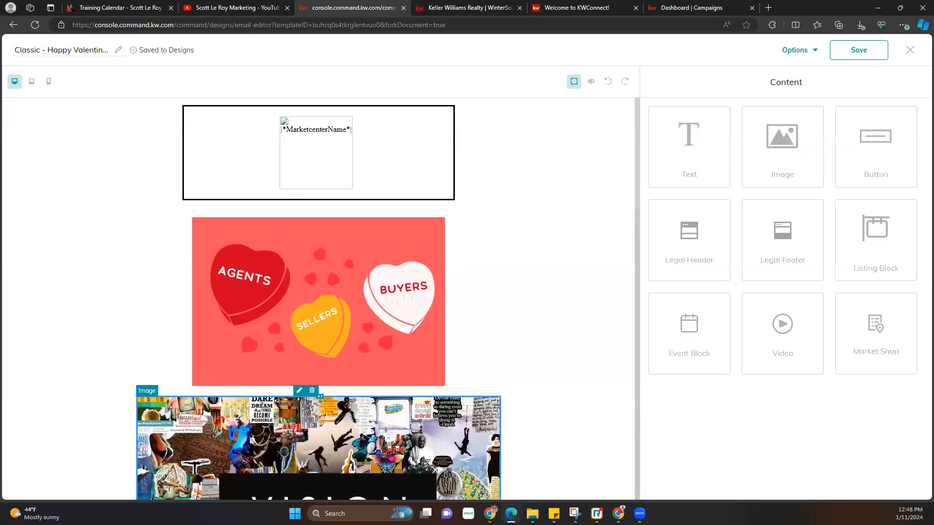
- Resize the Vision Boards image to the email's width and save the design
scroll(427, 411, down, 5)
scroll(427, 409, down, 4)
scroll(502, 269, up, 4)
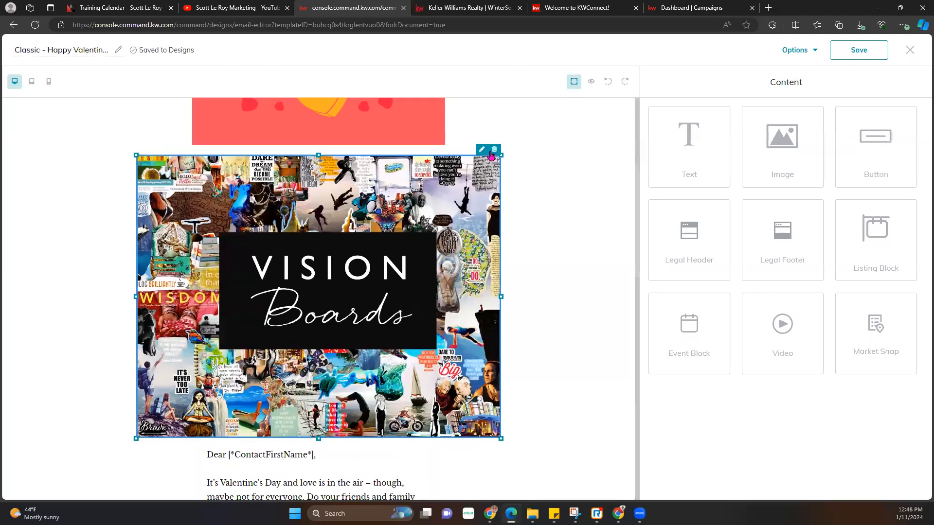
drag(501, 156, 445, 157)
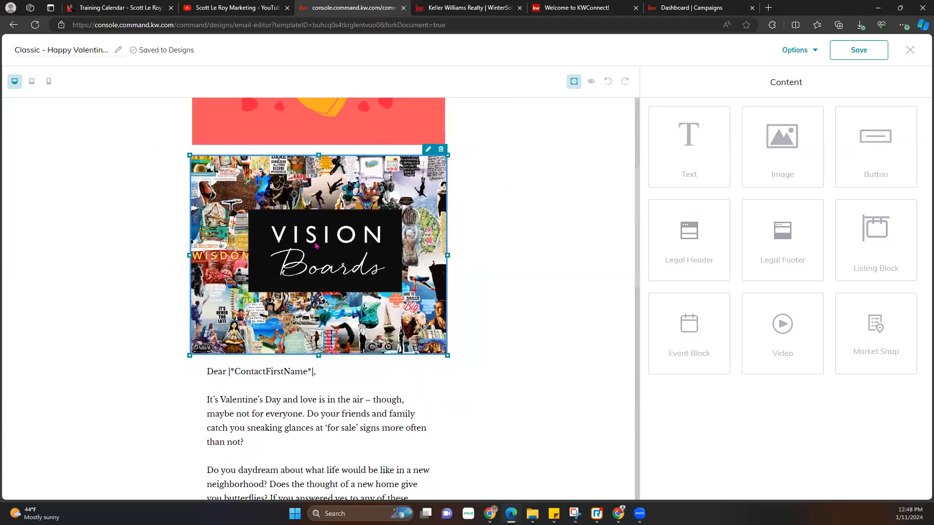
scroll(487, 342, down, 12)
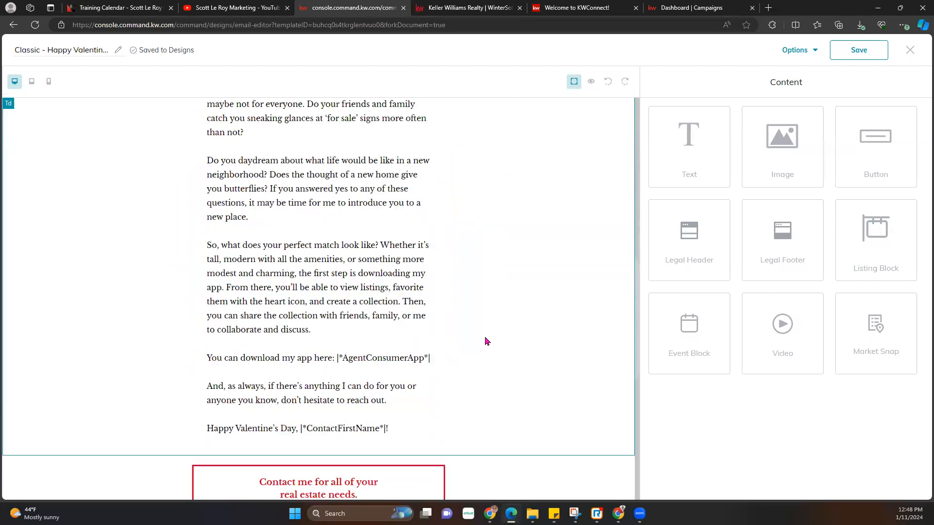
scroll(484, 340, up, 10)
scroll(485, 343, up, 6)
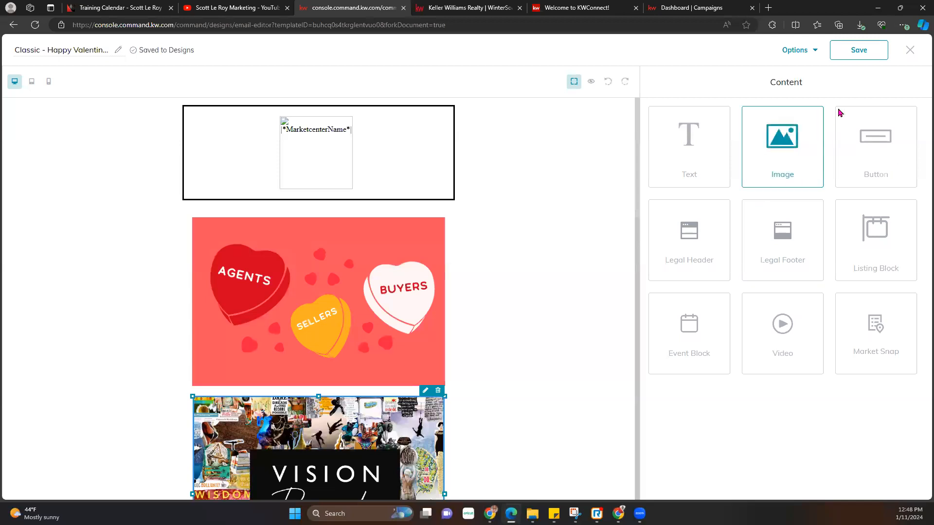
click(865, 57)
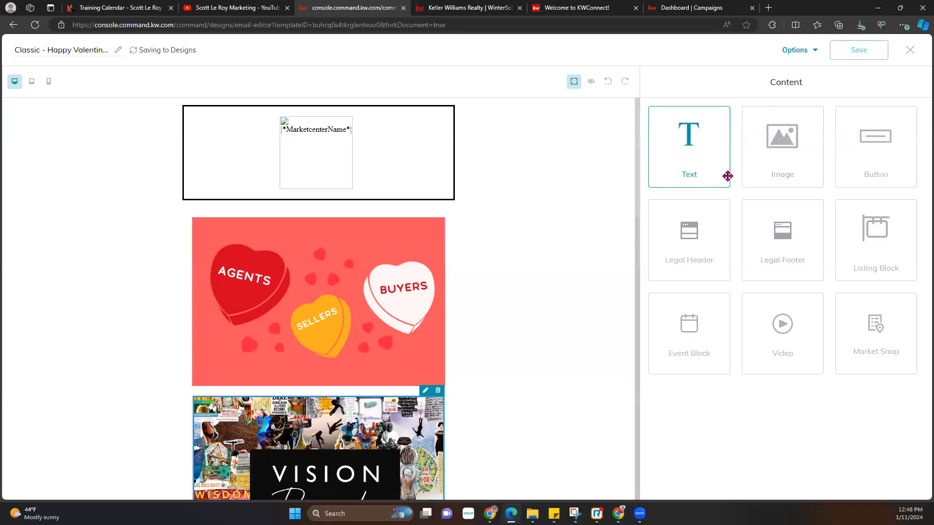
- Save and close the Valentine design, then start a new Email design
click(910, 49)
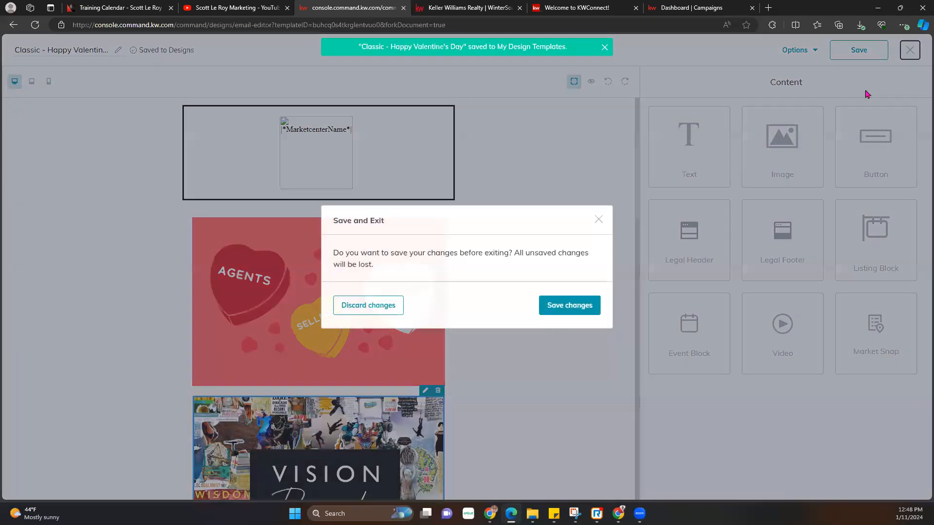
click(567, 305)
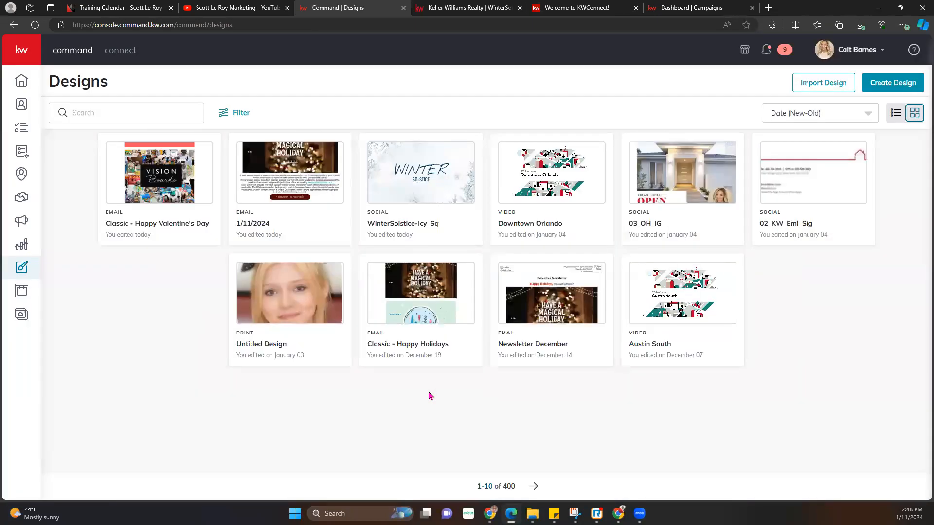
click(893, 85)
click(367, 256)
click(572, 334)
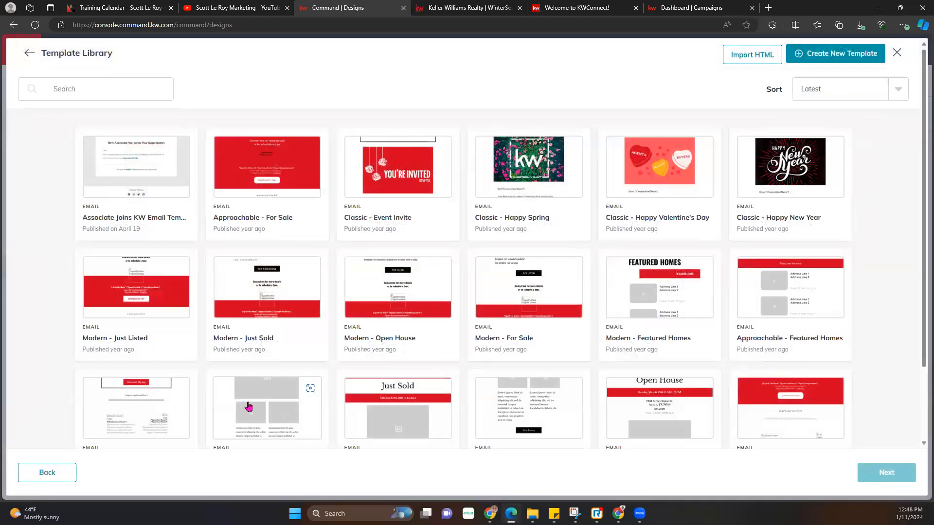
- Browse the email Template Library, then switch to the Scott Le Roy Marketing YouTube channel
scroll(251, 407, down, 3)
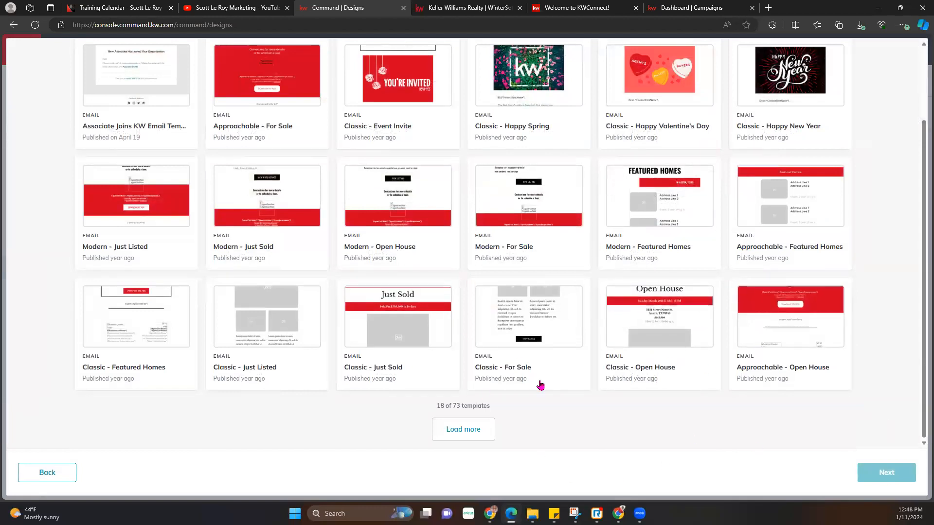
scroll(517, 414, up, 3)
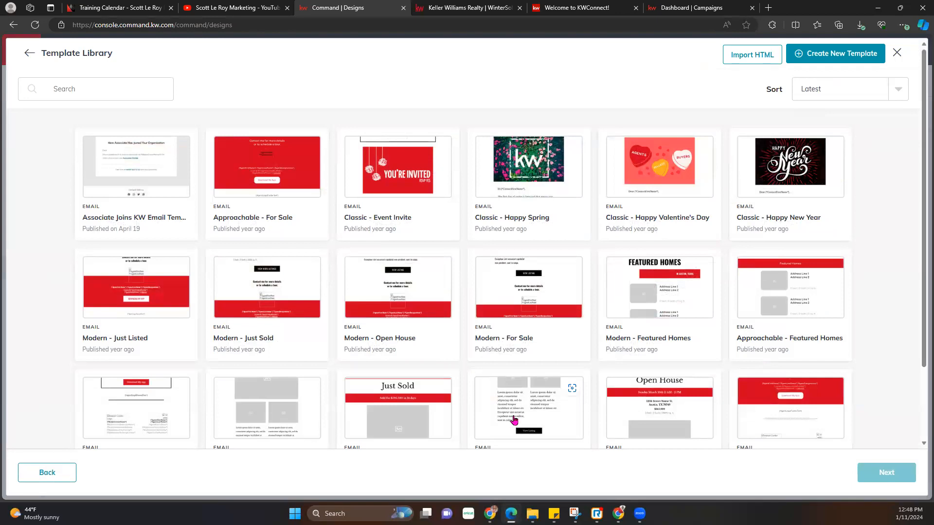
click(251, 9)
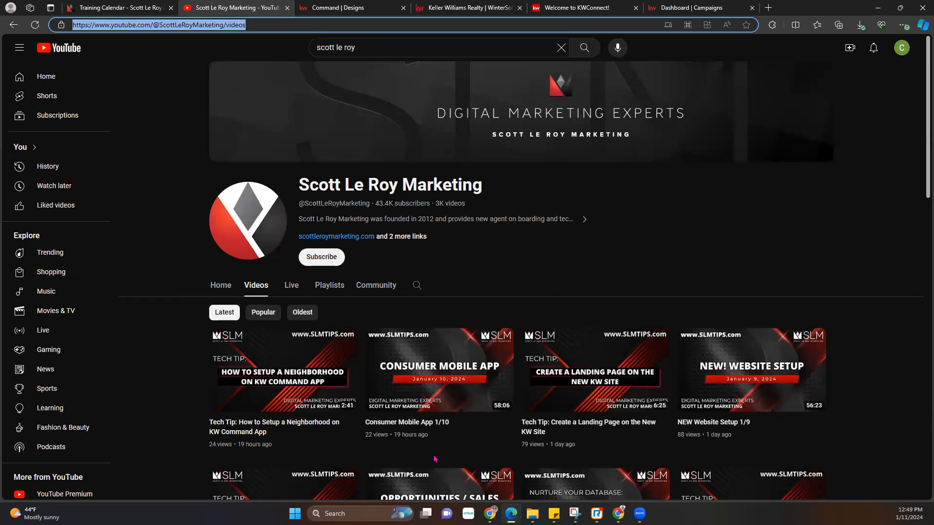
click(701, 67)
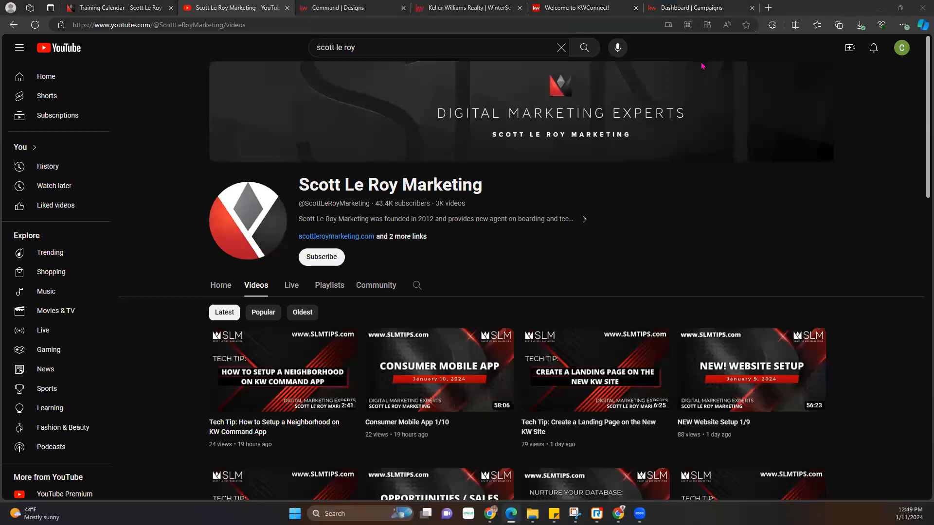